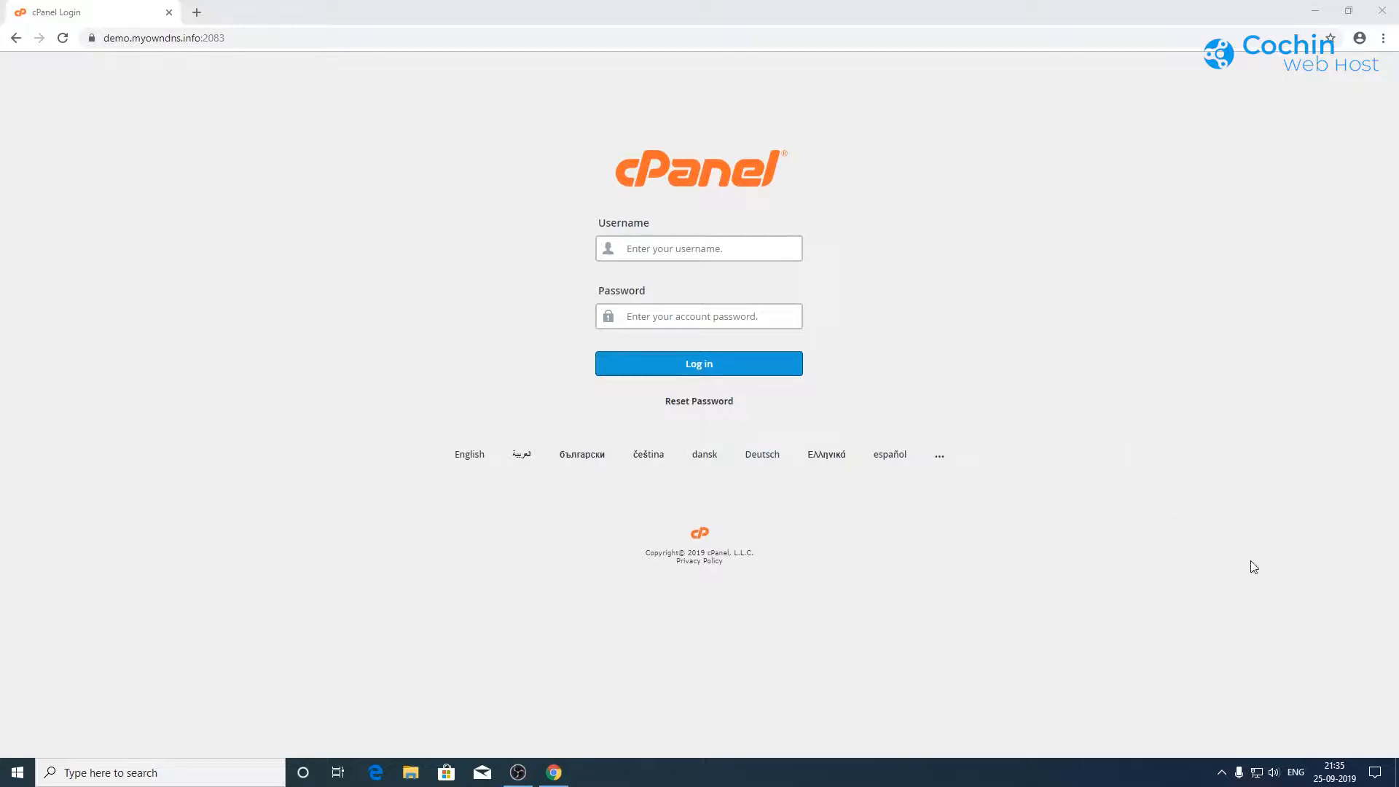
Step: Sign in to cPanel with the account username and password
{"action": "left_click", "coordinate": [688, 249]}
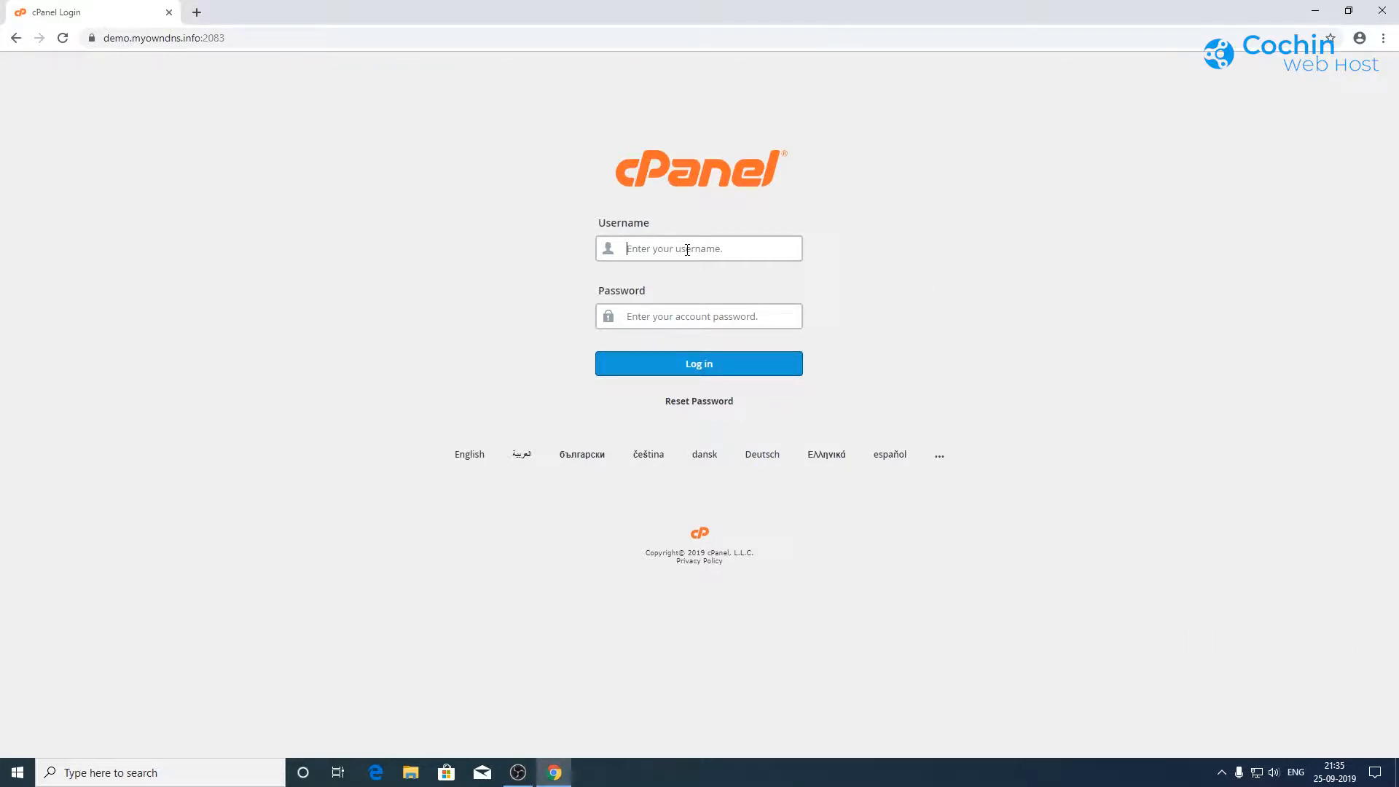
{"action": "type", "text": "demodemo123"}
{"action": "key", "text": "BackSpace"}
{"action": "key", "text": "BackSpace"}
{"action": "key", "text": "BackSpace"}
{"action": "key", "text": "BackSpace"}
{"action": "key", "text": "BackSpace"}
{"action": "key", "text": "BackSpace"}
{"action": "type", "text": "demo"}
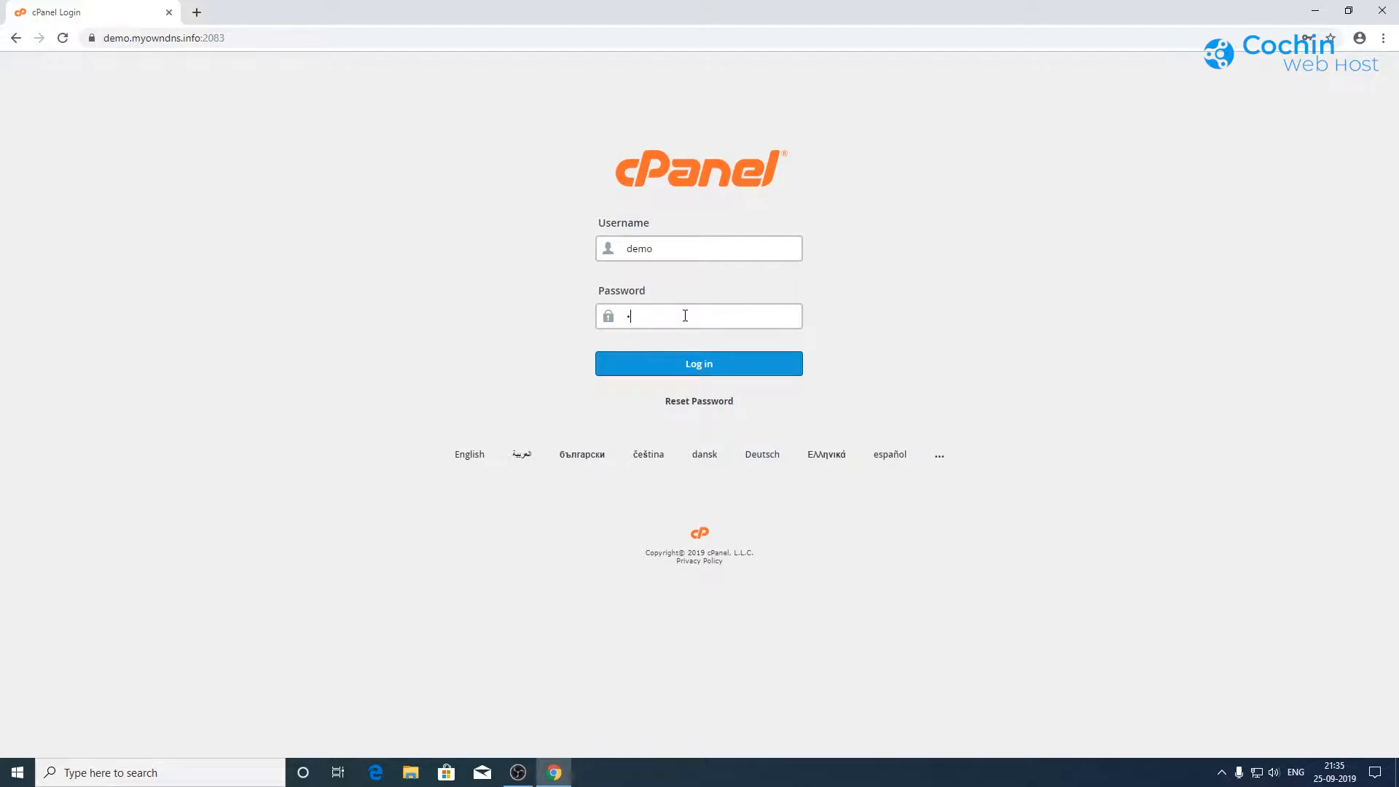
{"action": "type", "text": "12345"}
{"action": "left_click", "coordinate": [694, 369]}
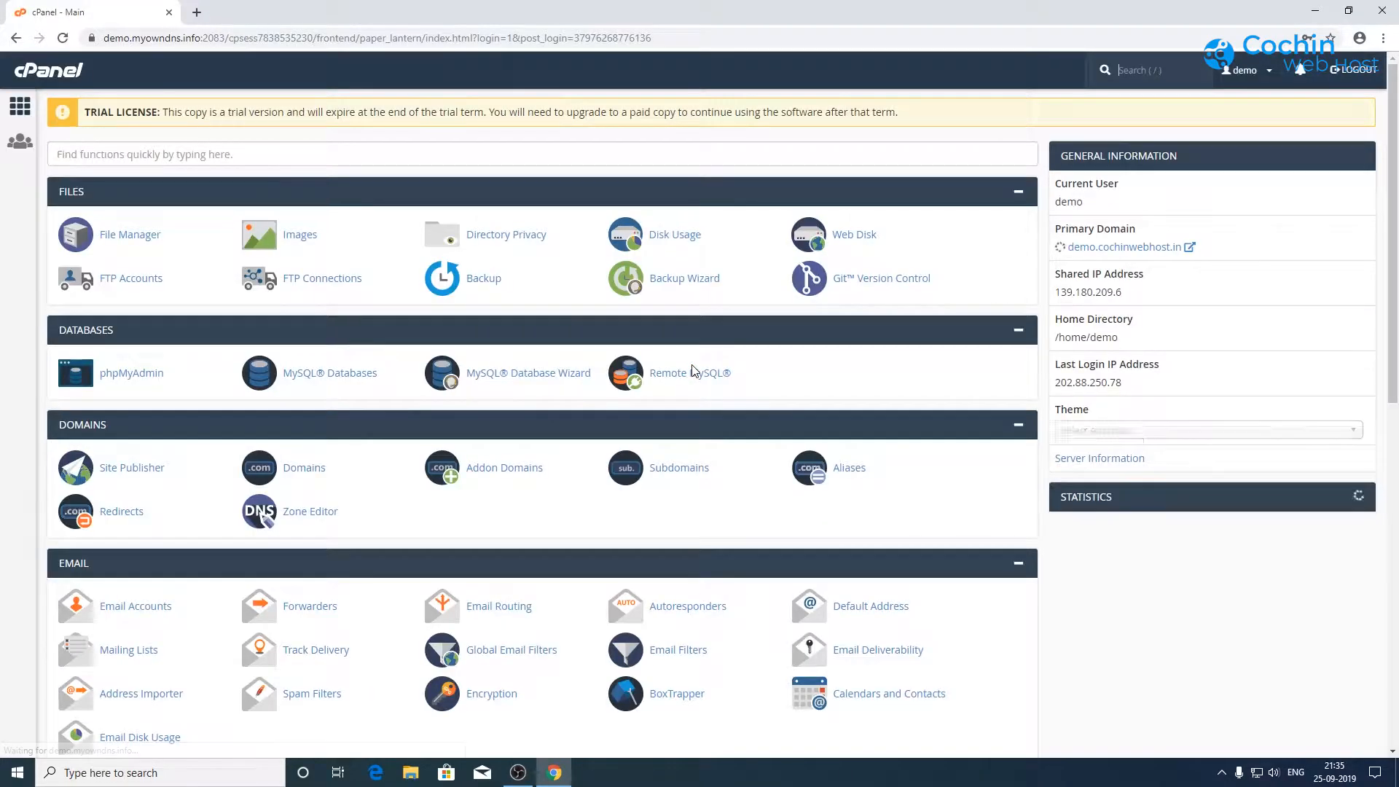
{"action": "left_click_drag", "start_coordinate": [1392, 237], "coordinate": [1395, 258]}
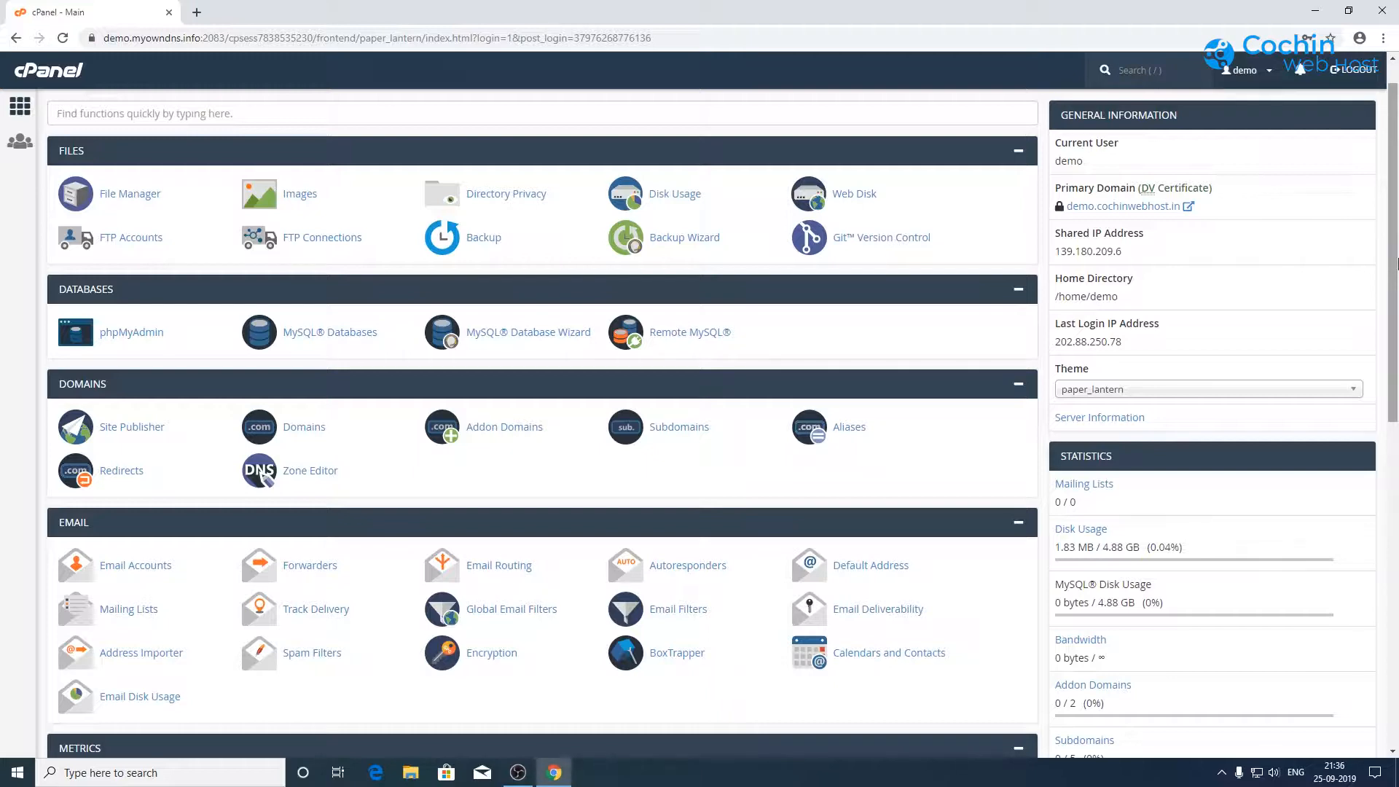
{"action": "scroll", "coordinate": [1397, 263], "scroll_direction": "down", "scroll_amount": 4}
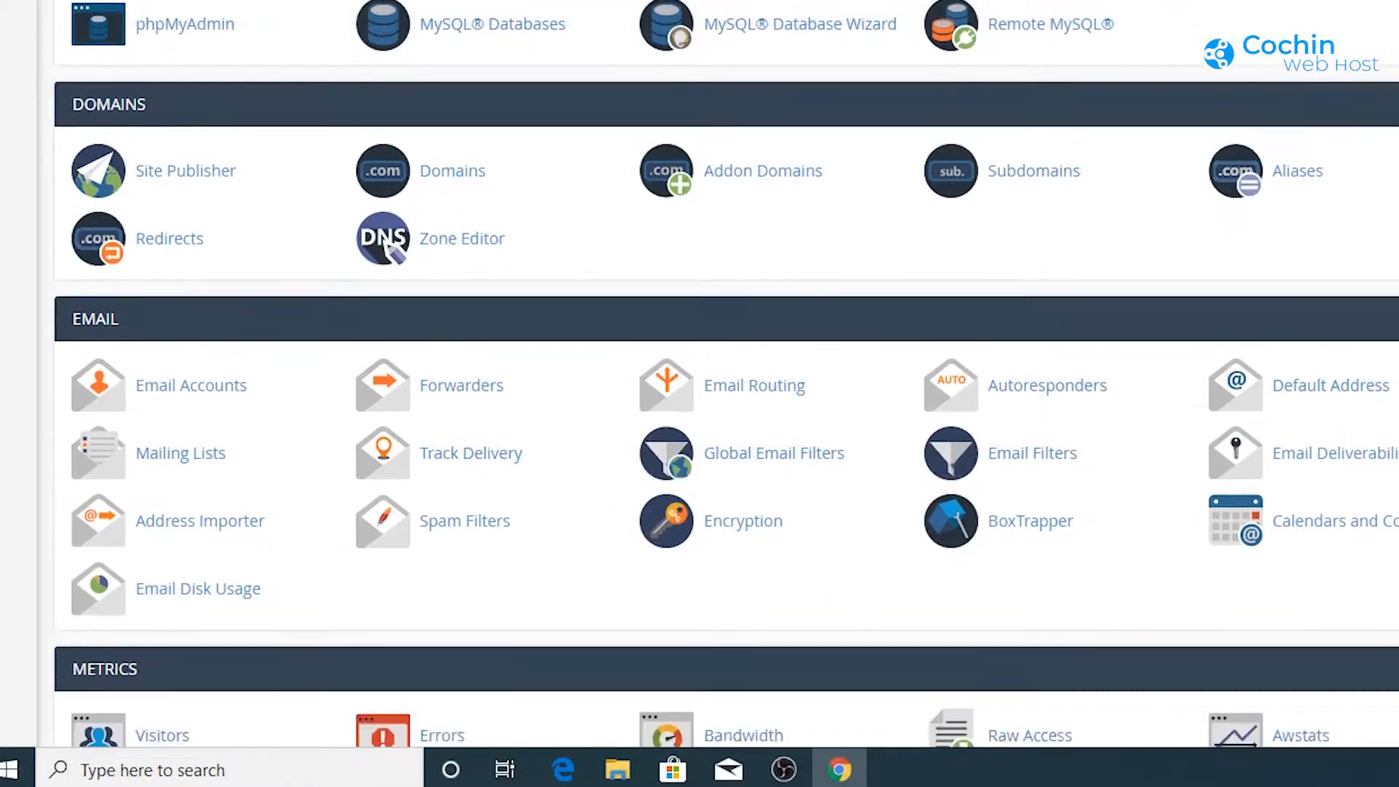
{"action": "scroll", "coordinate": [699, 367], "scroll_direction": "down", "scroll_amount": 9}
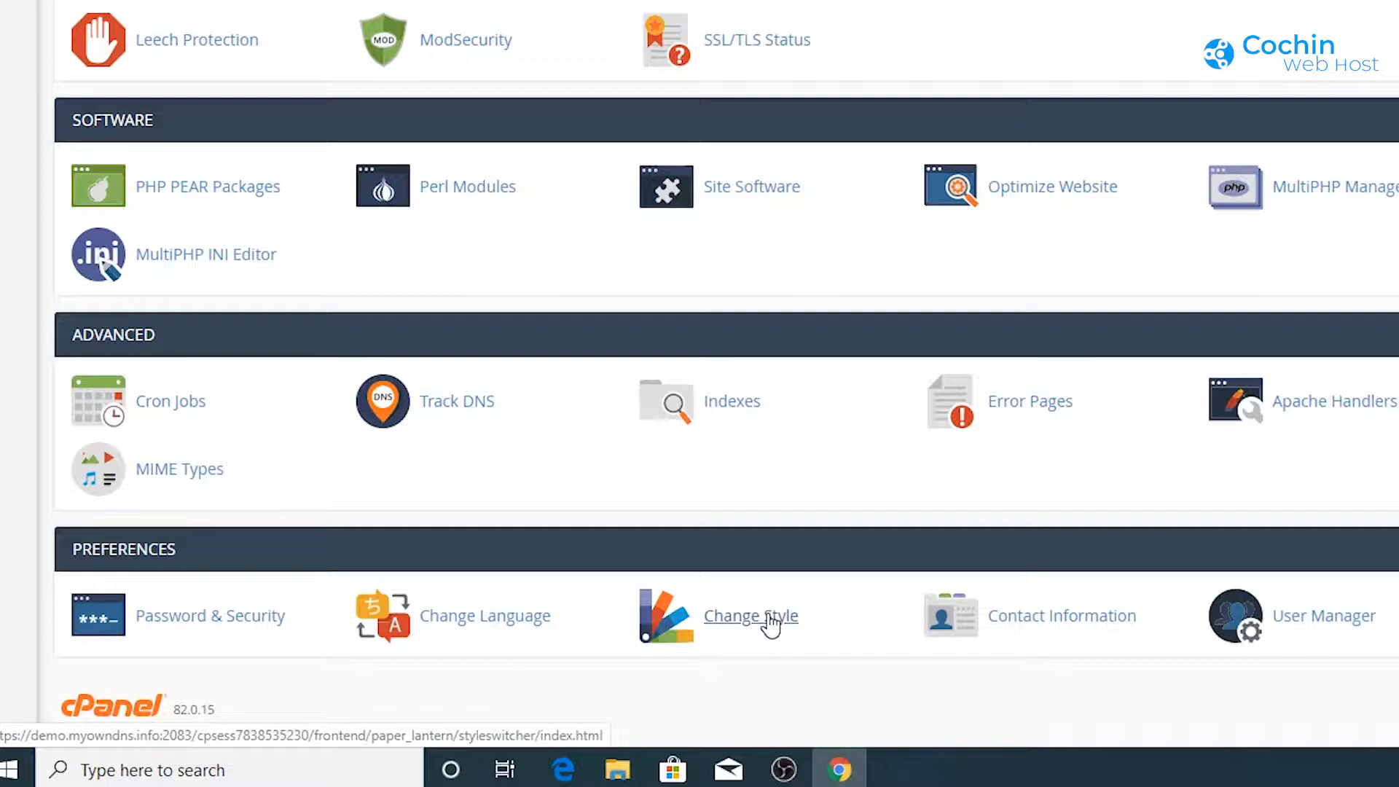
{"action": "left_click", "coordinate": [771, 625]}
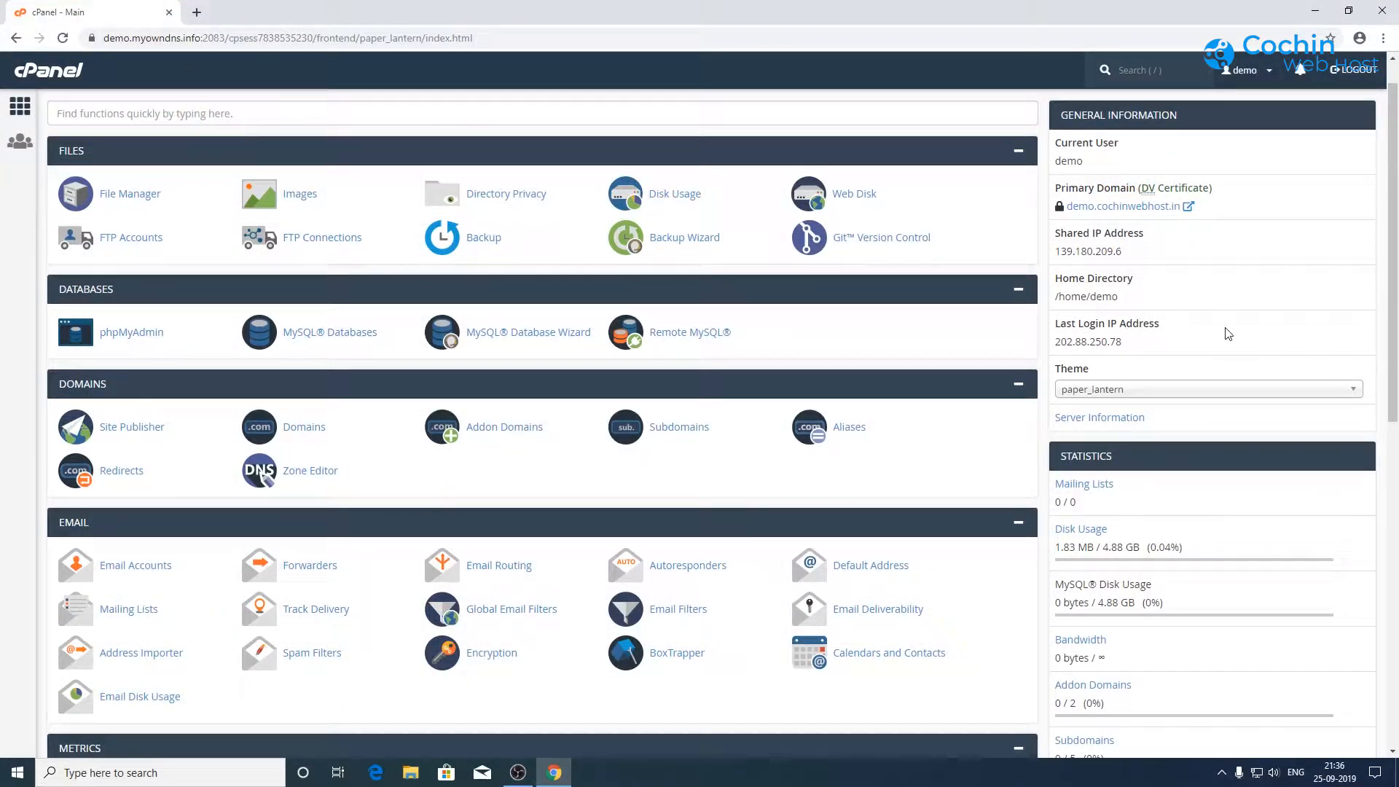
{"action": "left_click", "coordinate": [1116, 67]}
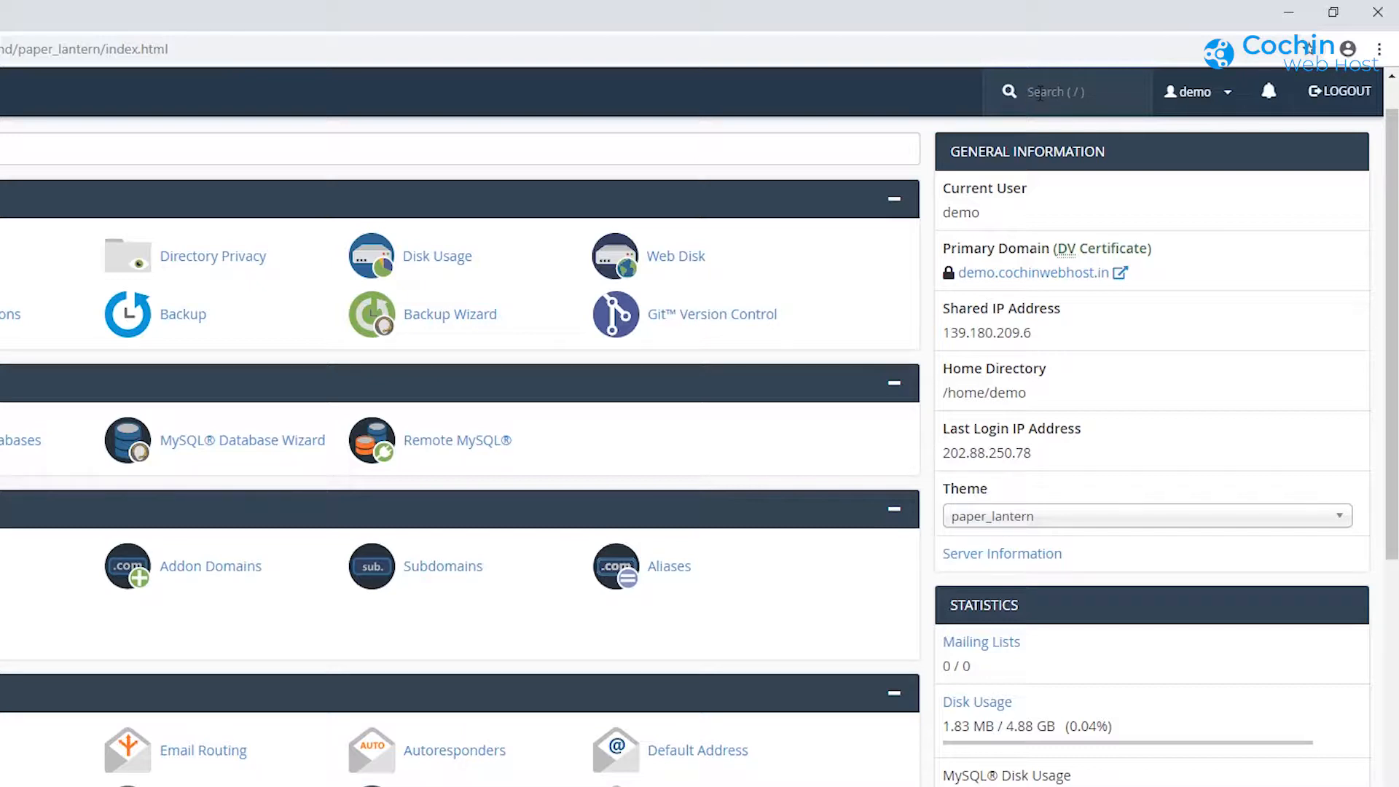
Step: Try 'file' and 'email' in the header search, clear it, and open the account preferences menu
{"action": "type", "text": "file"}
{"action": "key", "text": "BackSpace"}
{"action": "key", "text": "BackSpace"}
{"action": "key", "text": "BackSpace"}
{"action": "key", "text": "BackSpace"}
{"action": "type", "text": "emaill"}
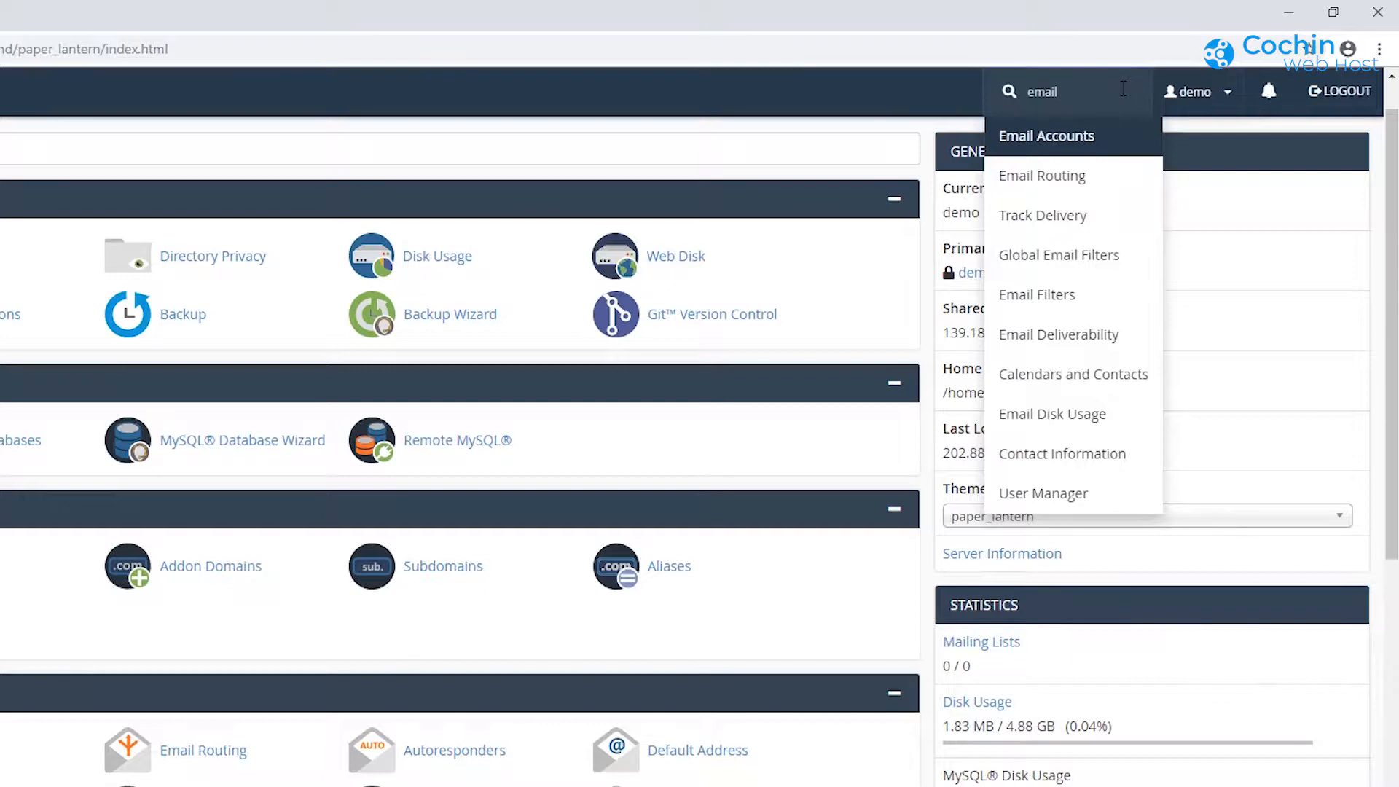
{"action": "key", "text": "BackSpace"}
{"action": "key", "text": "BackSpace"}
{"action": "key", "text": "BackSpace"}
{"action": "key", "text": "BackSpace"}
{"action": "key", "text": "BackSpace"}
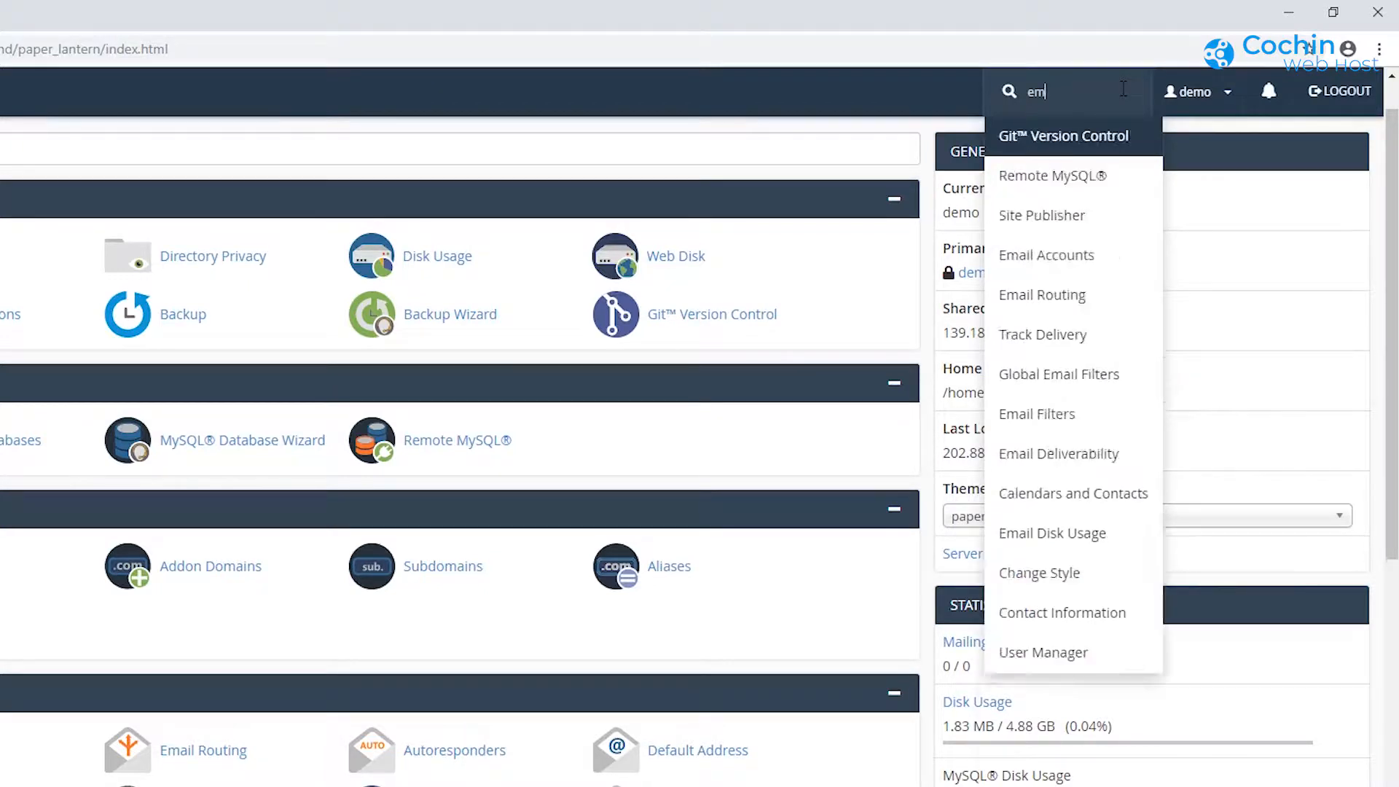
{"action": "left_click", "coordinate": [1230, 99]}
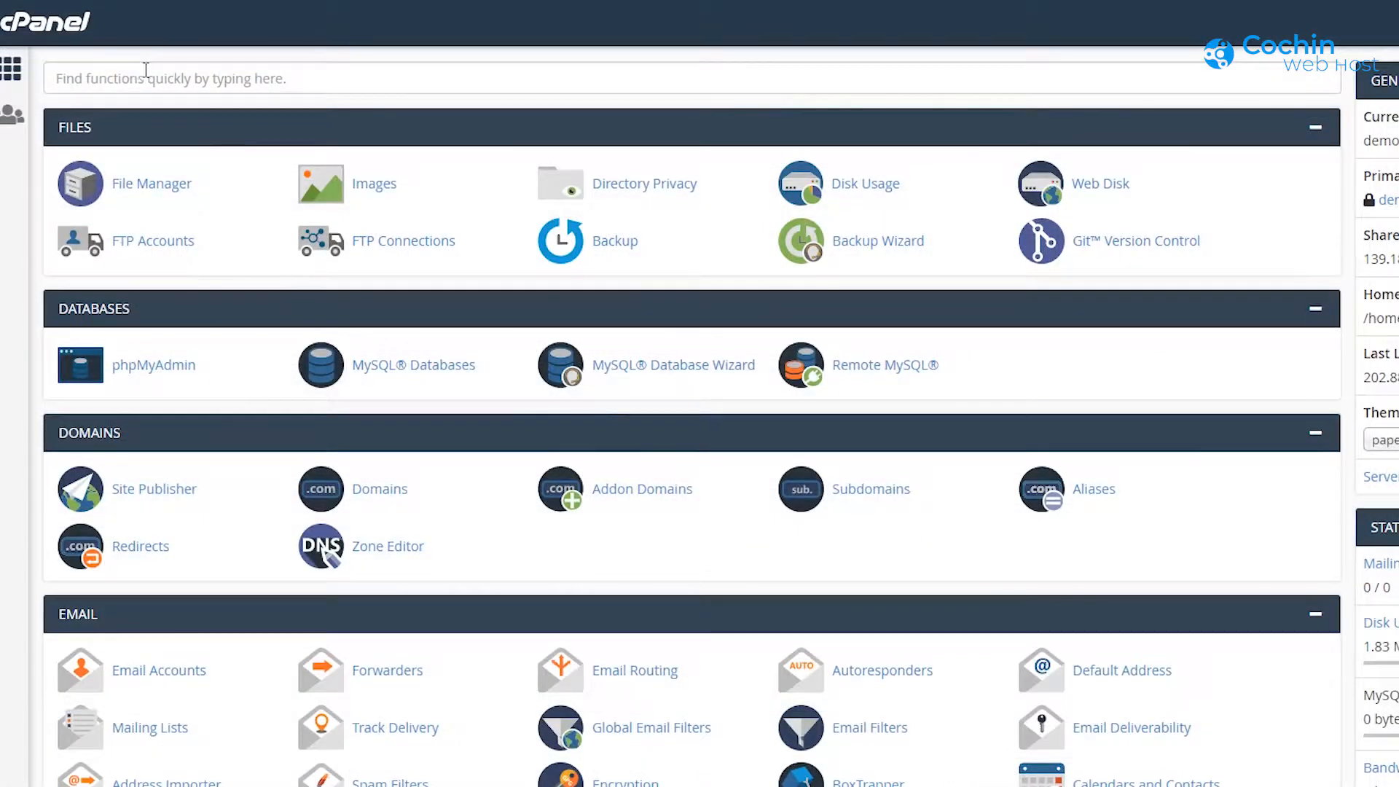
Step: Filter the dashboard tools for 'email' and 'do', then clear the filter
{"action": "left_click", "coordinate": [142, 73]}
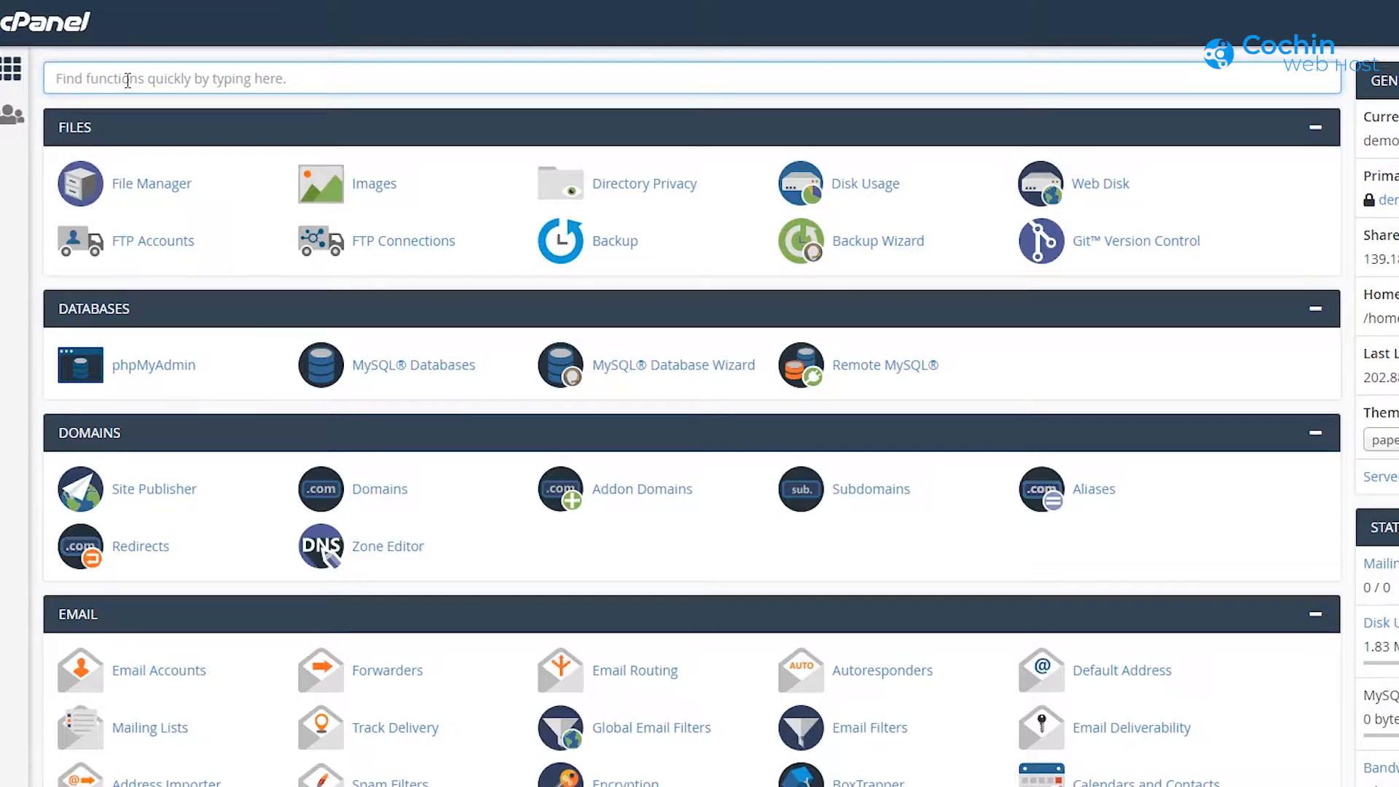
{"action": "type", "text": "email"}
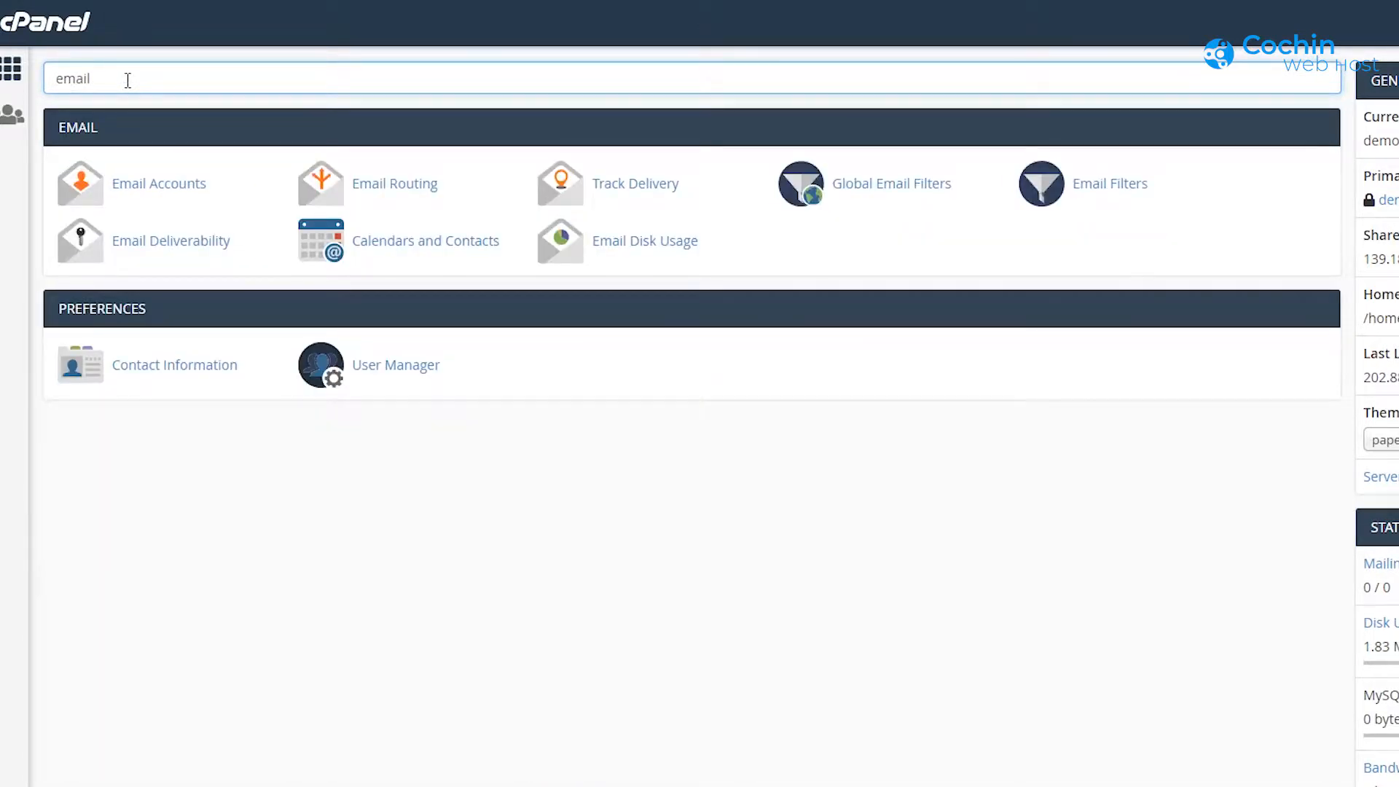
{"action": "key", "text": "BackSpace"}
{"action": "key", "text": "BackSpace"}
{"action": "key", "text": "BackSpace"}
{"action": "key", "text": "BackSpace"}
{"action": "key", "text": "BackSpace"}
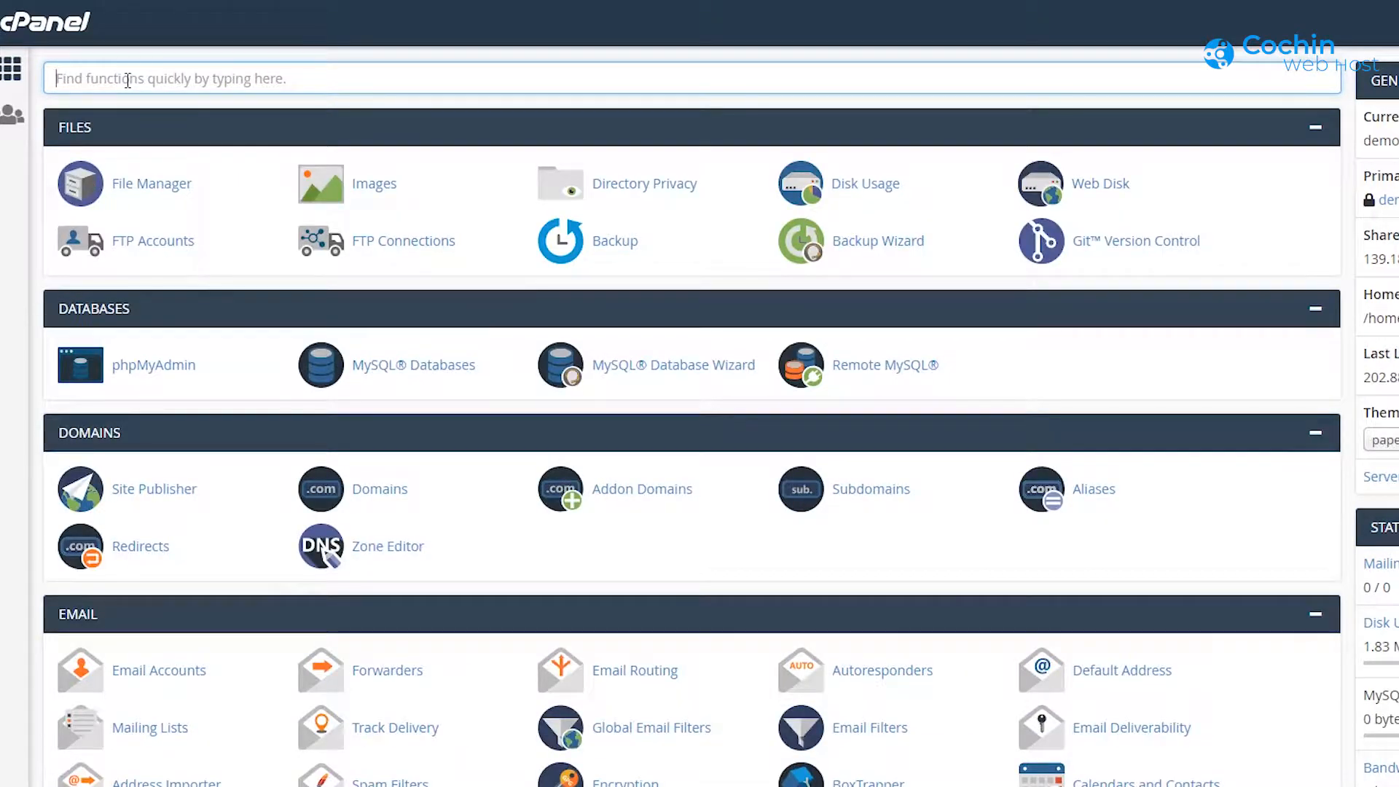
{"action": "type", "text": "do"}
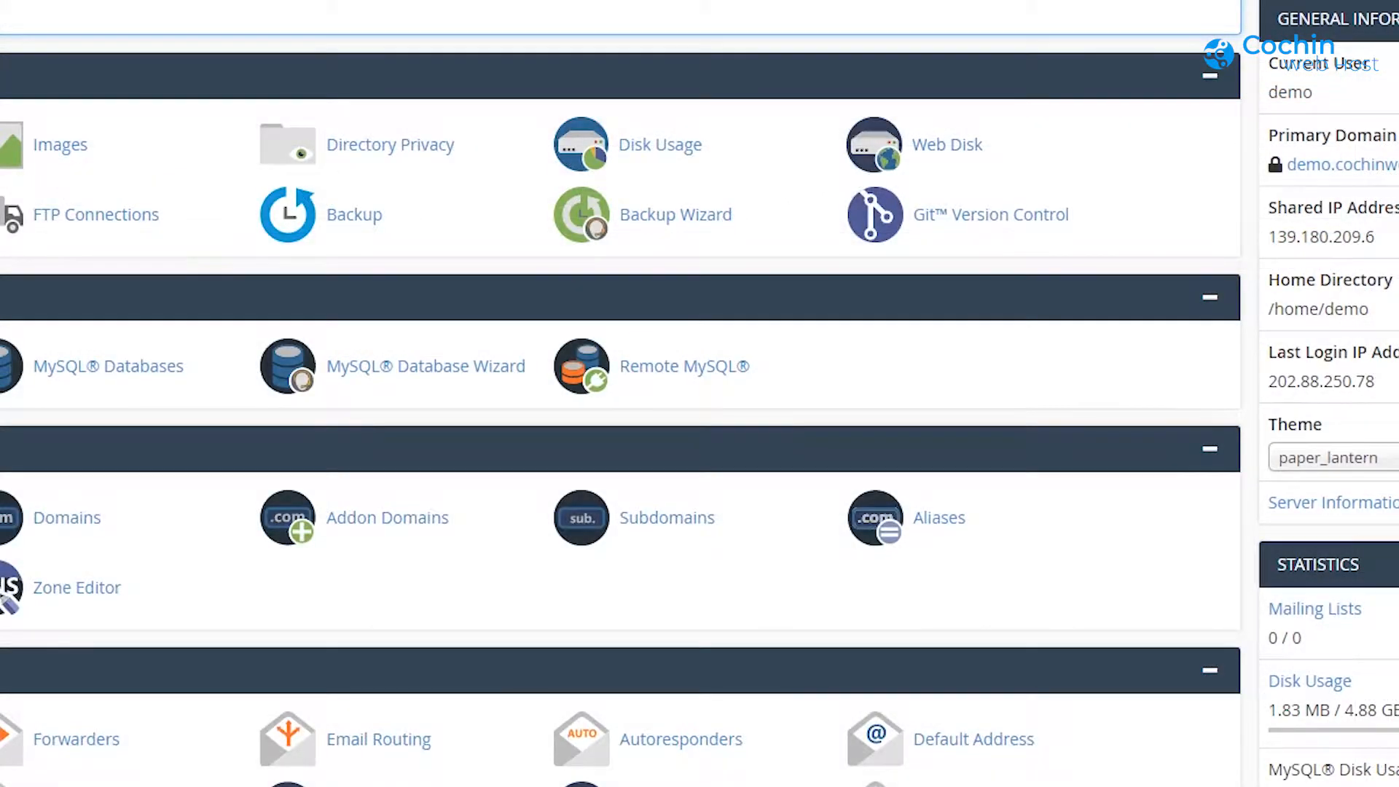
Step: Collapse the Files, Databases and Domains sections and drag Email to the top
{"action": "left_click", "coordinate": [1209, 80]}
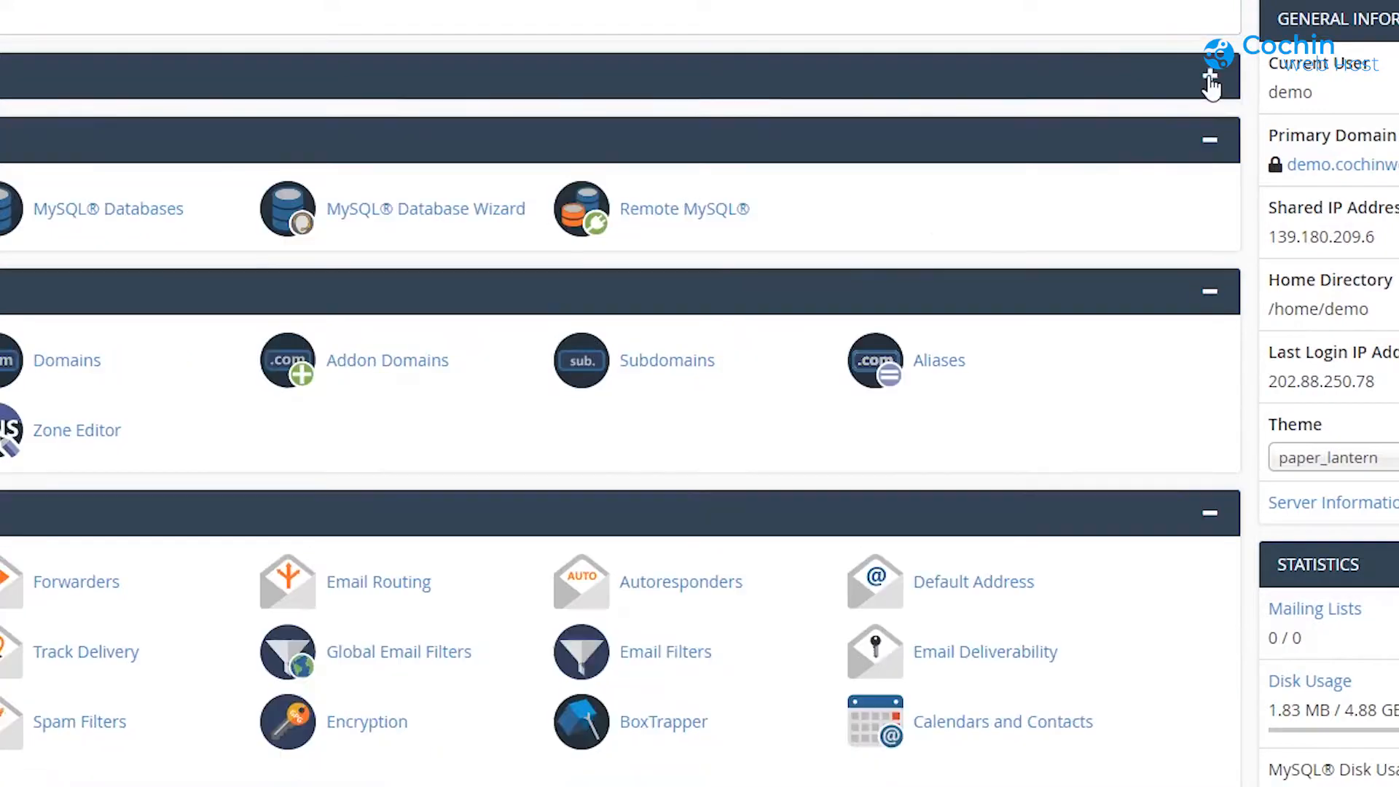
{"action": "left_click", "coordinate": [1211, 141]}
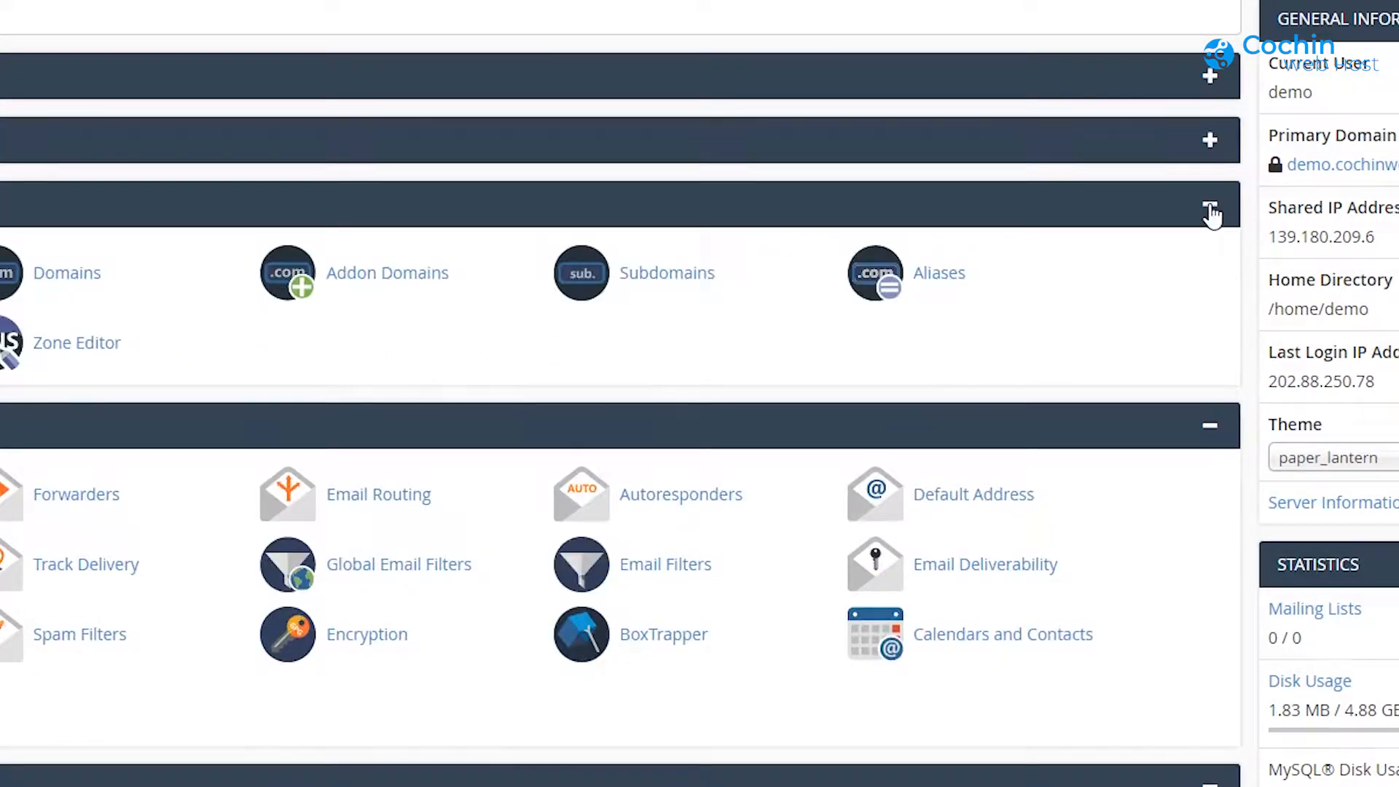
{"action": "left_click", "coordinate": [1211, 215]}
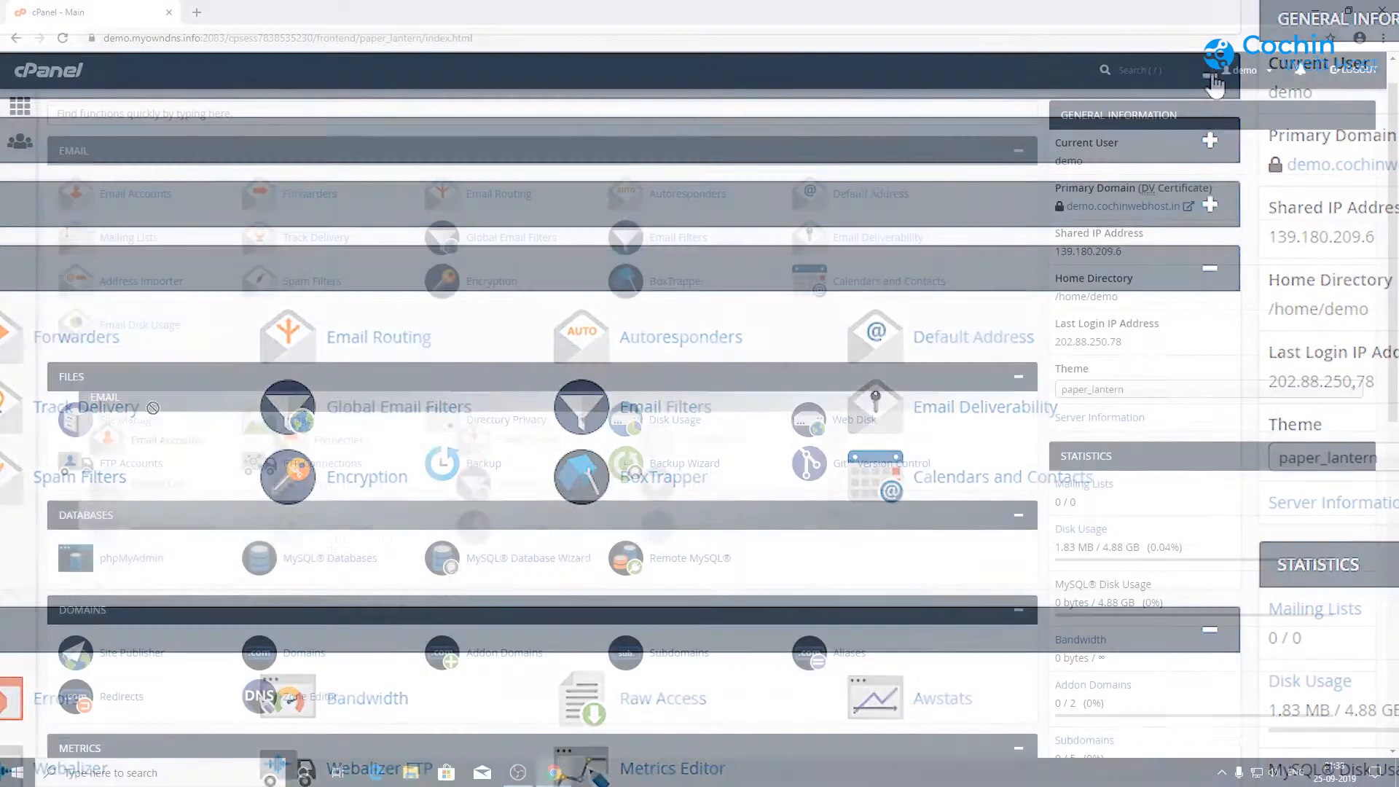
{"action": "left_click_drag", "start_coordinate": [80, 150], "coordinate": [131, 655]}
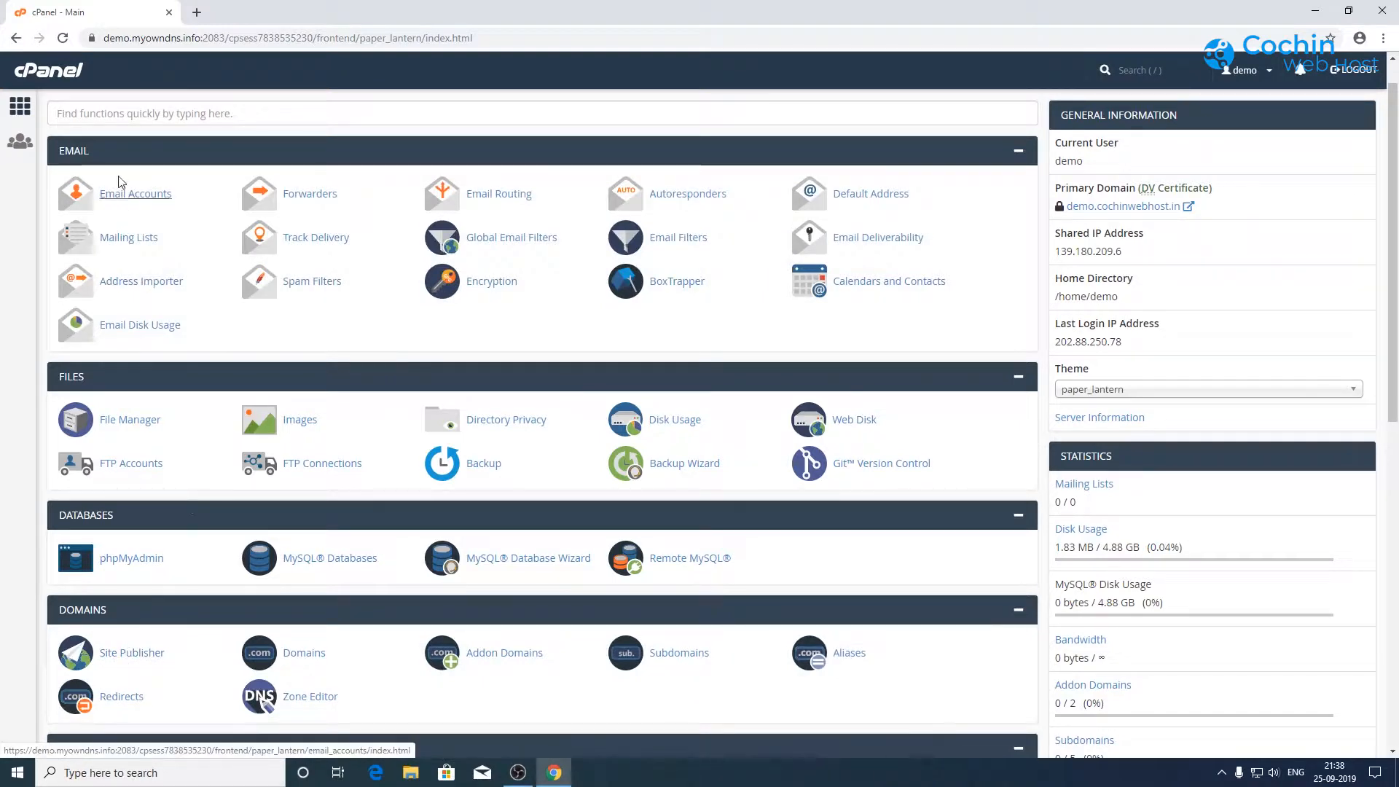
Step: Place Email just below Files, then open User Manager's Add User form
{"action": "left_click_drag", "start_coordinate": [115, 153], "coordinate": [114, 517]}
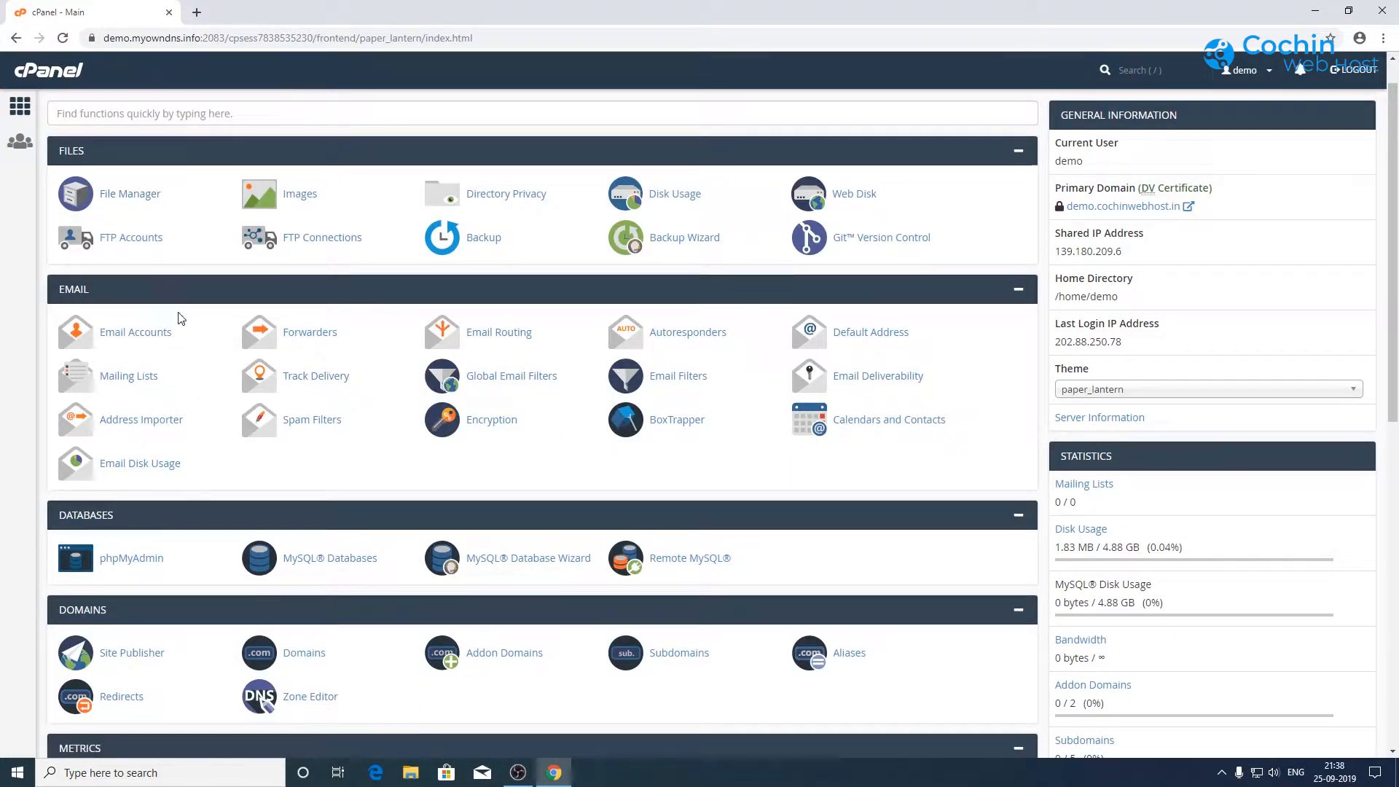
{"action": "scroll", "coordinate": [787, 441], "scroll_direction": "down", "scroll_amount": 6}
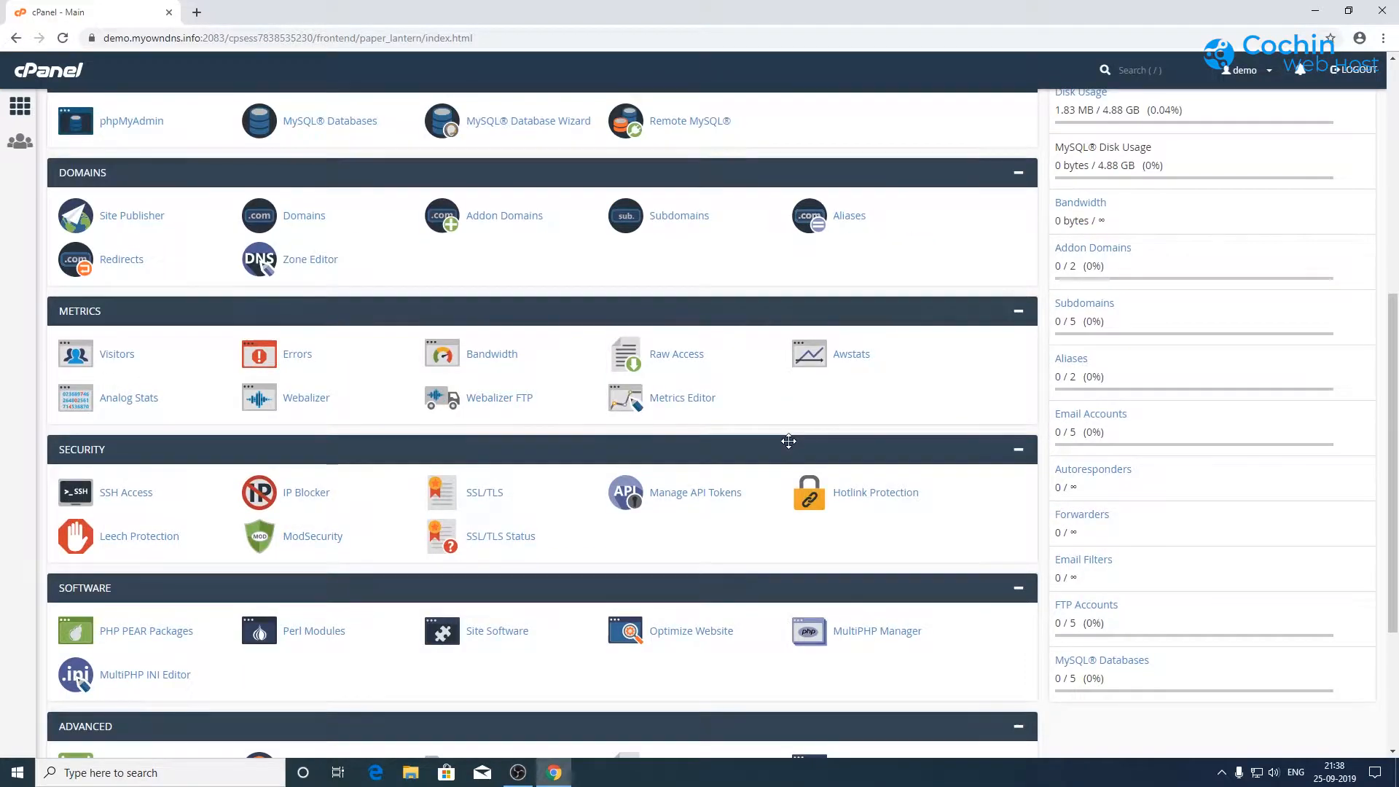
{"action": "scroll", "coordinate": [789, 441], "scroll_direction": "down", "scroll_amount": 2}
{"action": "scroll", "coordinate": [789, 441], "scroll_direction": "down", "scroll_amount": 2}
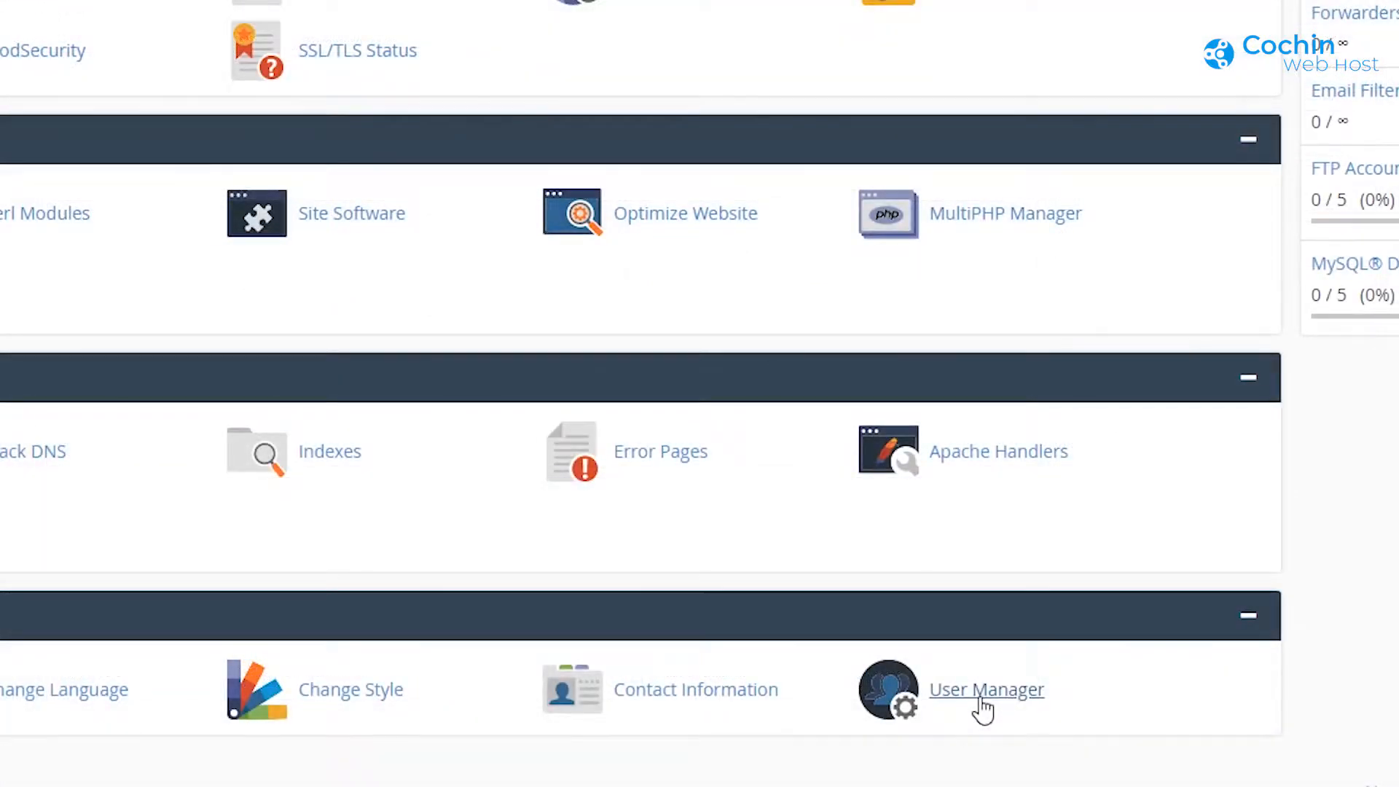
{"action": "left_click", "coordinate": [865, 675]}
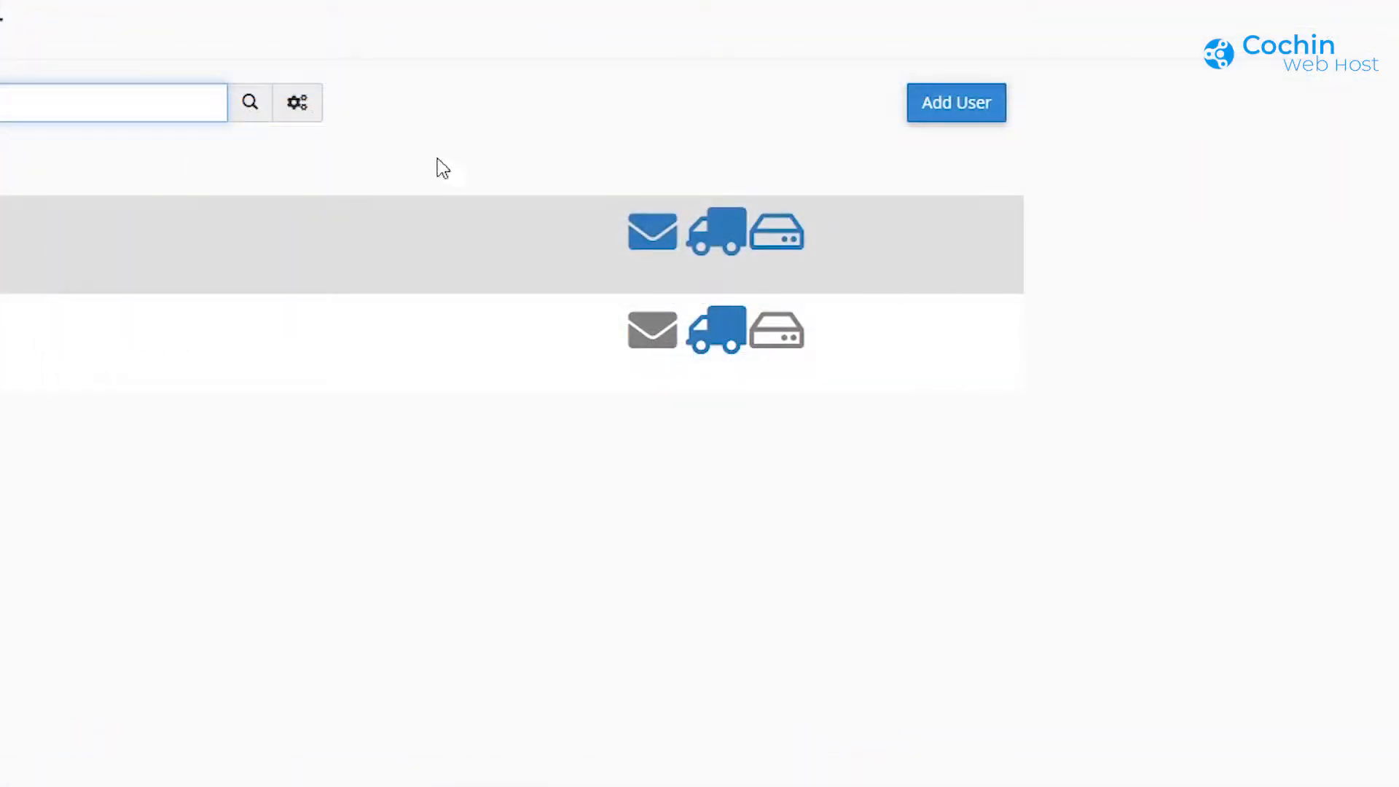
{"action": "left_click", "coordinate": [956, 103]}
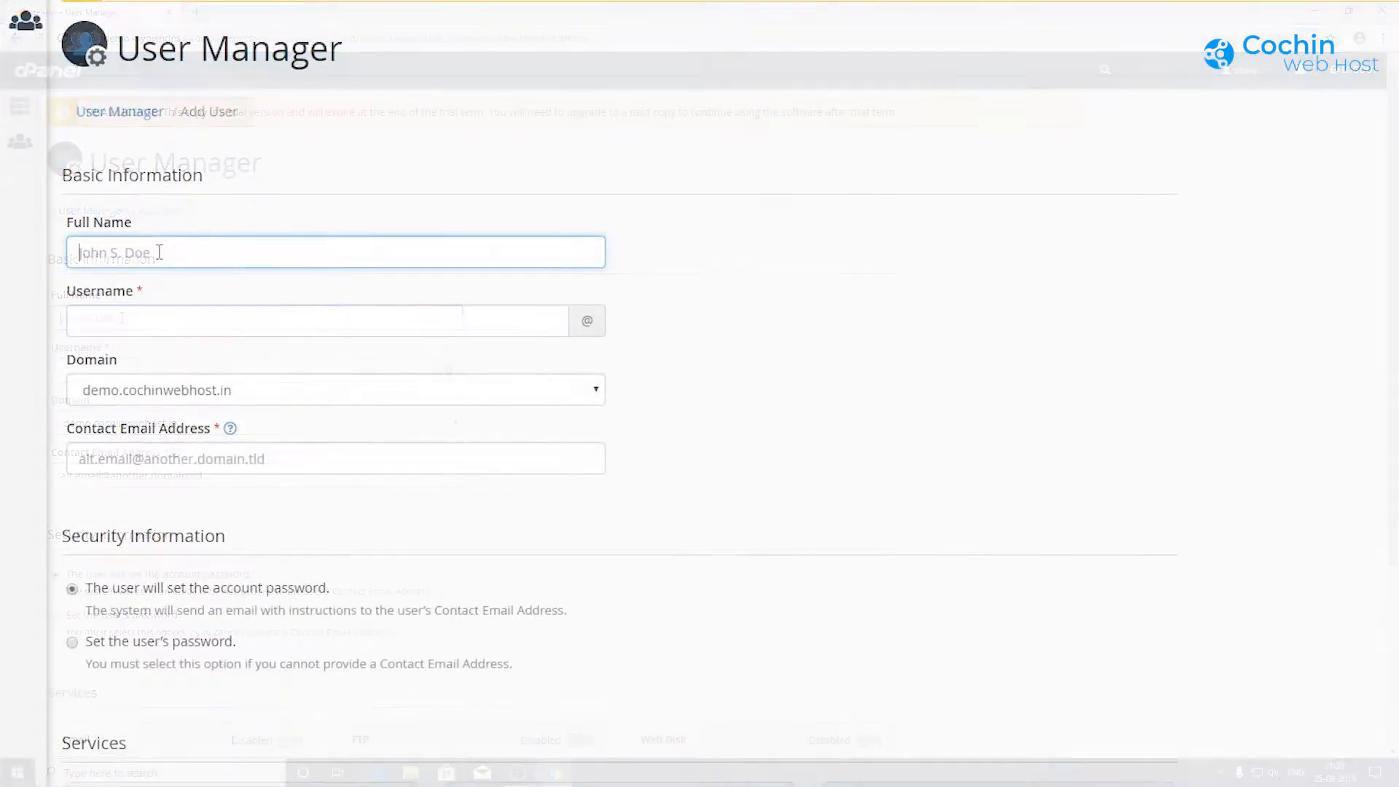
Step: Enter the user's full name and username, choose domain demo.cochinwebhost.in, and add the contact e-mail
{"action": "type", "text": "us"}
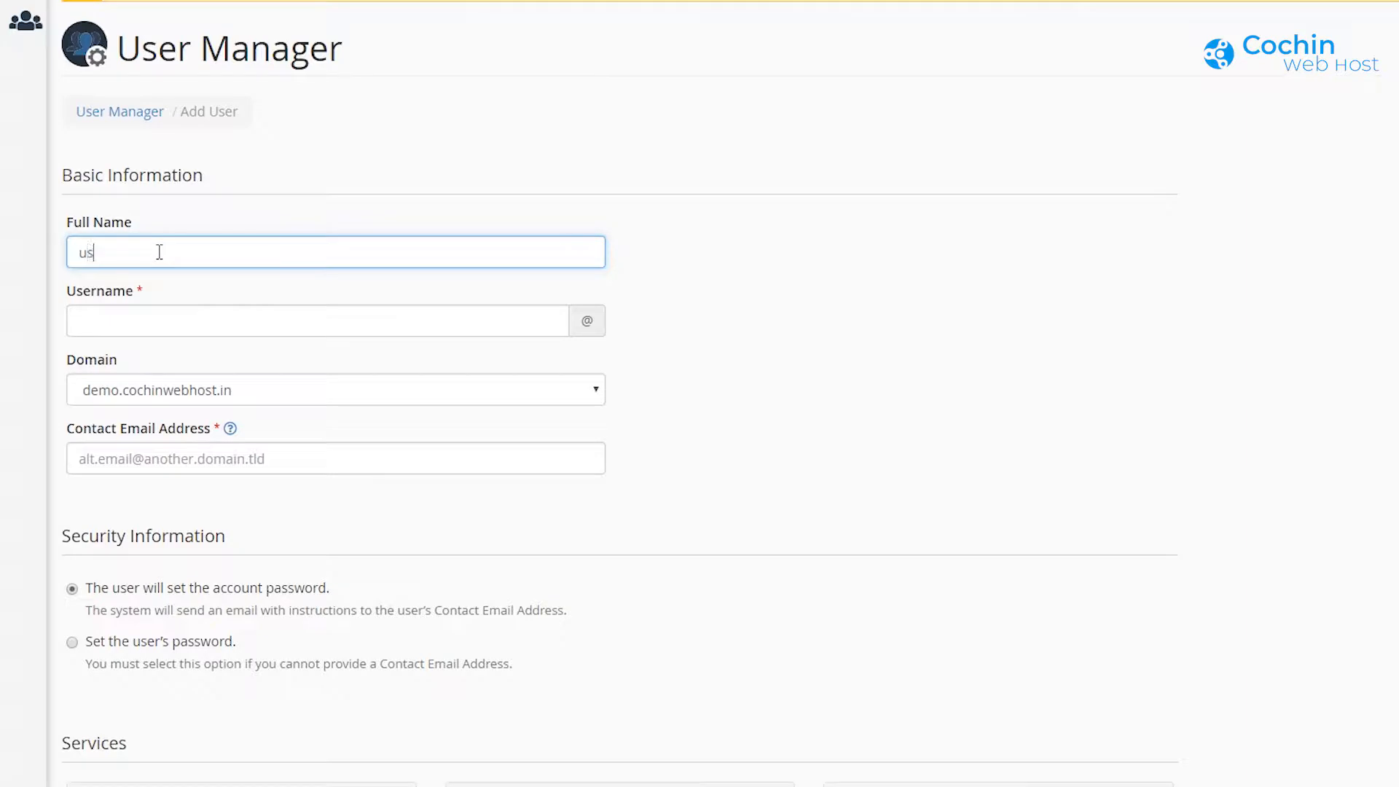
{"action": "type", "text": "er1 name"}
{"action": "left_click", "coordinate": [144, 328]}
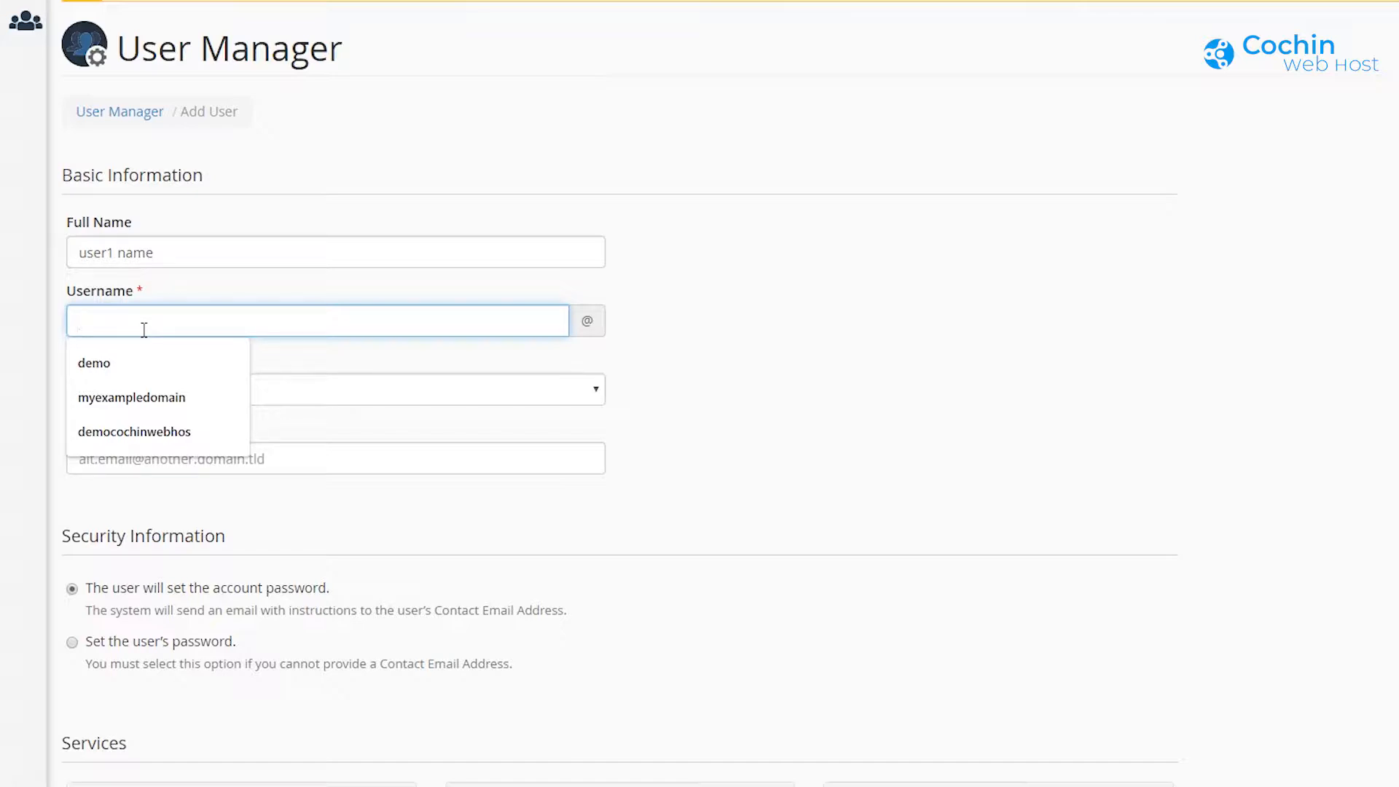
{"action": "type", "text": "user"}
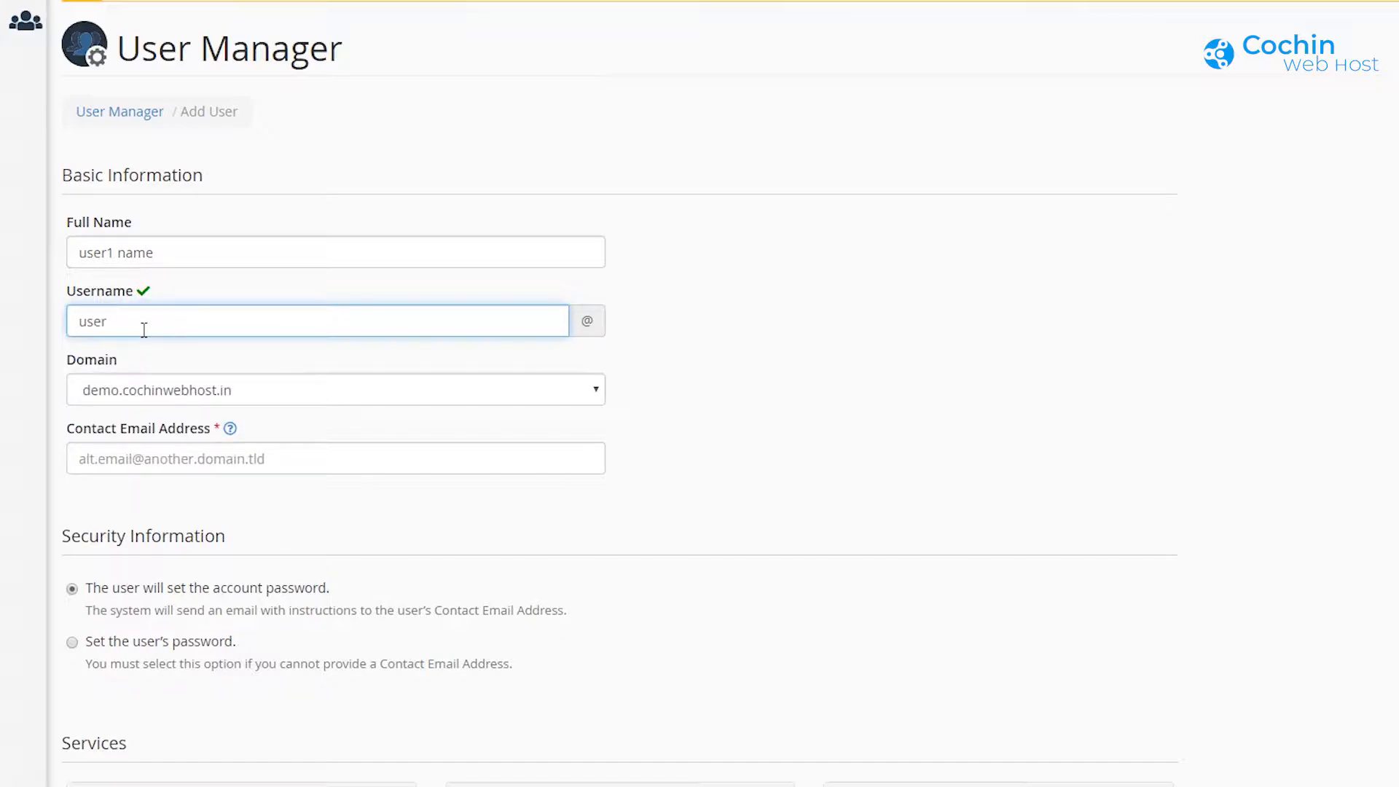
{"action": "left_click", "coordinate": [278, 386]}
{"action": "left_click", "coordinate": [220, 410]}
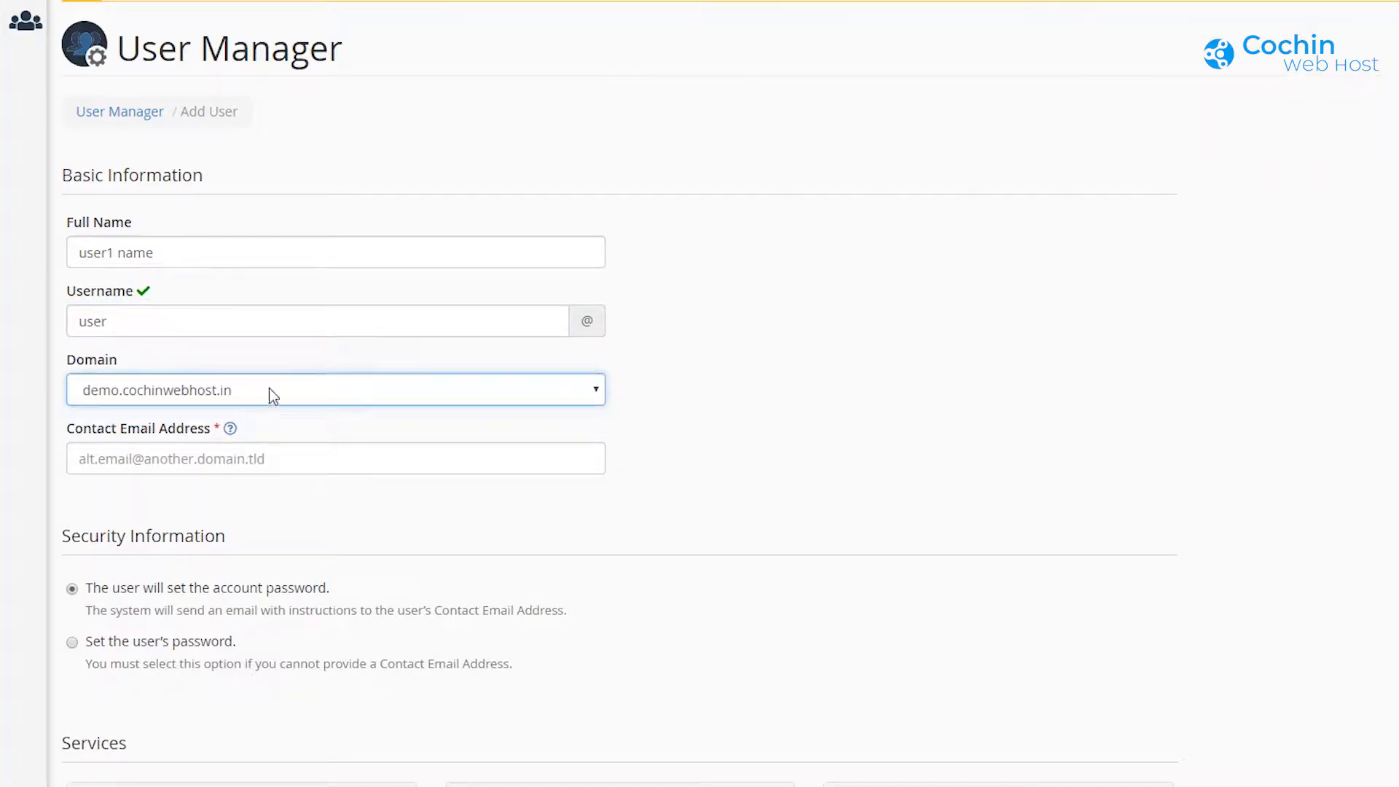
{"action": "left_click", "coordinate": [291, 459]}
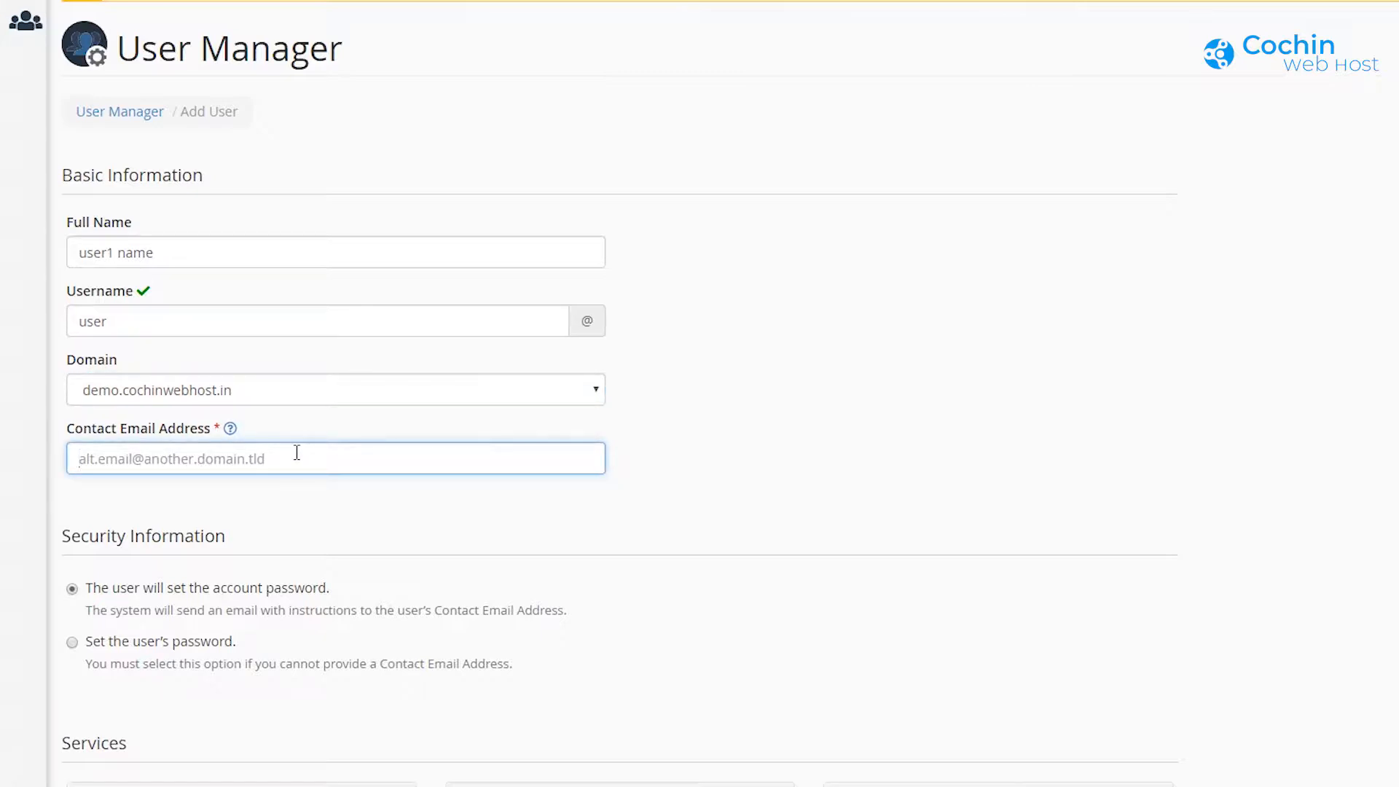
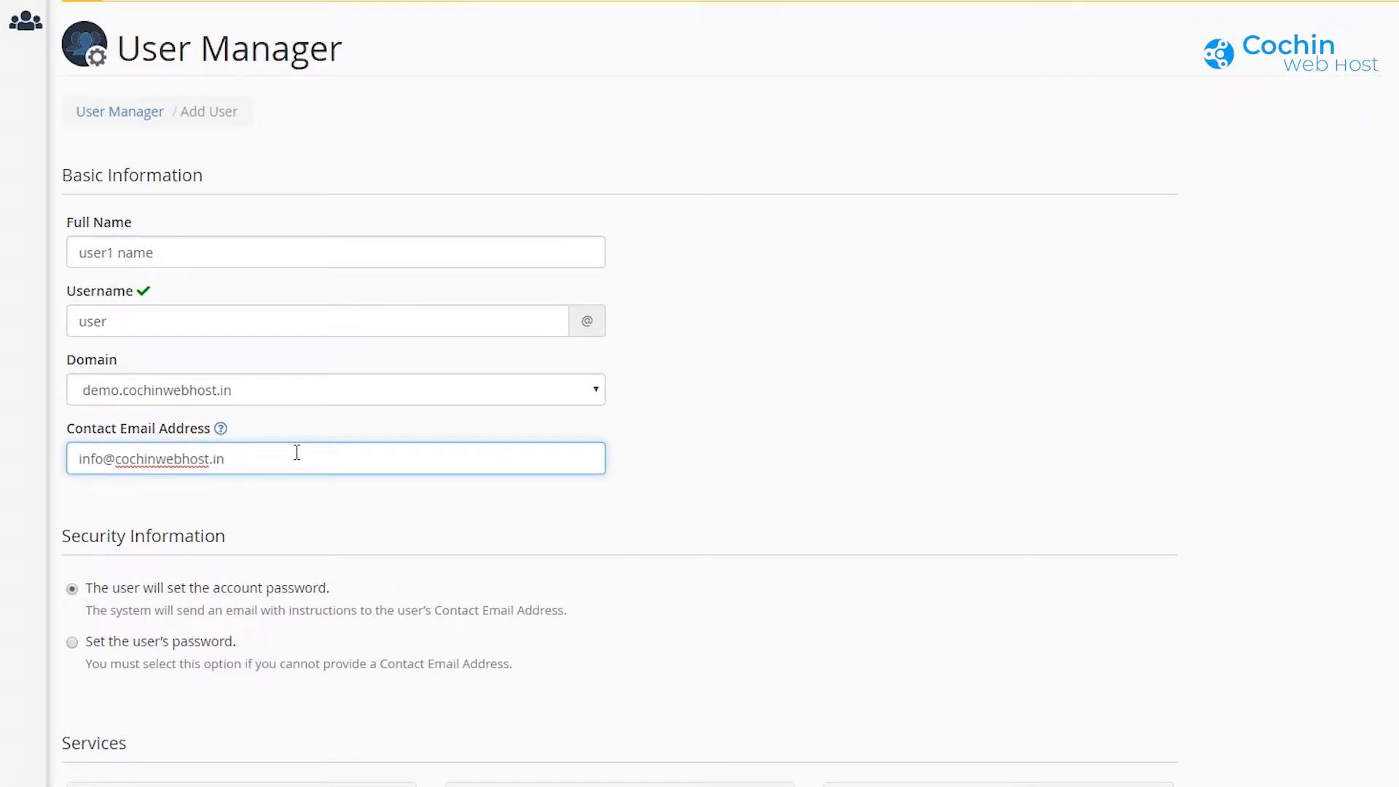
{"action": "scroll", "coordinate": [383, 503], "scroll_direction": "down", "scroll_amount": 1}
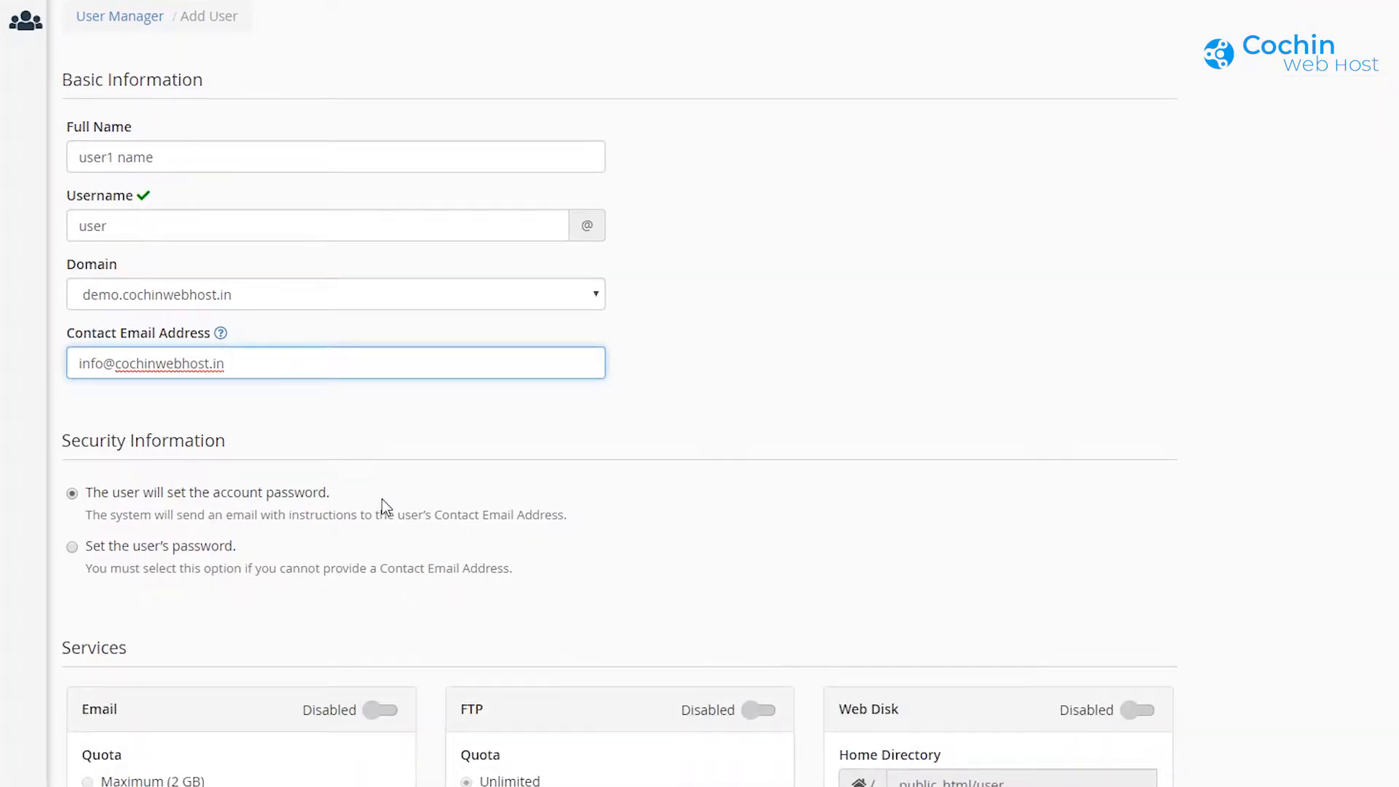
{"action": "scroll", "coordinate": [382, 500], "scroll_direction": "down", "scroll_amount": 1}
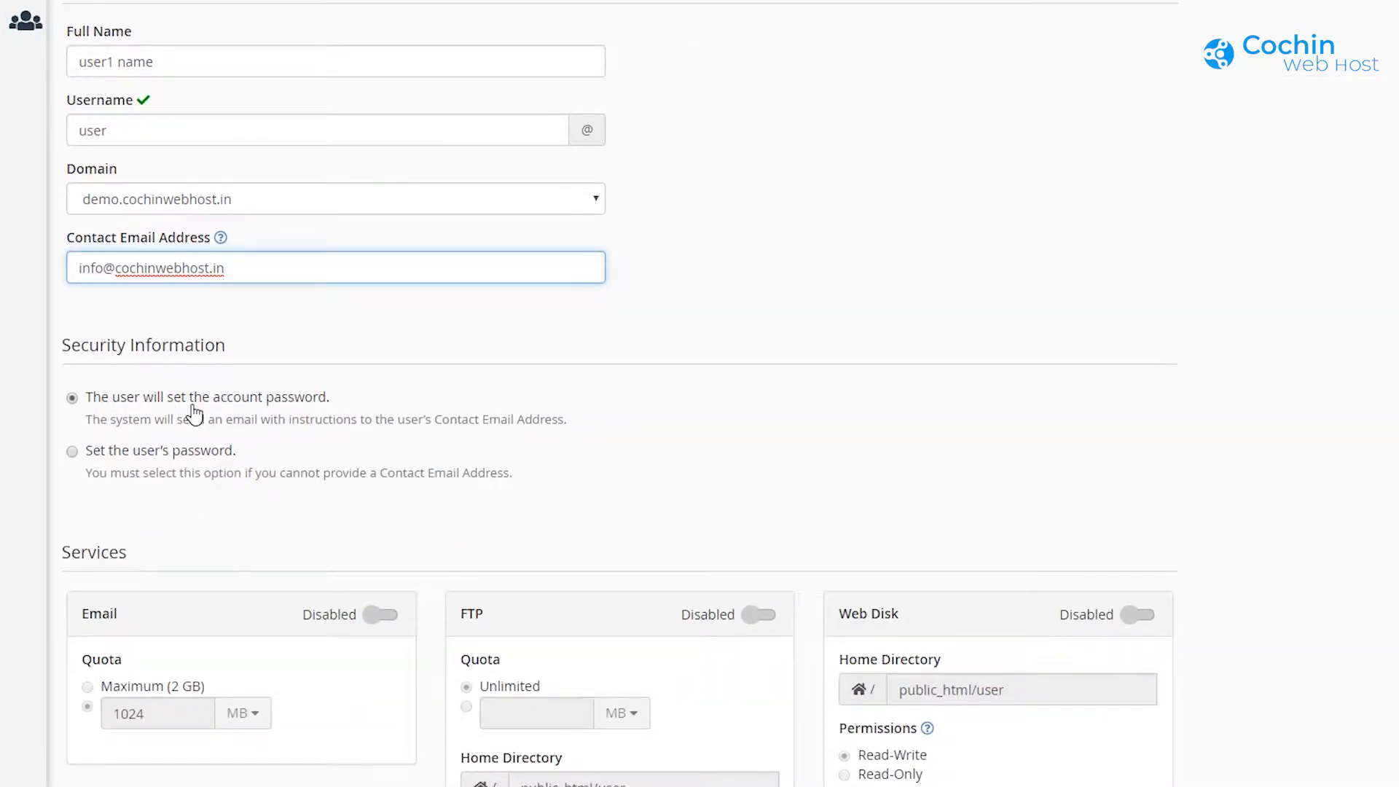
{"action": "scroll", "coordinate": [194, 414], "scroll_direction": "down", "scroll_amount": 1}
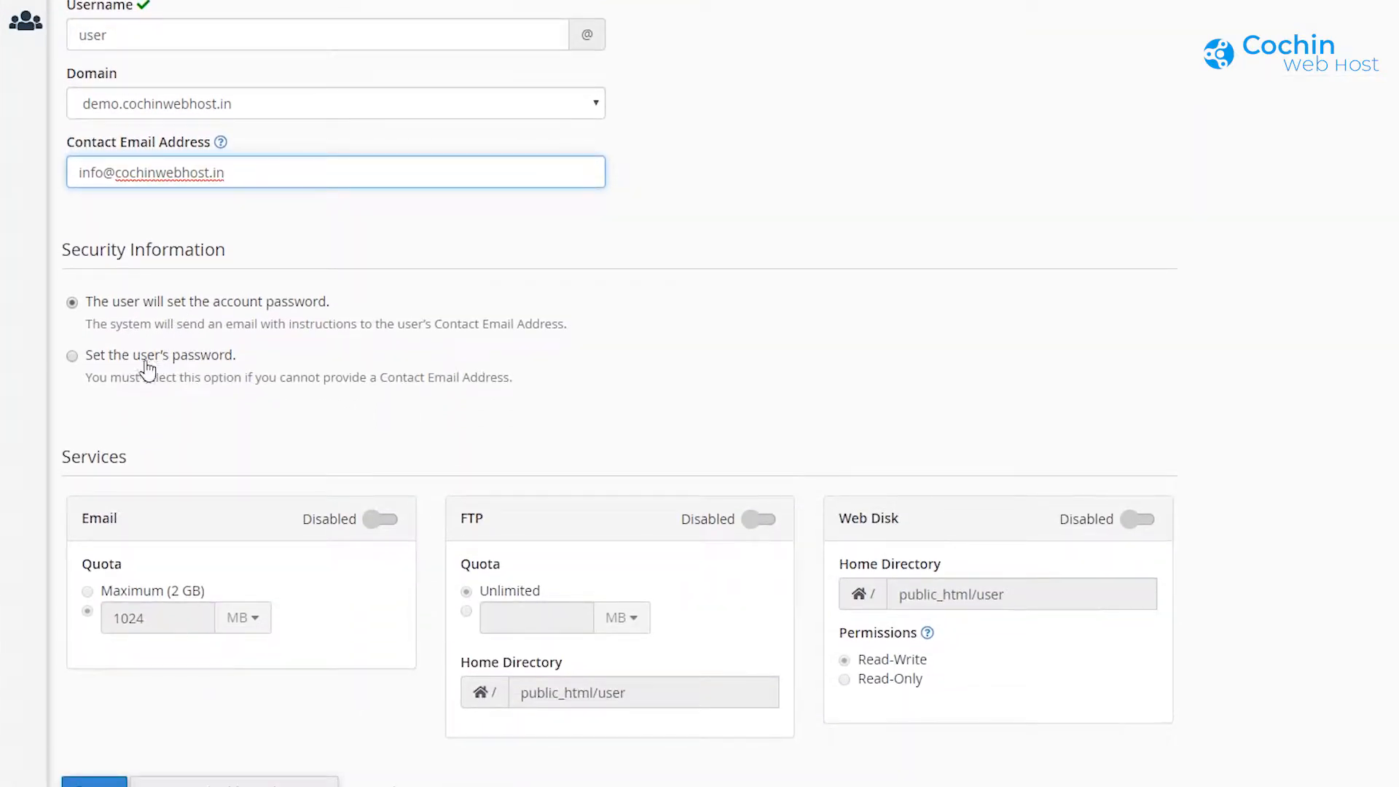
Step: Set a generated password for the user and paste it into Confirm Password
{"action": "left_click", "coordinate": [72, 356]}
{"action": "scroll", "coordinate": [247, 408], "scroll_direction": "down", "scroll_amount": 2}
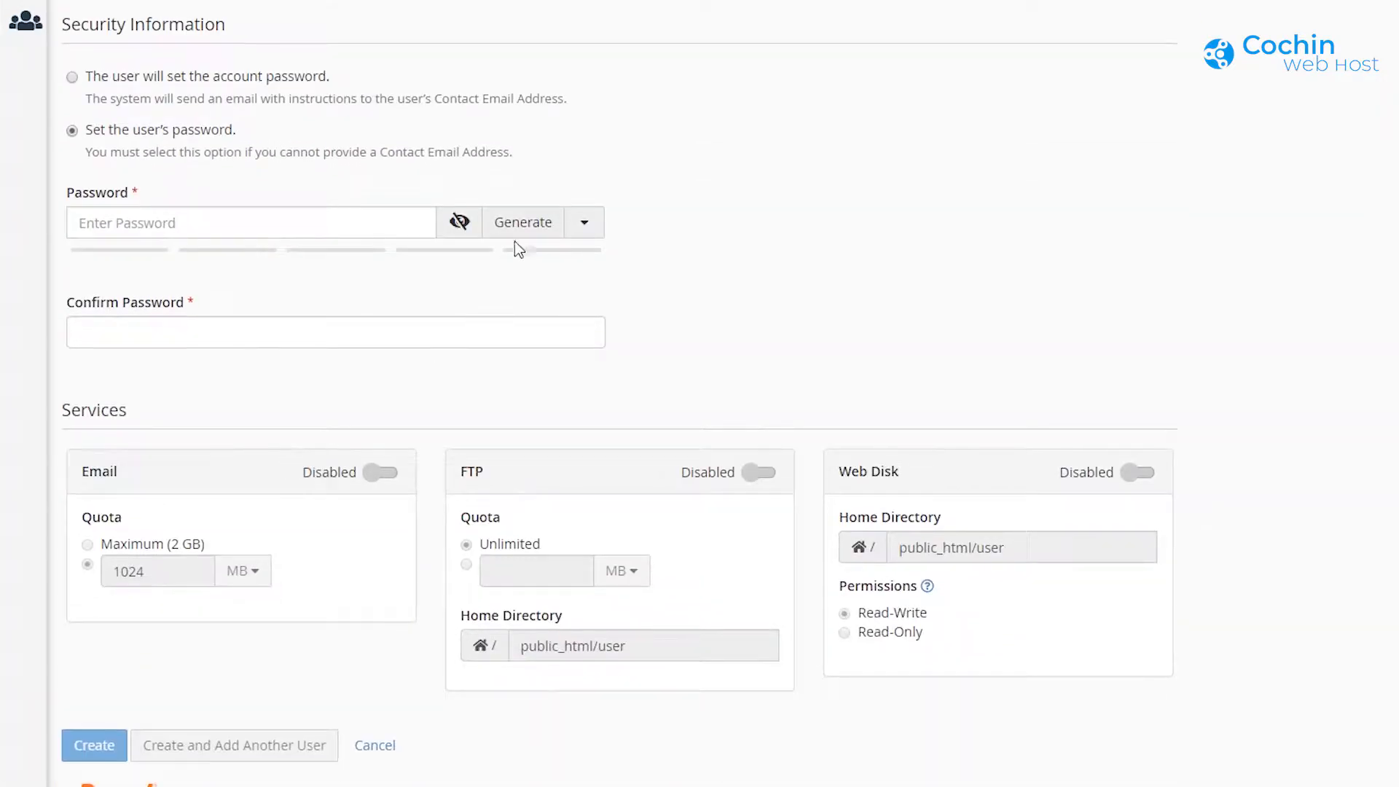
{"action": "left_click", "coordinate": [525, 225]}
{"action": "left_click_drag", "start_coordinate": [194, 224], "coordinate": [76, 224]}
{"action": "right_click", "coordinate": [134, 221]}
{"action": "left_click", "coordinate": [151, 292]}
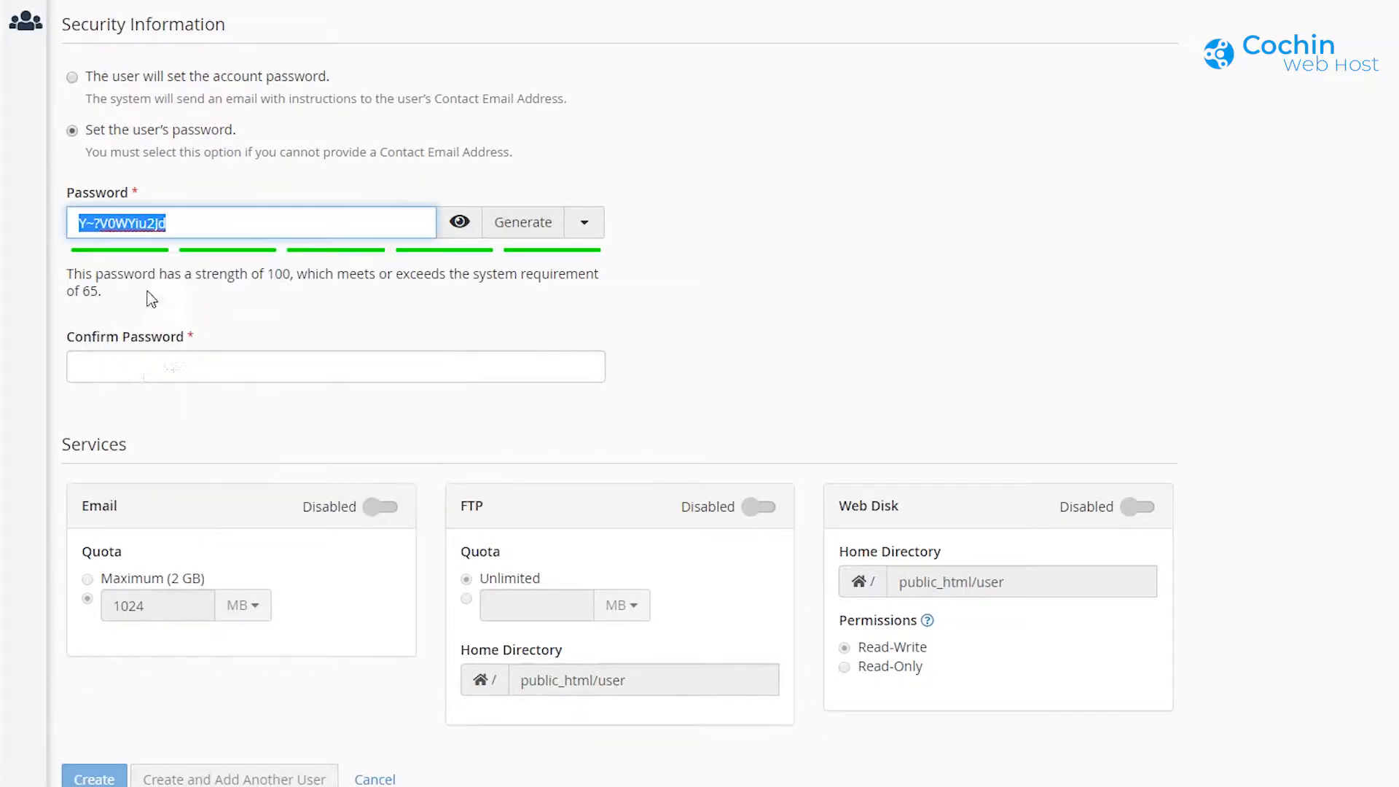
{"action": "right_click", "coordinate": [173, 373]}
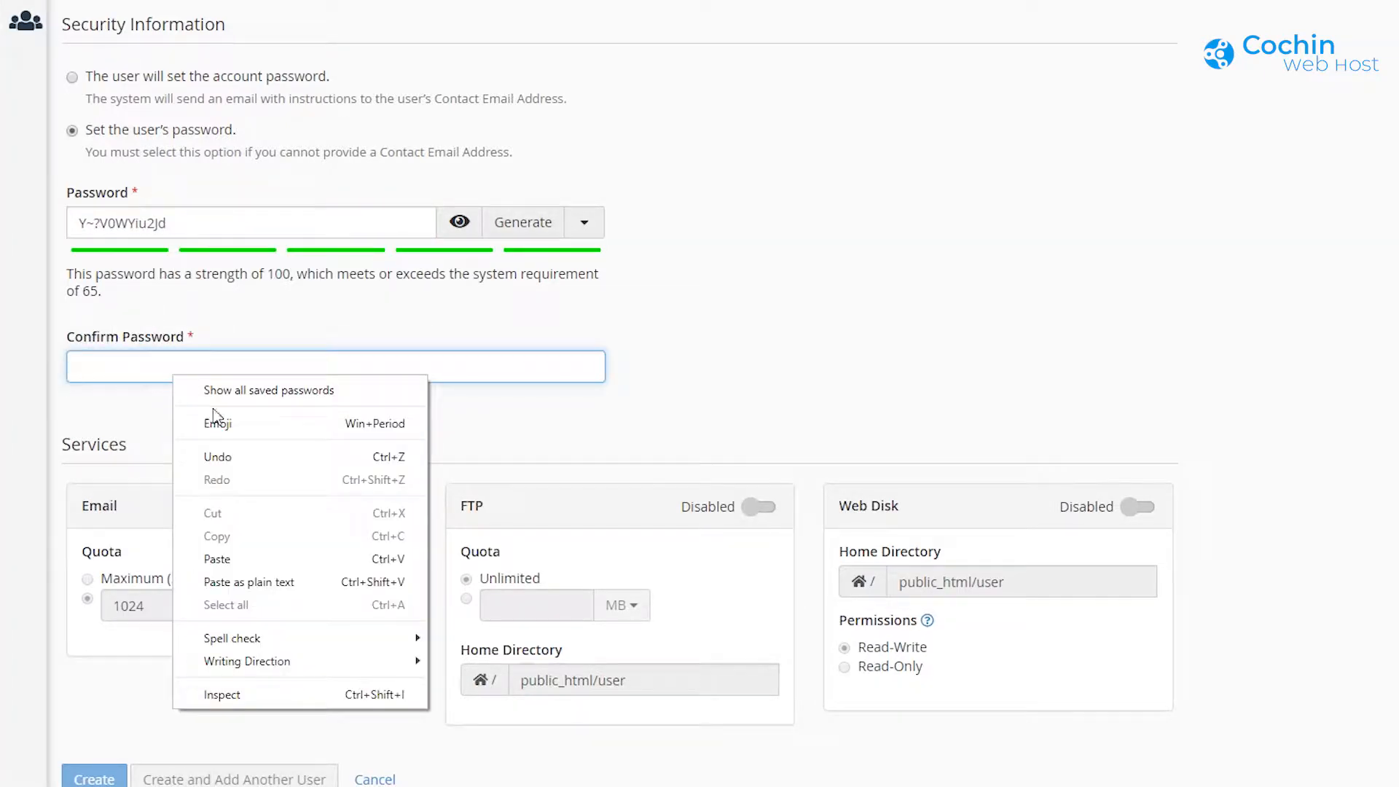
{"action": "left_click", "coordinate": [218, 559]}
{"action": "scroll", "coordinate": [239, 398], "scroll_direction": "down", "scroll_amount": 1}
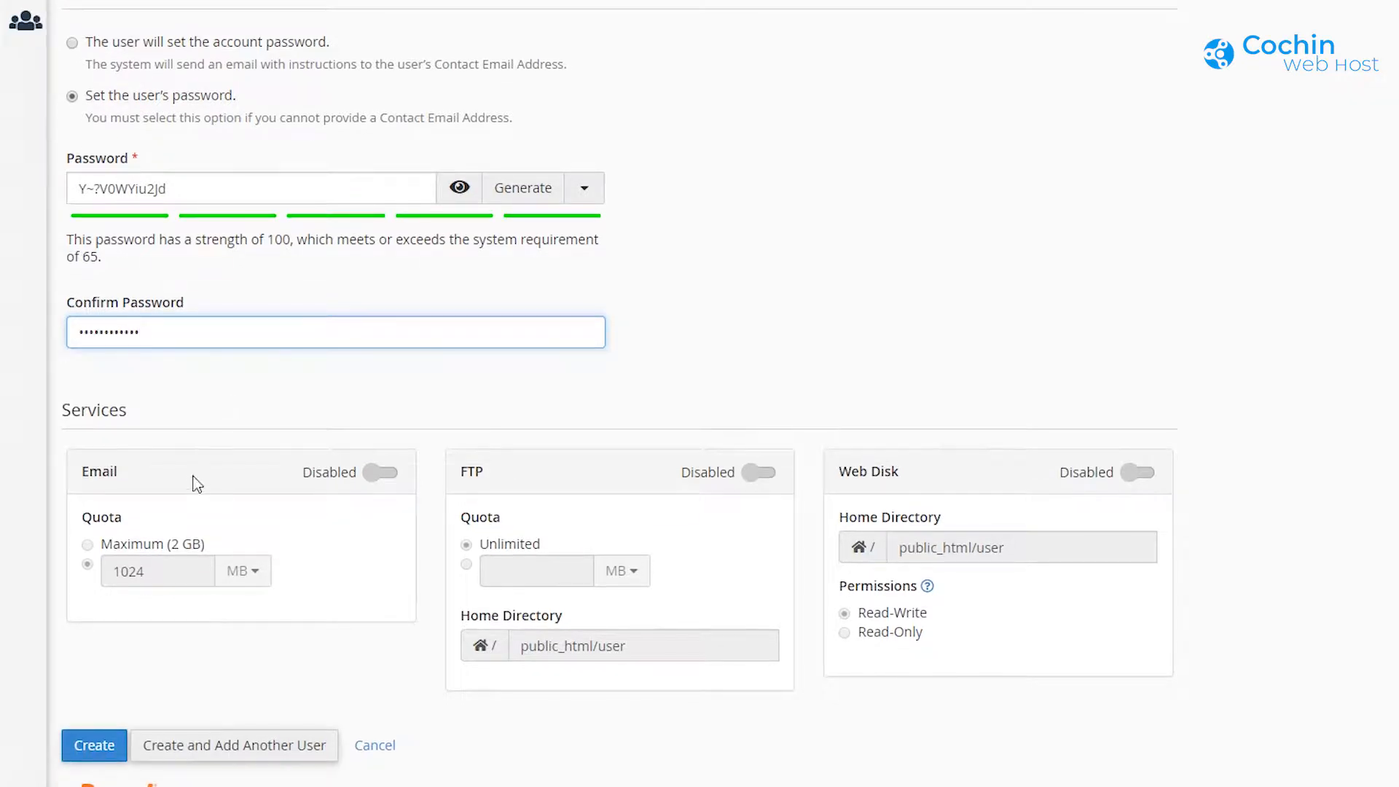
Step: Enable Email at the 2 GB maximum, FTP and read-only Web Disk, create the user, return home
{"action": "left_click", "coordinate": [386, 478]}
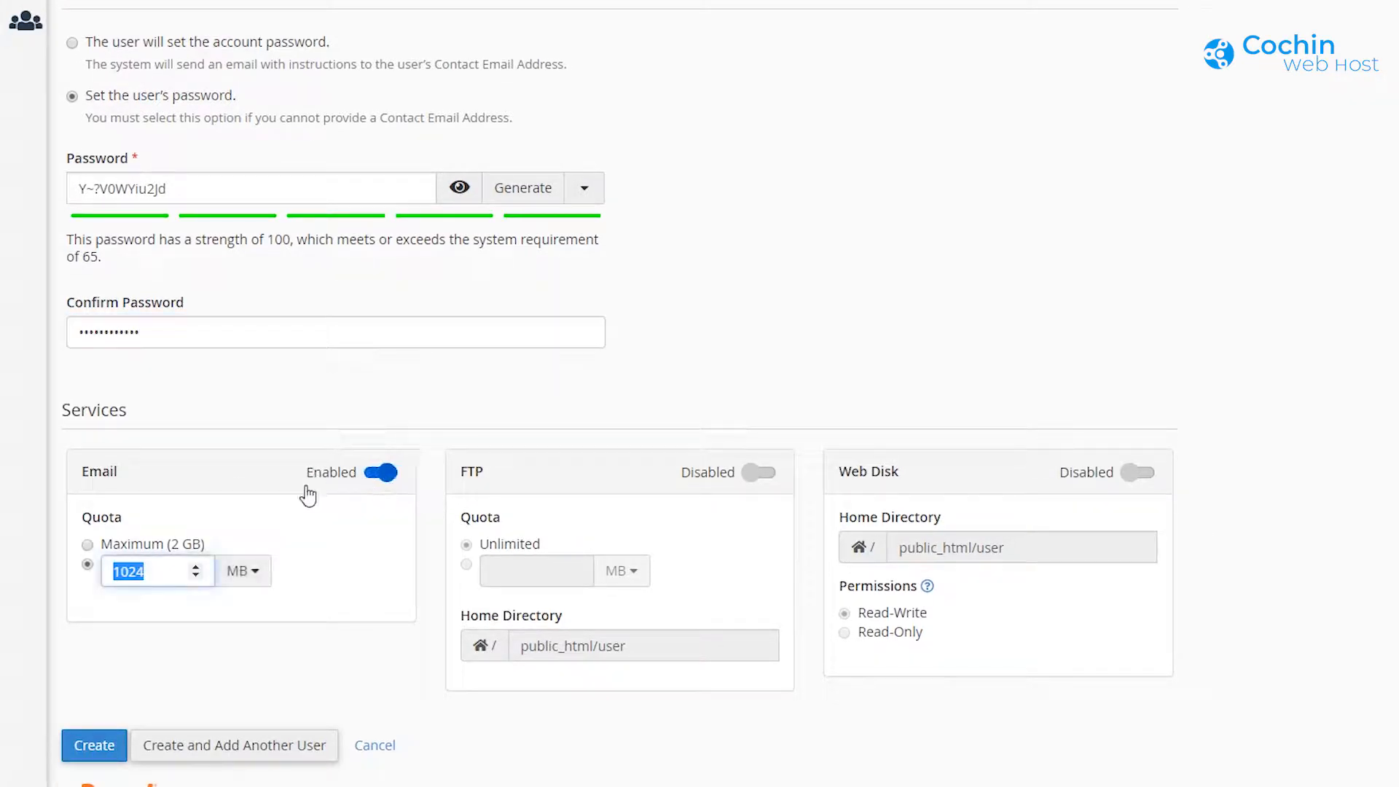
{"action": "left_click", "coordinate": [87, 545]}
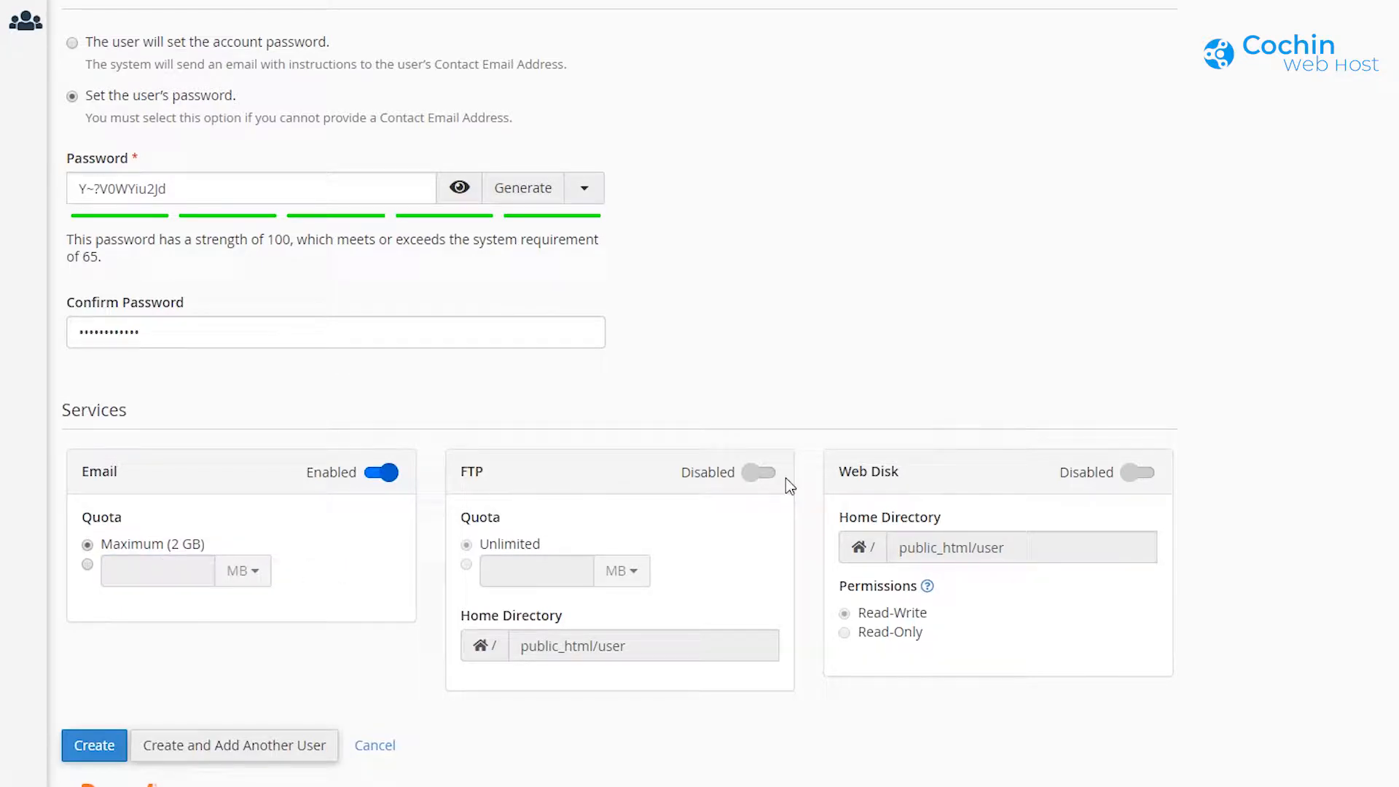
{"action": "left_click", "coordinate": [760, 474]}
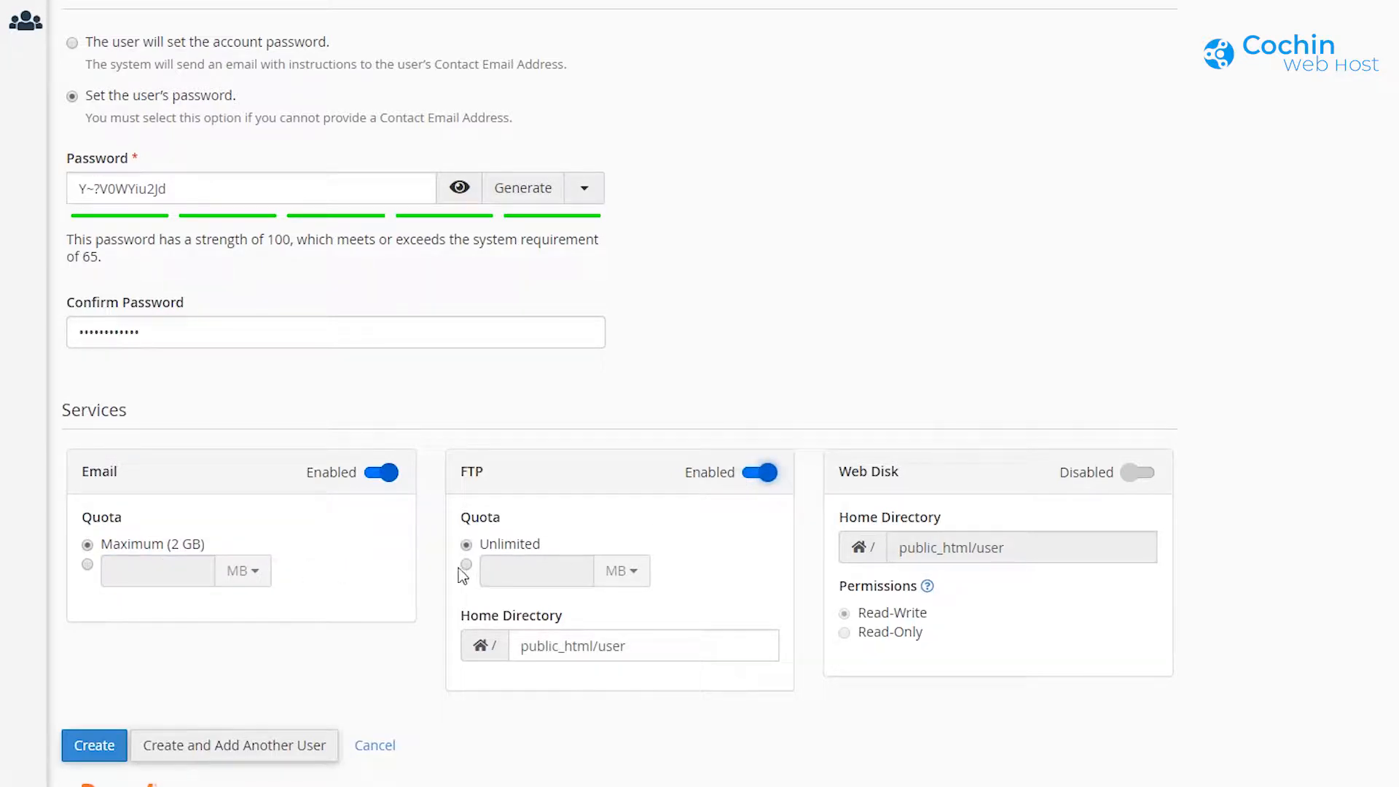
{"action": "left_click", "coordinate": [636, 648]}
{"action": "left_click_drag", "start_coordinate": [628, 647], "coordinate": [600, 649]}
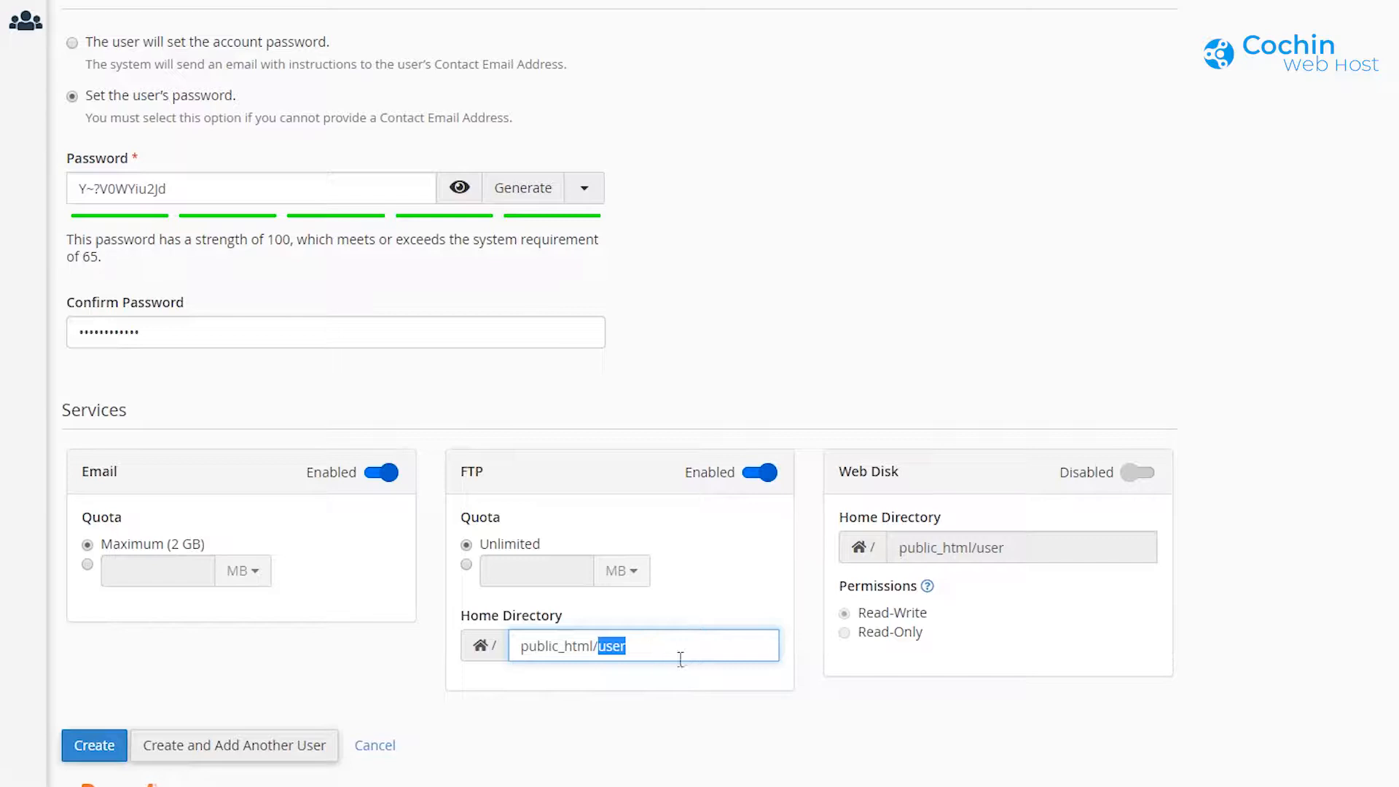
{"action": "left_click", "coordinate": [1137, 475]}
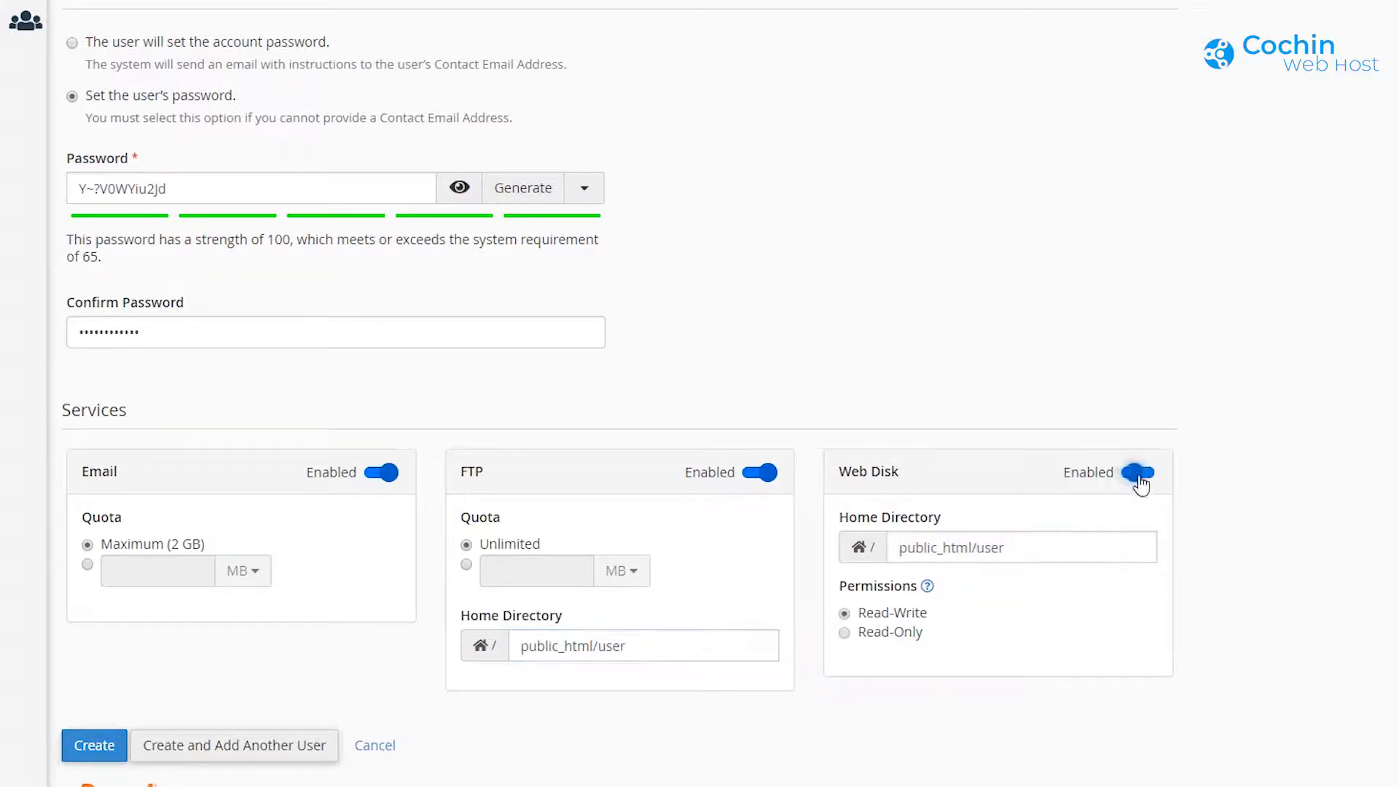
{"action": "left_click", "coordinate": [1018, 552]}
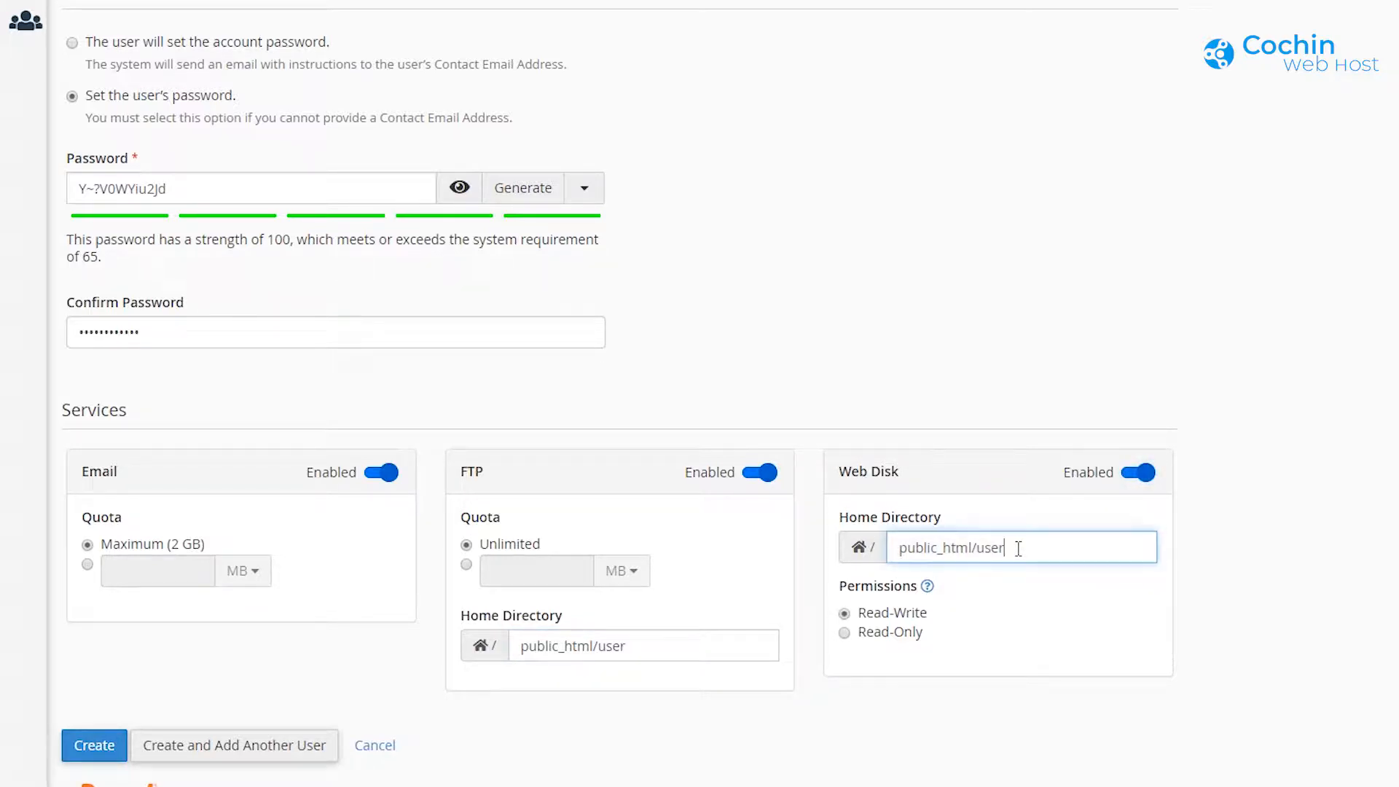
{"action": "left_click", "coordinate": [846, 635]}
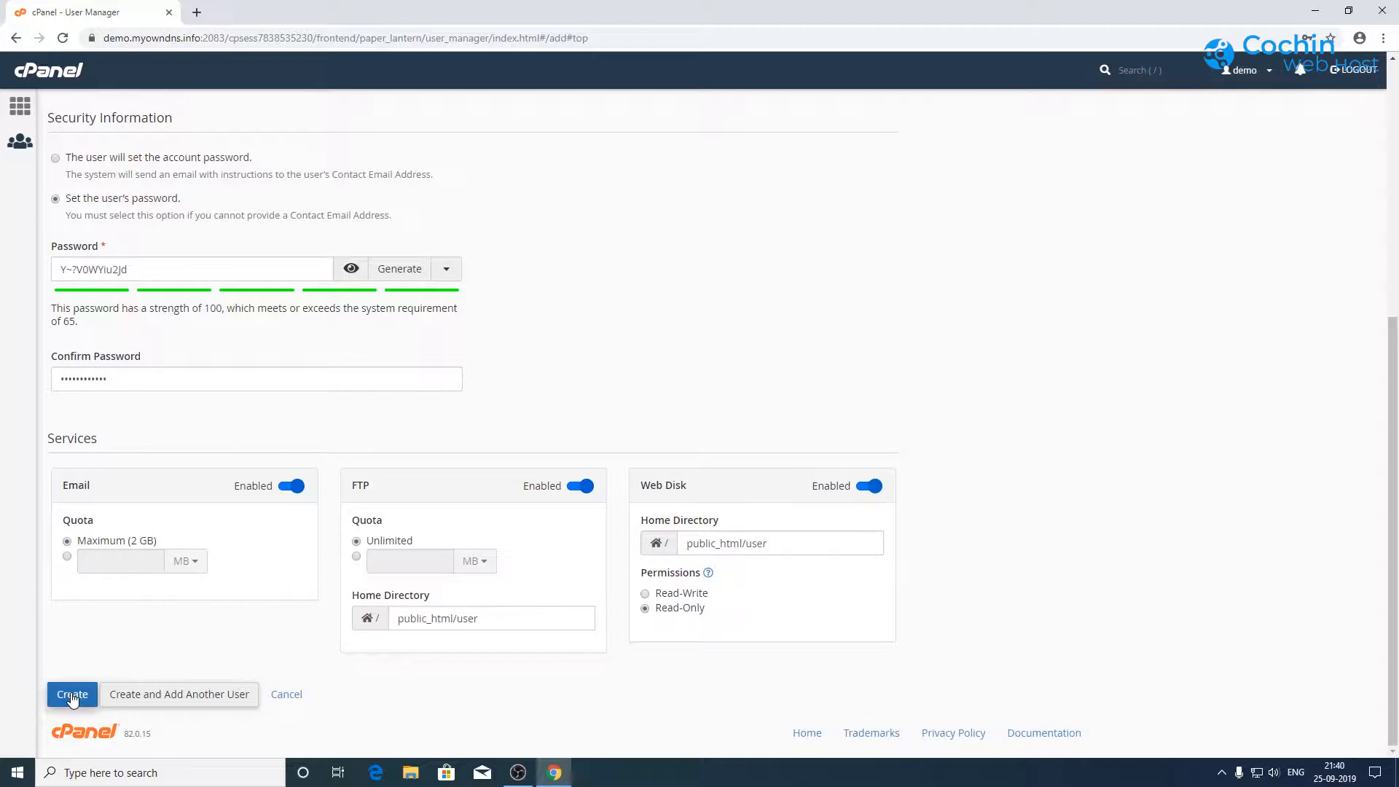
{"action": "left_click", "coordinate": [71, 696]}
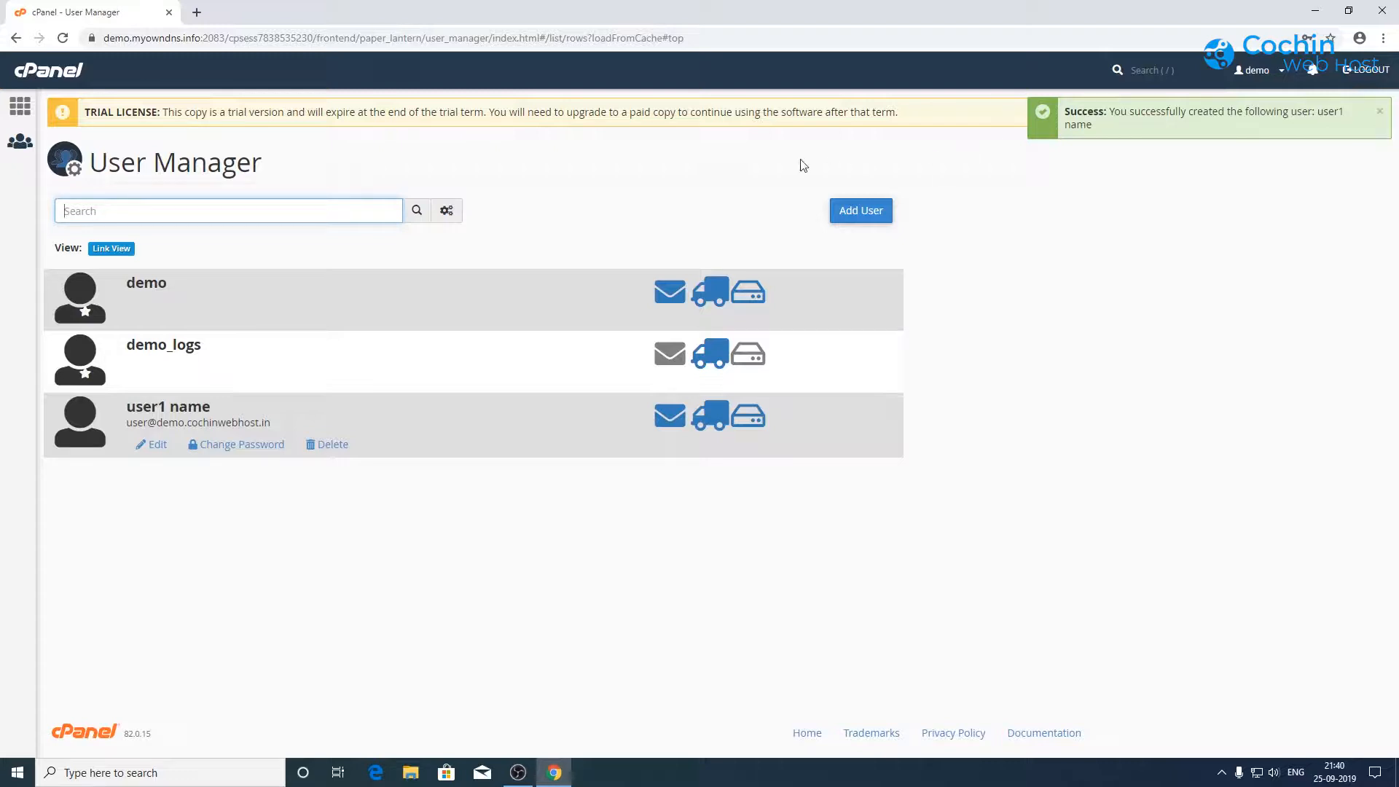
{"action": "left_click", "coordinate": [20, 106]}
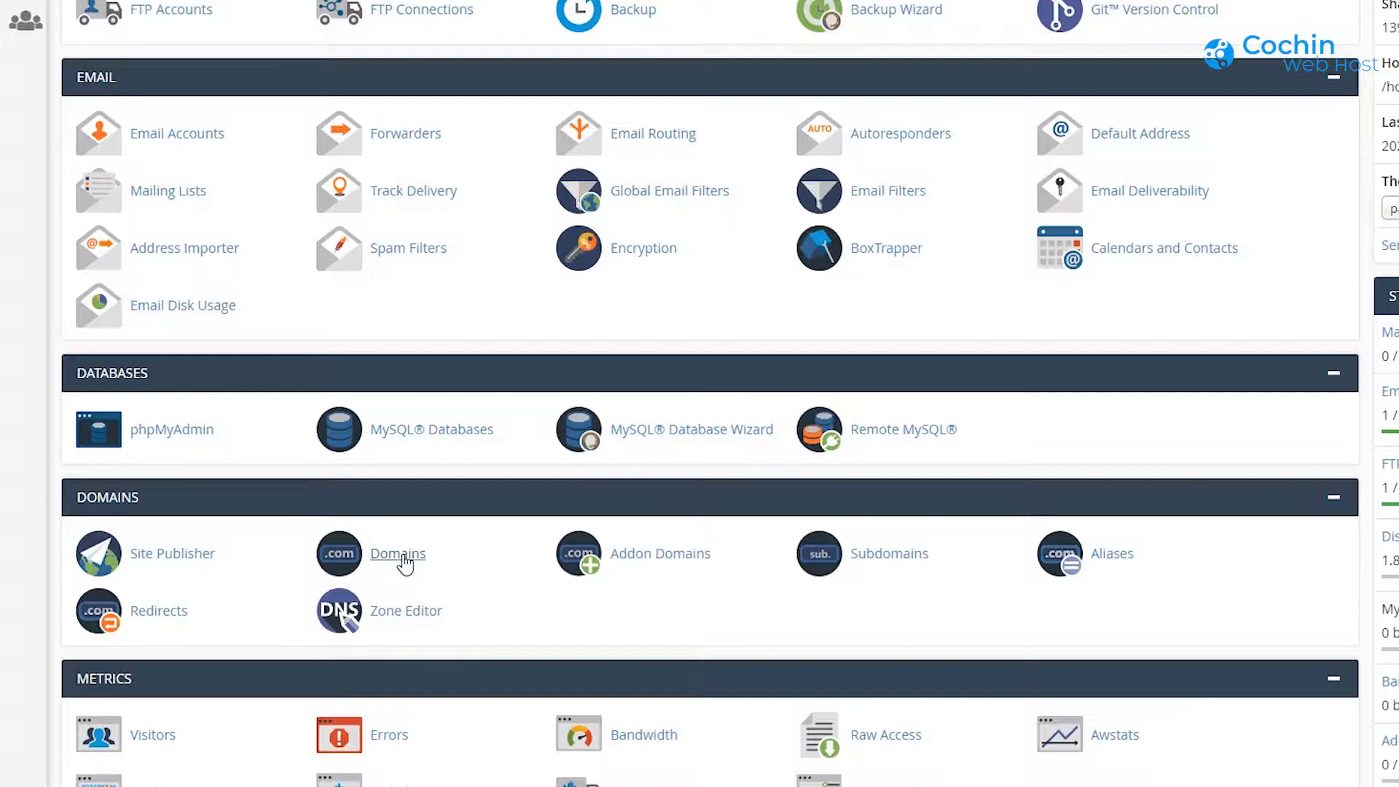
Step: Create domain demo2.cochinwebhost.in with its own document root, then review the main domain's page
{"action": "left_click", "coordinate": [357, 552]}
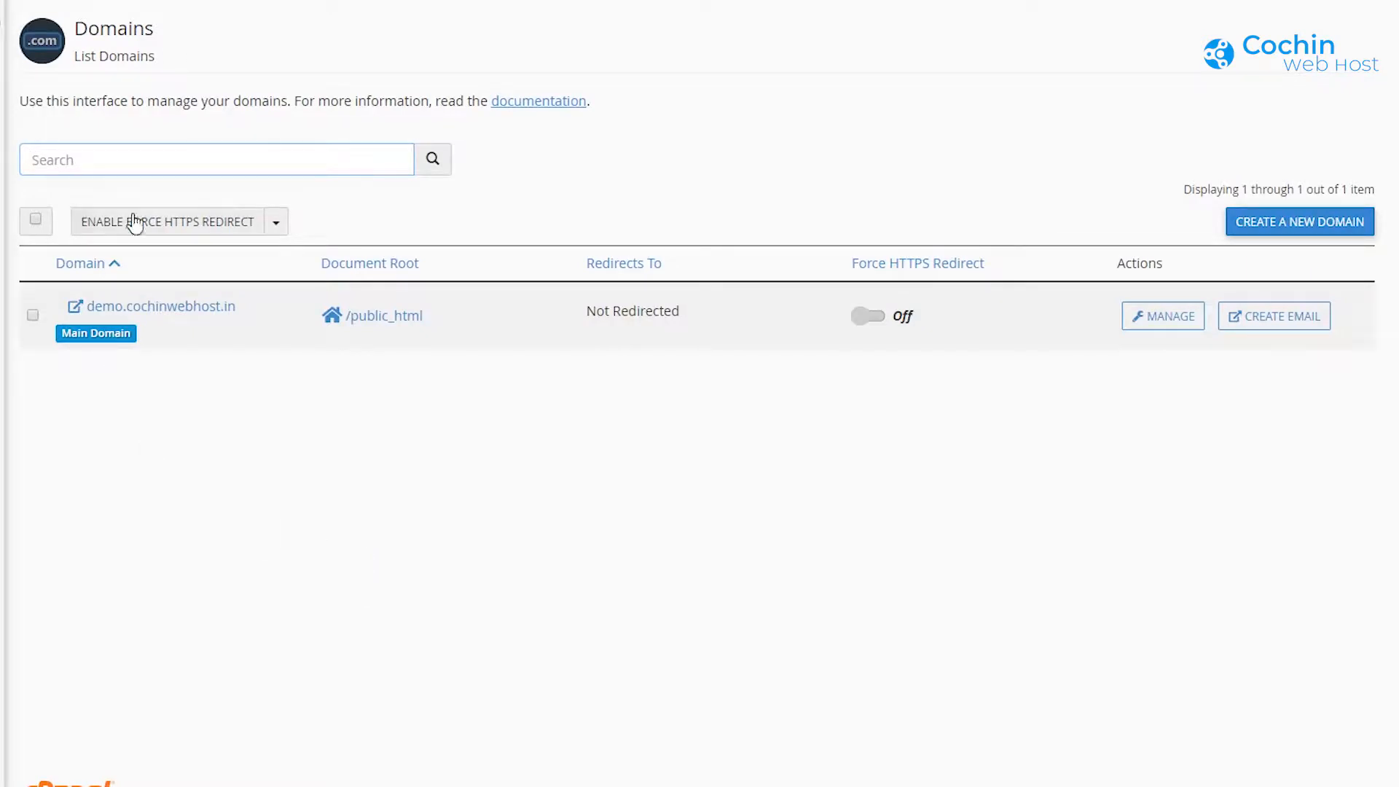
{"action": "left_click", "coordinate": [1312, 226]}
{"action": "type", "text": "dem"}
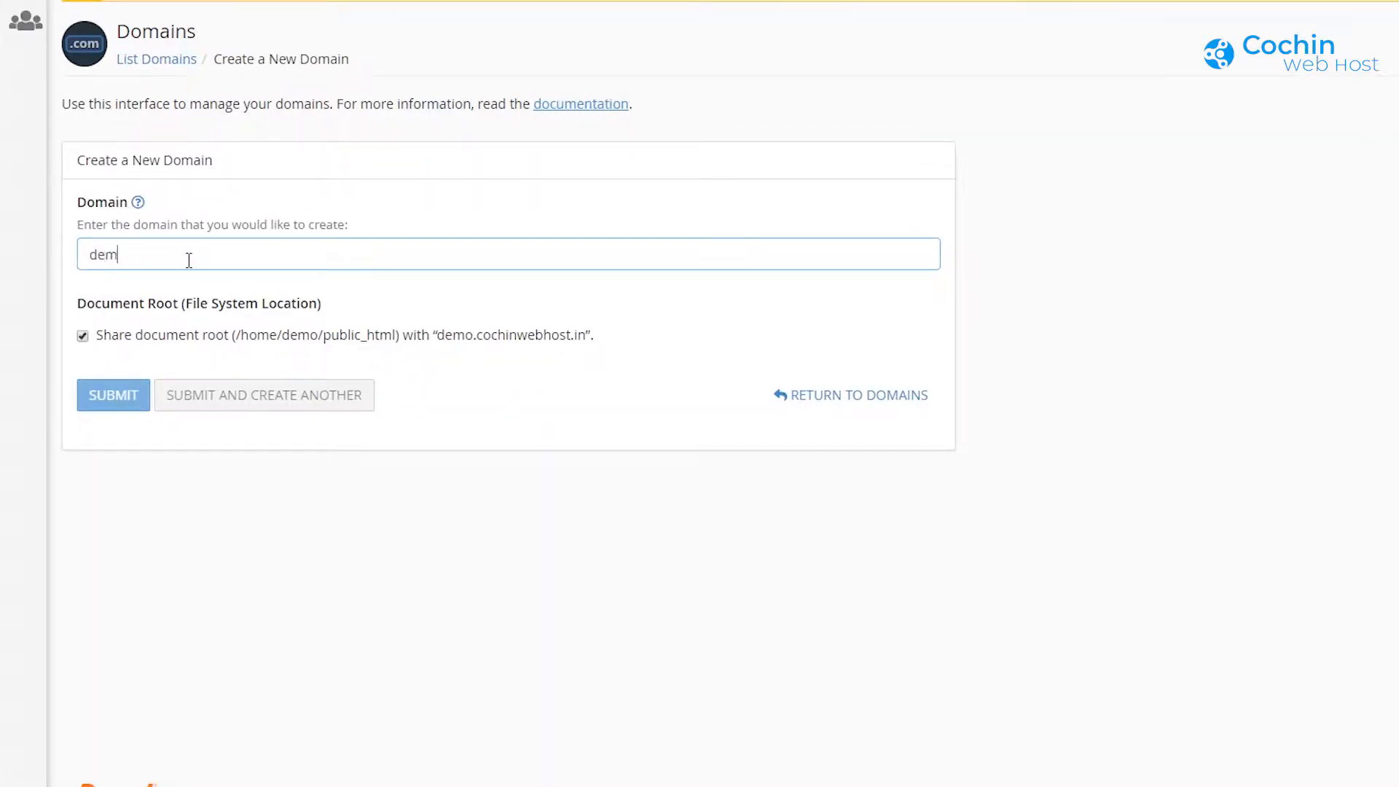
{"action": "type", "text": "o2.cochin"}
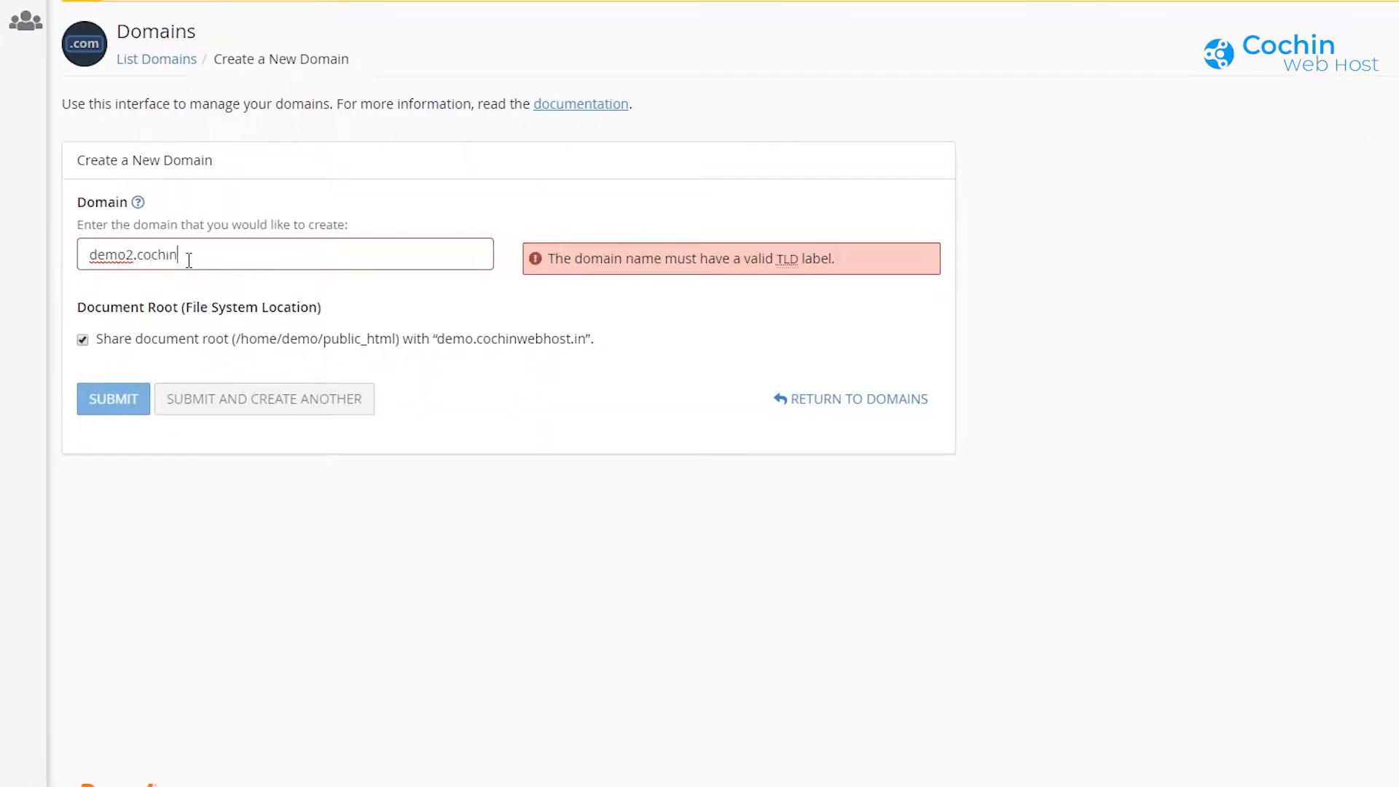
{"action": "type", "text": "webhost.in"}
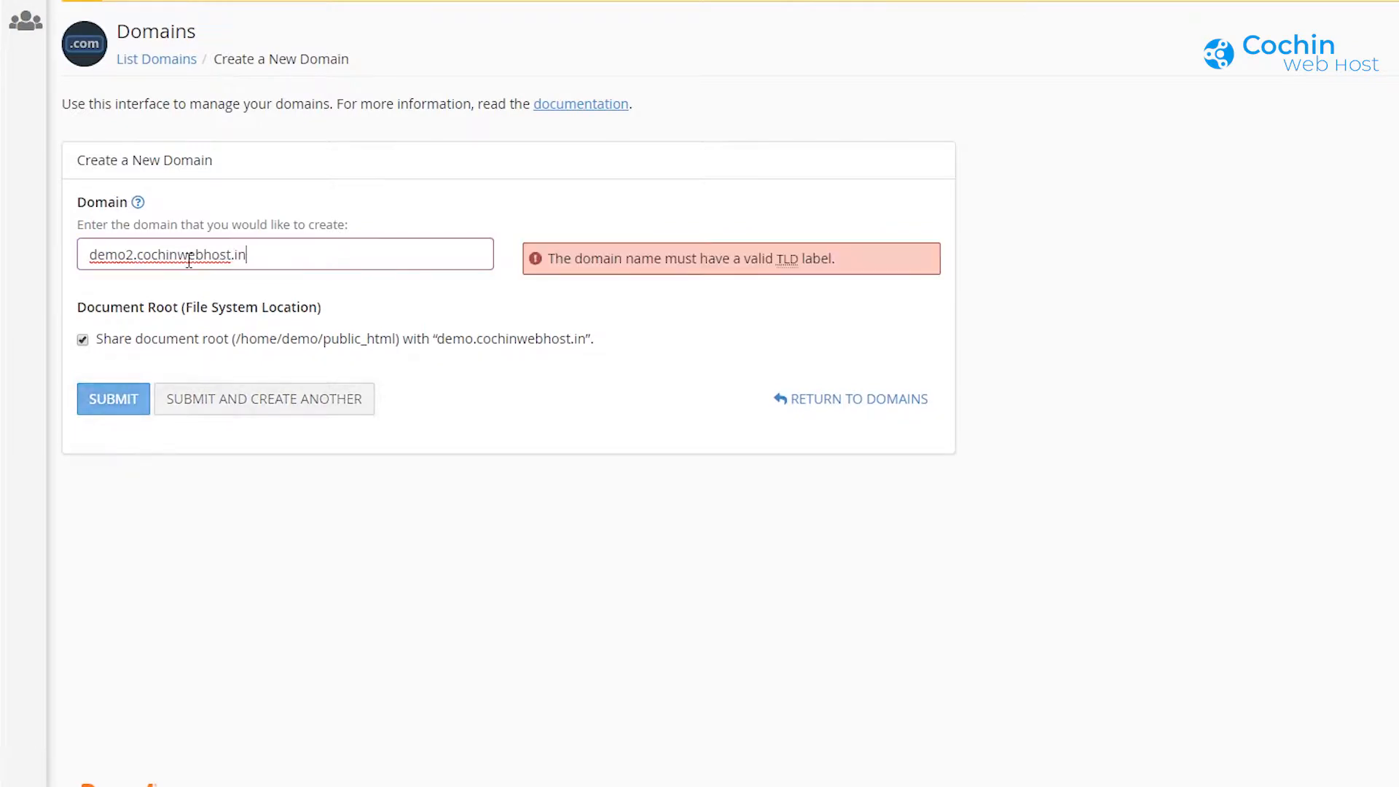
{"action": "left_click", "coordinate": [382, 364]}
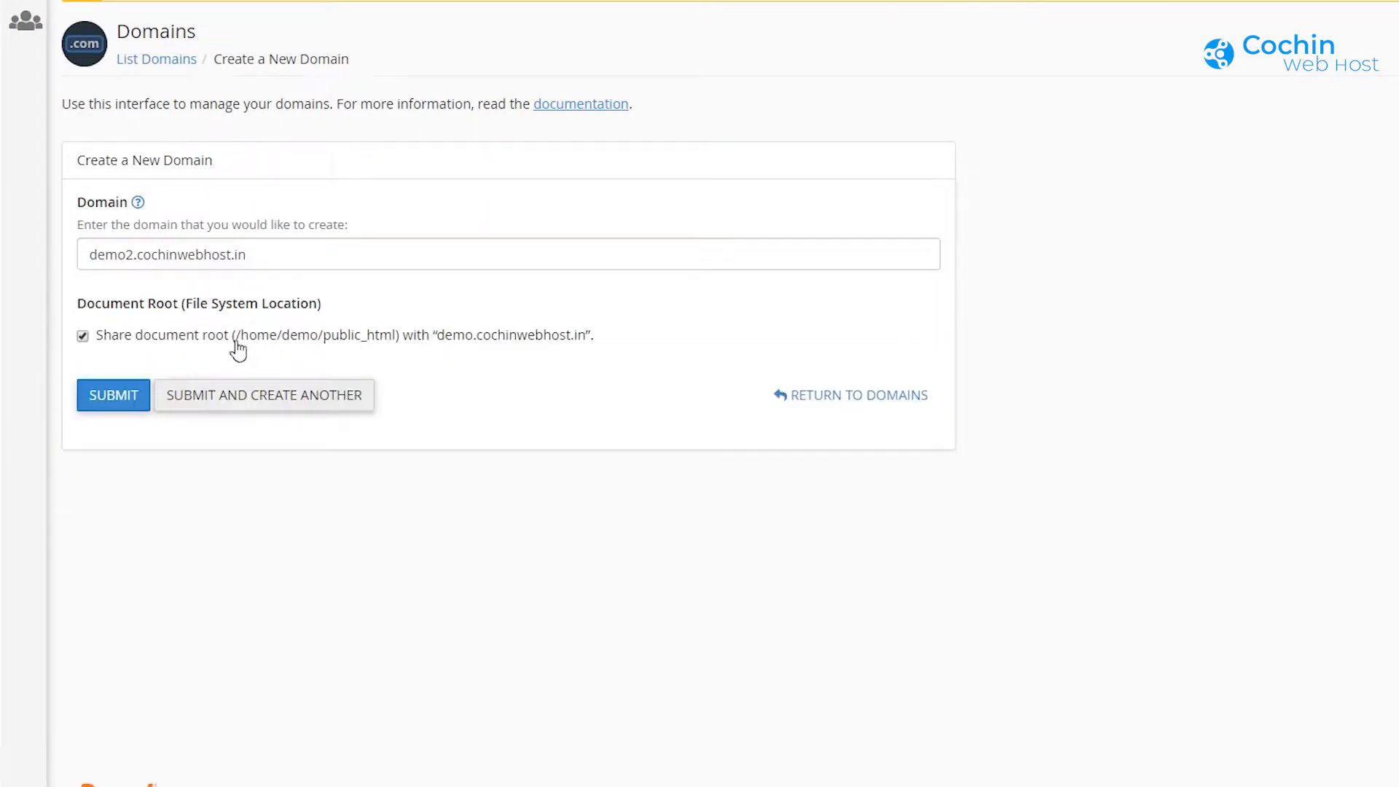
{"action": "left_click", "coordinate": [83, 337]}
{"action": "left_click", "coordinate": [391, 368]}
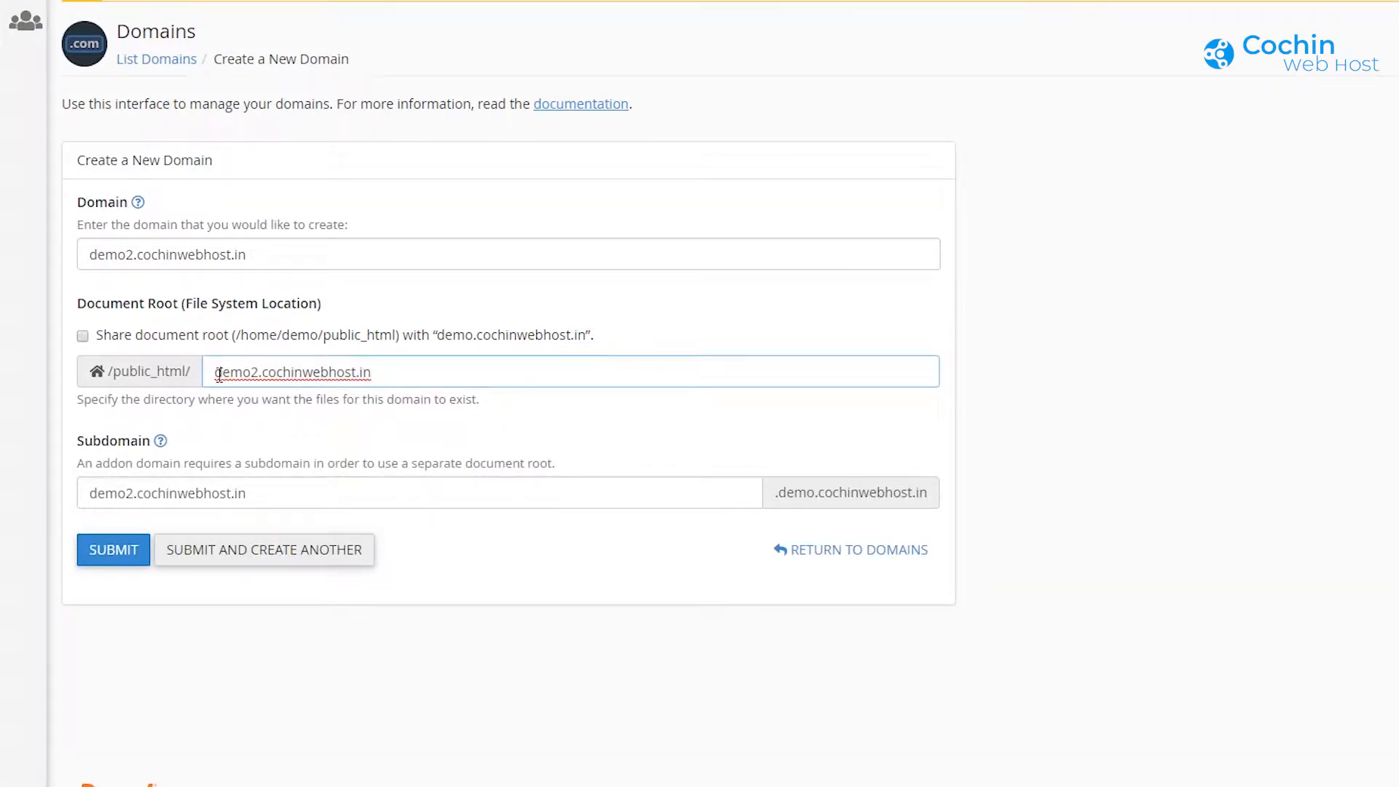
{"action": "left_click", "coordinate": [295, 496]}
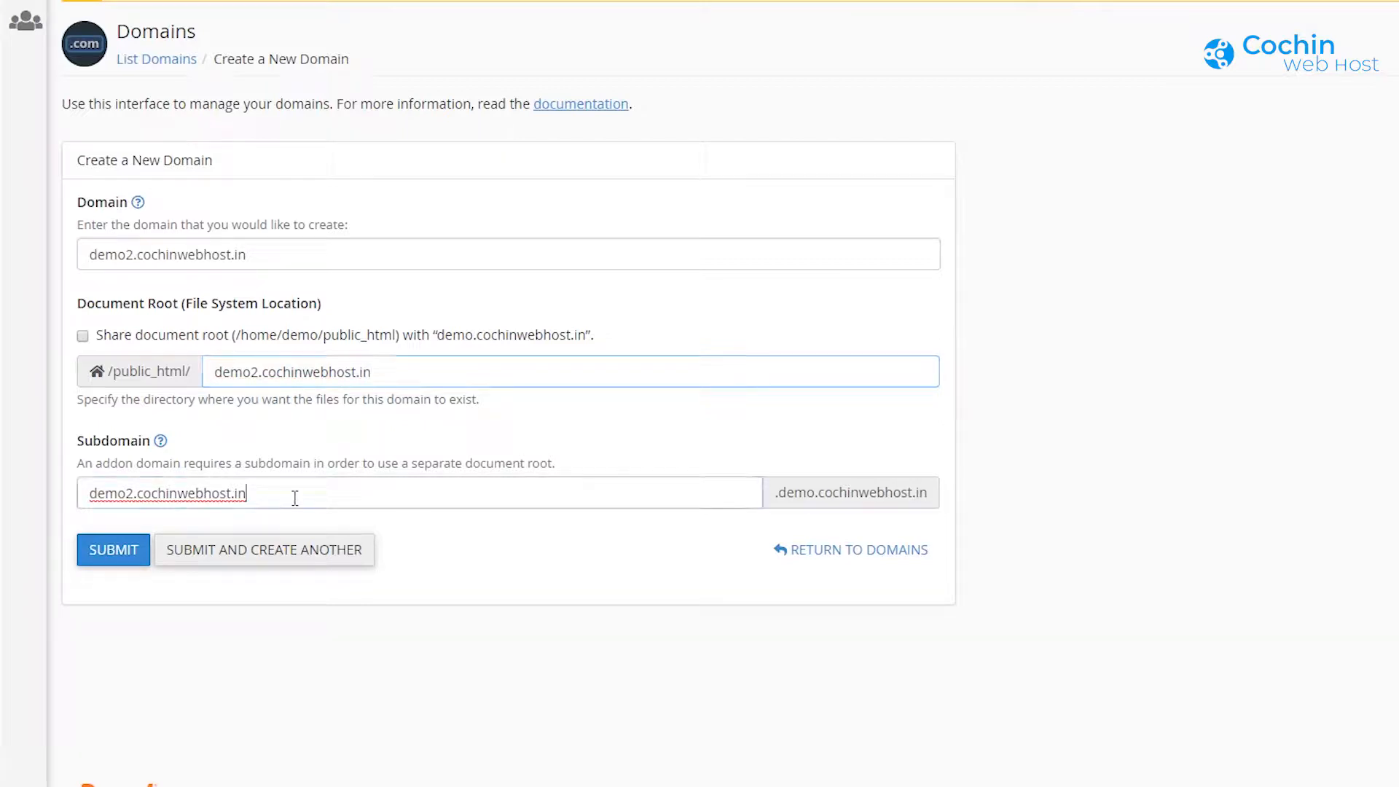
{"action": "left_click", "coordinate": [107, 561]}
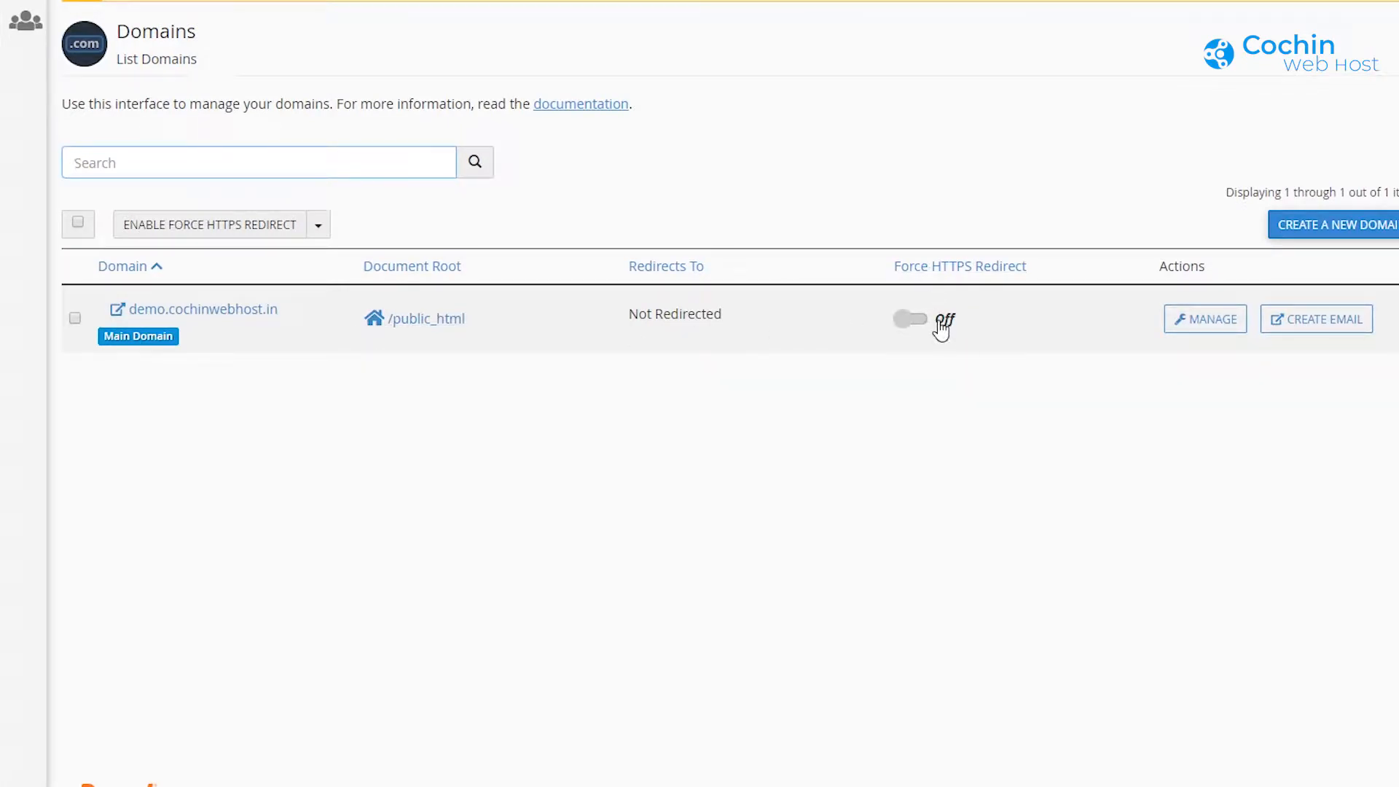
{"action": "left_click", "coordinate": [1204, 326]}
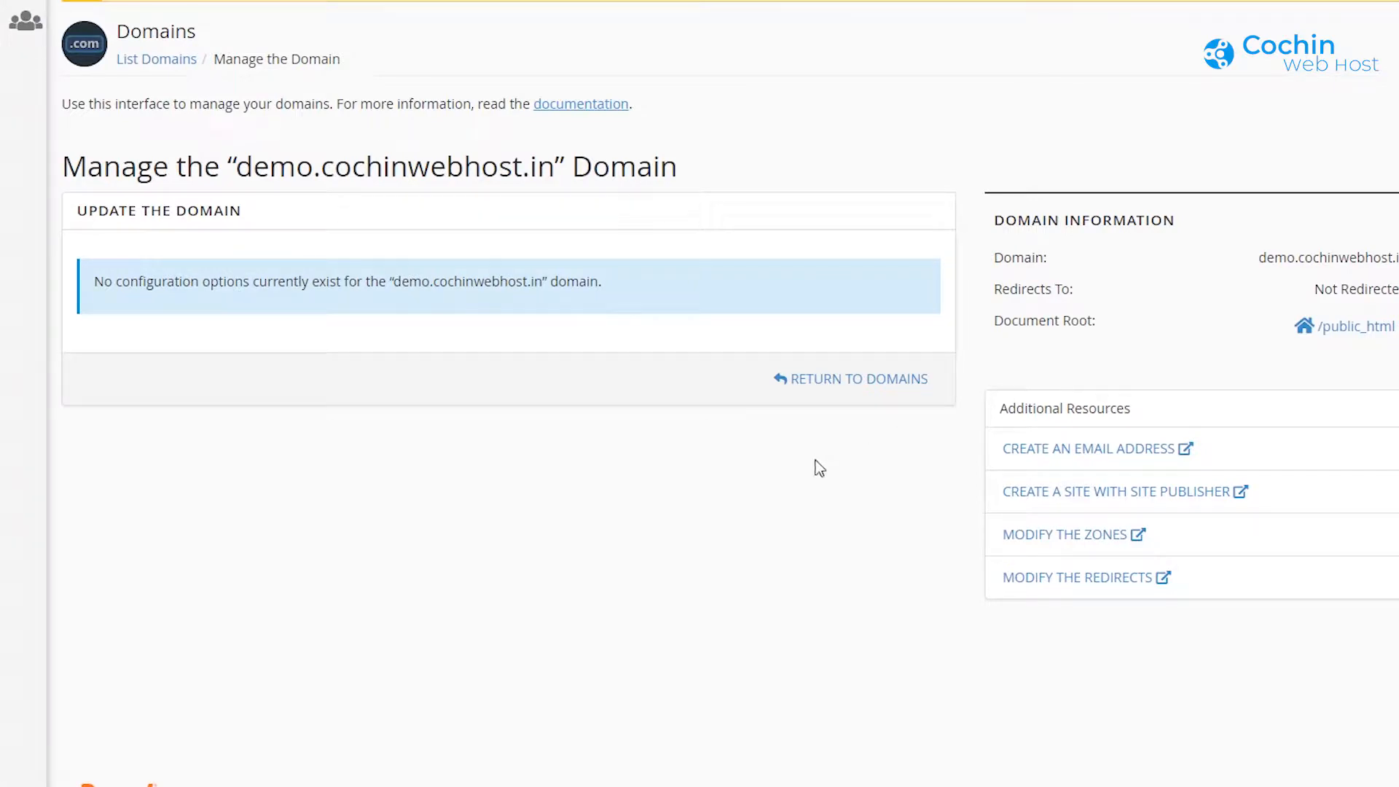
{"action": "left_click", "coordinate": [173, 70]}
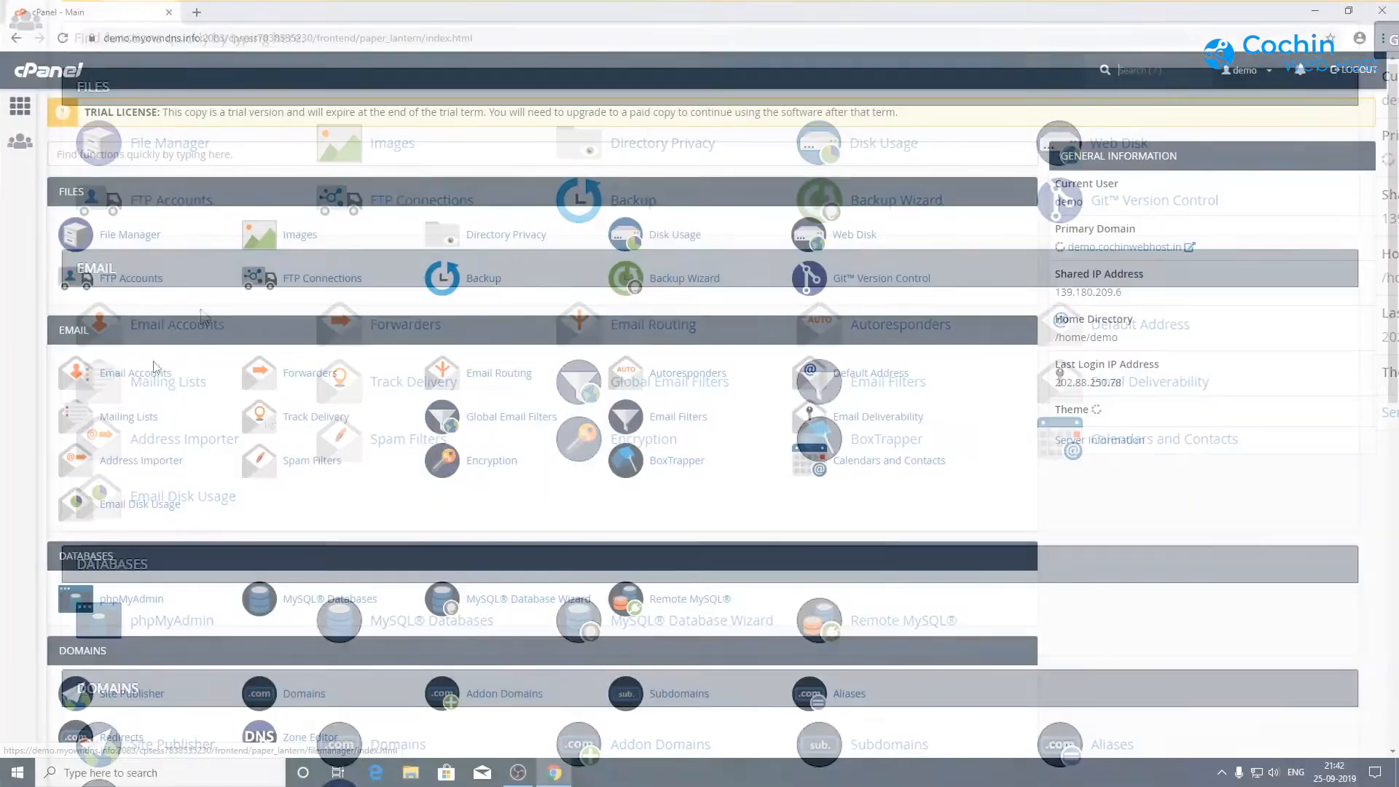
Step: Create the subdomain test on demo.cochinwebhost.in with document root test
{"action": "scroll", "coordinate": [229, 500], "scroll_direction": "down", "scroll_amount": 2}
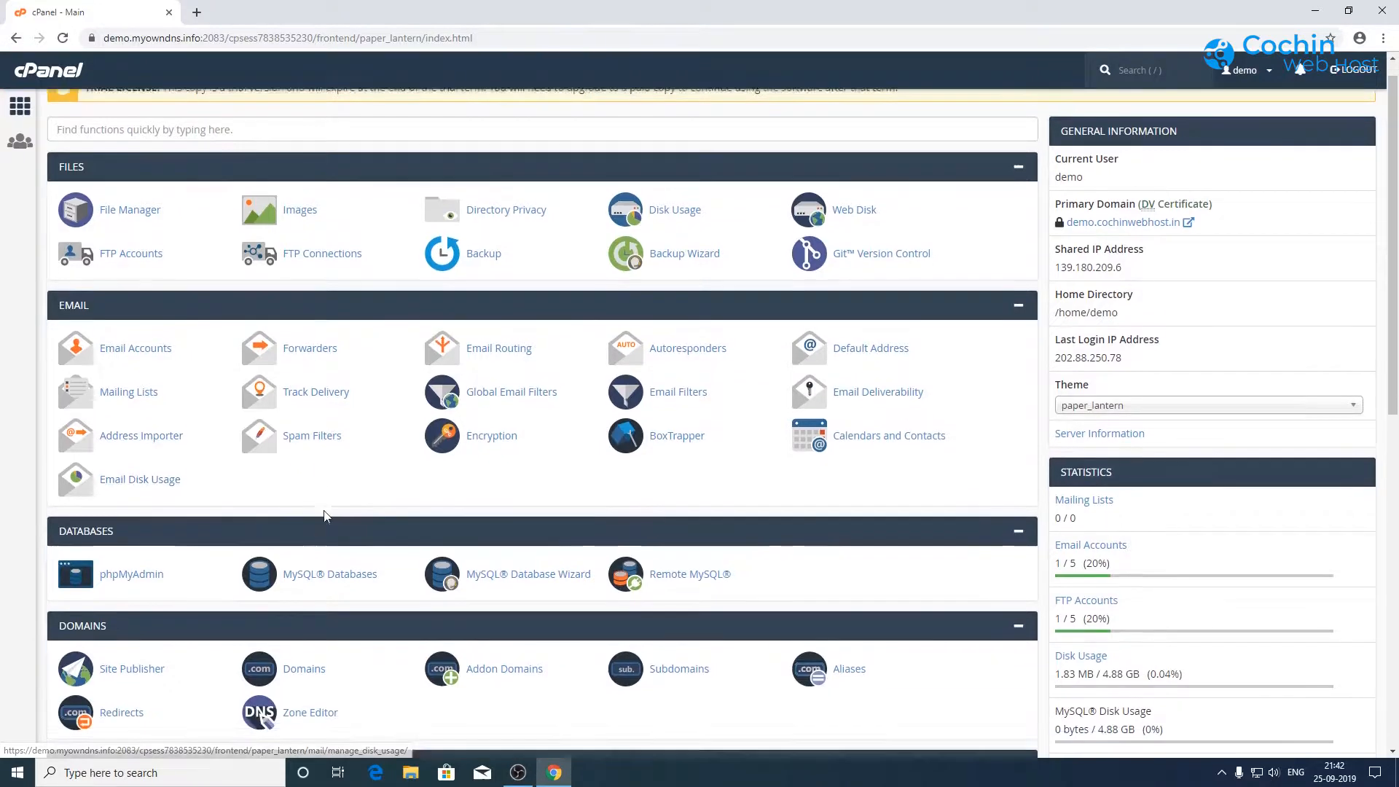
{"action": "scroll", "coordinate": [329, 515], "scroll_direction": "down", "scroll_amount": 1}
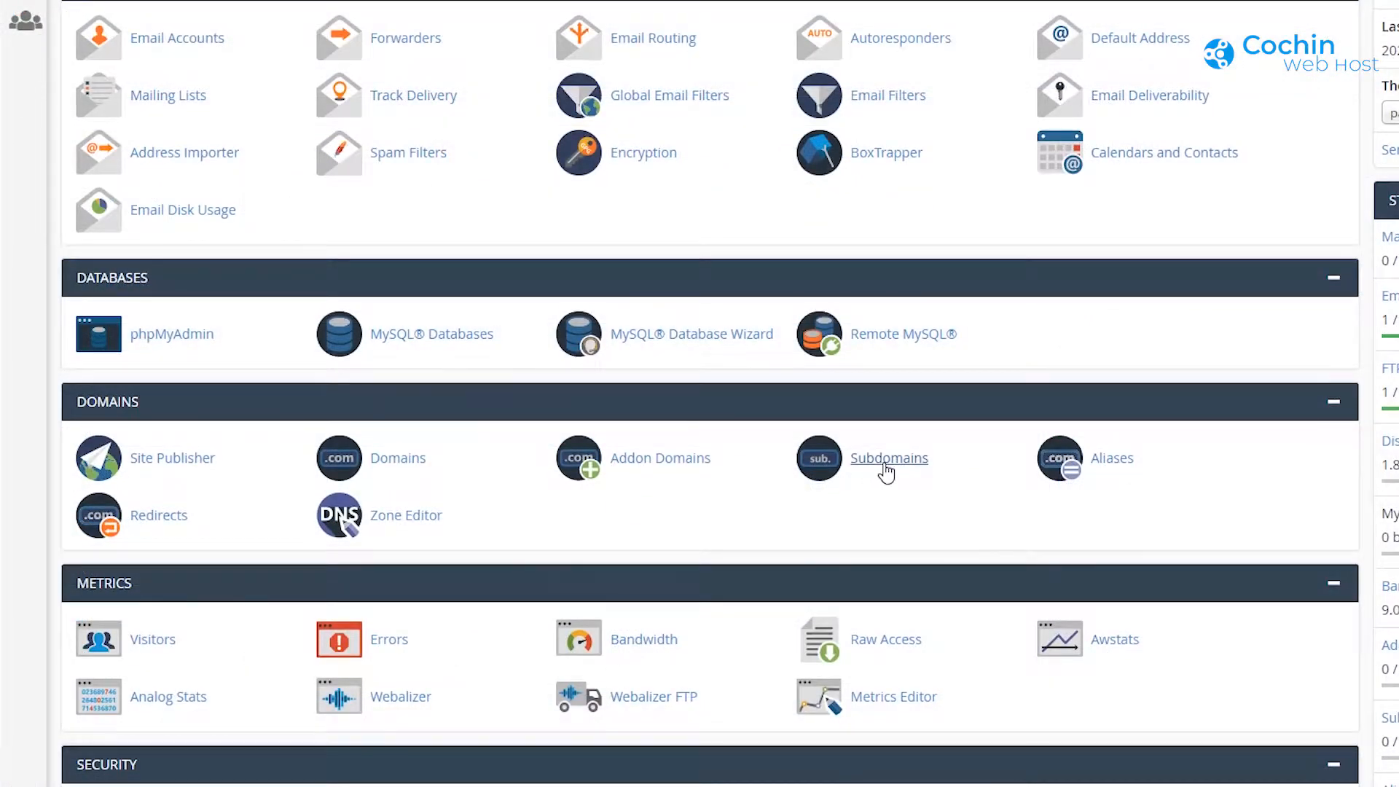
{"action": "left_click", "coordinate": [886, 469]}
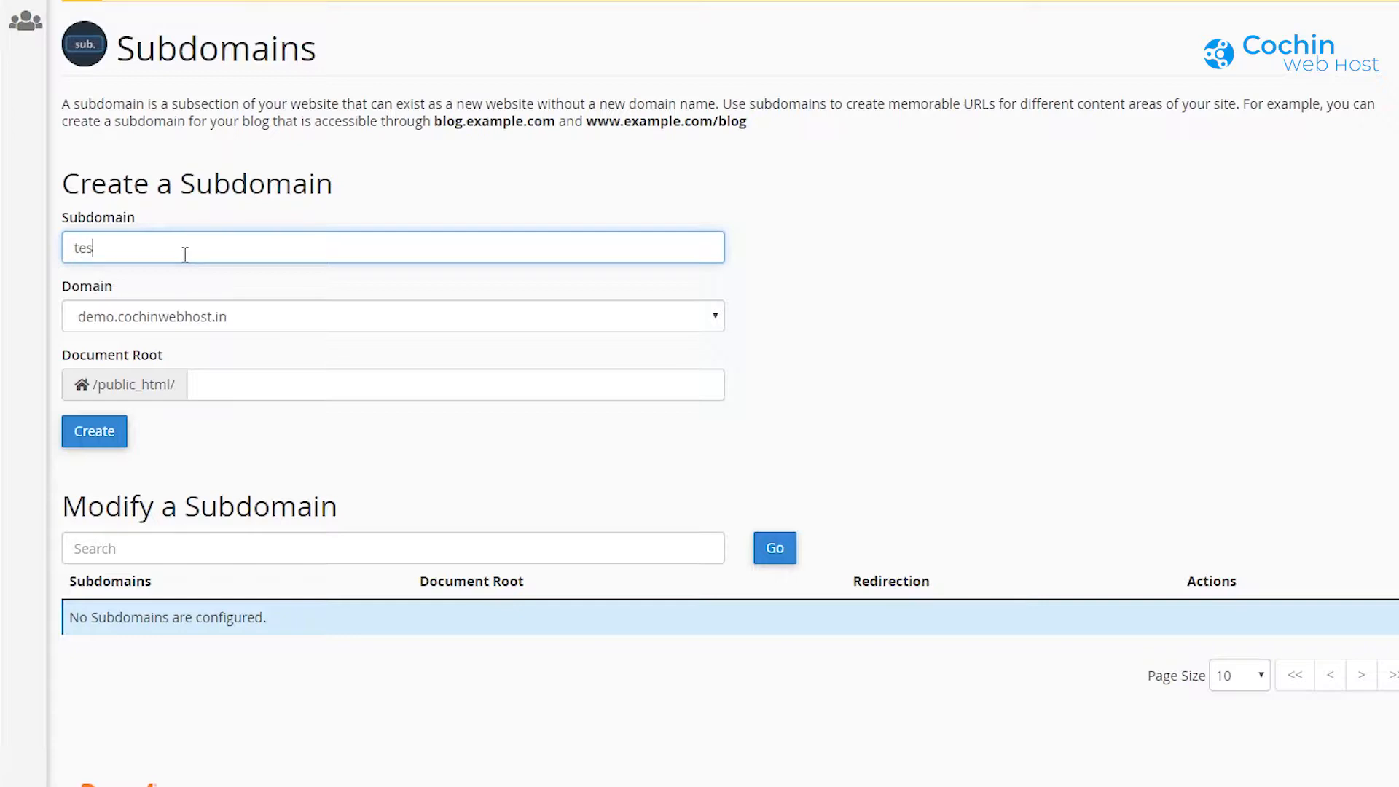
{"action": "type", "text": "."}
{"action": "key", "text": "BackSpace"}
{"action": "left_click", "coordinate": [198, 322]}
{"action": "left_click", "coordinate": [175, 347]}
{"action": "left_click", "coordinate": [265, 391]}
{"action": "double_click", "coordinate": [266, 387]}
{"action": "left_click", "coordinate": [269, 386]}
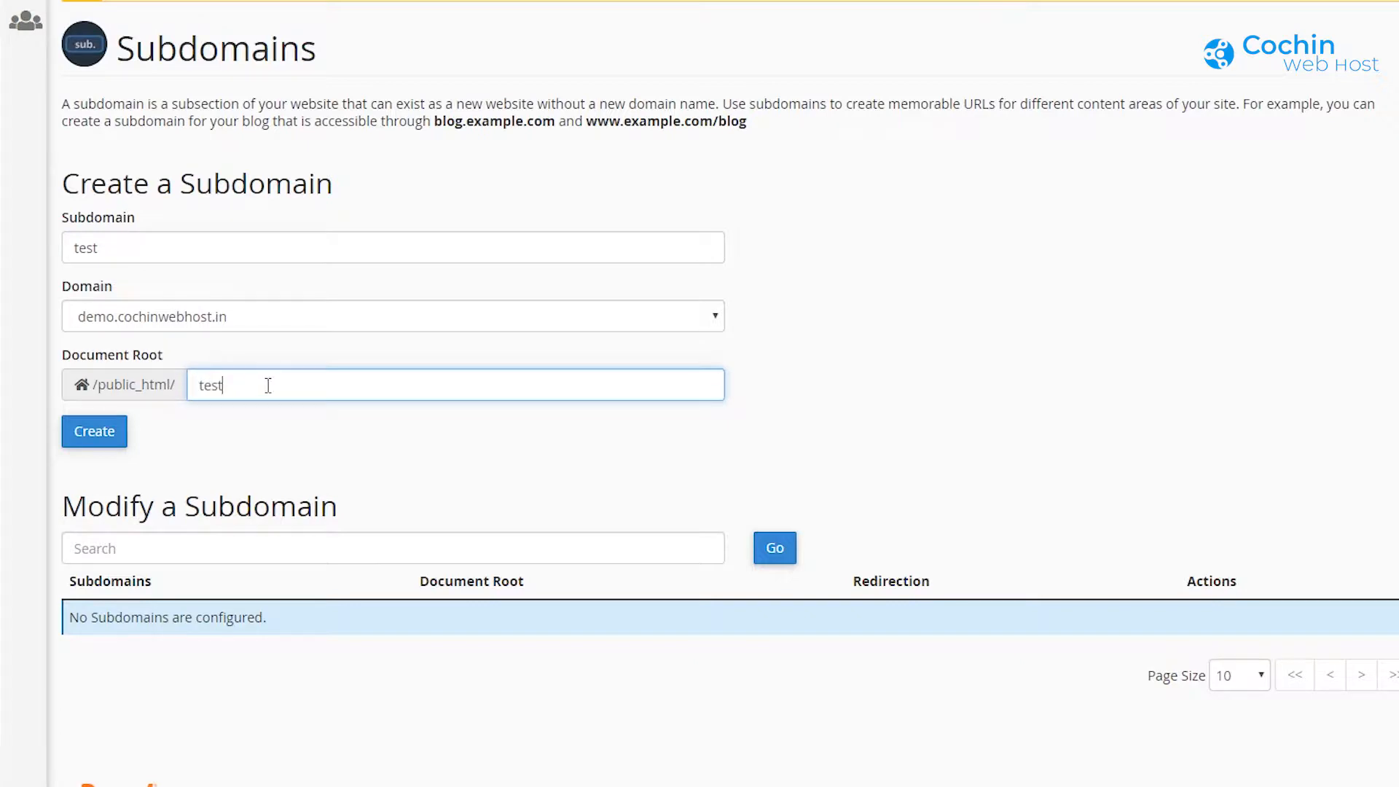
{"action": "left_click", "coordinate": [82, 441]}
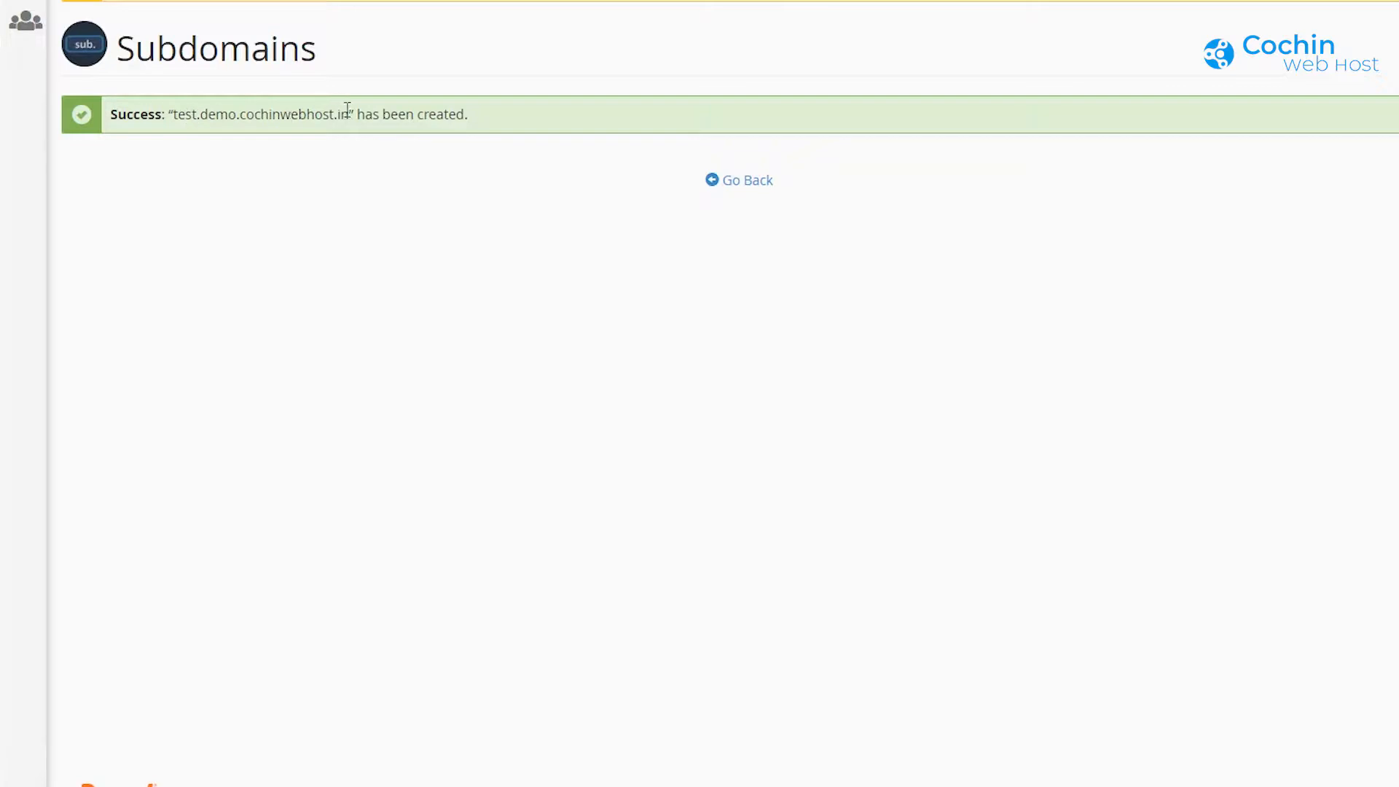
Step: Return to the subdomains list and highlight the Modify a Subdomain heading
{"action": "left_click", "coordinate": [754, 182]}
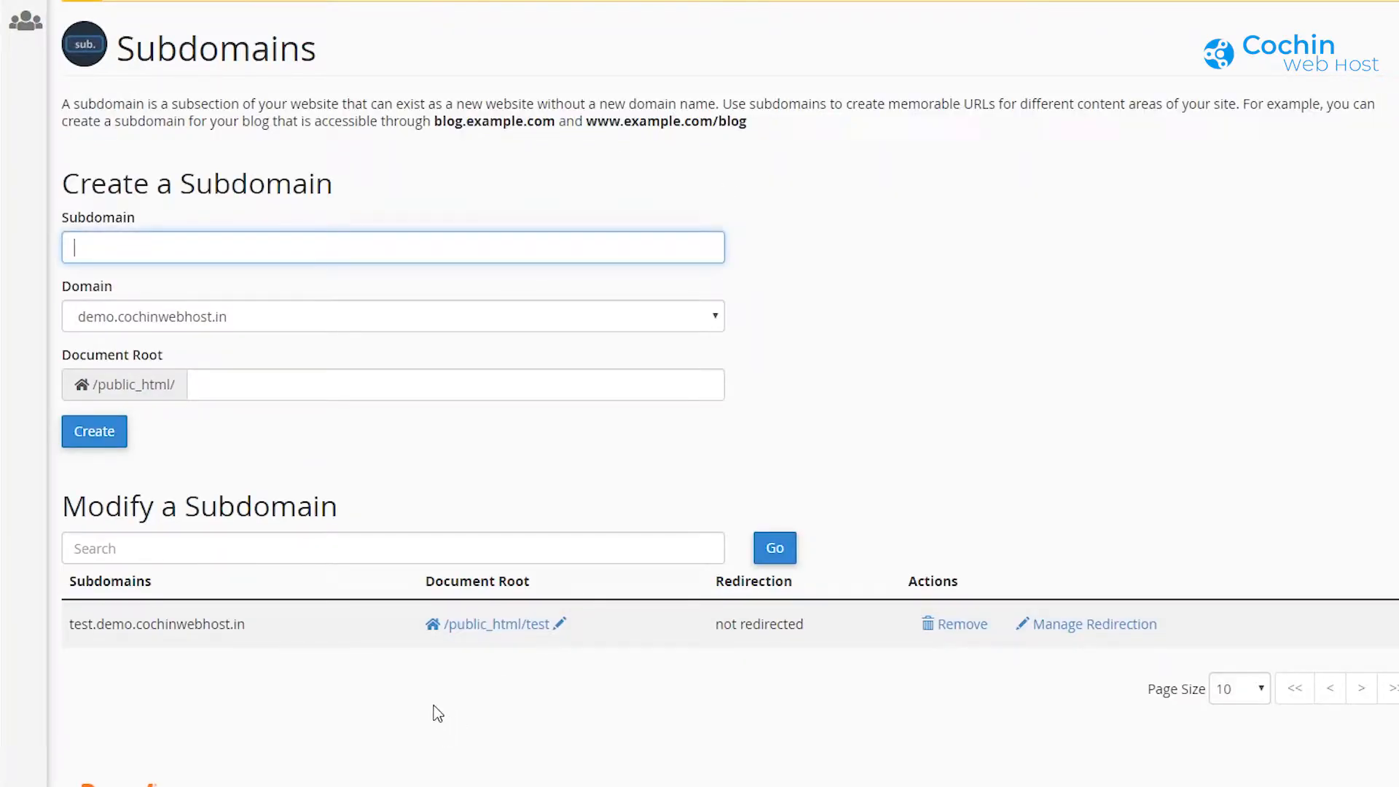
{"action": "left_click_drag", "start_coordinate": [57, 508], "coordinate": [341, 513]}
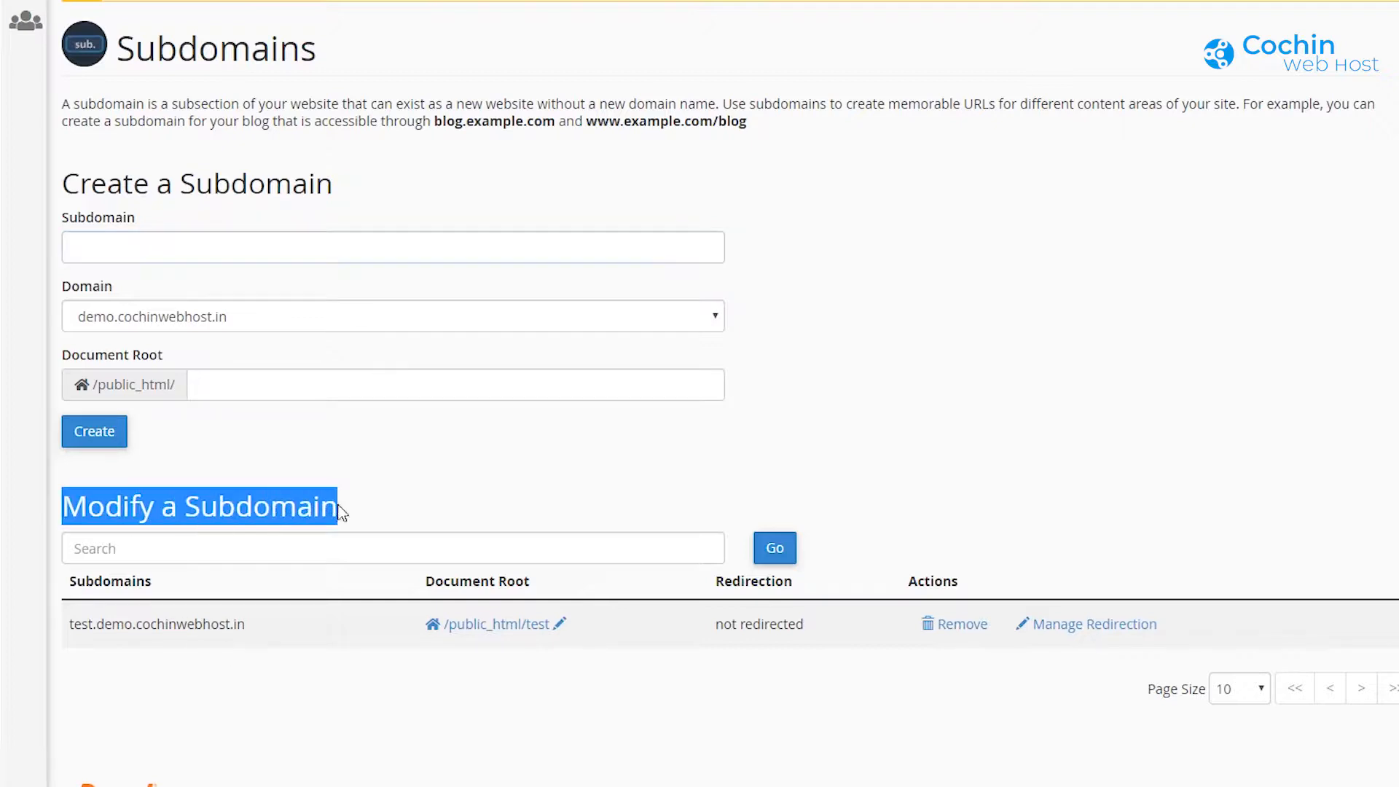
{"action": "left_click", "coordinate": [425, 511]}
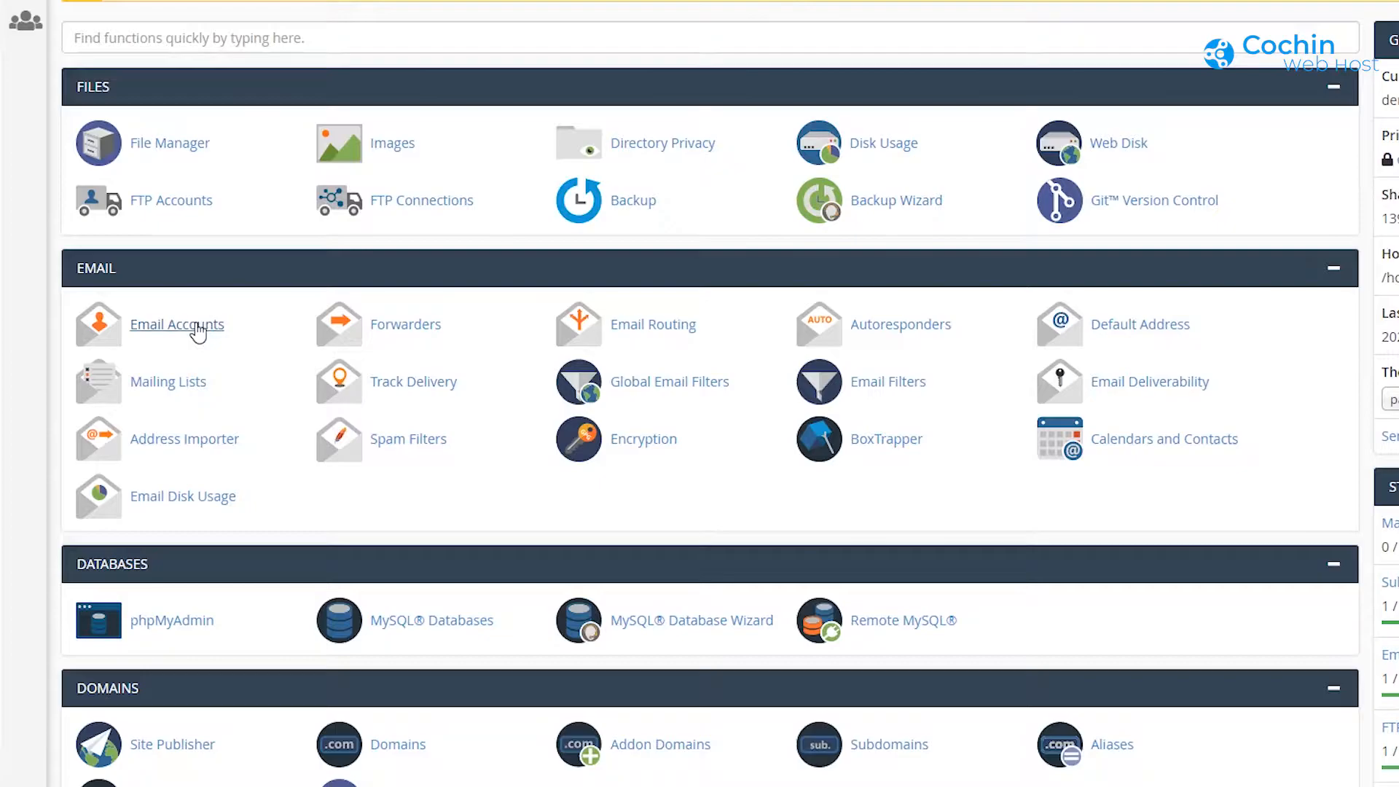
Step: Start a new email account on demo.cochinwebhost.in and enter its username
{"action": "left_click", "coordinate": [198, 328]}
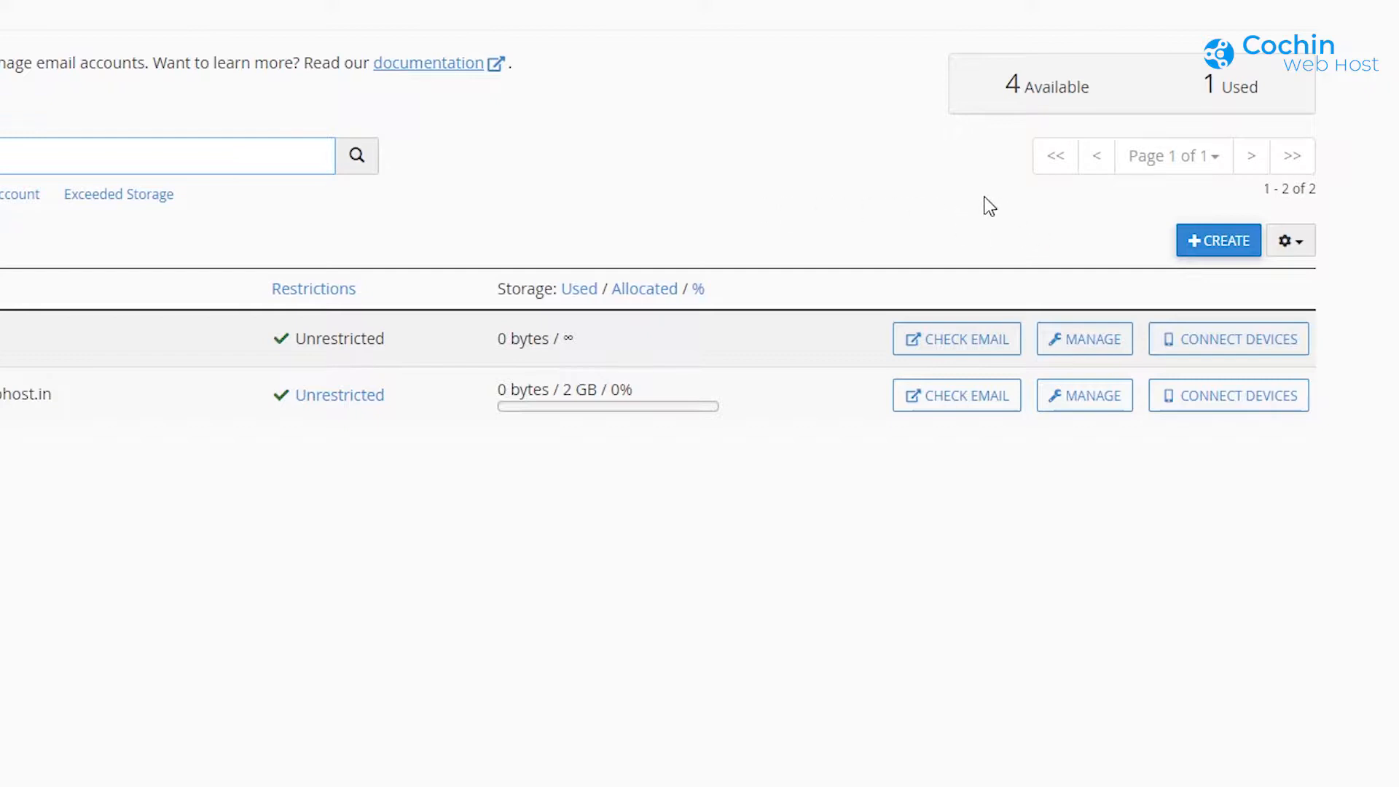
{"action": "left_click", "coordinate": [1232, 243]}
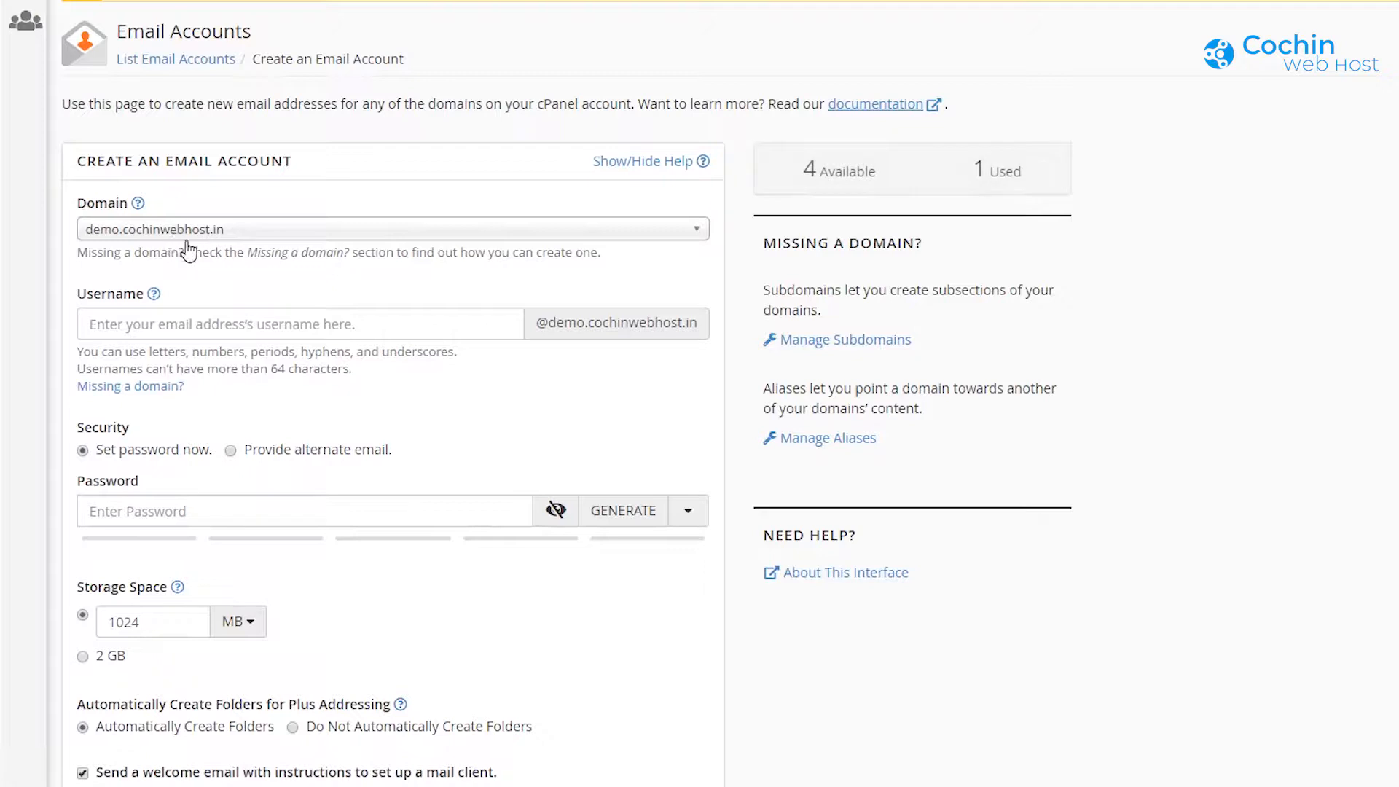
{"action": "left_click", "coordinate": [221, 232]}
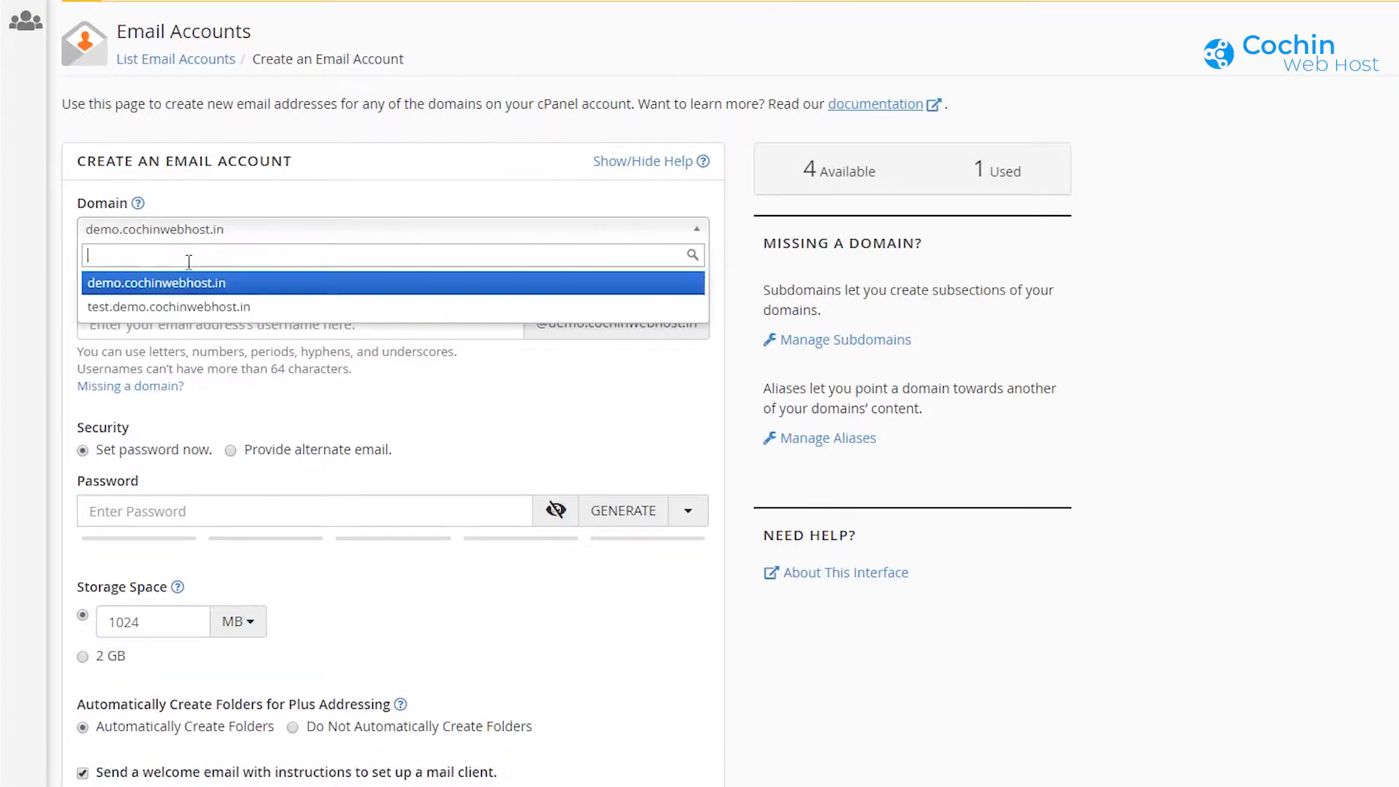
{"action": "left_click", "coordinate": [178, 289]}
{"action": "left_click", "coordinate": [203, 326]}
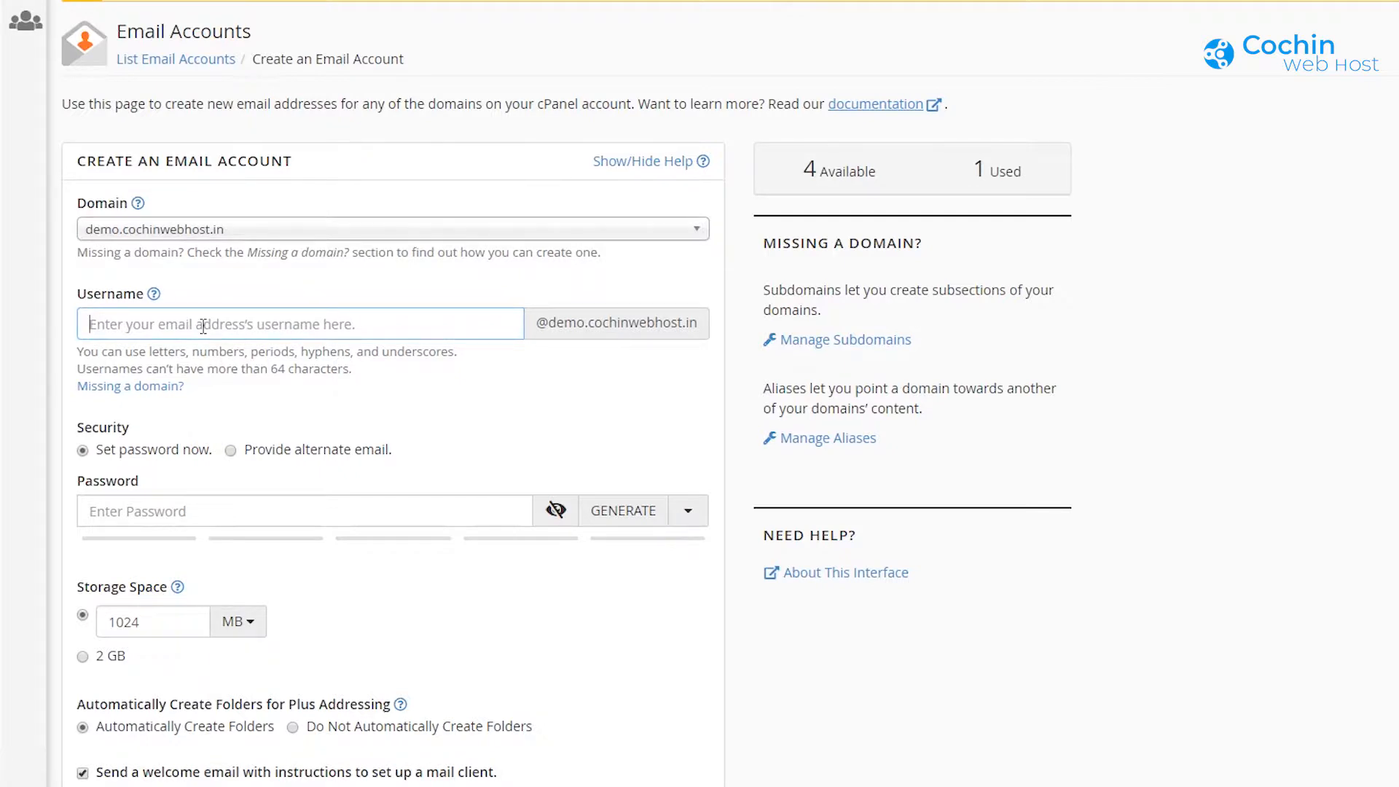
{"action": "type", "text": "mail"}
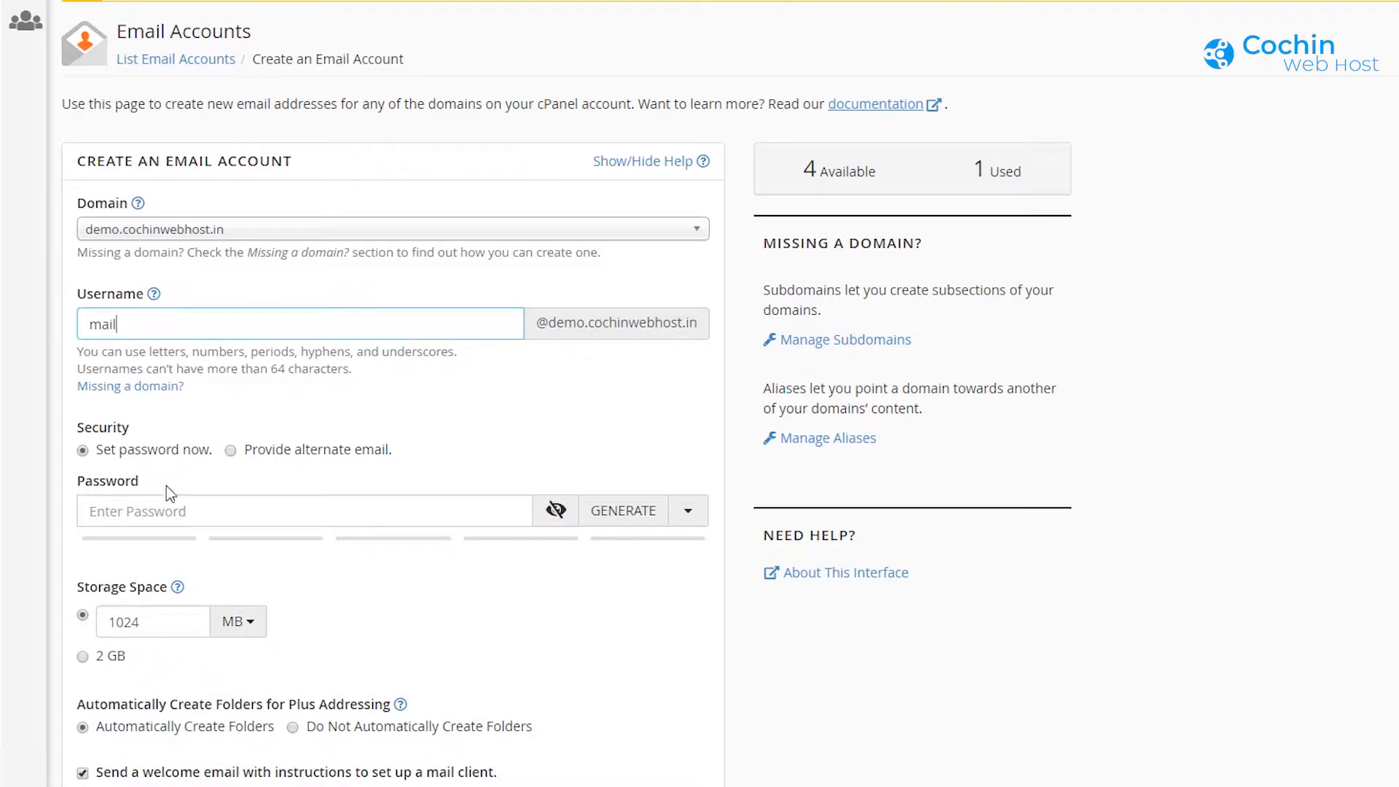
{"action": "scroll", "coordinate": [141, 397], "scroll_direction": "down", "scroll_amount": 2}
Step: Generate a strong password, choose 2 GB storage, and create the account
{"action": "left_click", "coordinate": [115, 365]}
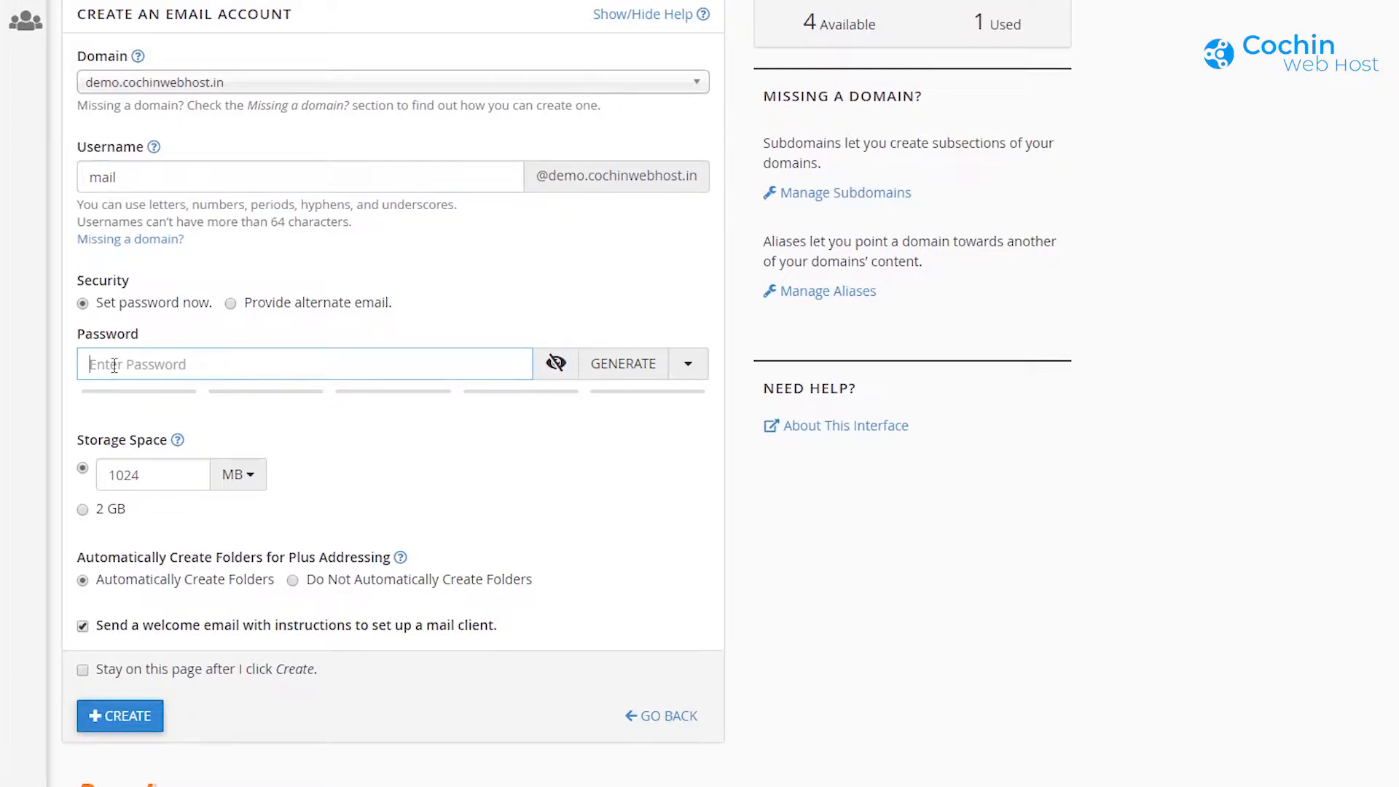
{"action": "left_click", "coordinate": [629, 370]}
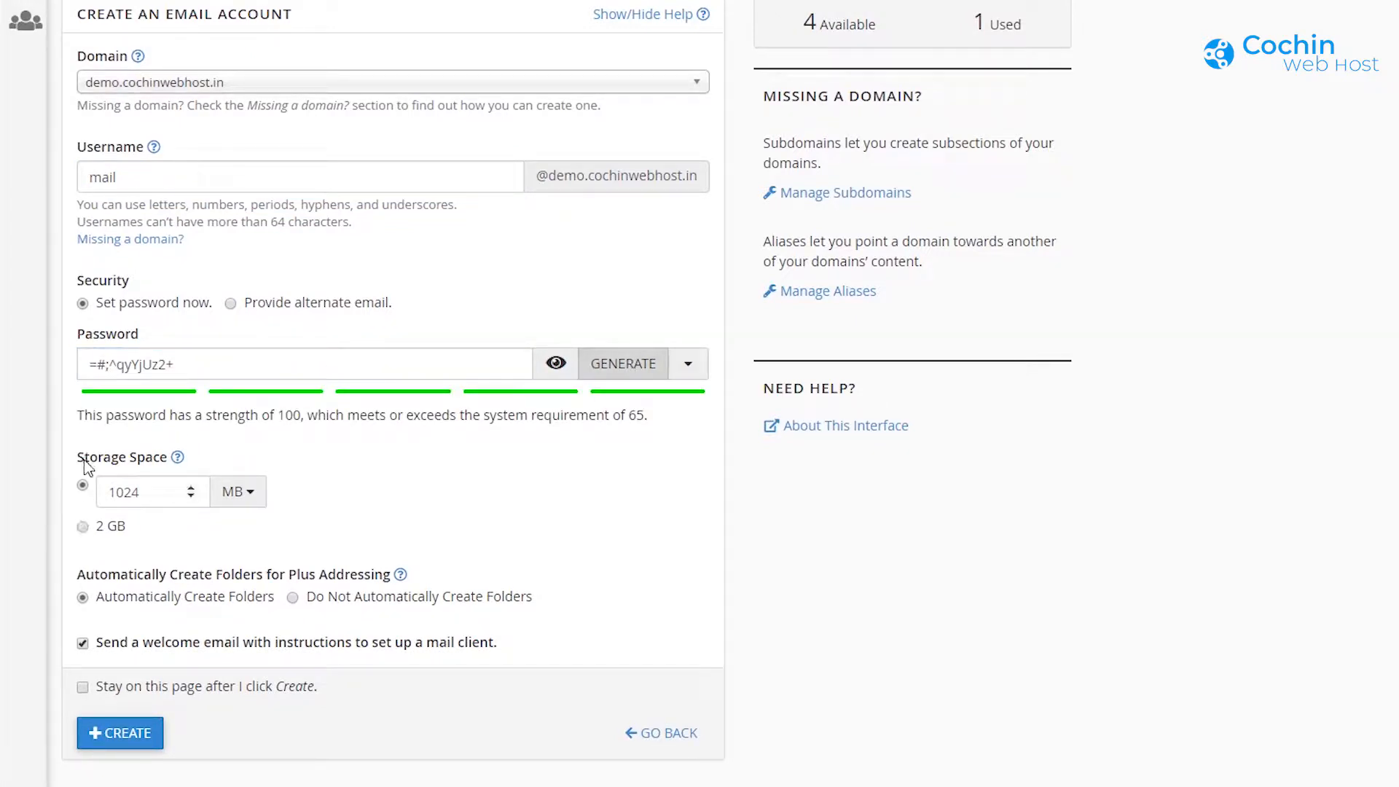
{"action": "left_click", "coordinate": [83, 526]}
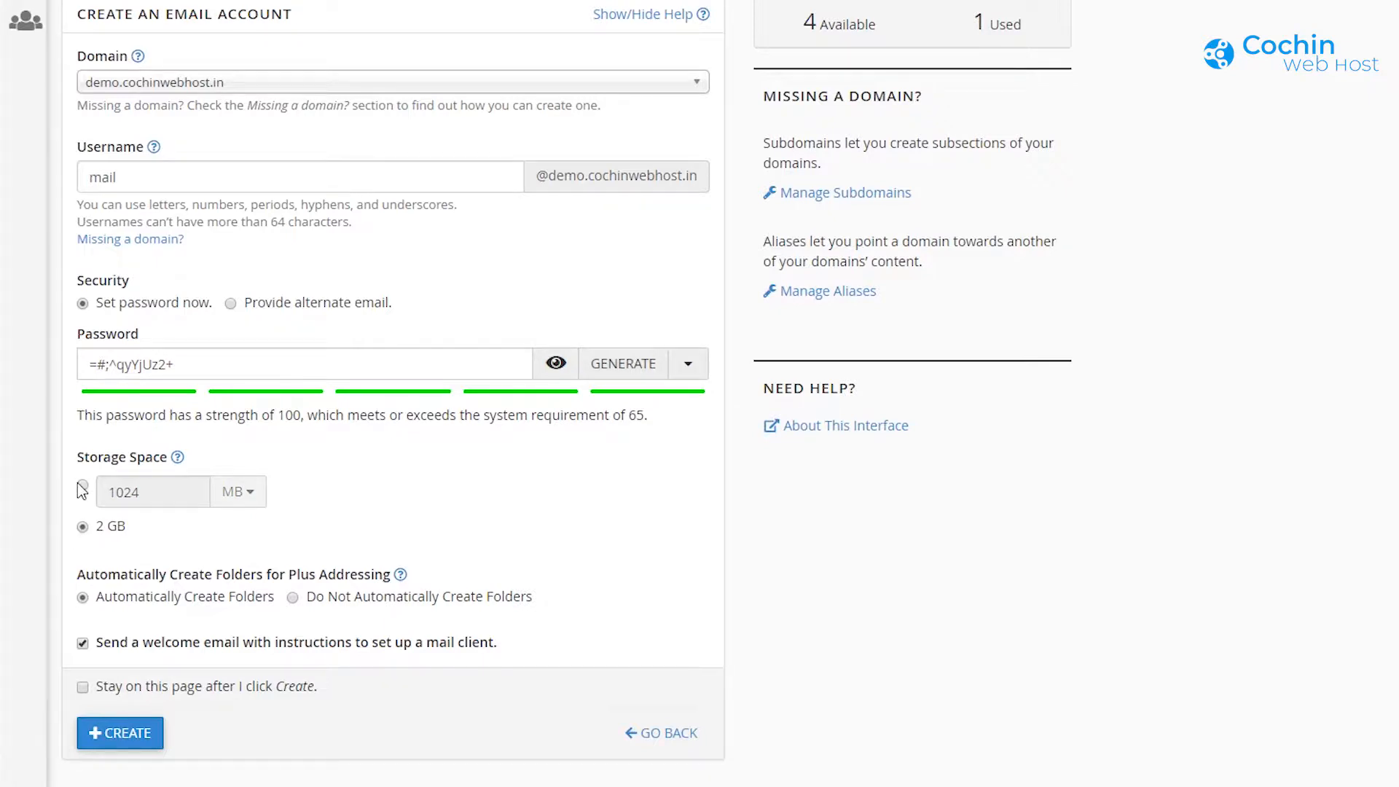
{"action": "left_click", "coordinate": [82, 487]}
{"action": "left_click", "coordinate": [83, 526]}
{"action": "scroll", "coordinate": [348, 554], "scroll_direction": "down", "scroll_amount": 1}
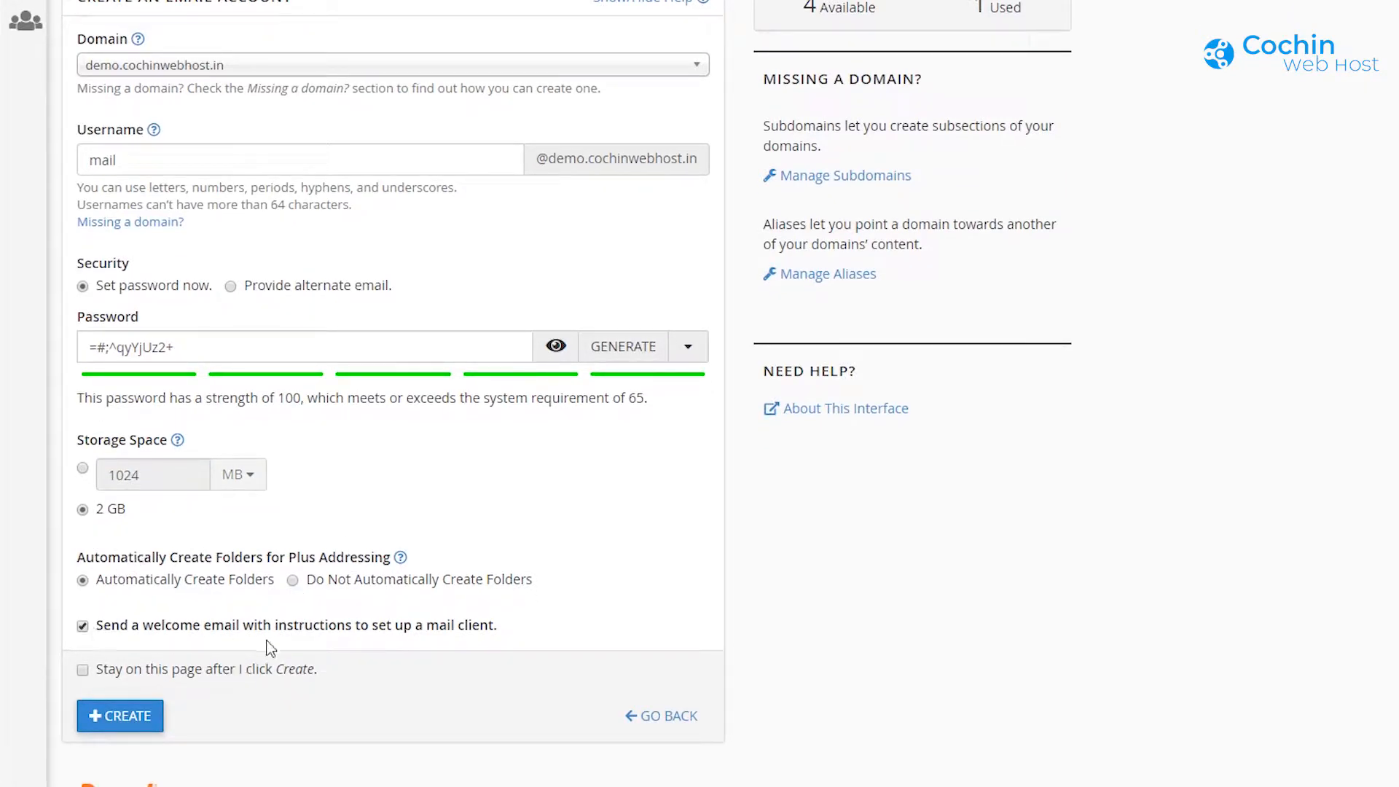
{"action": "left_click", "coordinate": [117, 715]}
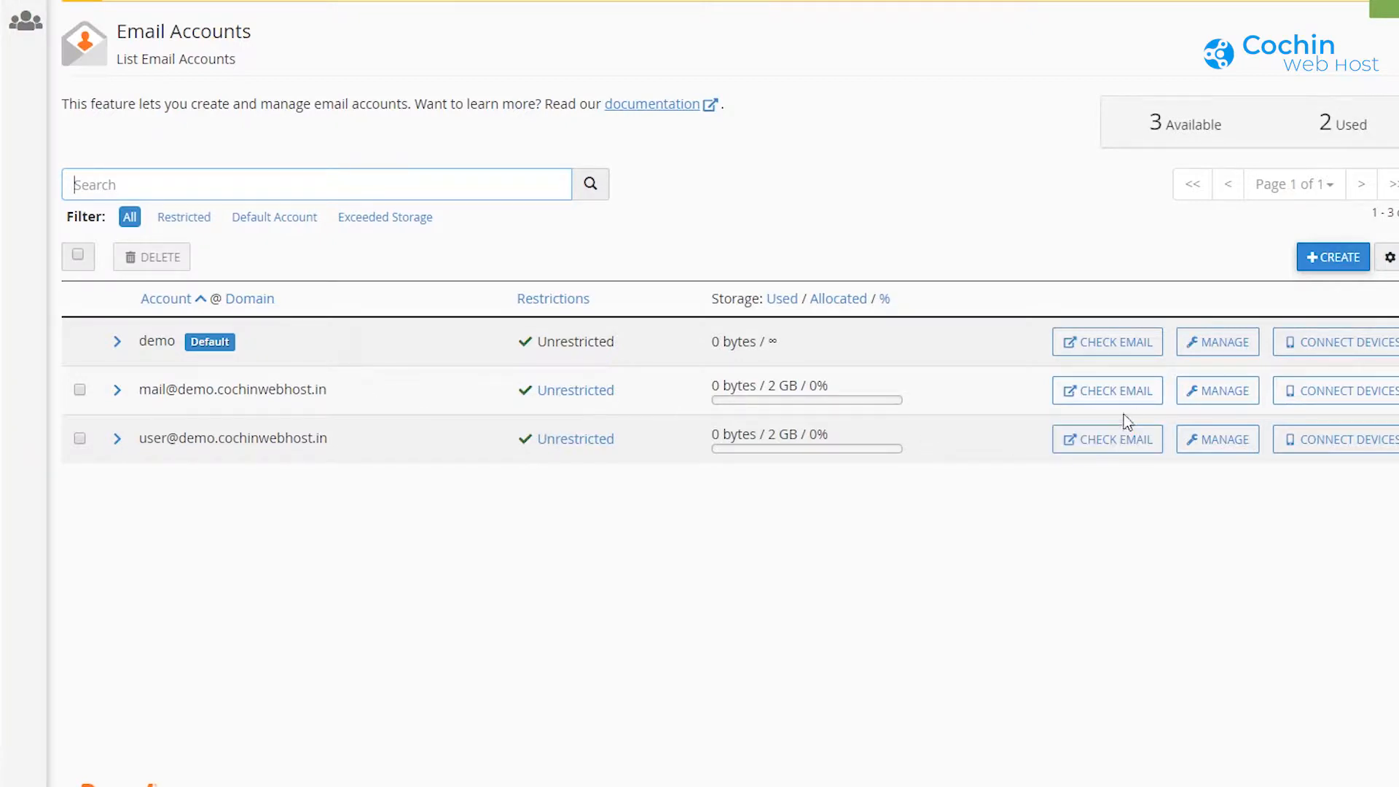
Step: Review the new mail account's settings, then return to the email accounts list
{"action": "left_click", "coordinate": [1218, 398]}
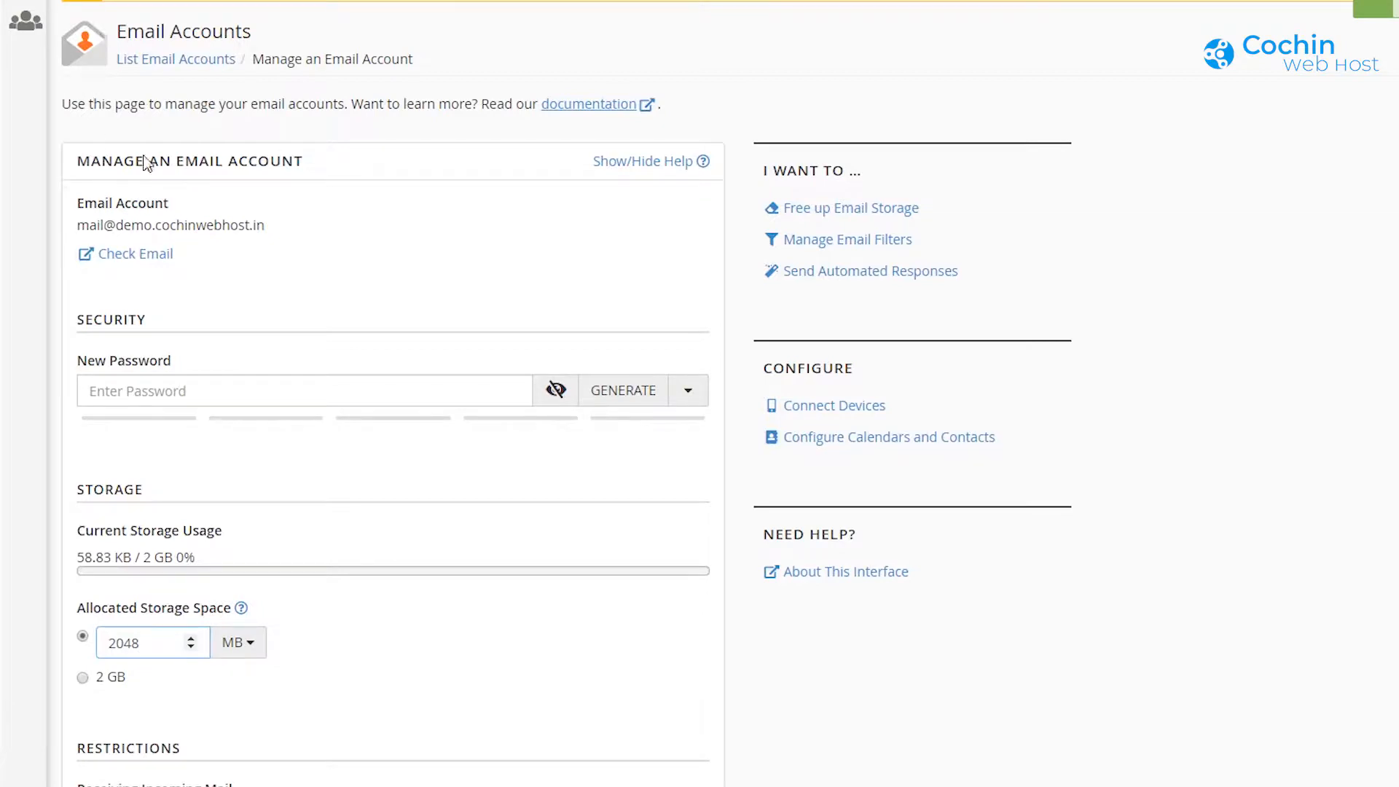
{"action": "scroll", "coordinate": [172, 391], "scroll_direction": "down", "scroll_amount": 3}
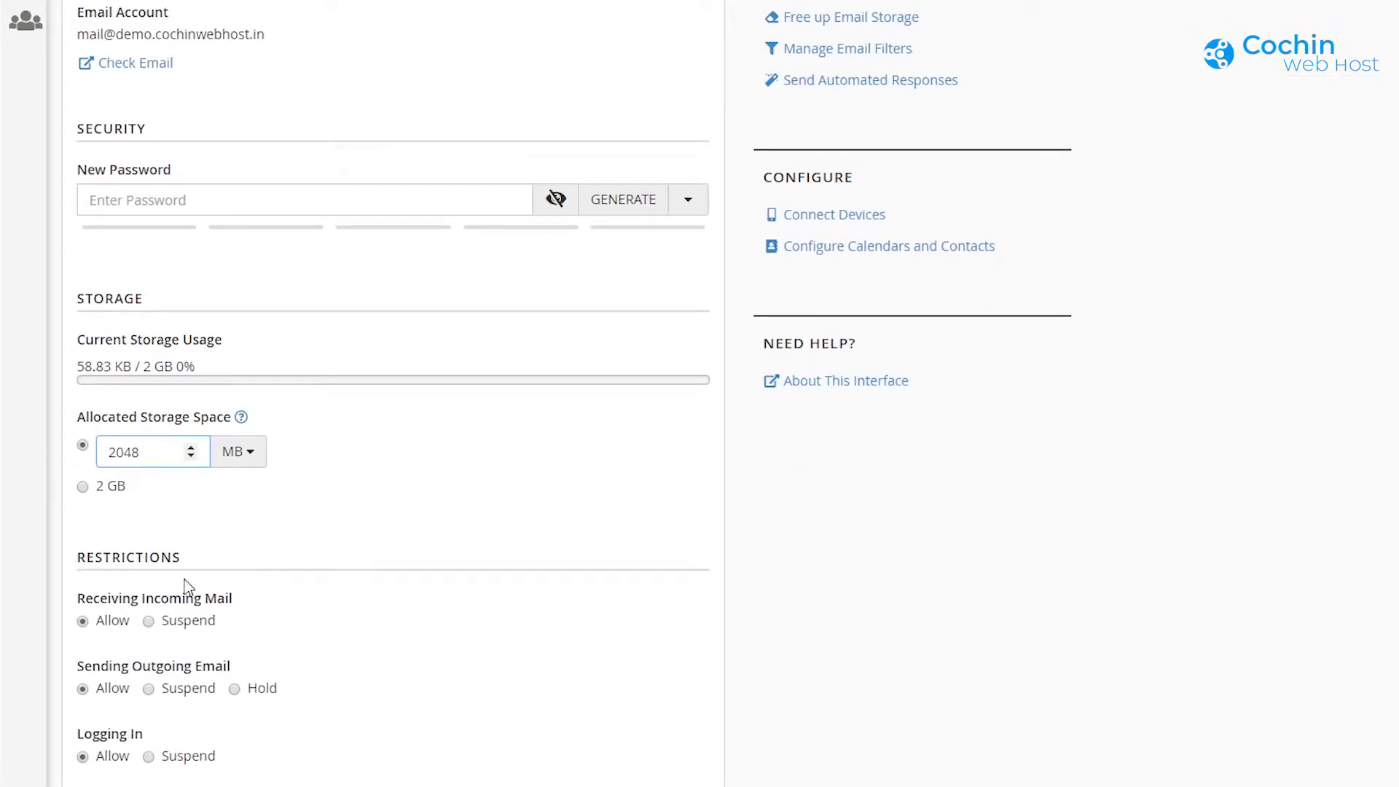
{"action": "scroll", "coordinate": [188, 587], "scroll_direction": "down", "scroll_amount": 3}
{"action": "scroll", "coordinate": [203, 659], "scroll_direction": "up", "scroll_amount": 6}
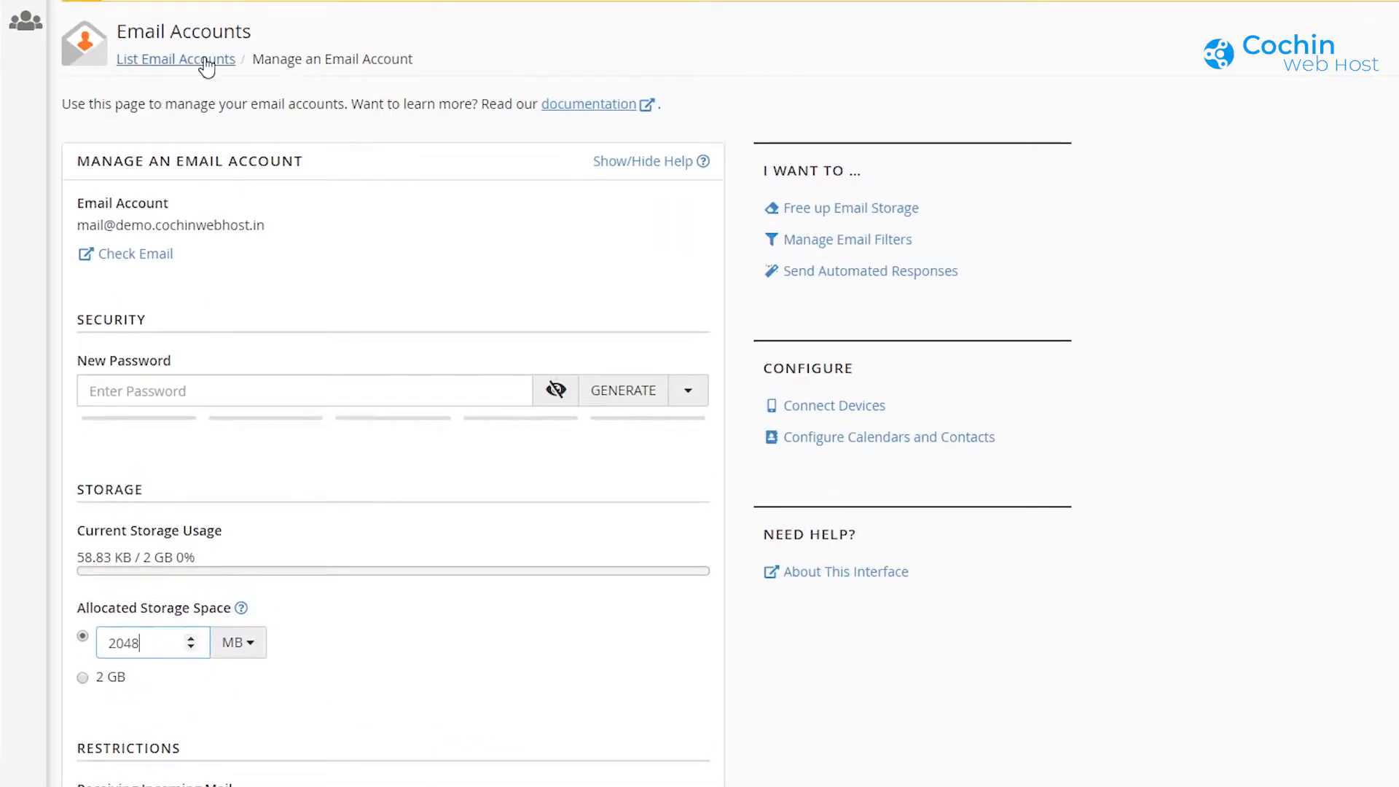
{"action": "left_click", "coordinate": [206, 64]}
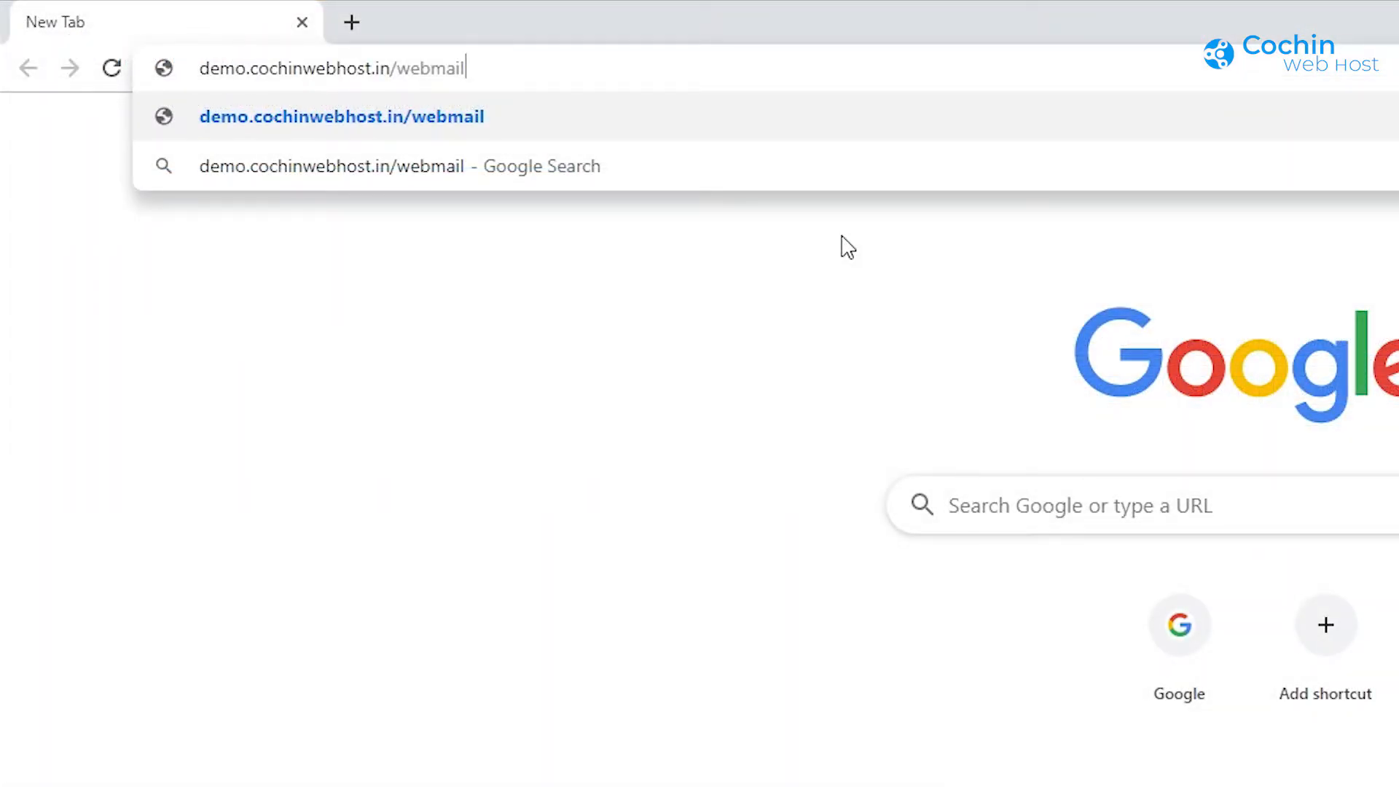
Step: Load demo.cochinwebhost.in/webmail, enter through port 2096, and log in with the new mail account
{"action": "key", "text": "Return"}
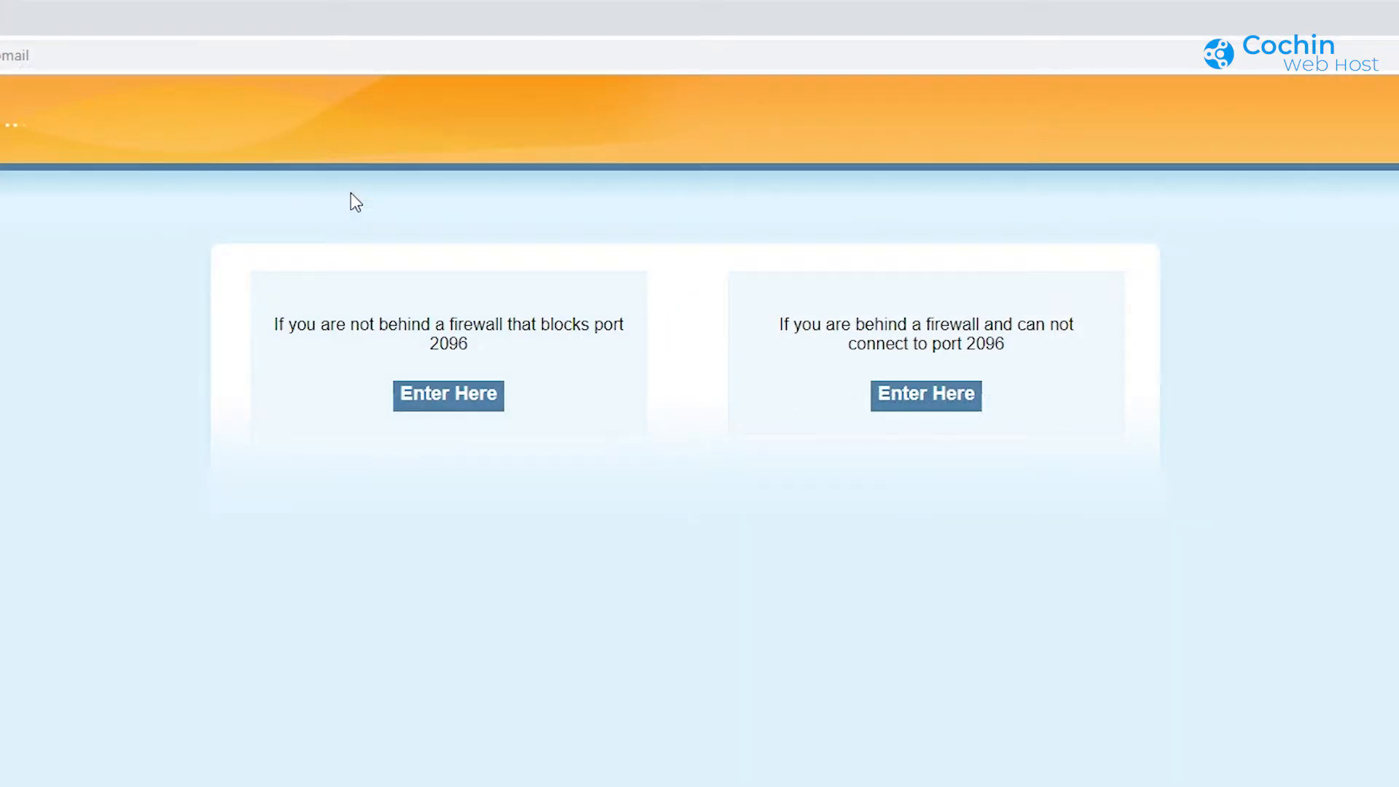
{"action": "left_click", "coordinate": [468, 413]}
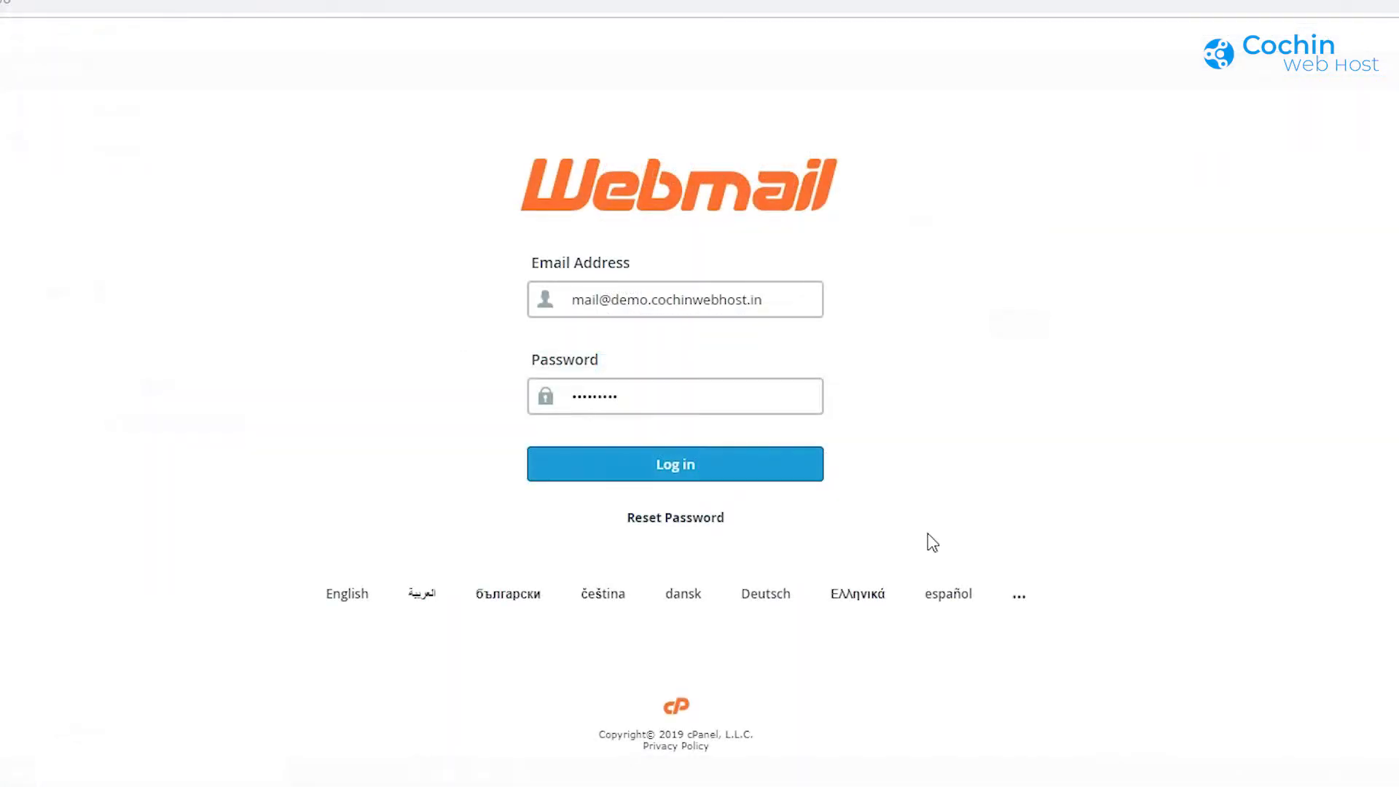
{"action": "left_click", "coordinate": [688, 479]}
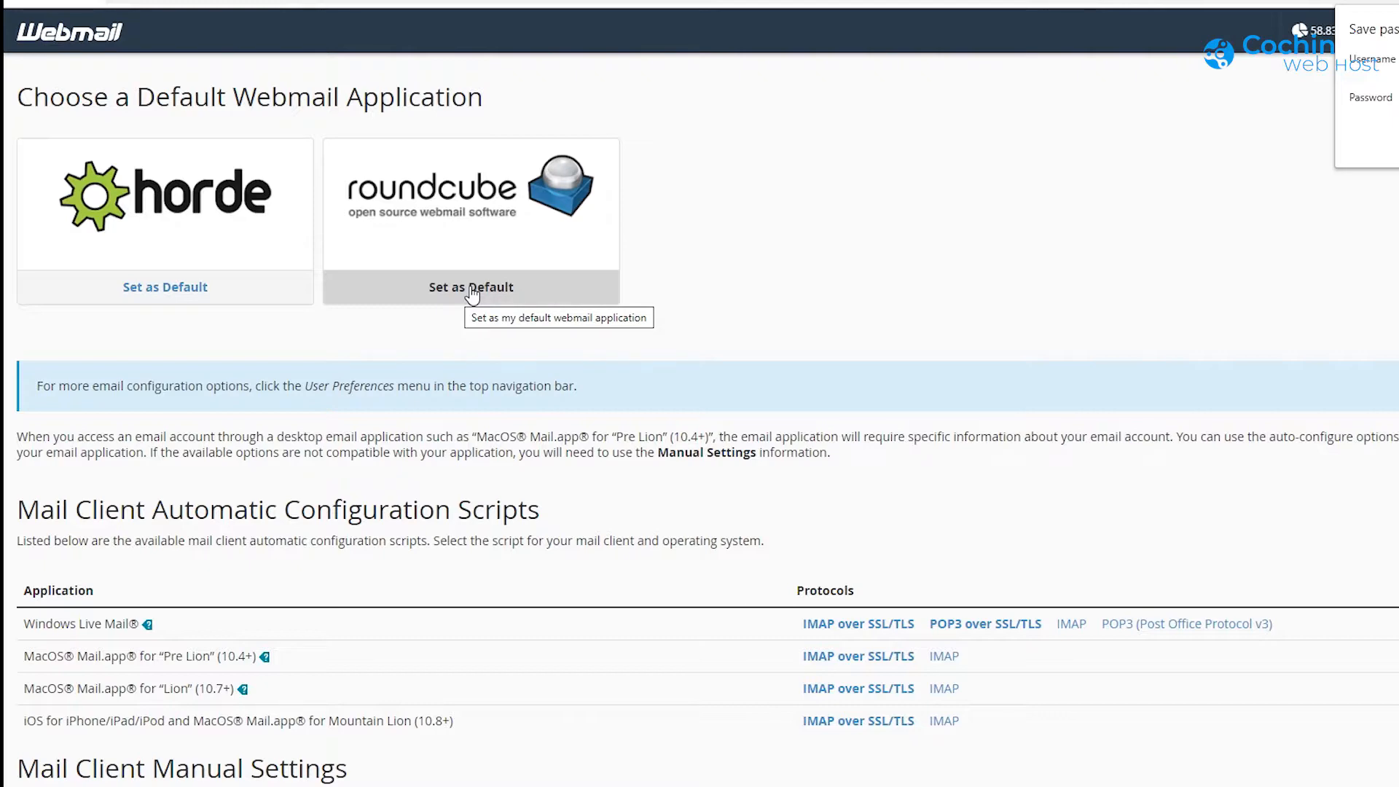
Step: Review the Mail Client Manual Settings heading, then launch Roundcube for the new mail account
{"action": "scroll", "coordinate": [628, 370], "scroll_direction": "down", "scroll_amount": 7}
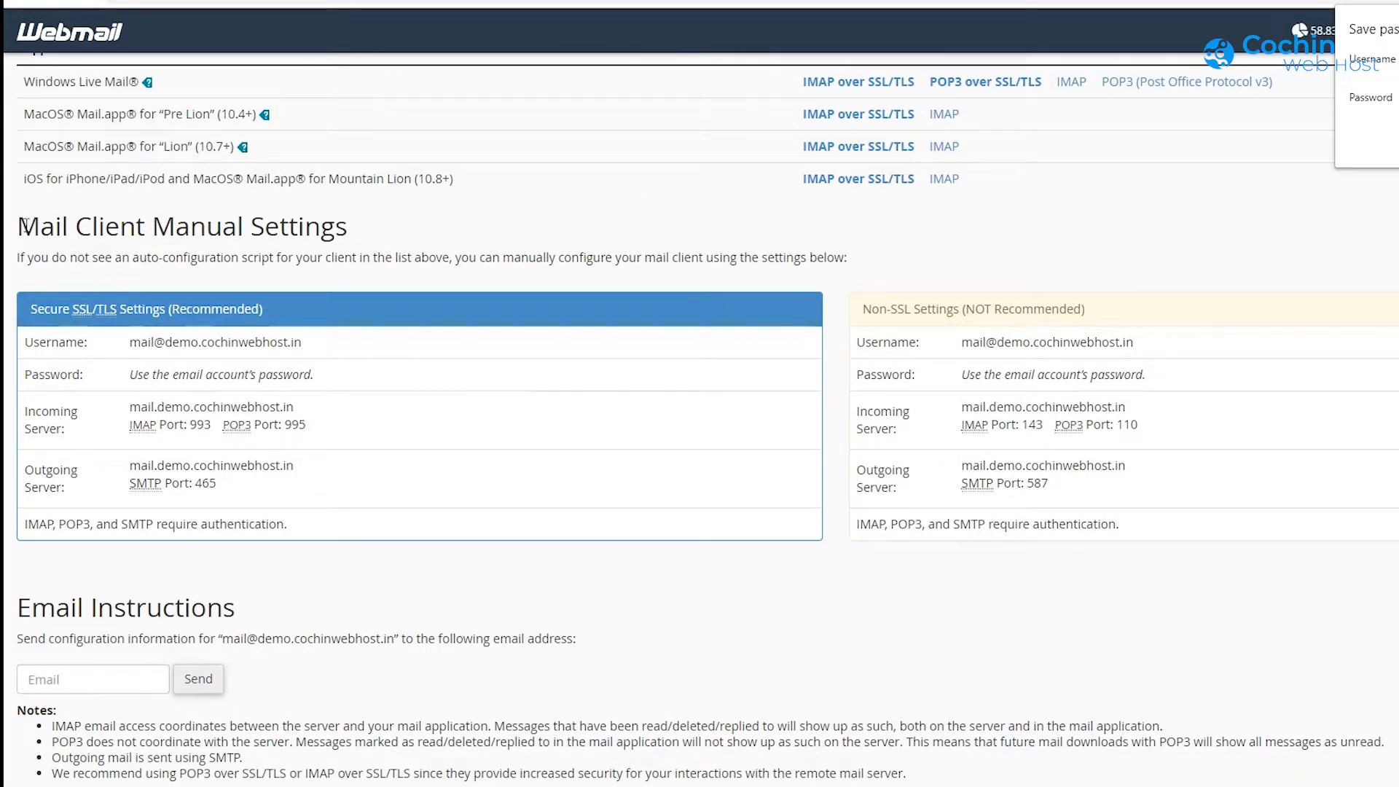
{"action": "left_click_drag", "start_coordinate": [23, 226], "coordinate": [350, 227]}
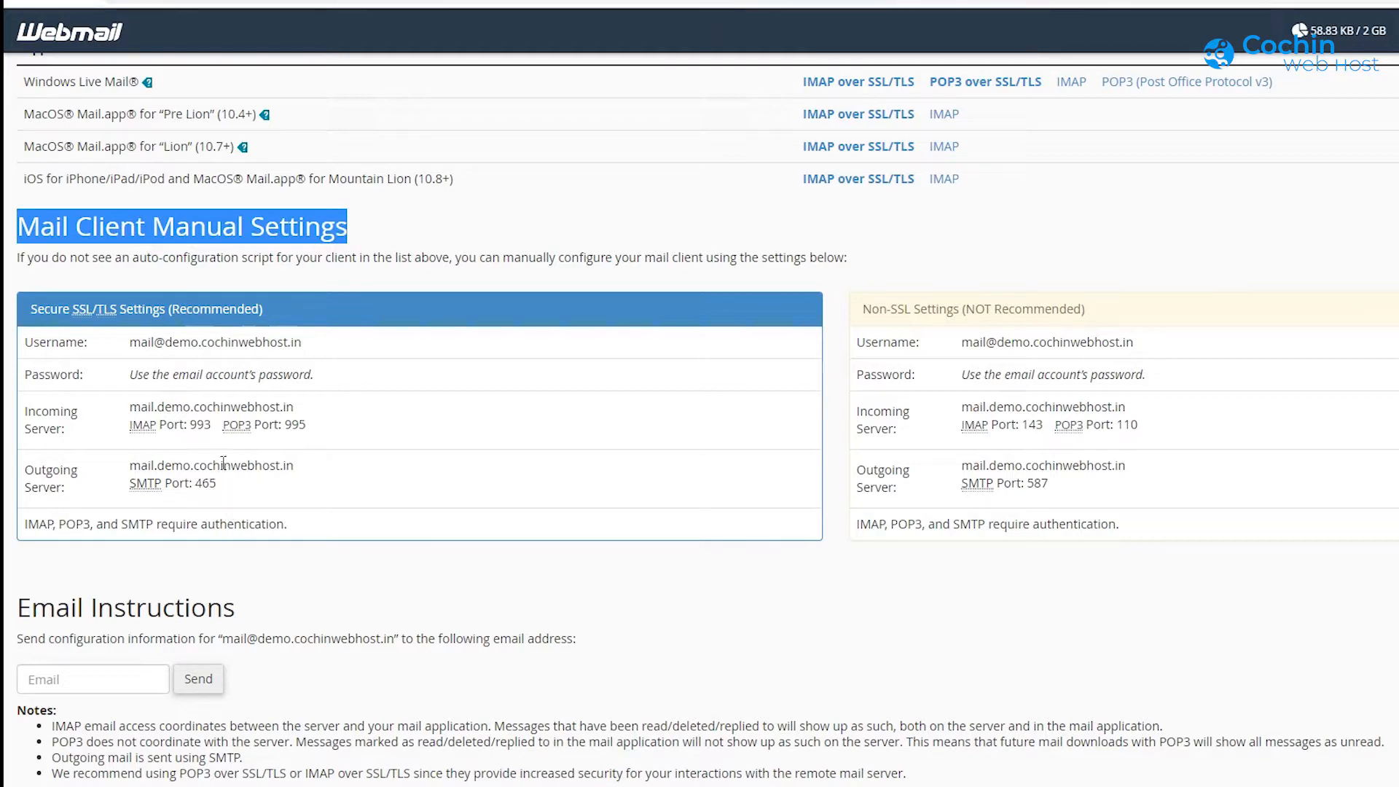
{"action": "scroll", "coordinate": [223, 373], "scroll_direction": "up", "scroll_amount": 6}
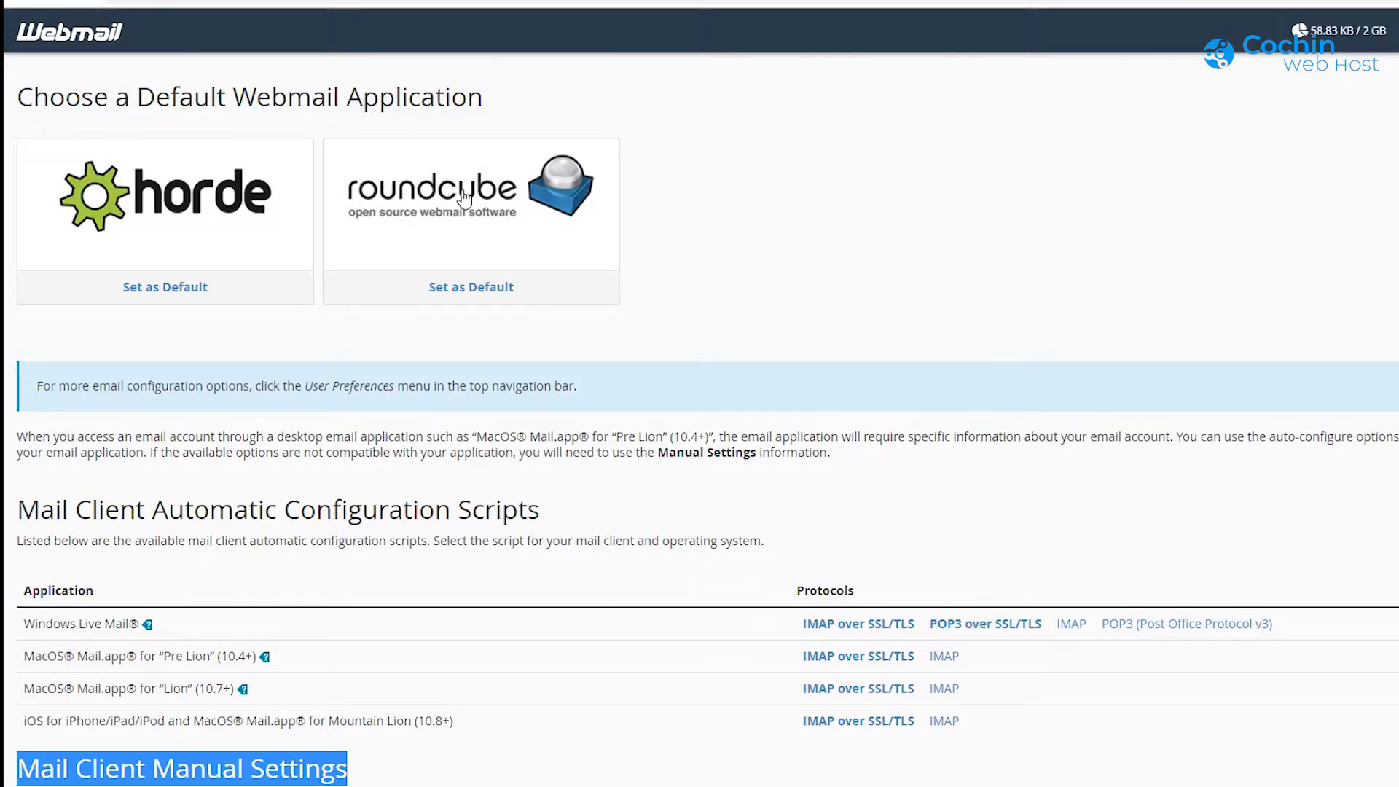
{"action": "left_click", "coordinate": [464, 197]}
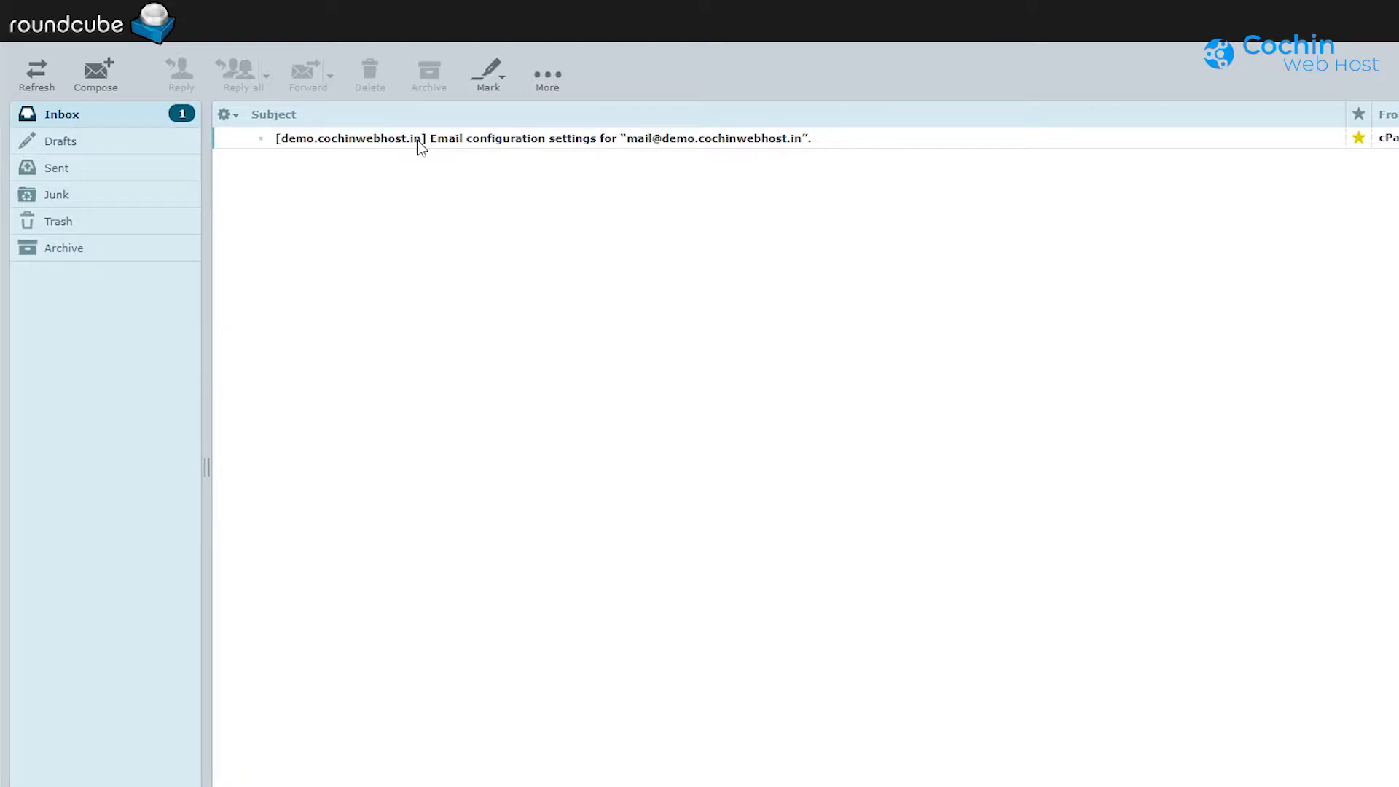
Step: Read the email configuration message, view the Sent folder and open a new Compose form
{"action": "double_click", "coordinate": [420, 142]}
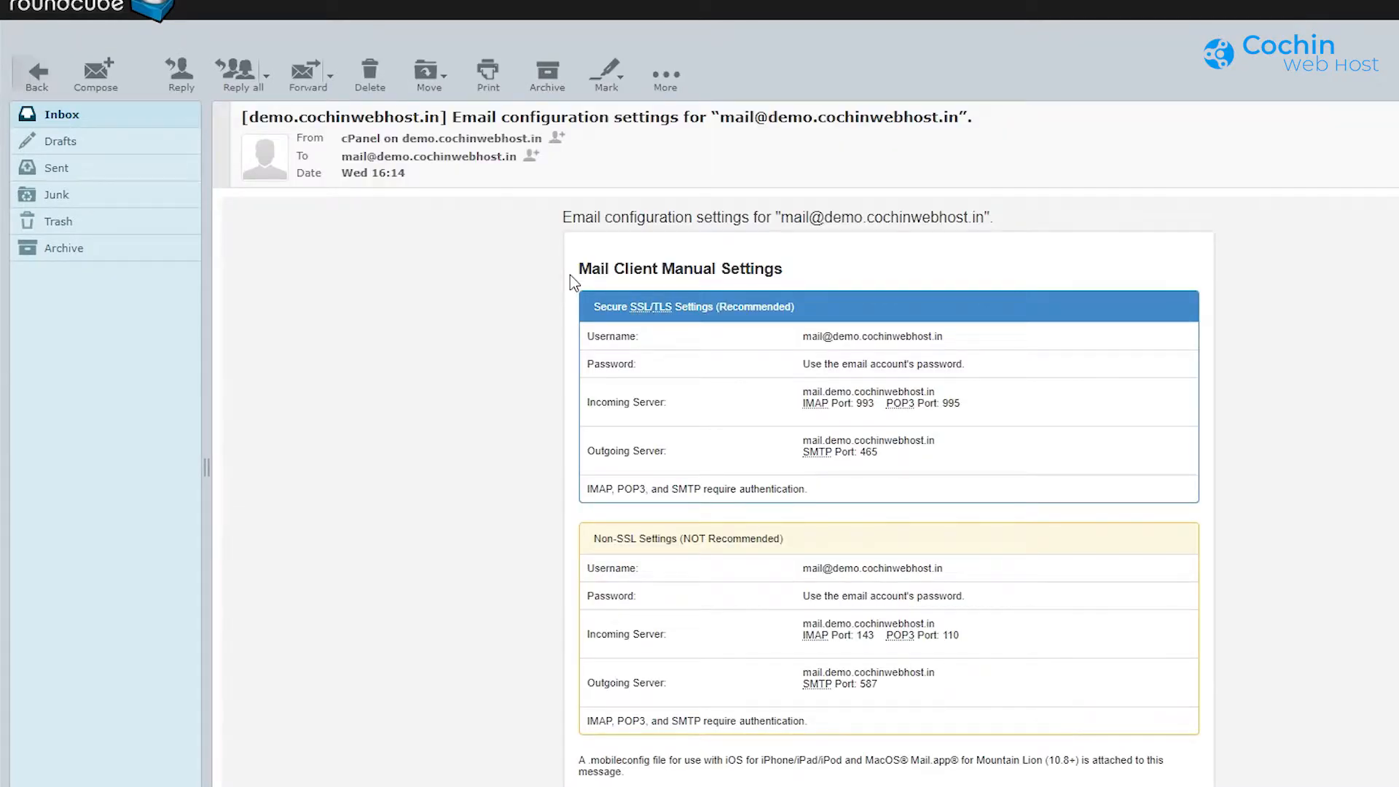
{"action": "left_click", "coordinate": [59, 170]}
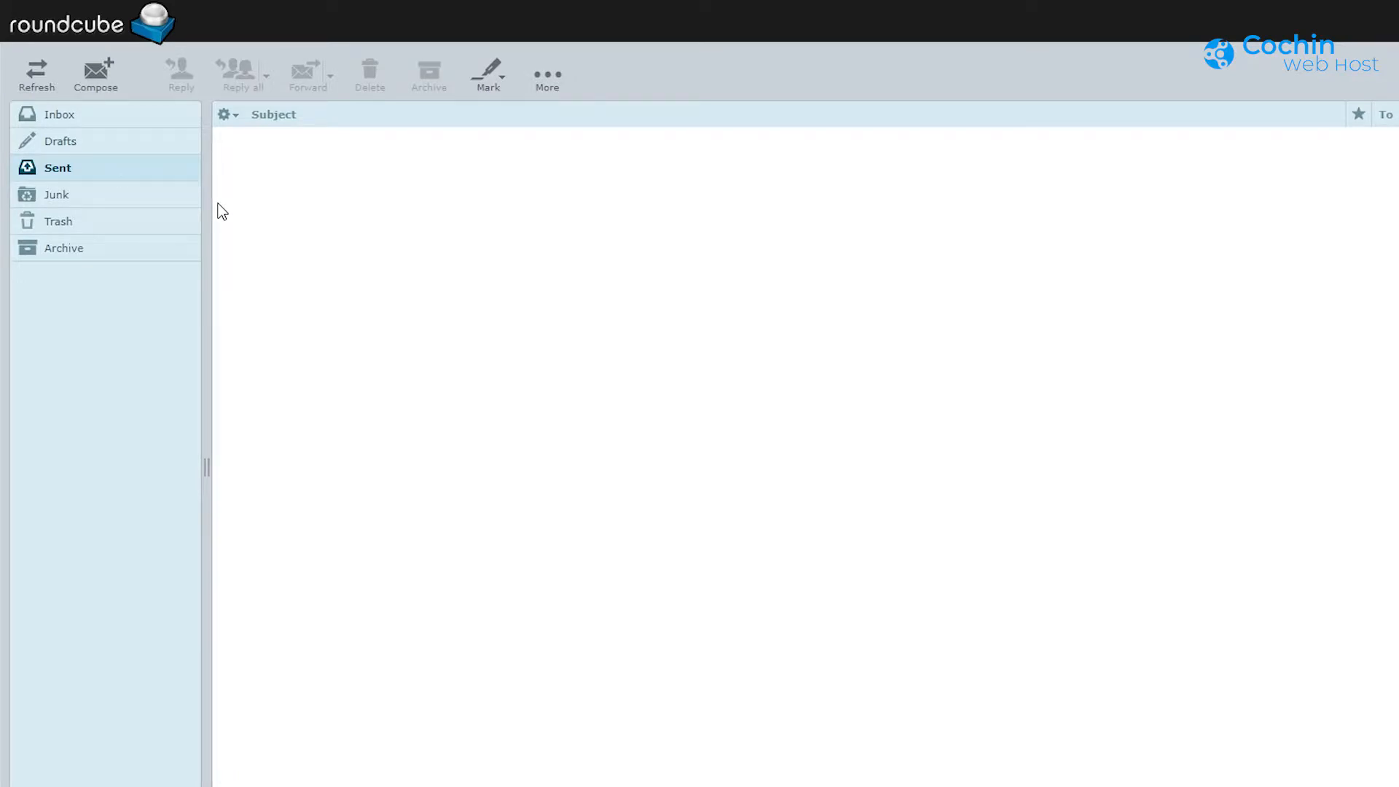
{"action": "left_click", "coordinate": [94, 75]}
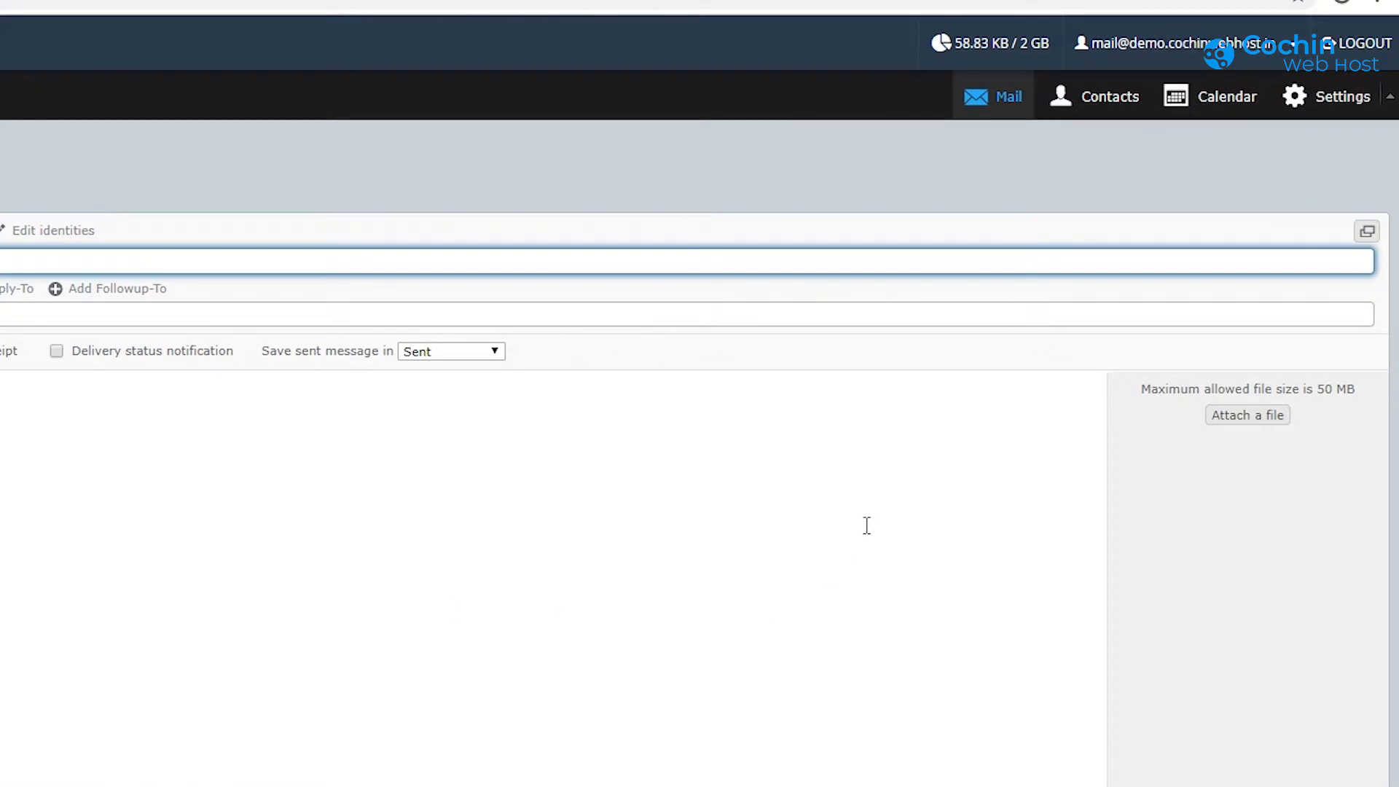
Step: Look at Contacts and the Settings page, then log out of Roundcube
{"action": "left_click", "coordinate": [1111, 101]}
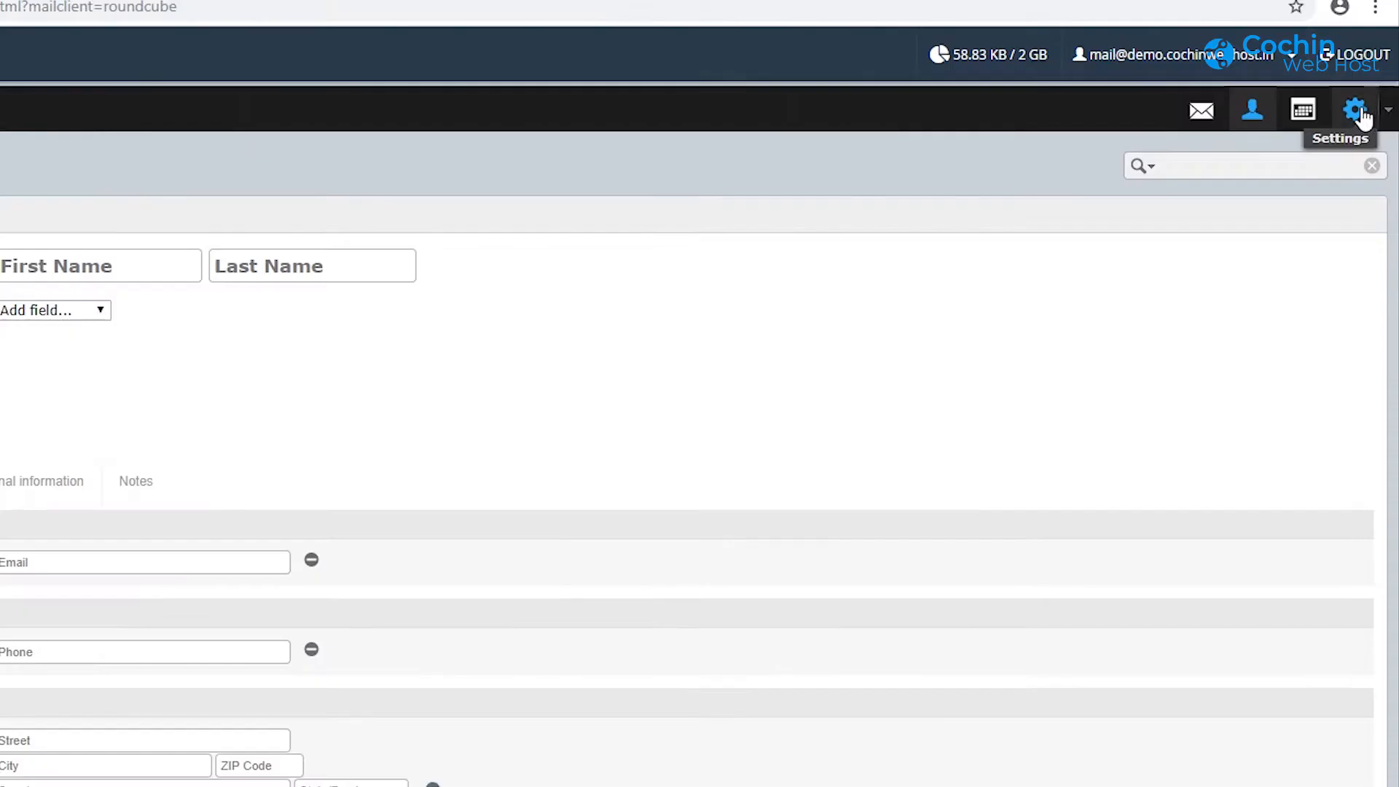
{"action": "left_click", "coordinate": [1356, 110]}
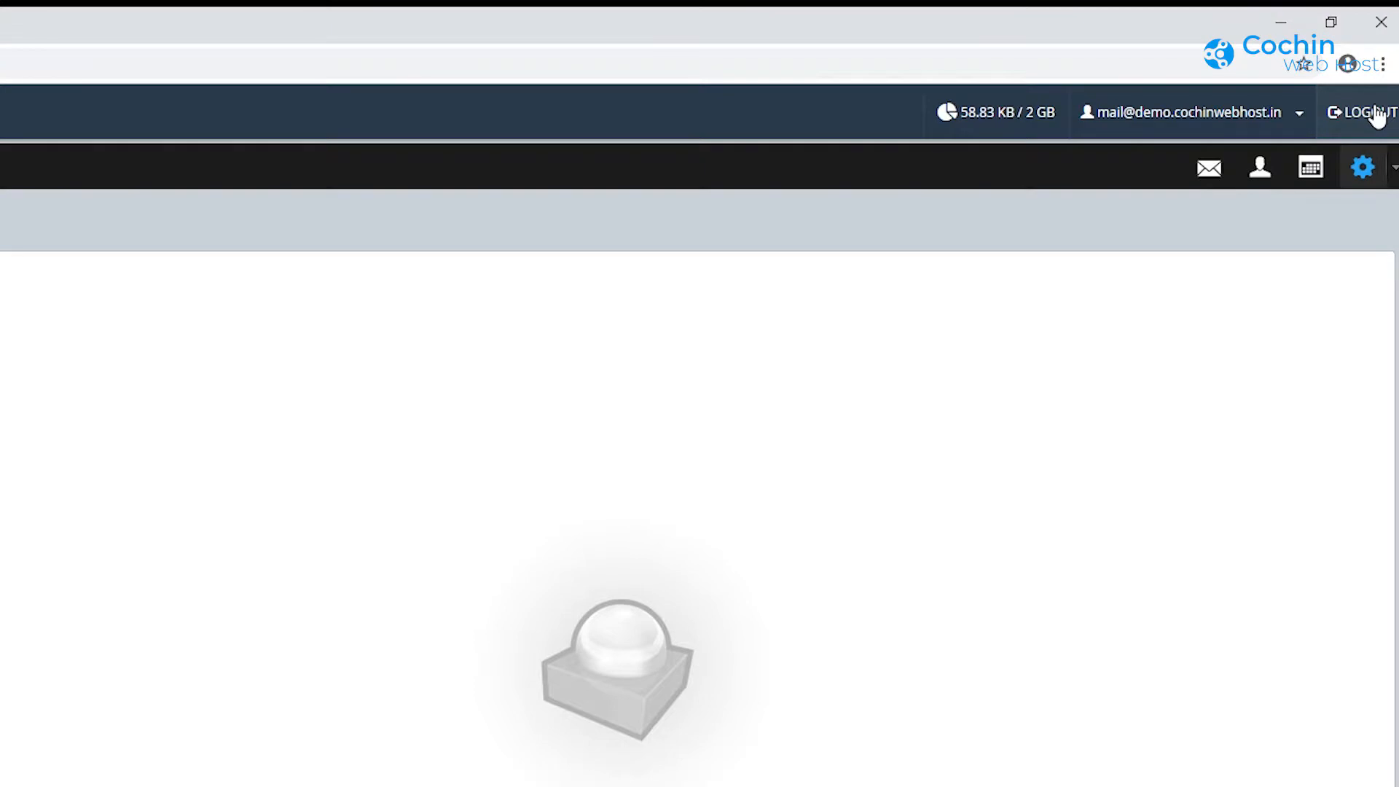
{"action": "left_click", "coordinate": [1377, 113]}
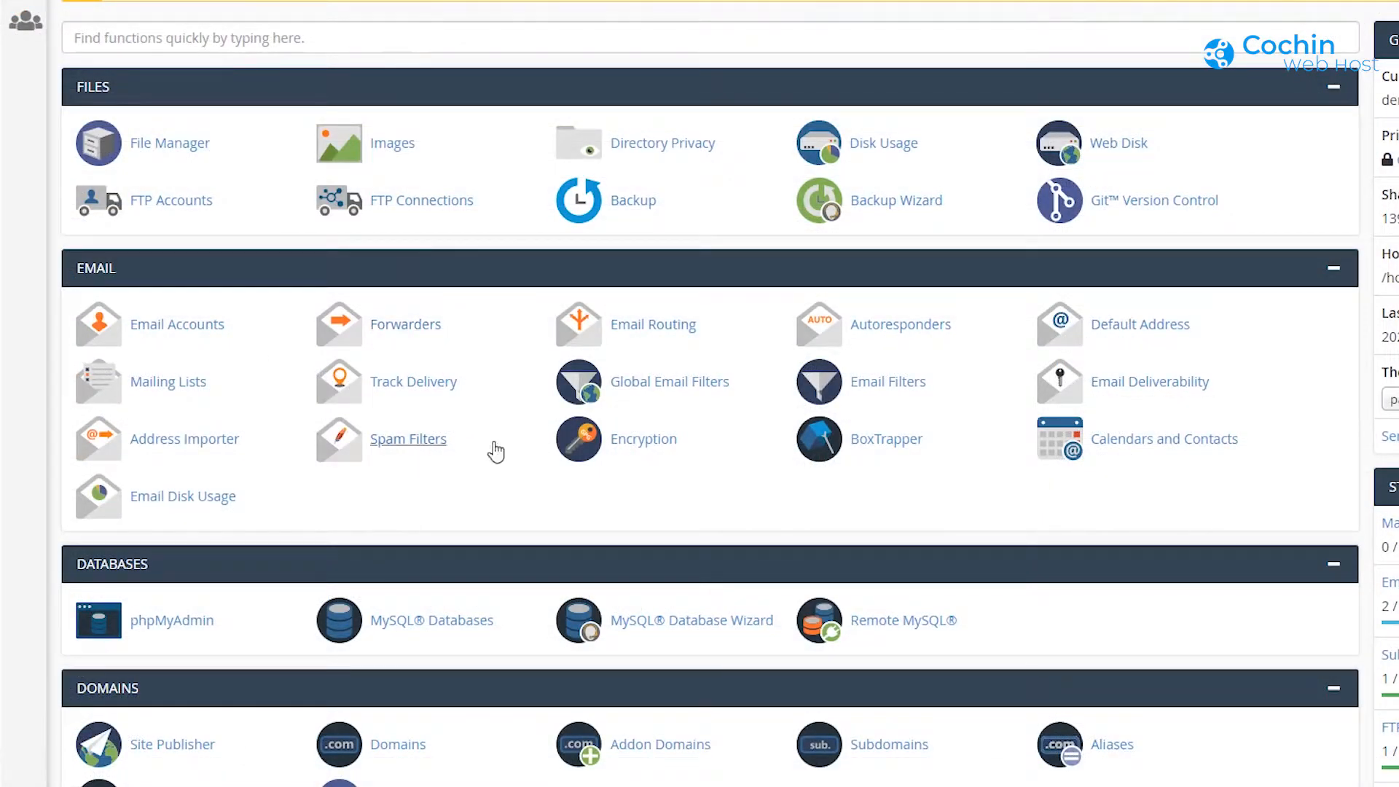
Step: Go to the Email section and open Forwarders
{"action": "scroll", "coordinate": [500, 456], "scroll_direction": "down", "scroll_amount": 1}
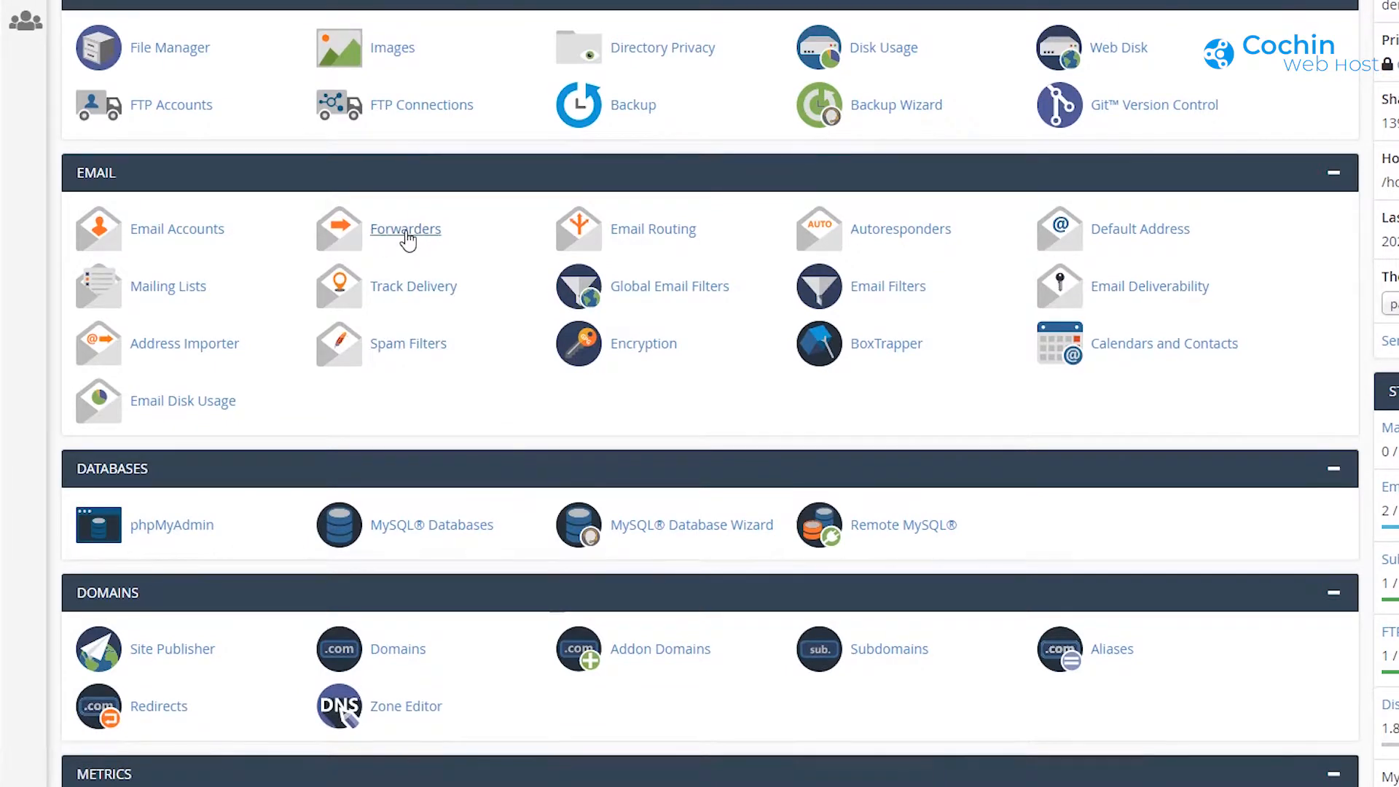
{"action": "left_click", "coordinate": [406, 232]}
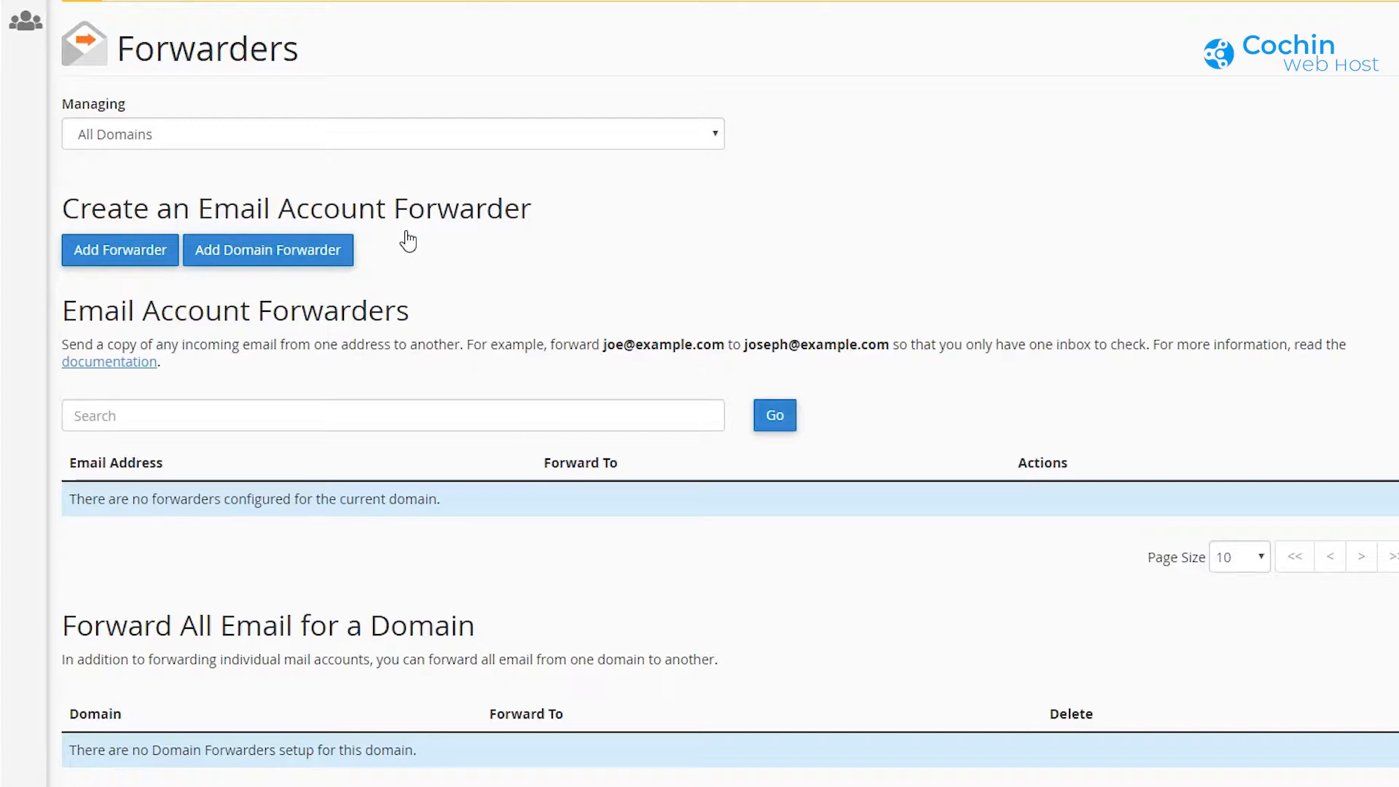
Step: Forward the info mailbox on demo.cochinwebhost.in to an external Gmail address, then go back to the list
{"action": "left_click", "coordinate": [103, 256]}
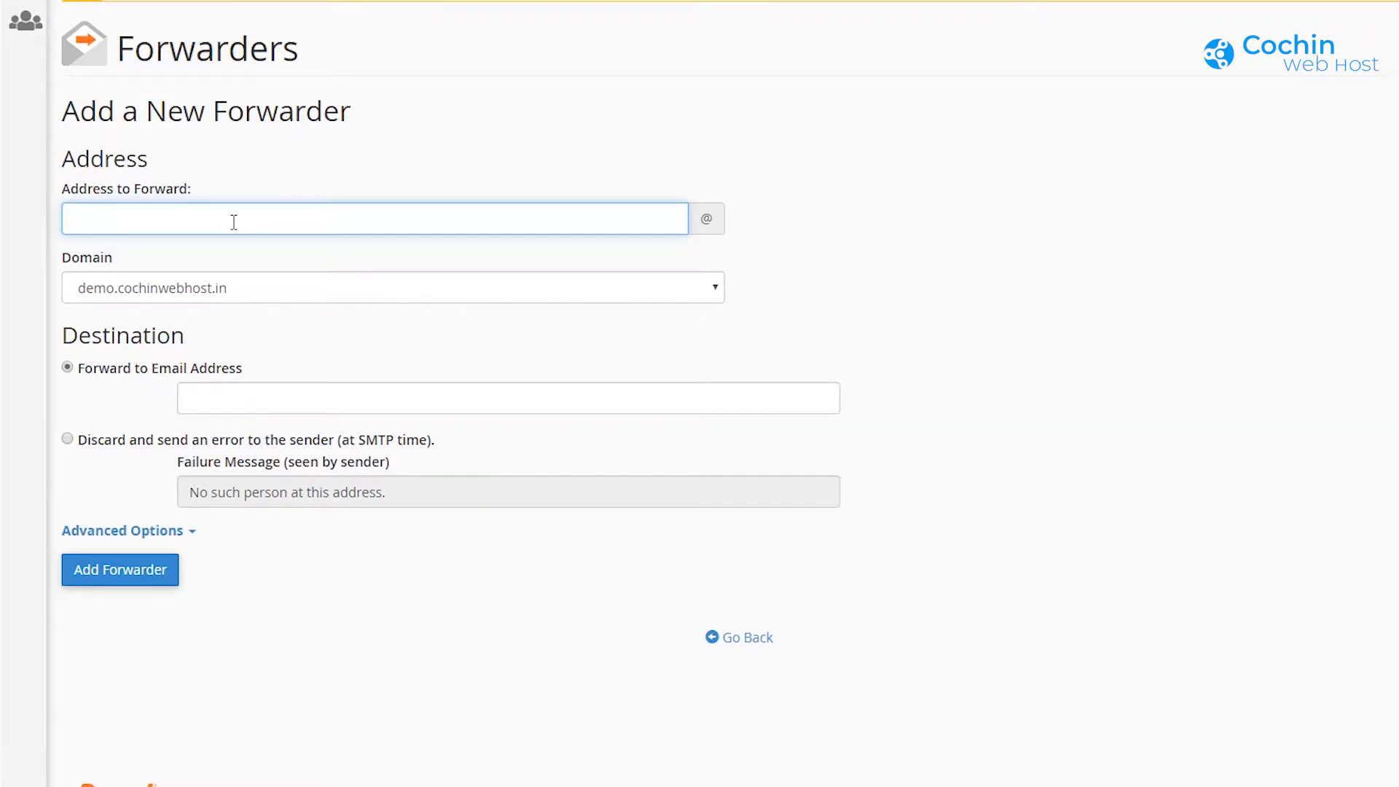
{"action": "type", "text": "info"}
{"action": "left_click", "coordinate": [229, 395]}
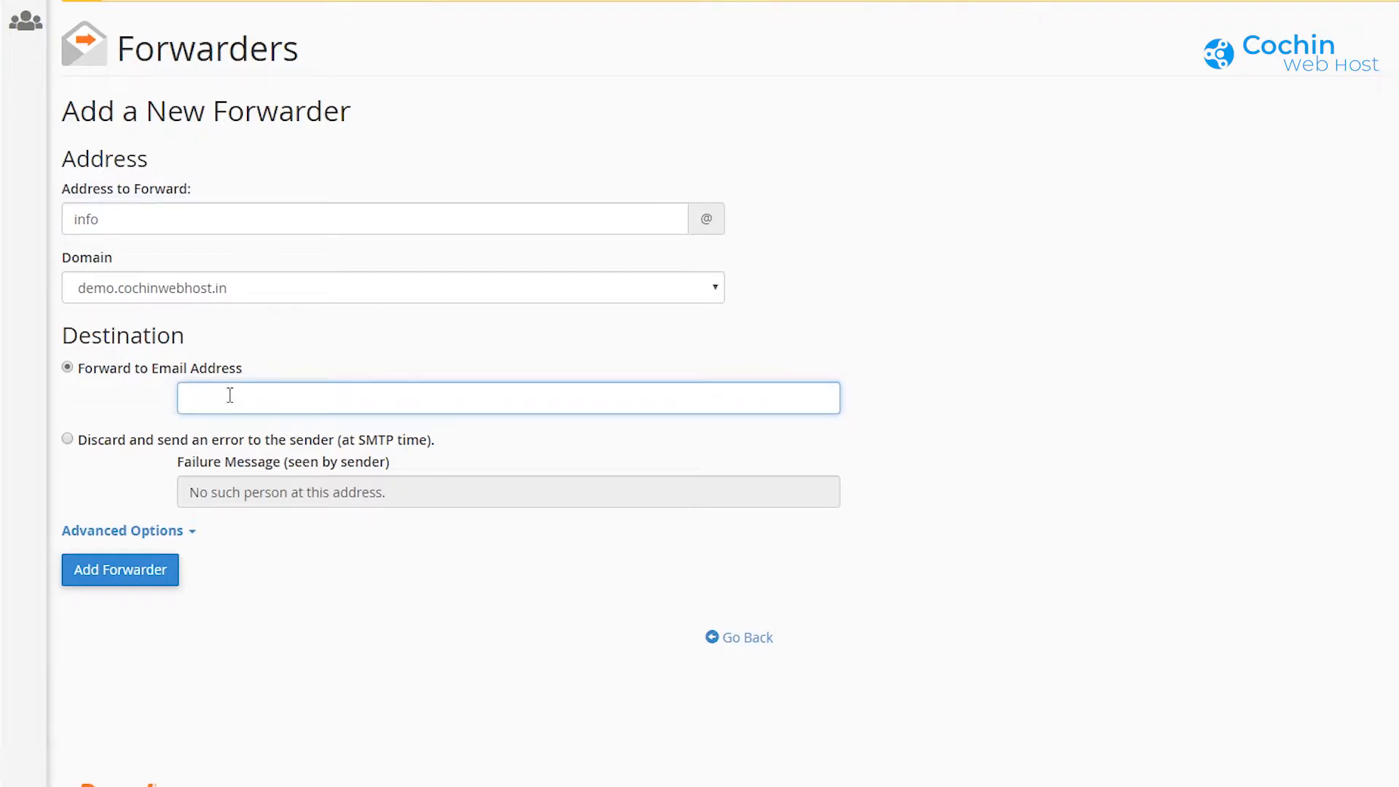
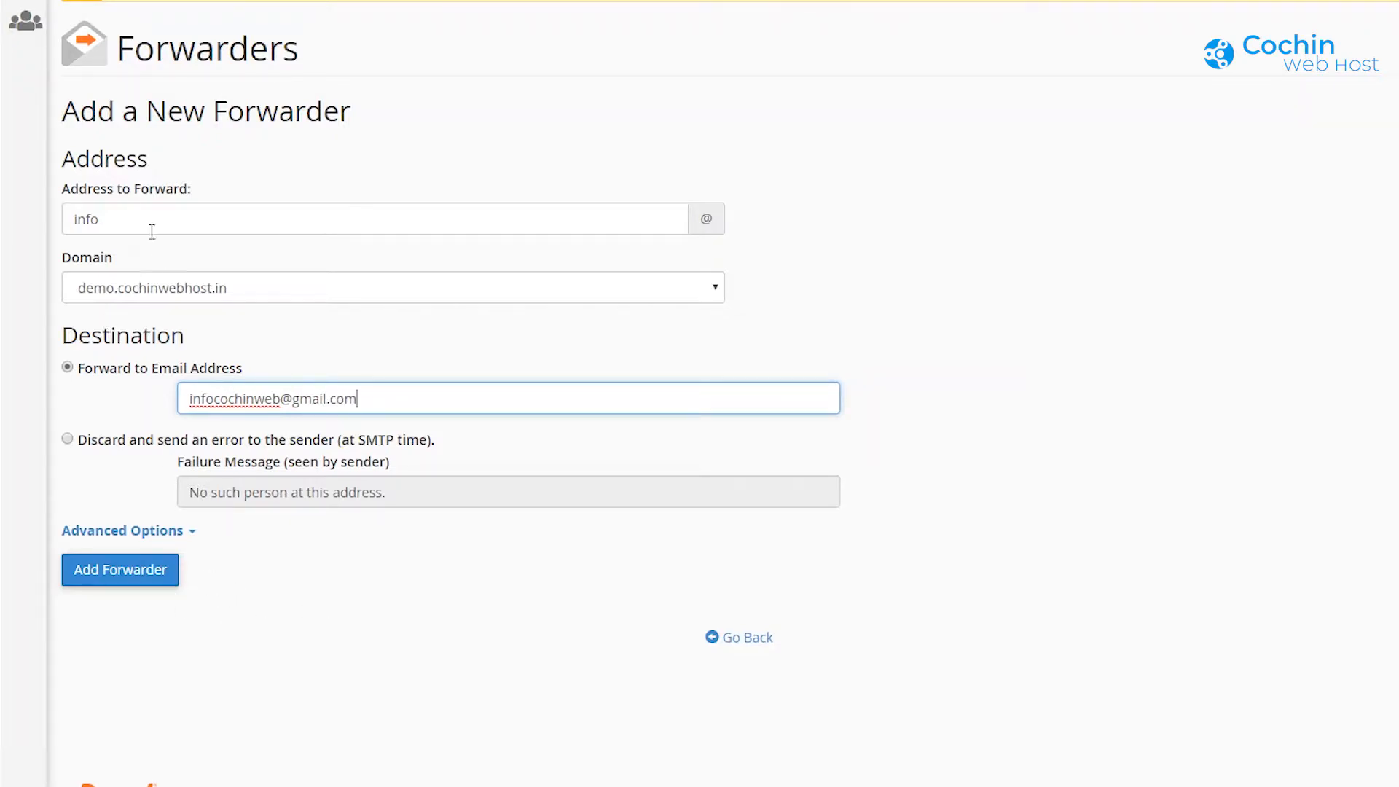
{"action": "left_click", "coordinate": [132, 583]}
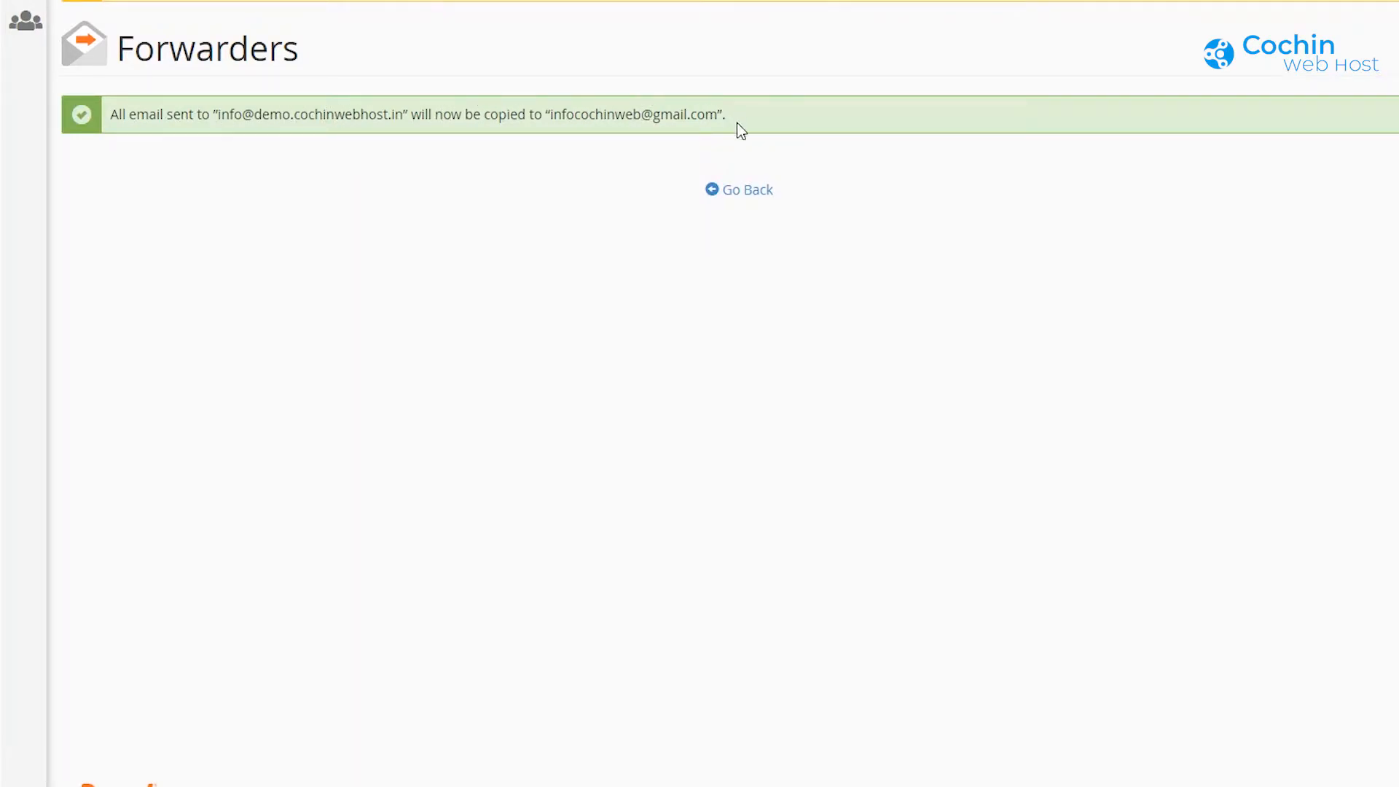
{"action": "left_click", "coordinate": [762, 191]}
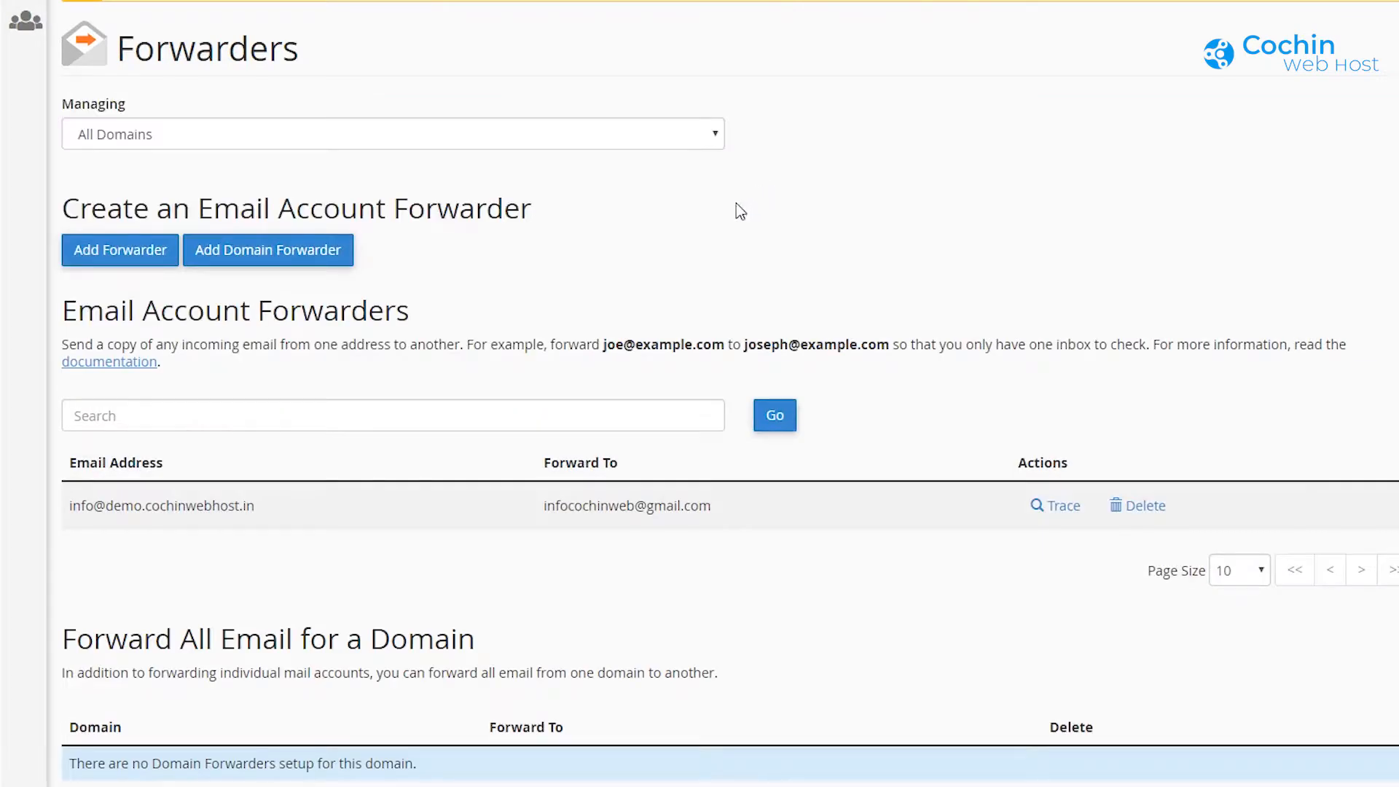
Step: Start a domain forwarder for demo.cochinwebhost.in, abandon it, and return to the cPanel home page
{"action": "scroll", "coordinate": [838, 397], "scroll_direction": "down", "scroll_amount": 2}
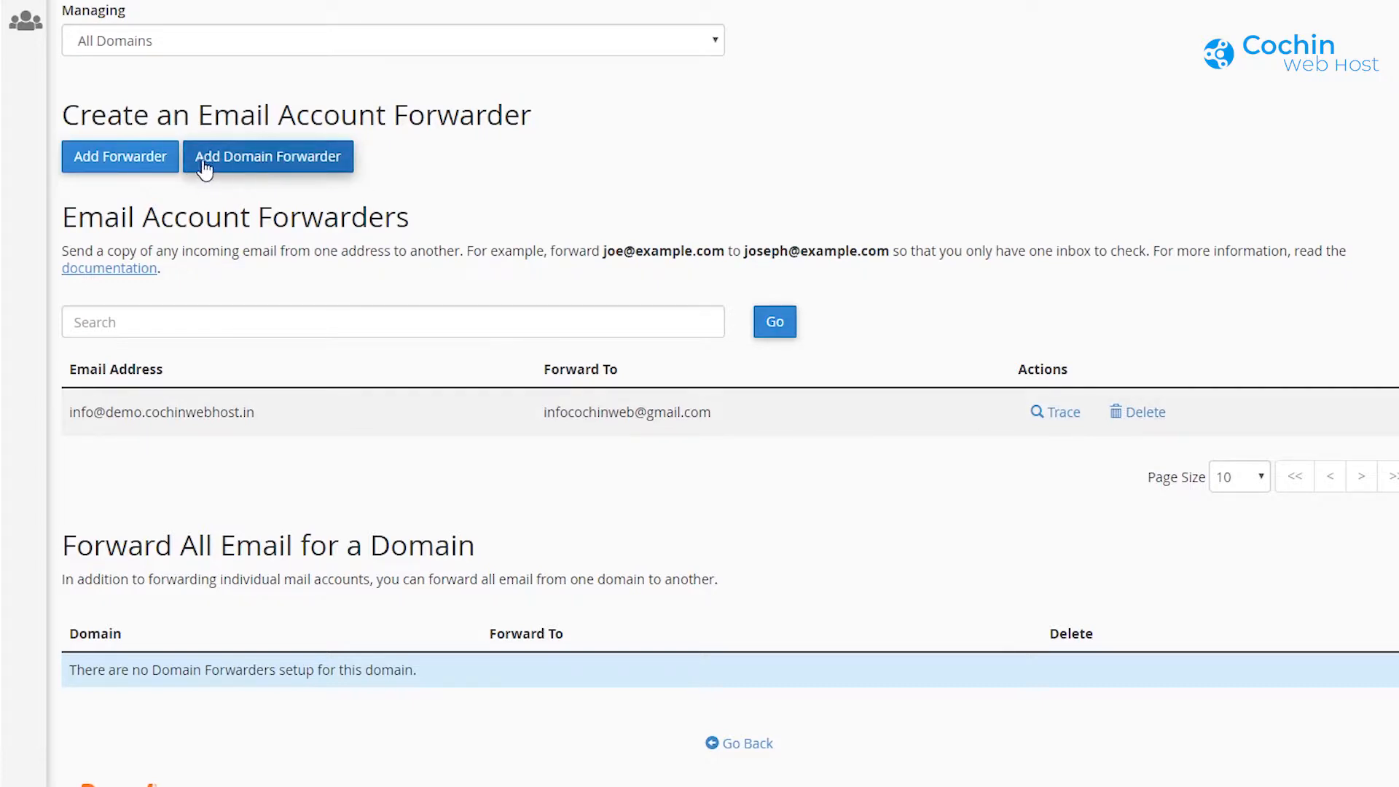
{"action": "left_click", "coordinate": [248, 169]}
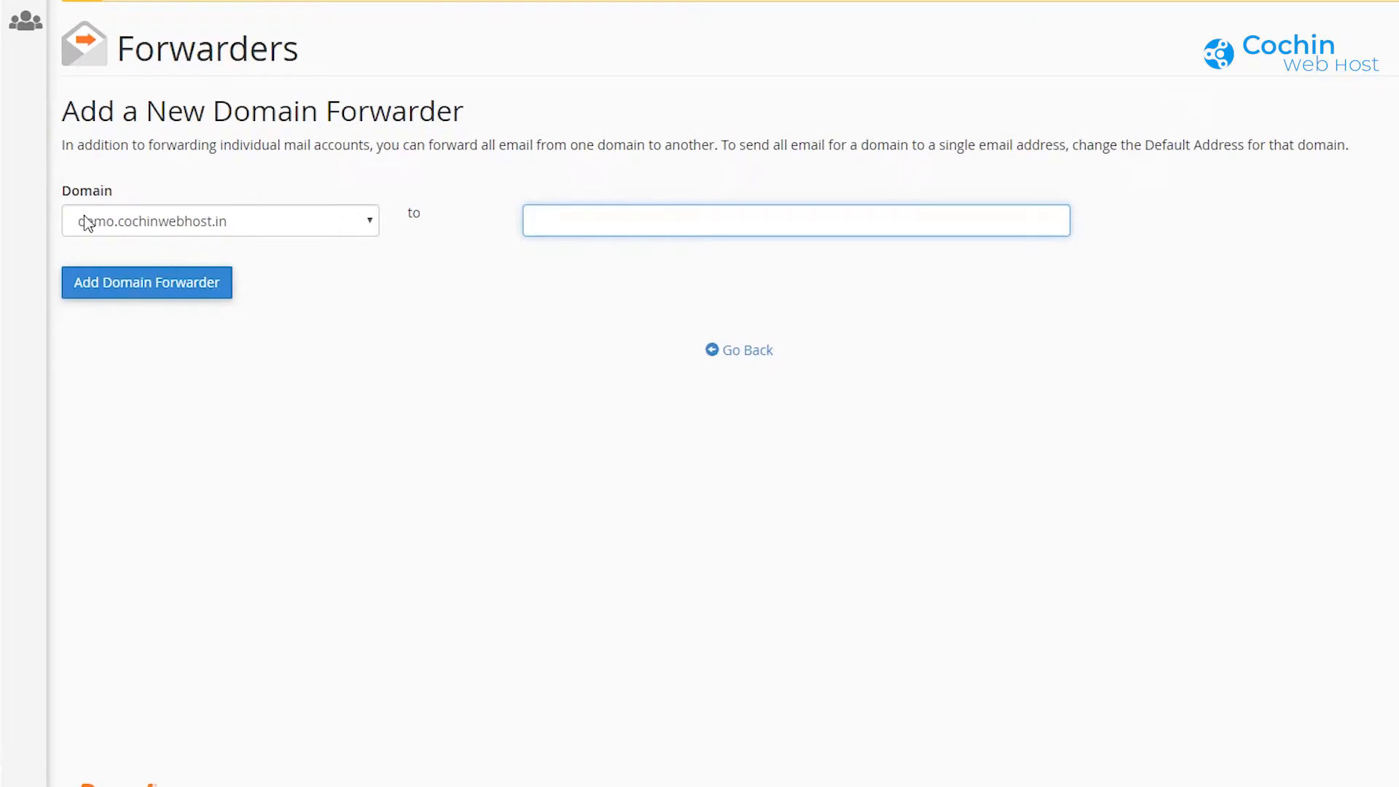
{"action": "left_click", "coordinate": [106, 217]}
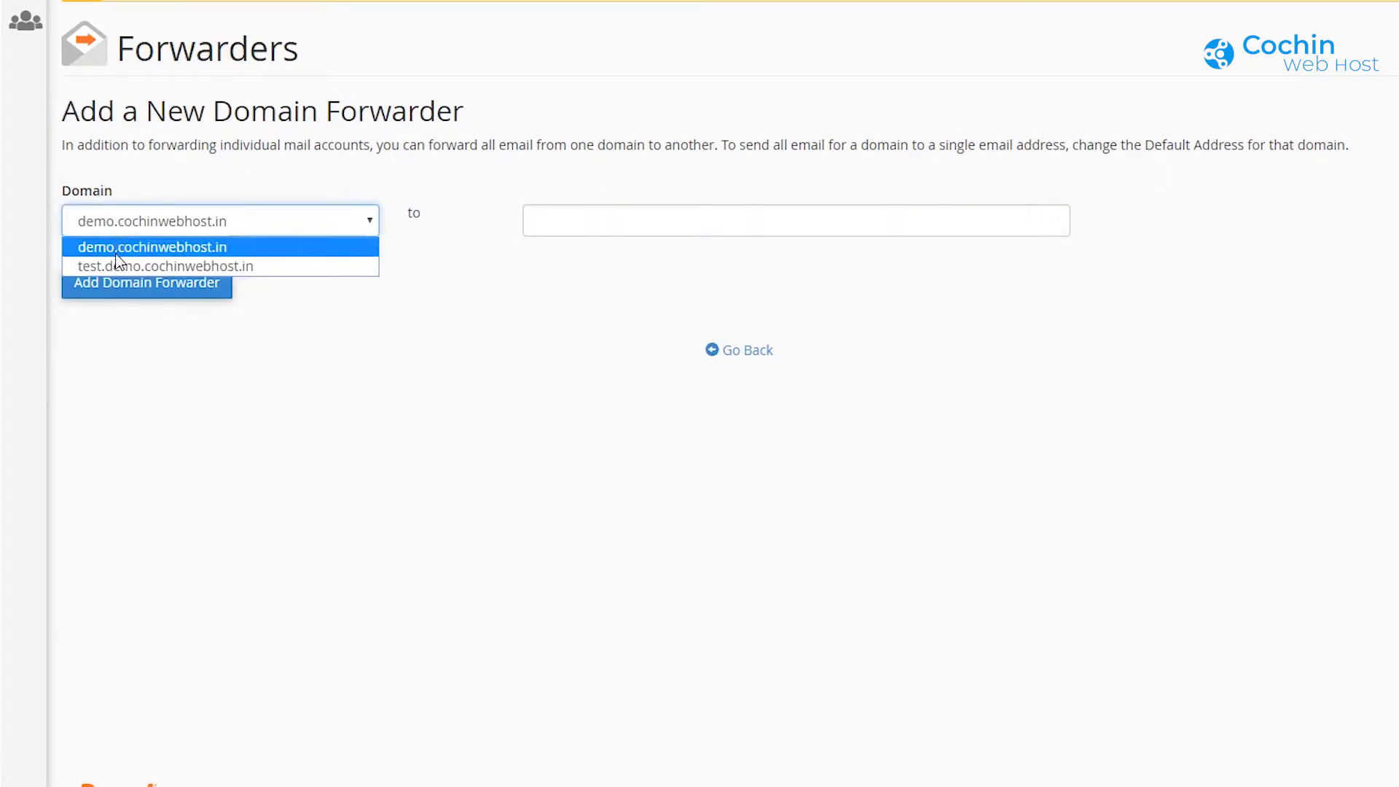
{"action": "left_click", "coordinate": [117, 247]}
{"action": "left_click", "coordinate": [562, 218]}
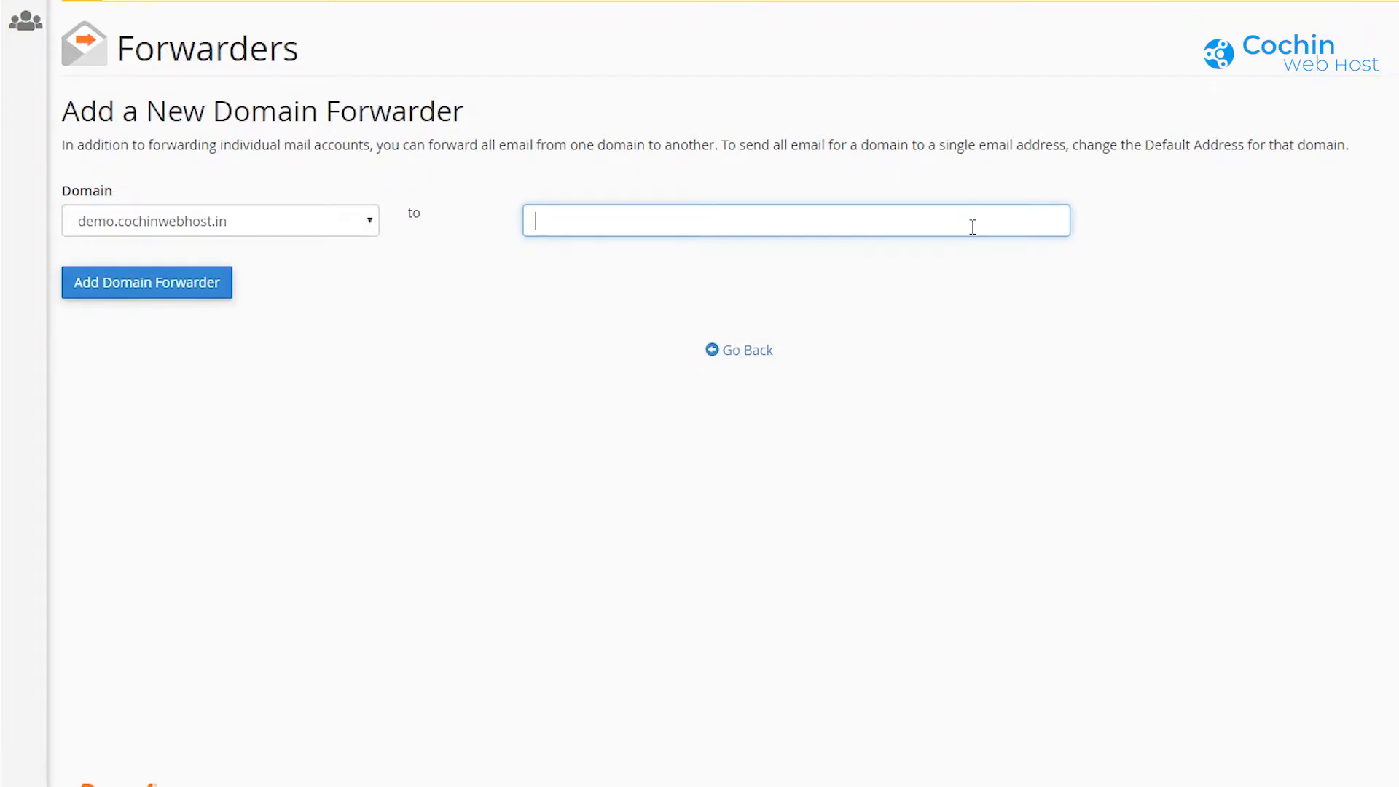
{"action": "left_click", "coordinate": [748, 353]}
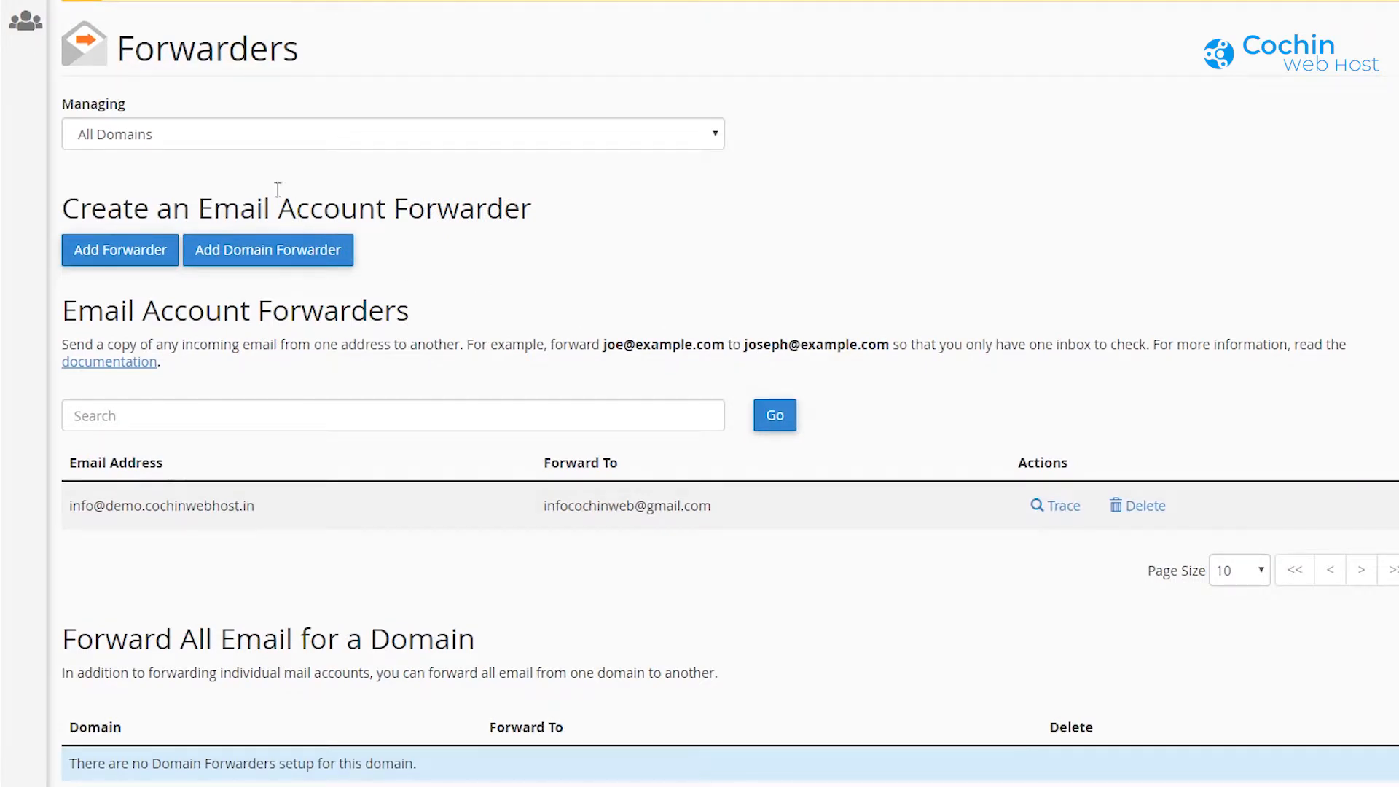
{"action": "left_click", "coordinate": [10, 44]}
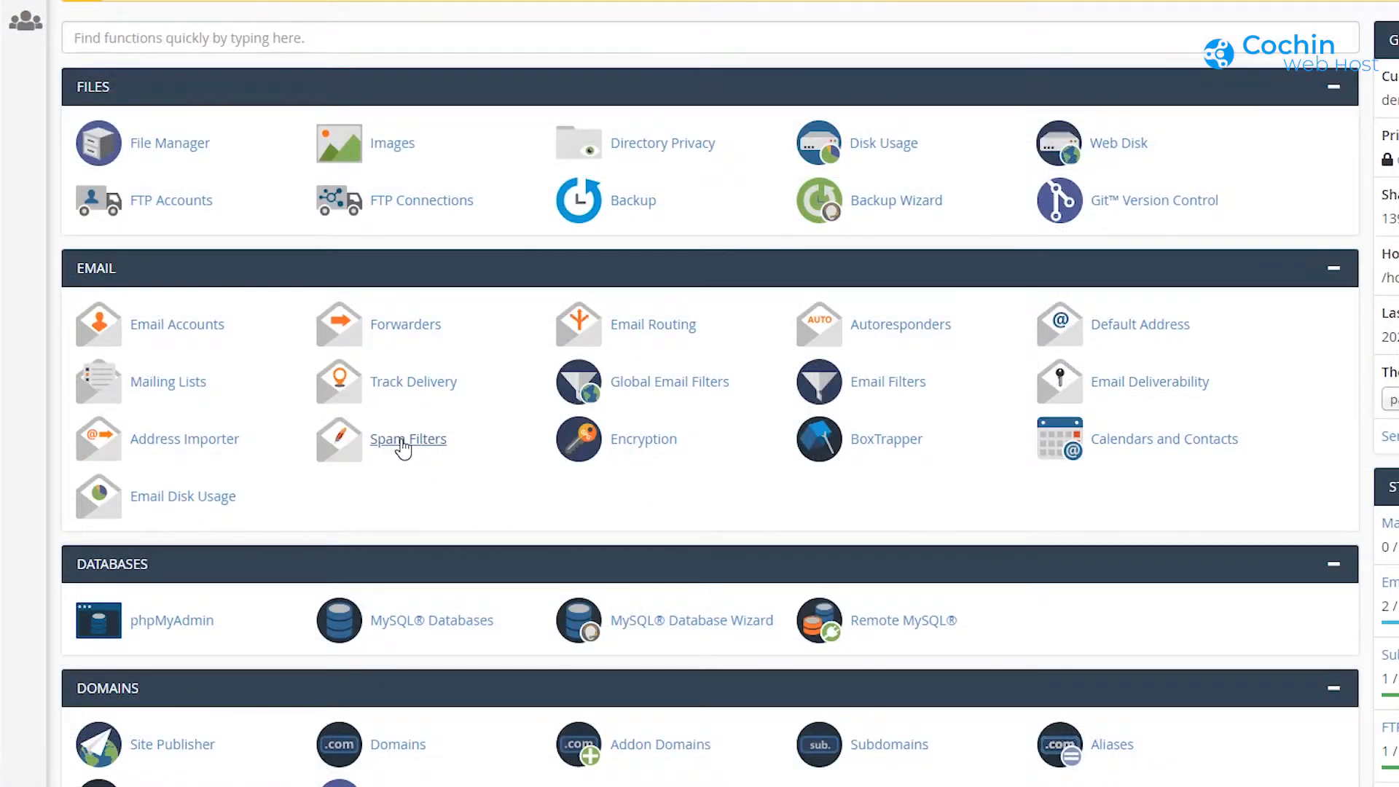
Step: In Spam Filters, toggle Process New Emails off and back on, and re-enable Spam Box
{"action": "left_click", "coordinate": [403, 445]}
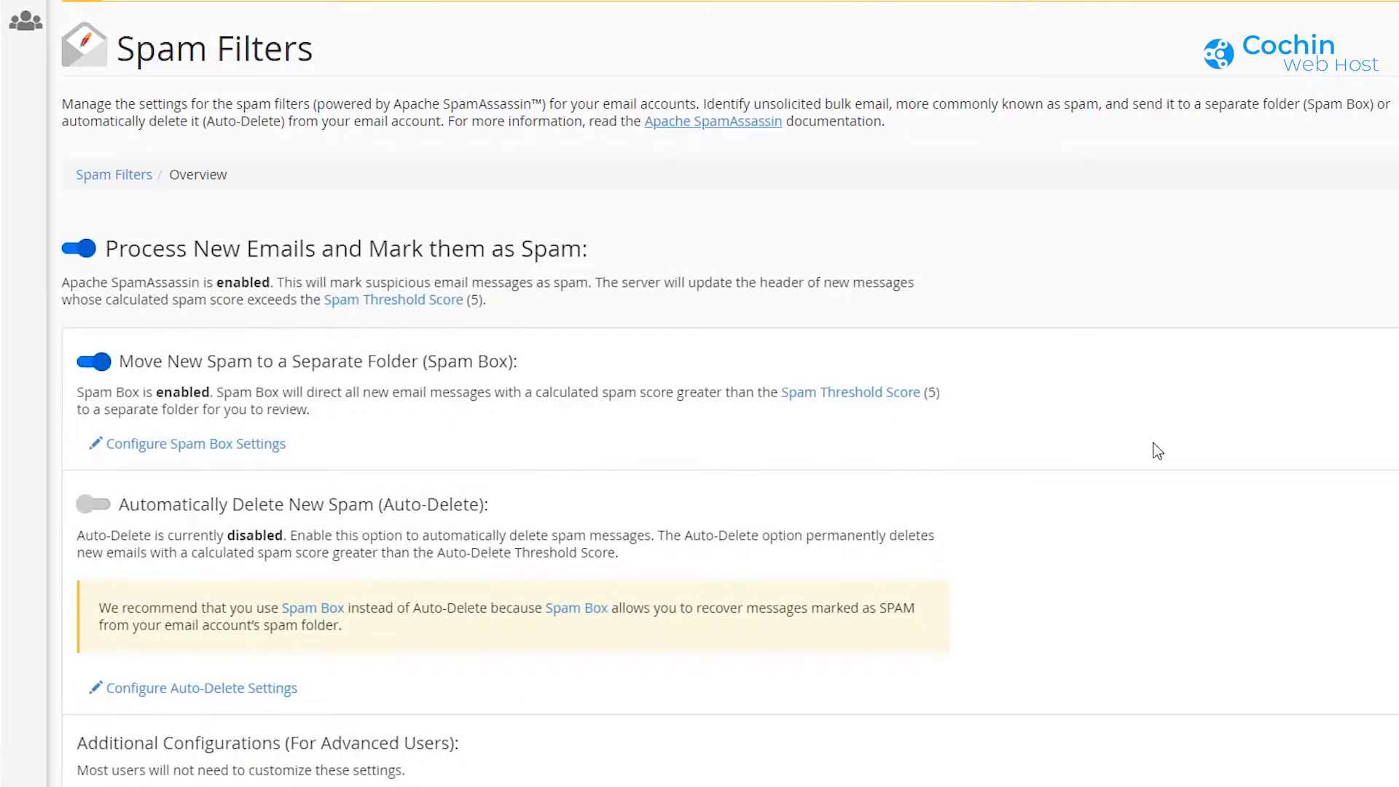
{"action": "scroll", "coordinate": [1160, 446], "scroll_direction": "down", "scroll_amount": 1}
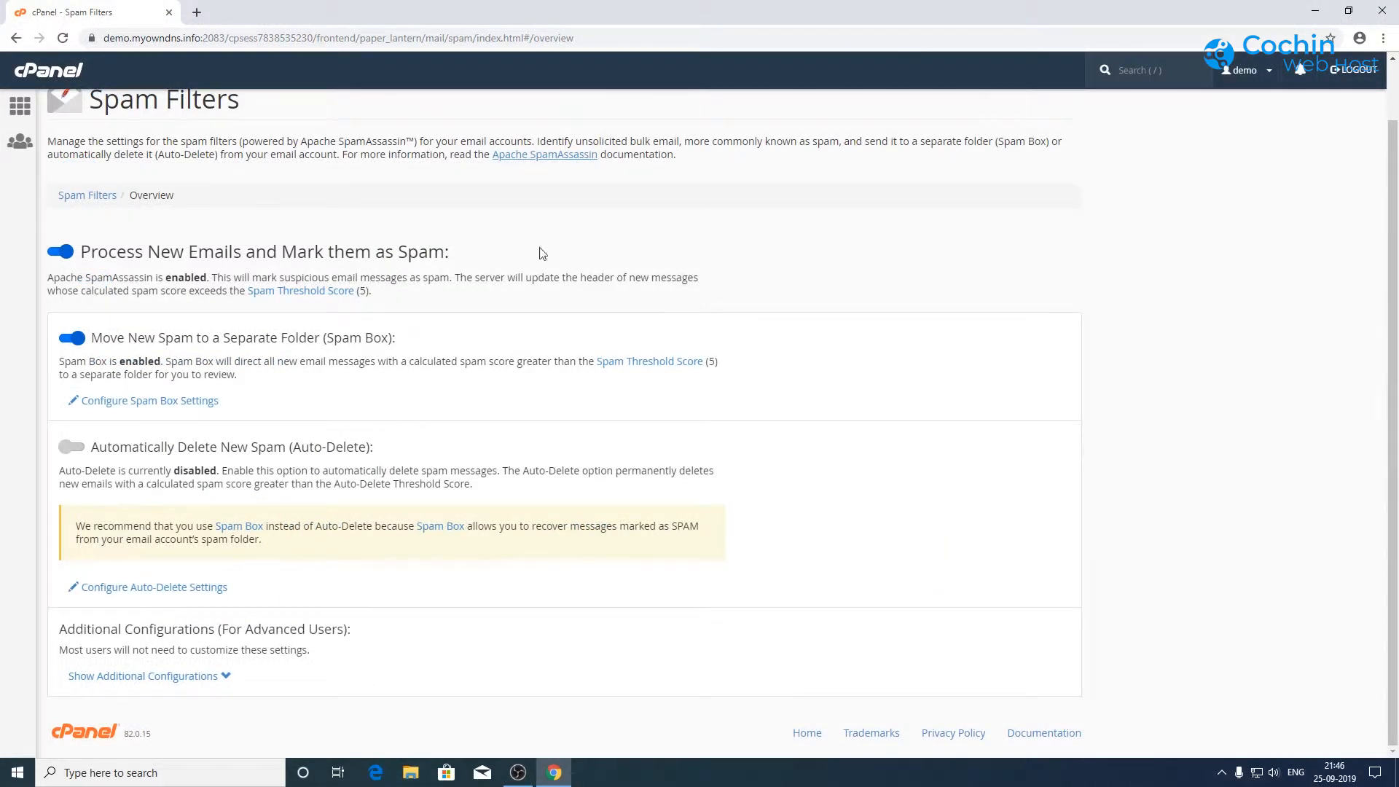
{"action": "left_click", "coordinate": [65, 254]}
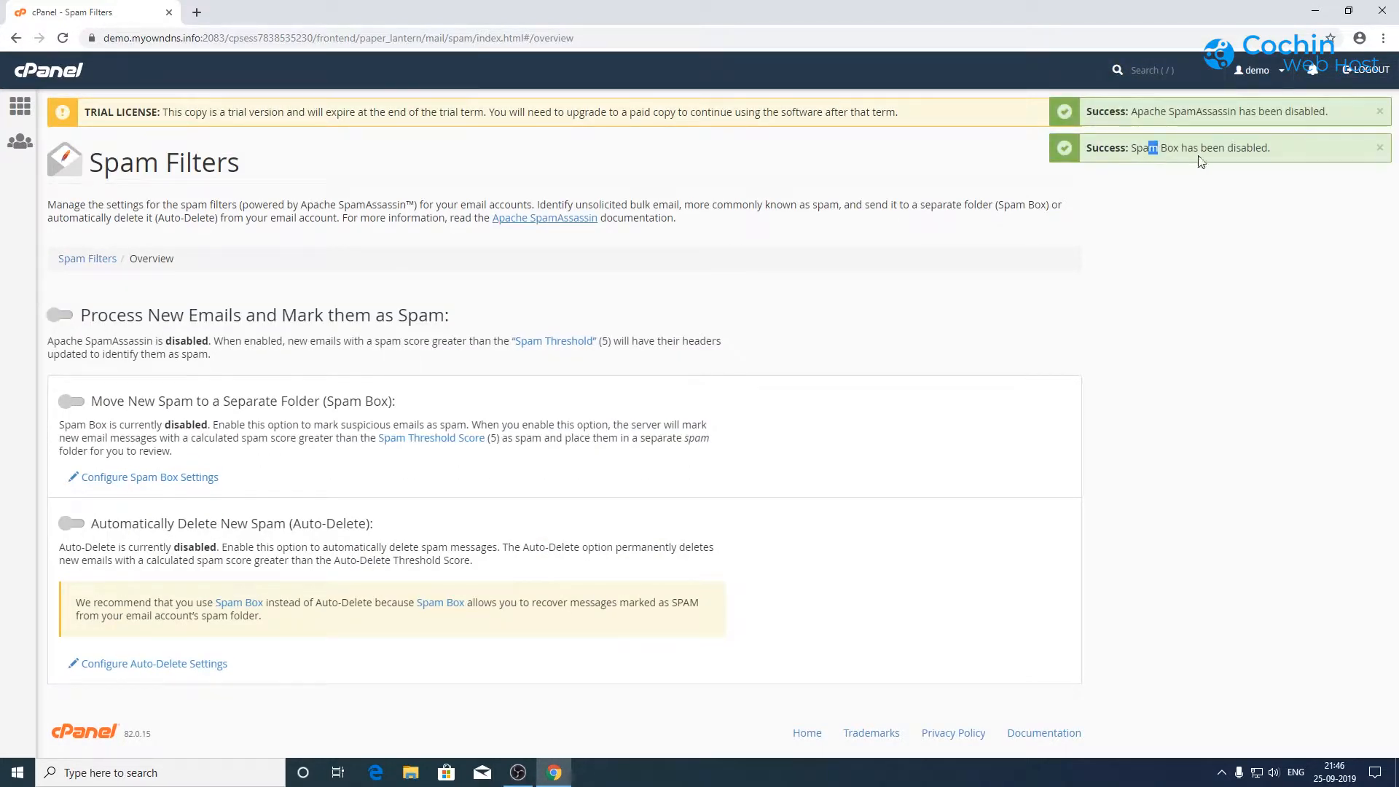
{"action": "left_click_drag", "start_coordinate": [1252, 149], "coordinate": [1257, 152]}
{"action": "left_click", "coordinate": [63, 315]}
{"action": "scroll", "coordinate": [350, 454], "scroll_direction": "down", "scroll_amount": 1}
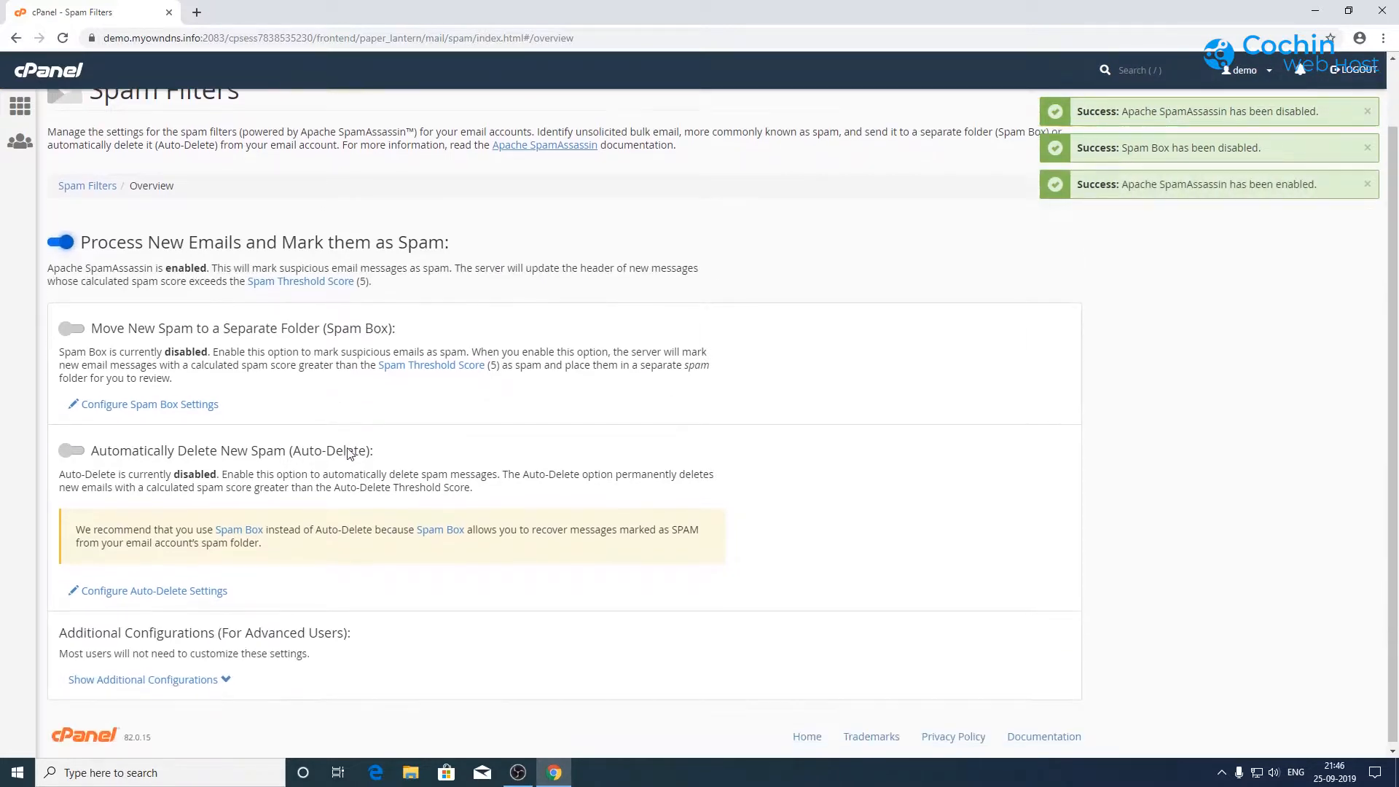
{"action": "left_click", "coordinate": [72, 329]}
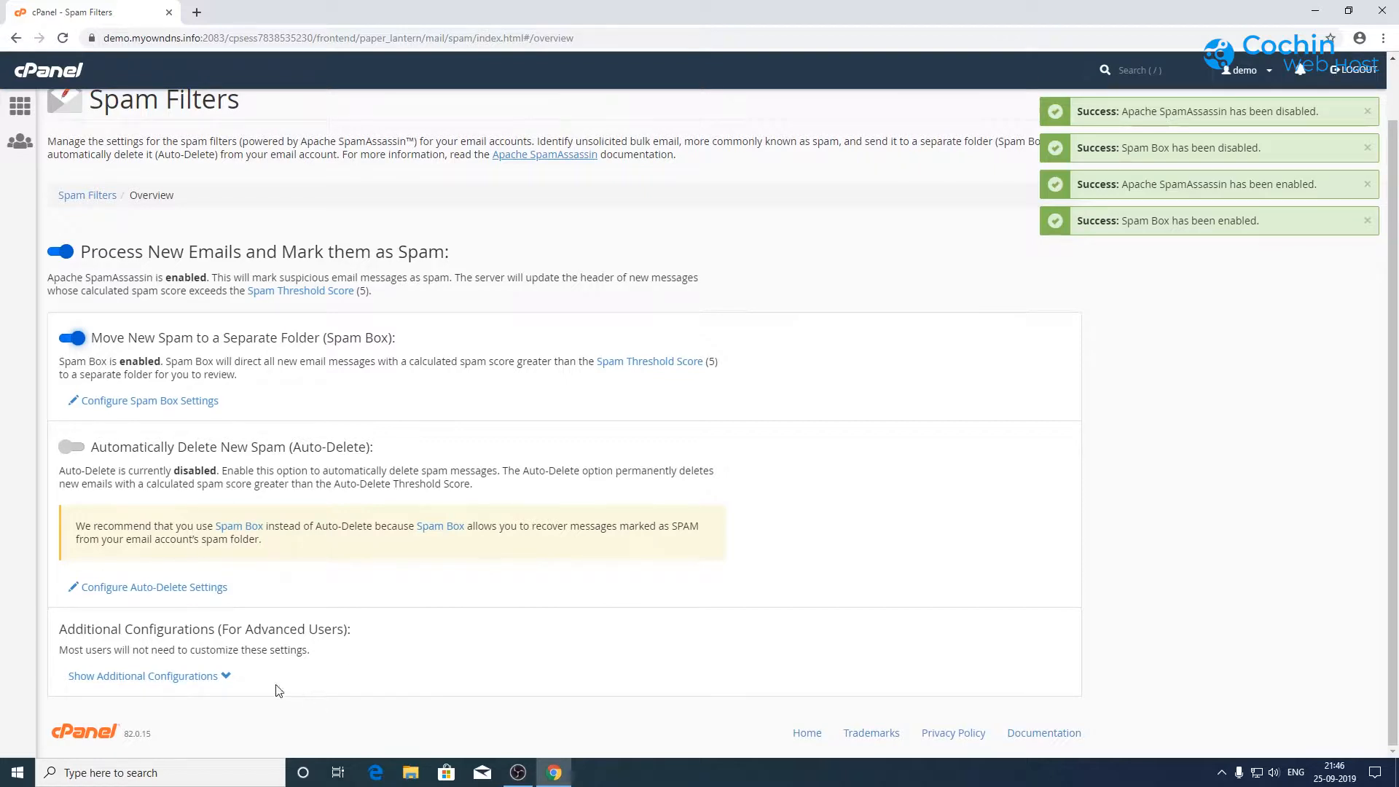
Step: Show the additional whitelist, blacklist and spam score configurations, then return to the cPanel home page
{"action": "left_click", "coordinate": [187, 678]}
{"action": "scroll", "coordinate": [324, 572], "scroll_direction": "down", "scroll_amount": 4}
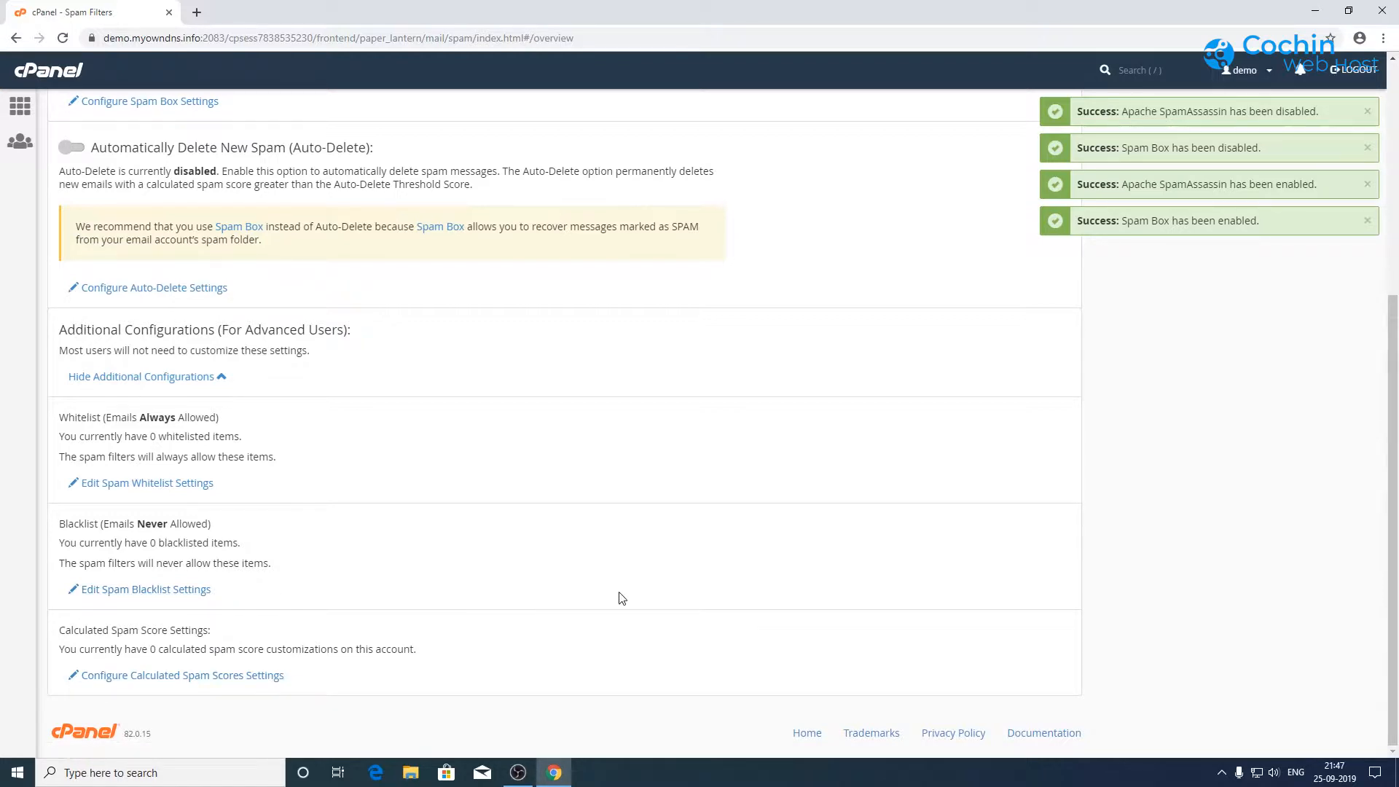
{"action": "left_click", "coordinate": [16, 107]}
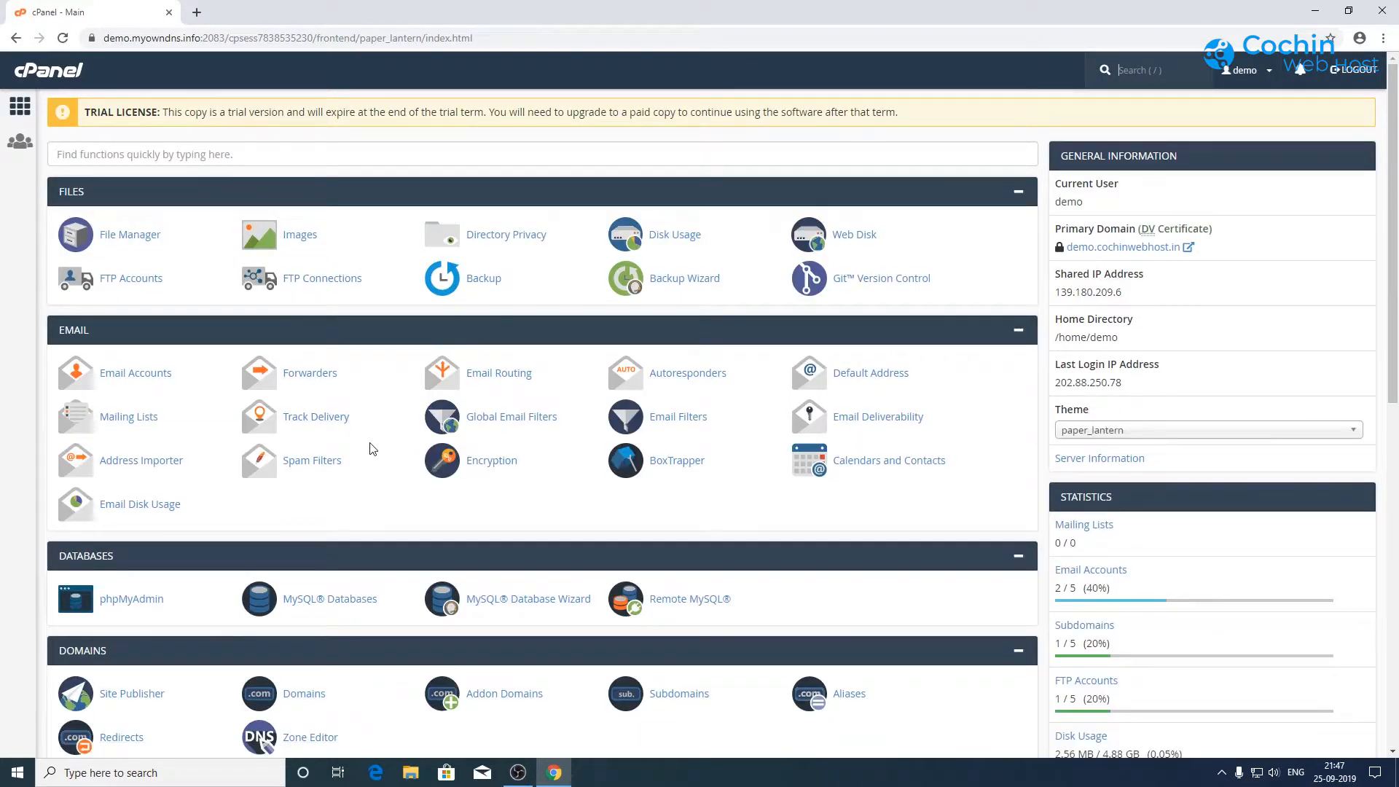
Step: Open File Manager on the /home/demo directory
{"action": "scroll", "coordinate": [372, 448], "scroll_direction": "down", "scroll_amount": 1}
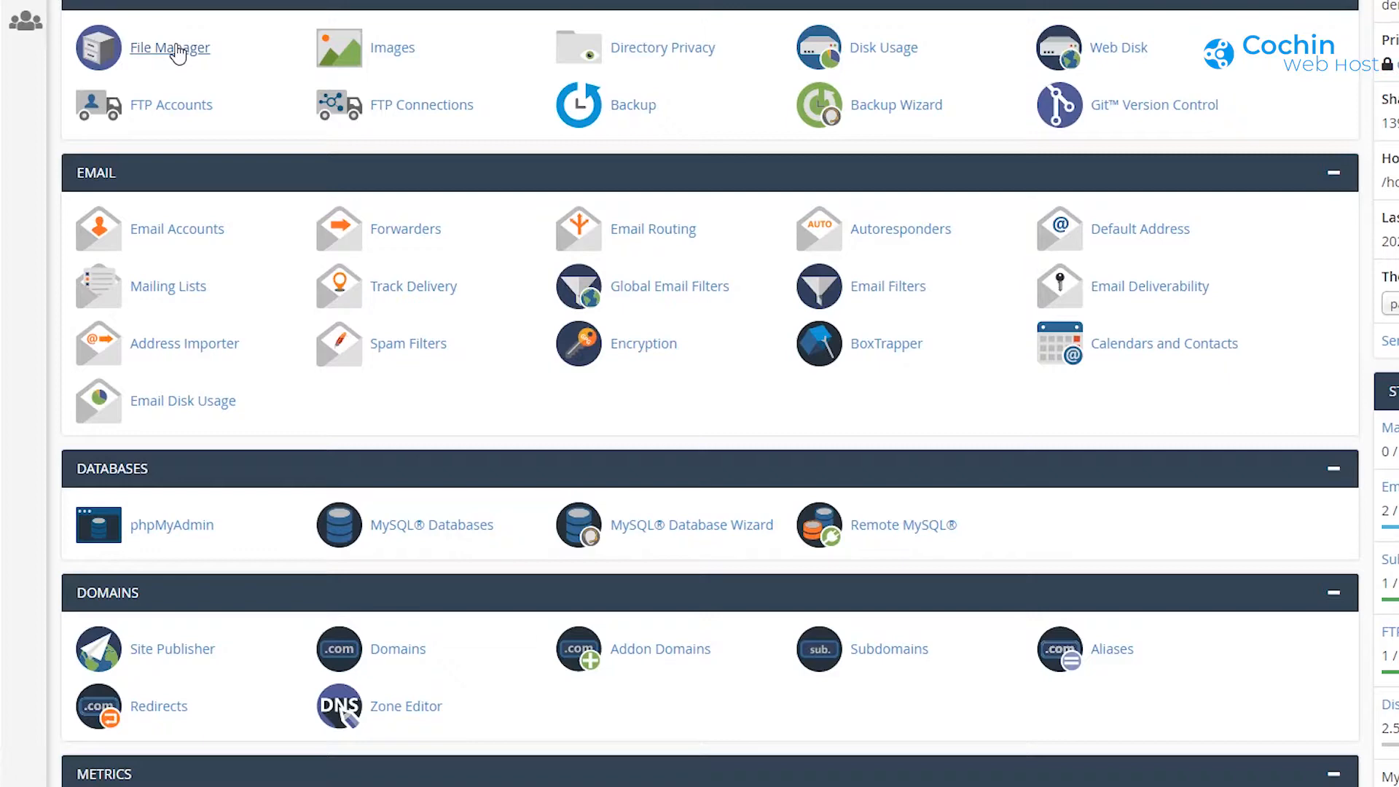
{"action": "left_click", "coordinate": [177, 50]}
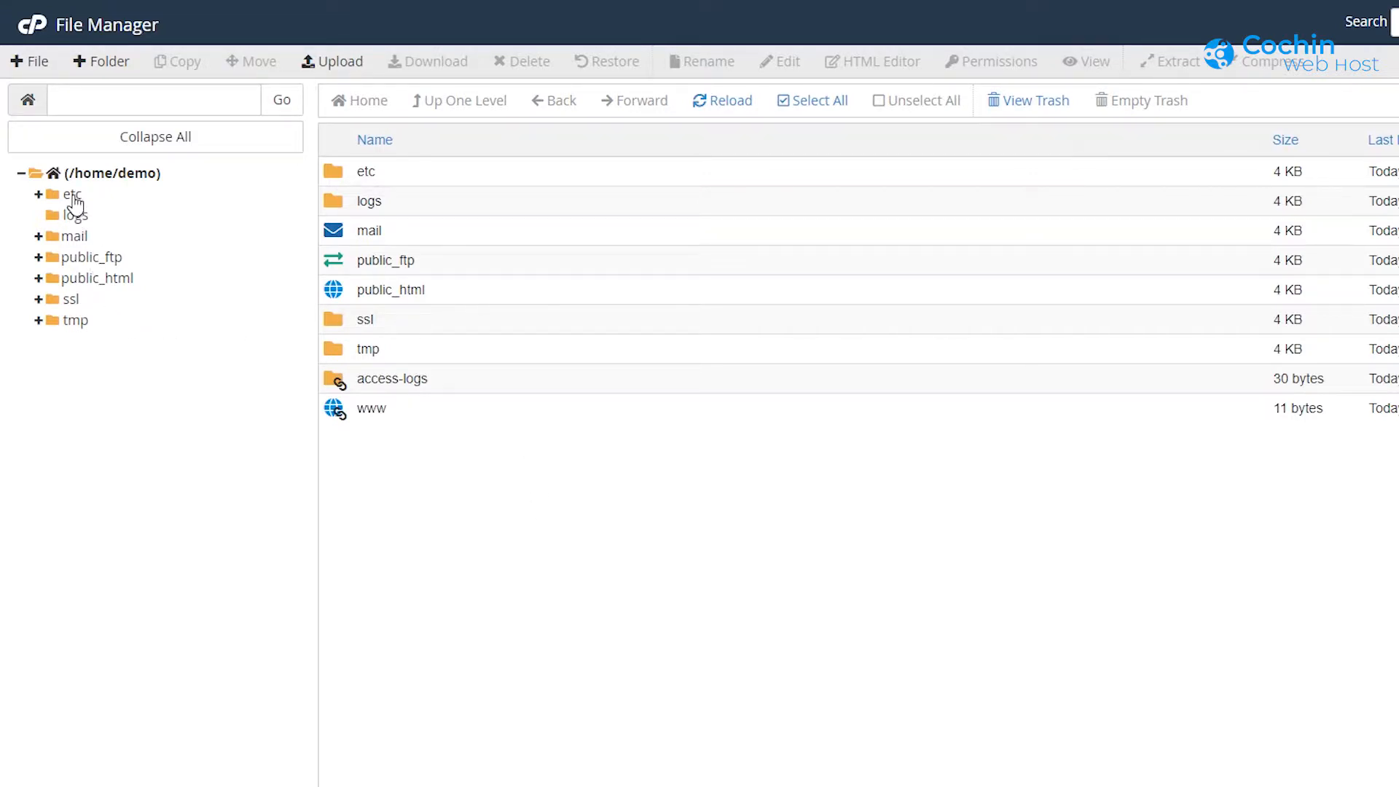
Step: Navigate the folder tree to public_html, collapsing public_ftp, to list cgi-bin, demo2.cochinwebhost.in, test and user
{"action": "left_click", "coordinate": [102, 258]}
{"action": "left_click", "coordinate": [107, 301]}
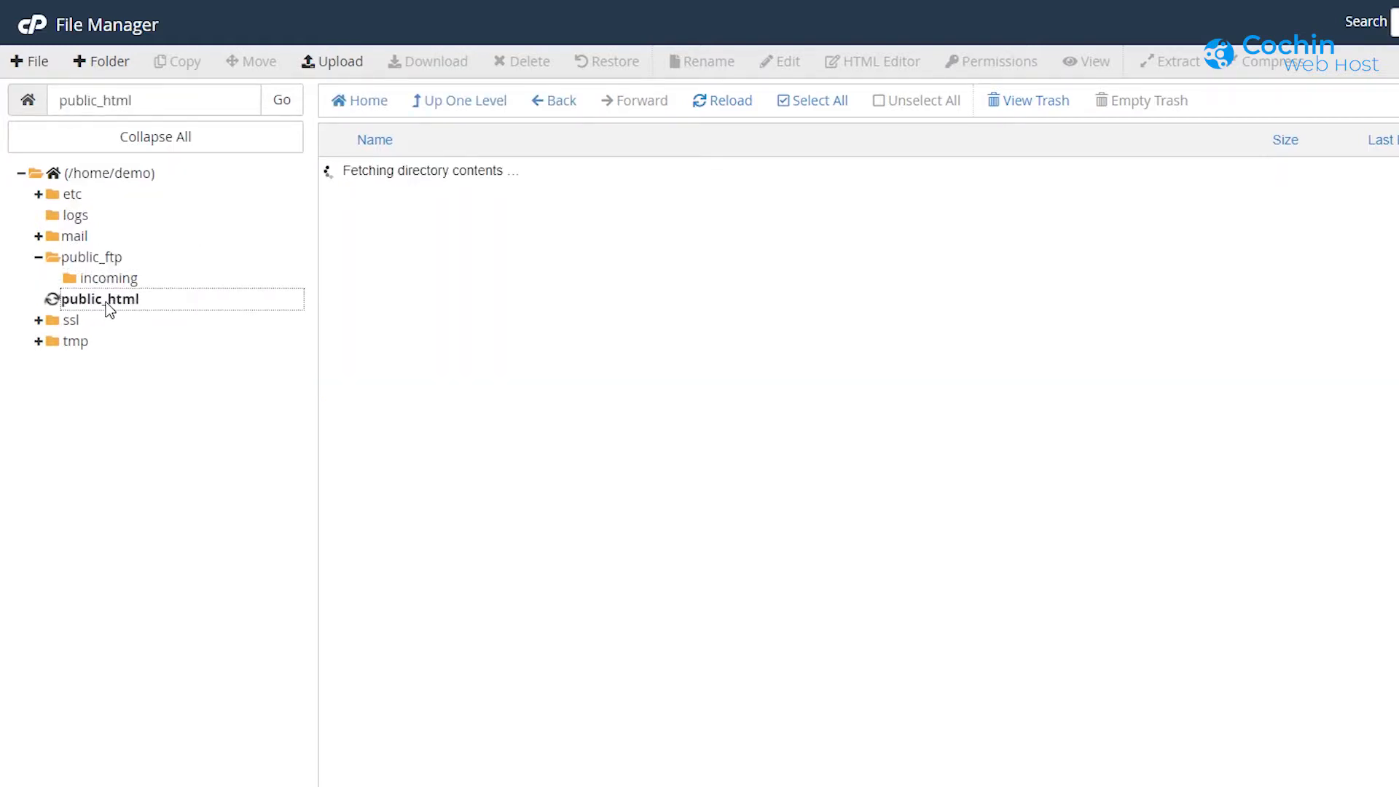
{"action": "left_click", "coordinate": [39, 258]}
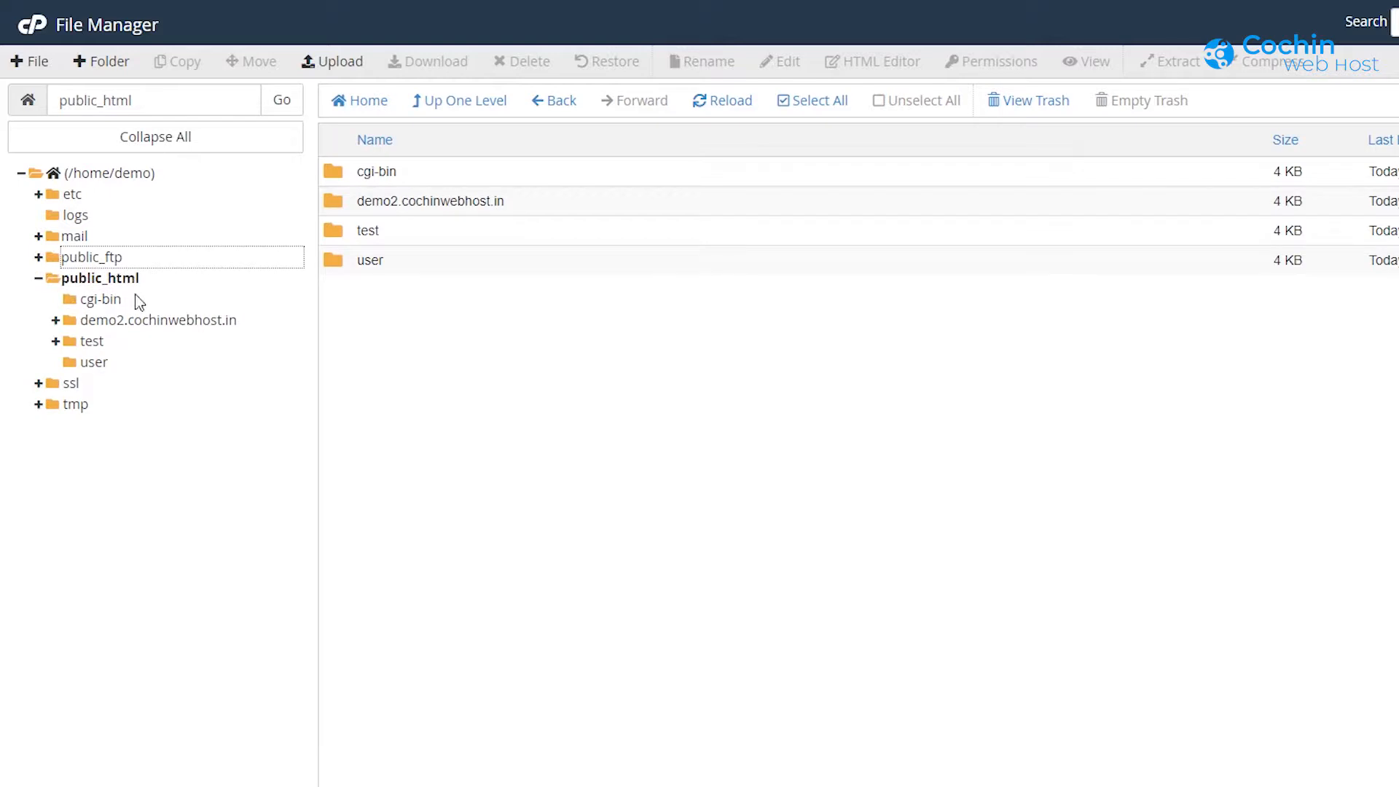
{"action": "left_click", "coordinate": [130, 280]}
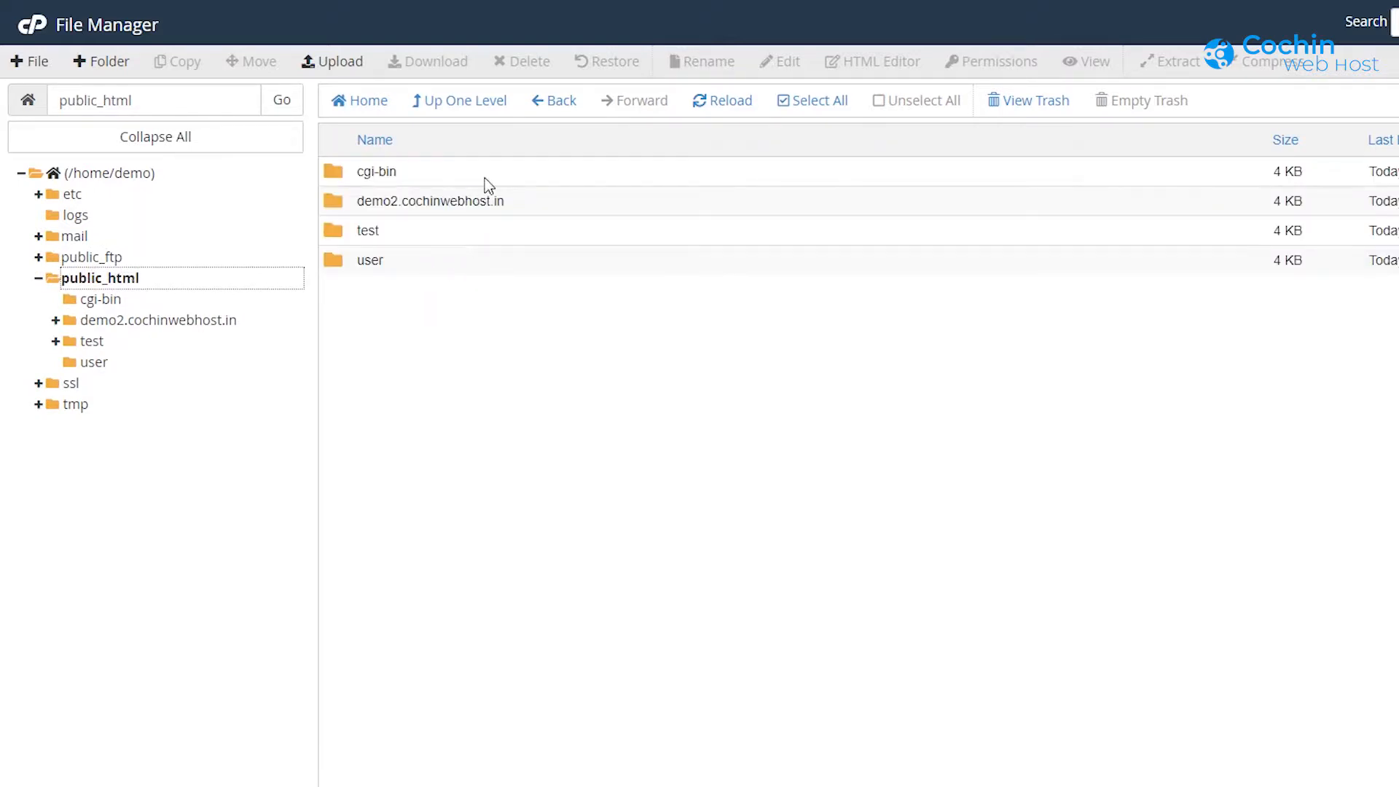
{"action": "left_click", "coordinate": [493, 339]}
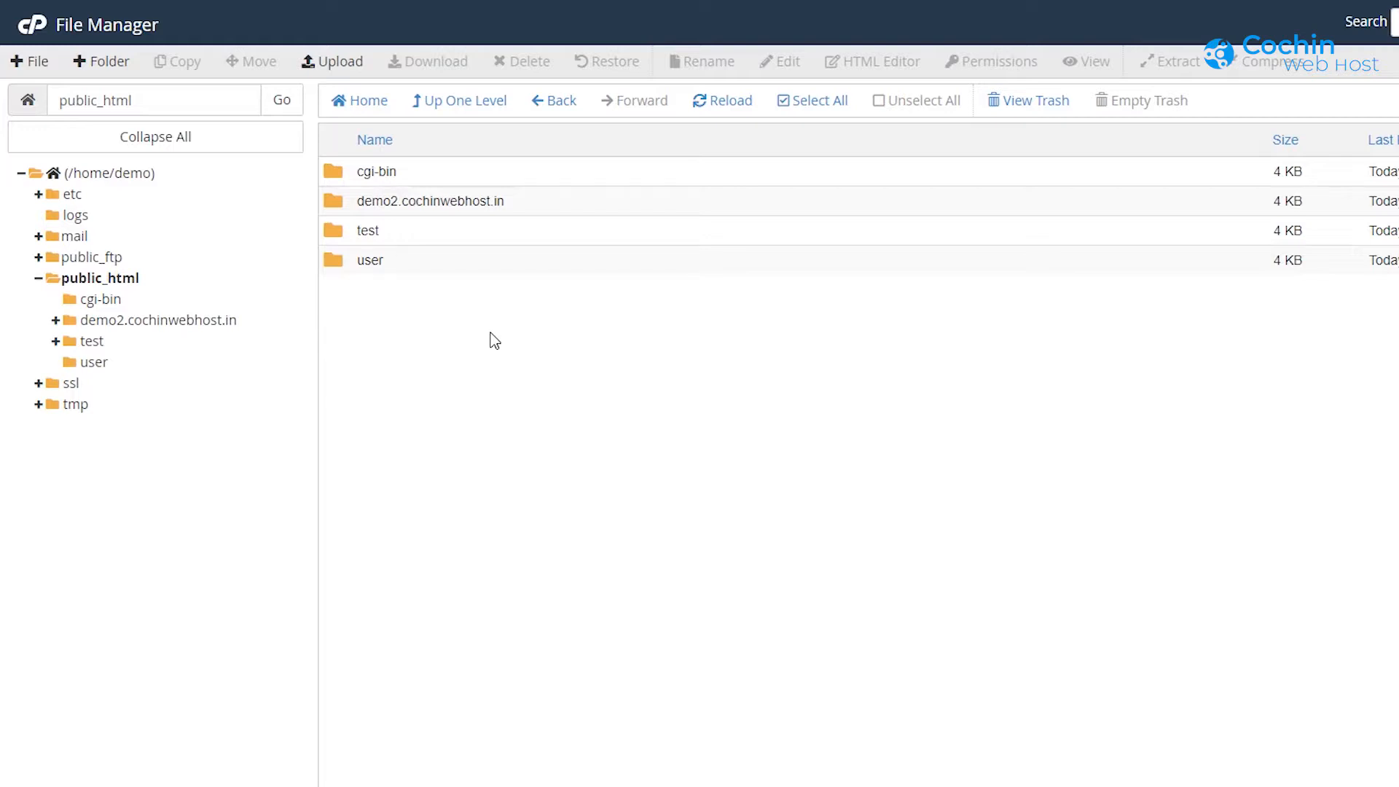
Step: Create a new file named index.html in public_html
{"action": "left_click", "coordinate": [25, 64]}
{"action": "left_click", "coordinate": [849, 419]}
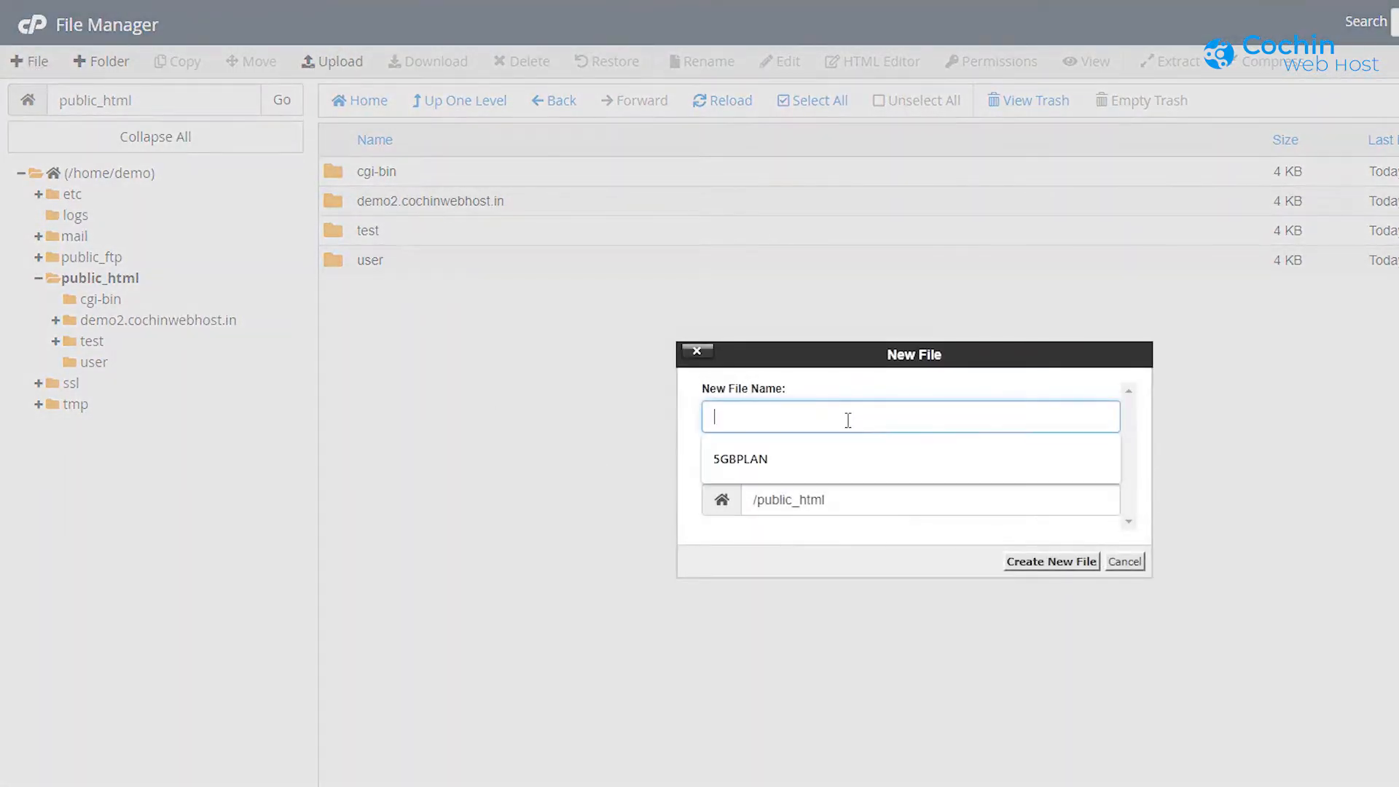
{"action": "type", "text": "ind"}
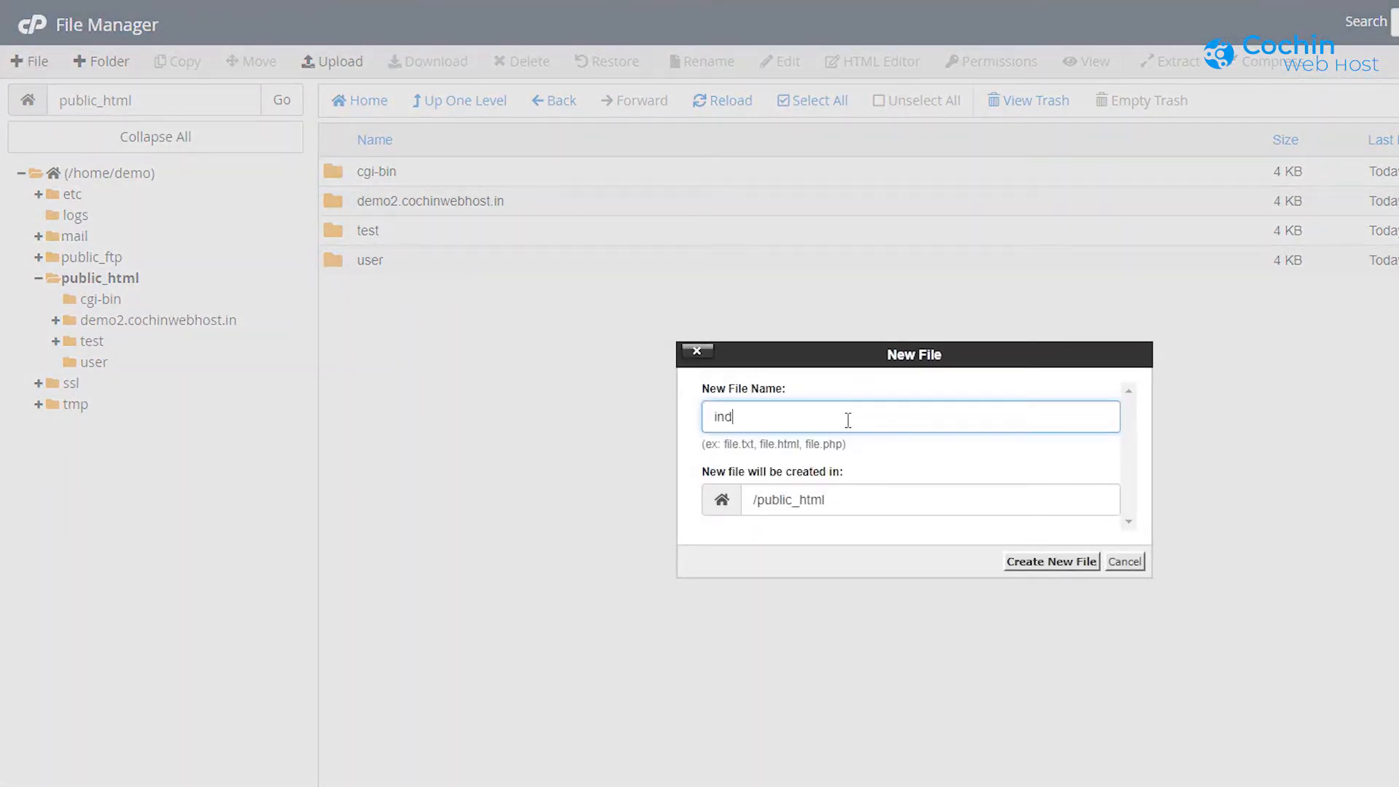
{"action": "type", "text": "ex.html"}
{"action": "left_click", "coordinate": [1052, 566]}
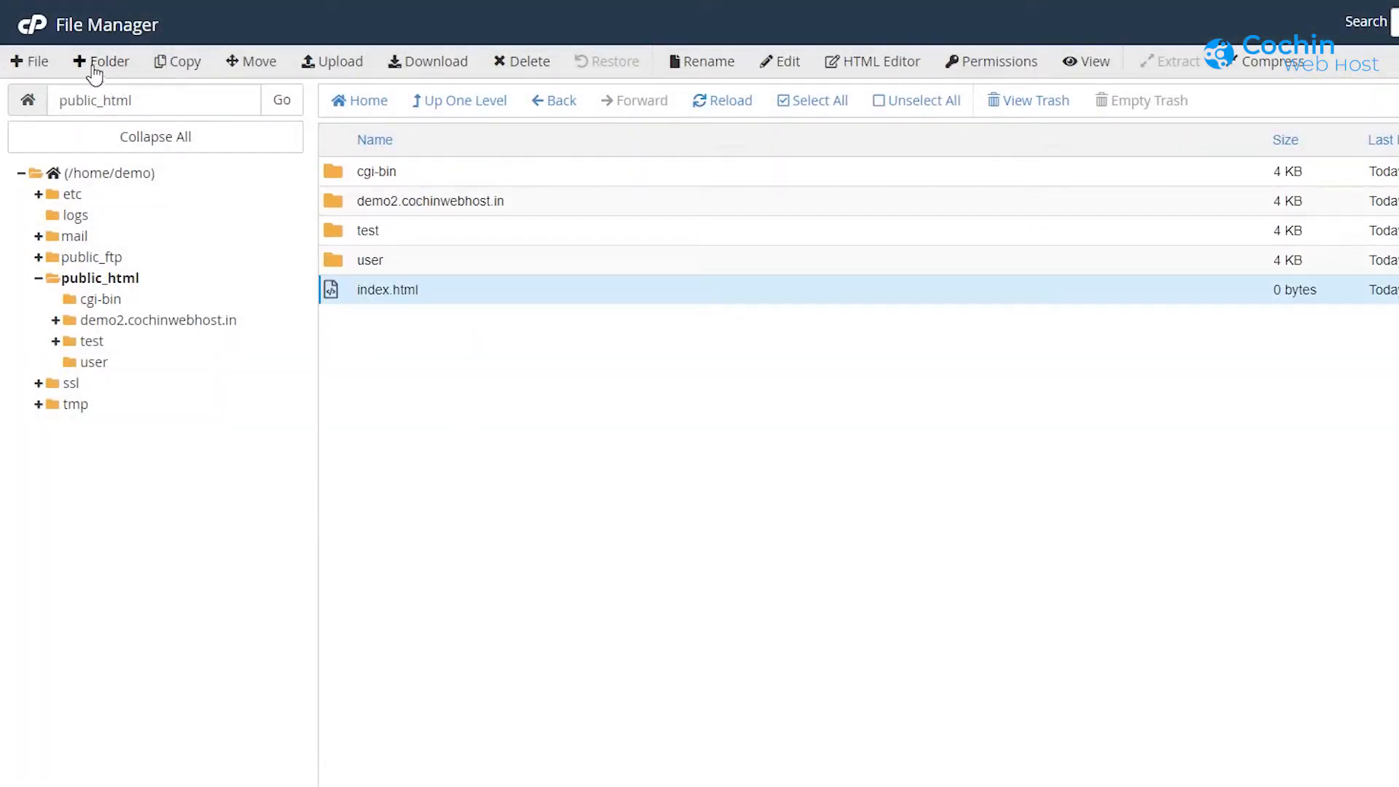
Step: Create a new folder named subfolder in public_html and select it
{"action": "left_click", "coordinate": [95, 67]}
{"action": "left_click", "coordinate": [772, 430]}
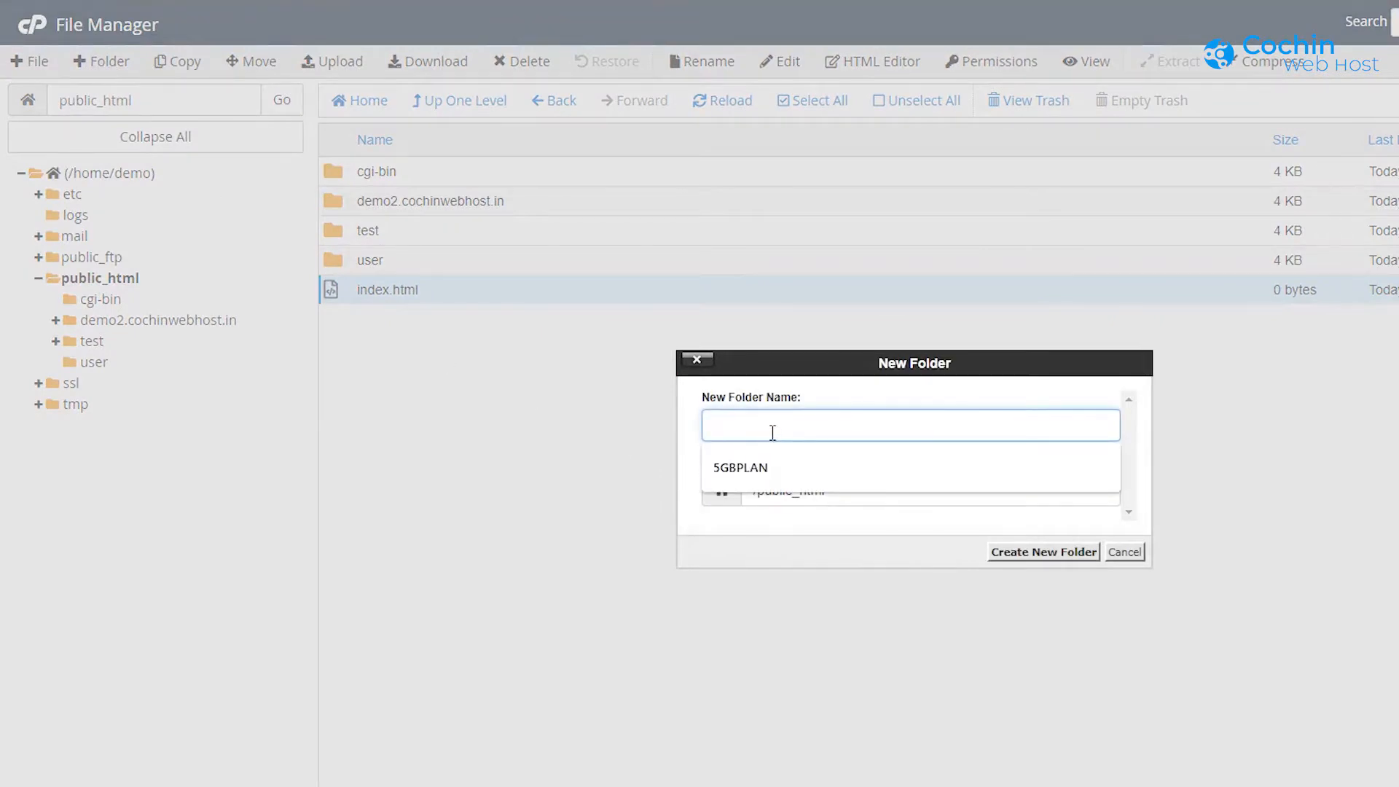
{"action": "type", "text": "s"}
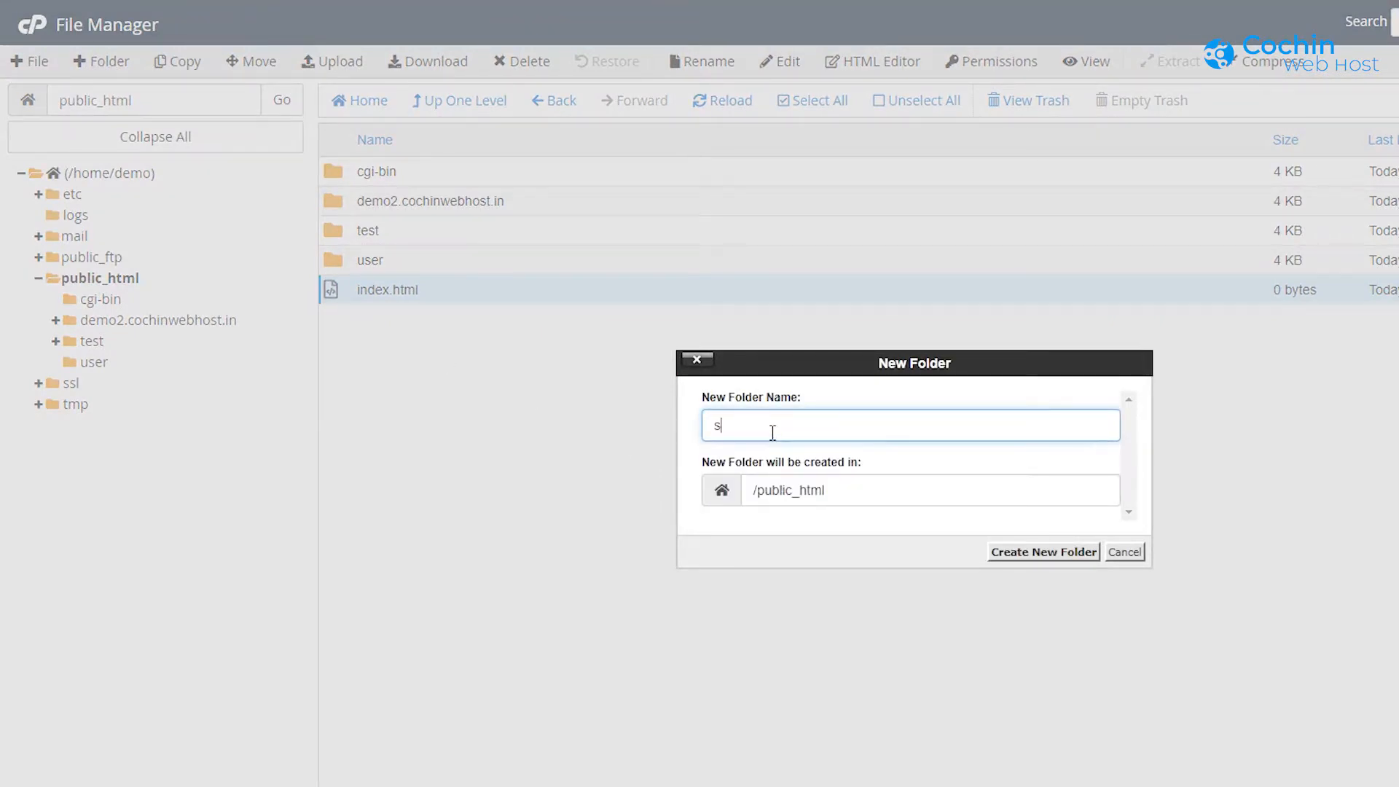
{"action": "type", "text": "ubdomain"}
{"action": "key", "text": "BackSpace"}
{"action": "key", "text": "BackSpace"}
{"action": "key", "text": "BackSpace"}
{"action": "key", "text": "BackSpace"}
{"action": "key", "text": "BackSpace"}
{"action": "key", "text": "BackSpace"}
{"action": "key", "text": "BackSpace"}
{"action": "key", "text": "BackSpace"}
{"action": "key", "text": "BackSpace"}
{"action": "type", "text": "siuber"}
{"action": "left_click", "coordinate": [1040, 554]}
{"action": "left_click", "coordinate": [419, 231]}
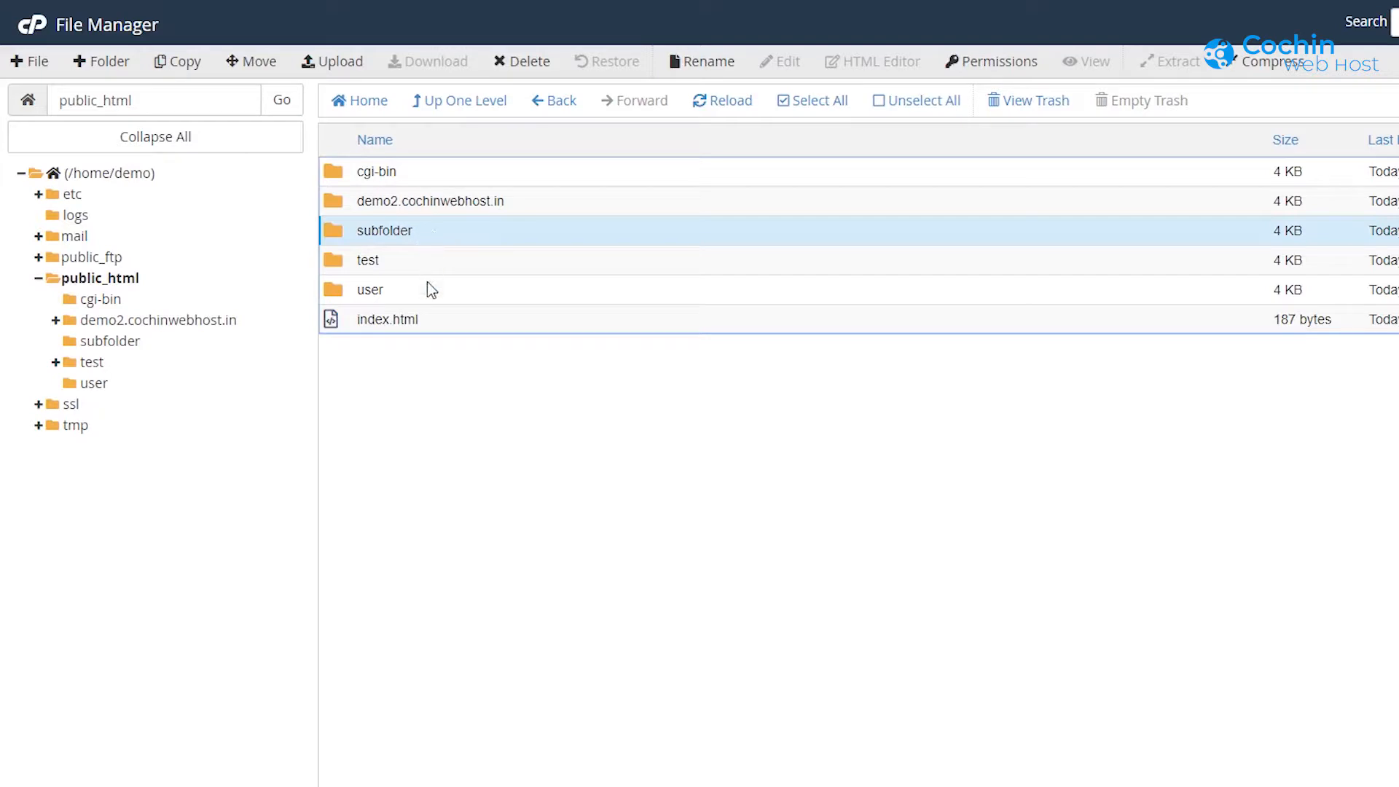
{"action": "left_click", "coordinate": [329, 70]}
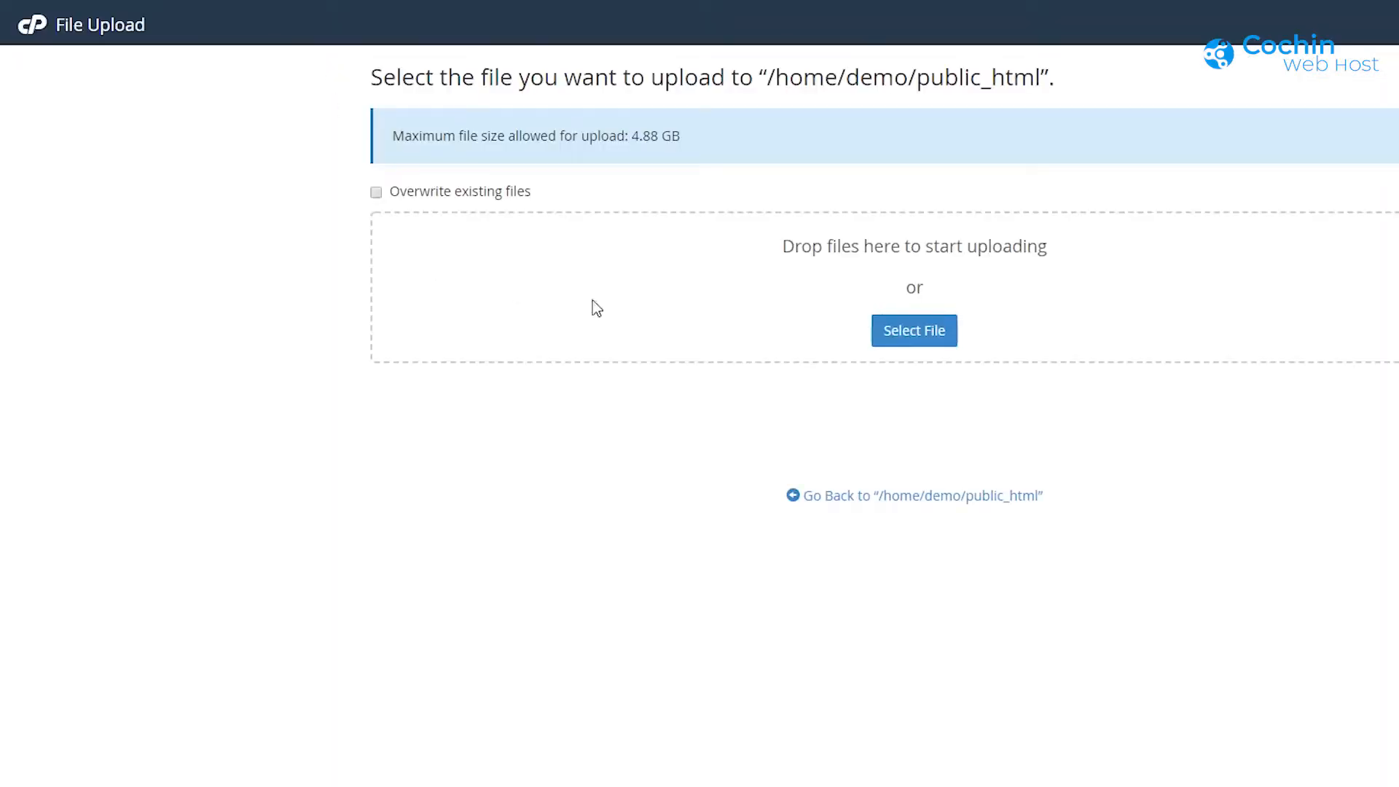
{"action": "left_click", "coordinate": [927, 344]}
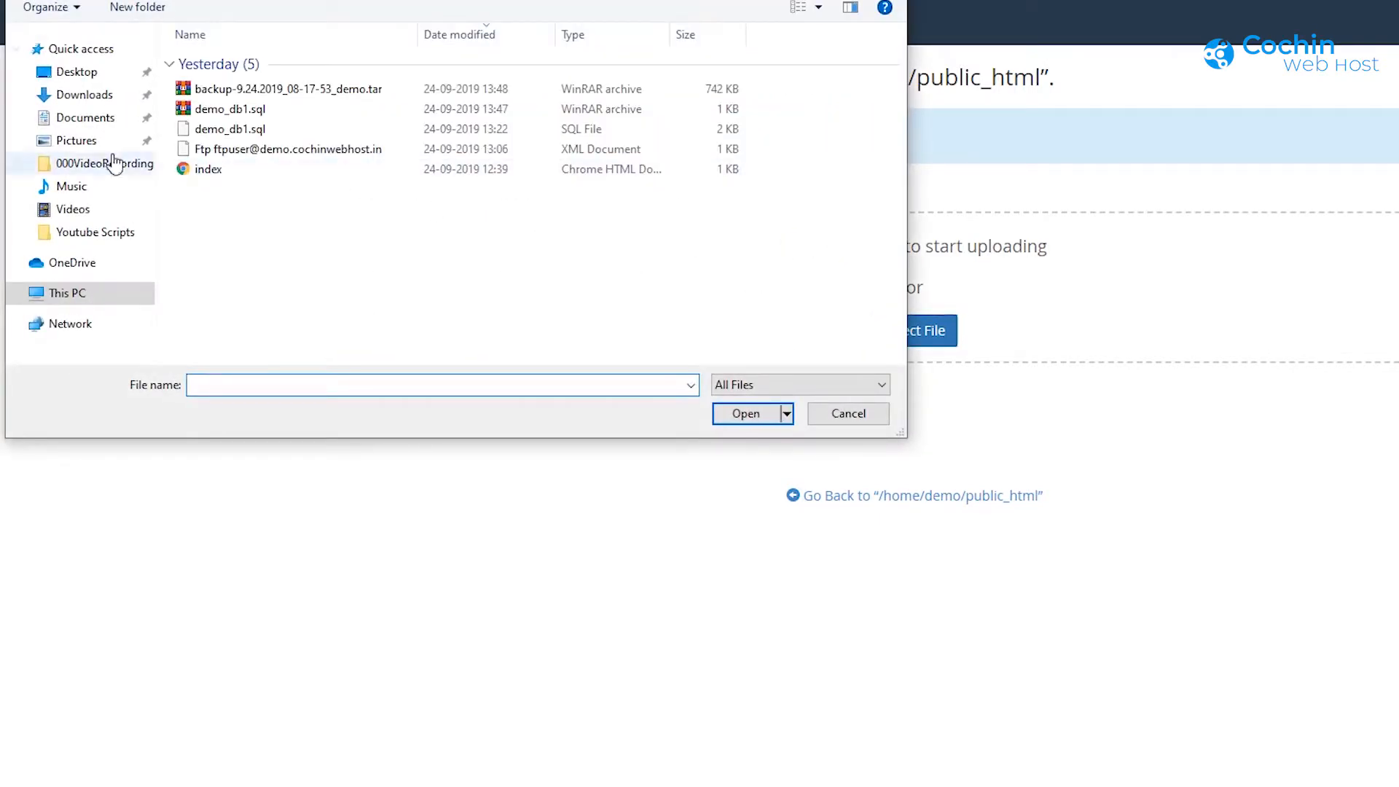
{"action": "left_click", "coordinate": [85, 118]}
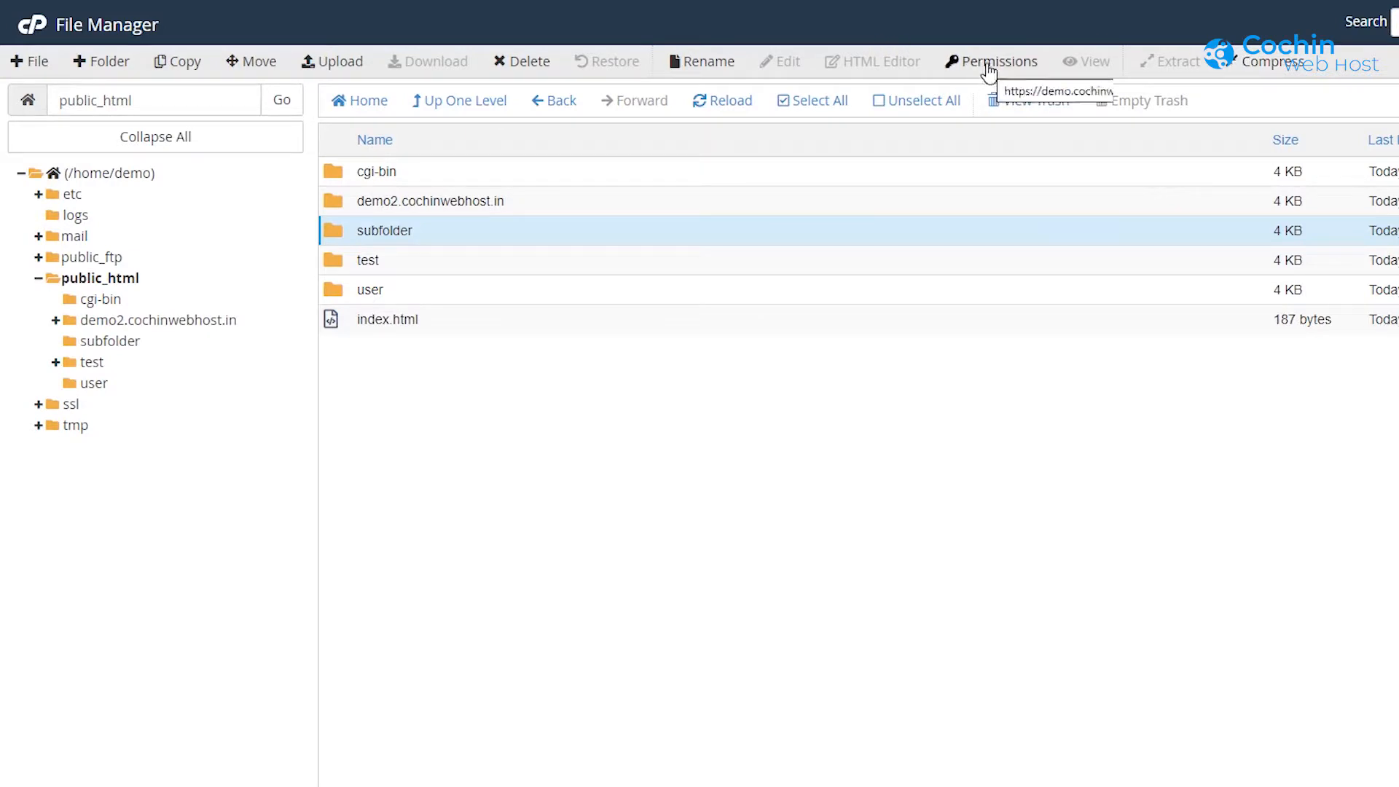
Step: Select index.html and view its permissions without changing them
{"action": "left_click", "coordinate": [422, 317]}
{"action": "left_click", "coordinate": [1004, 66]}
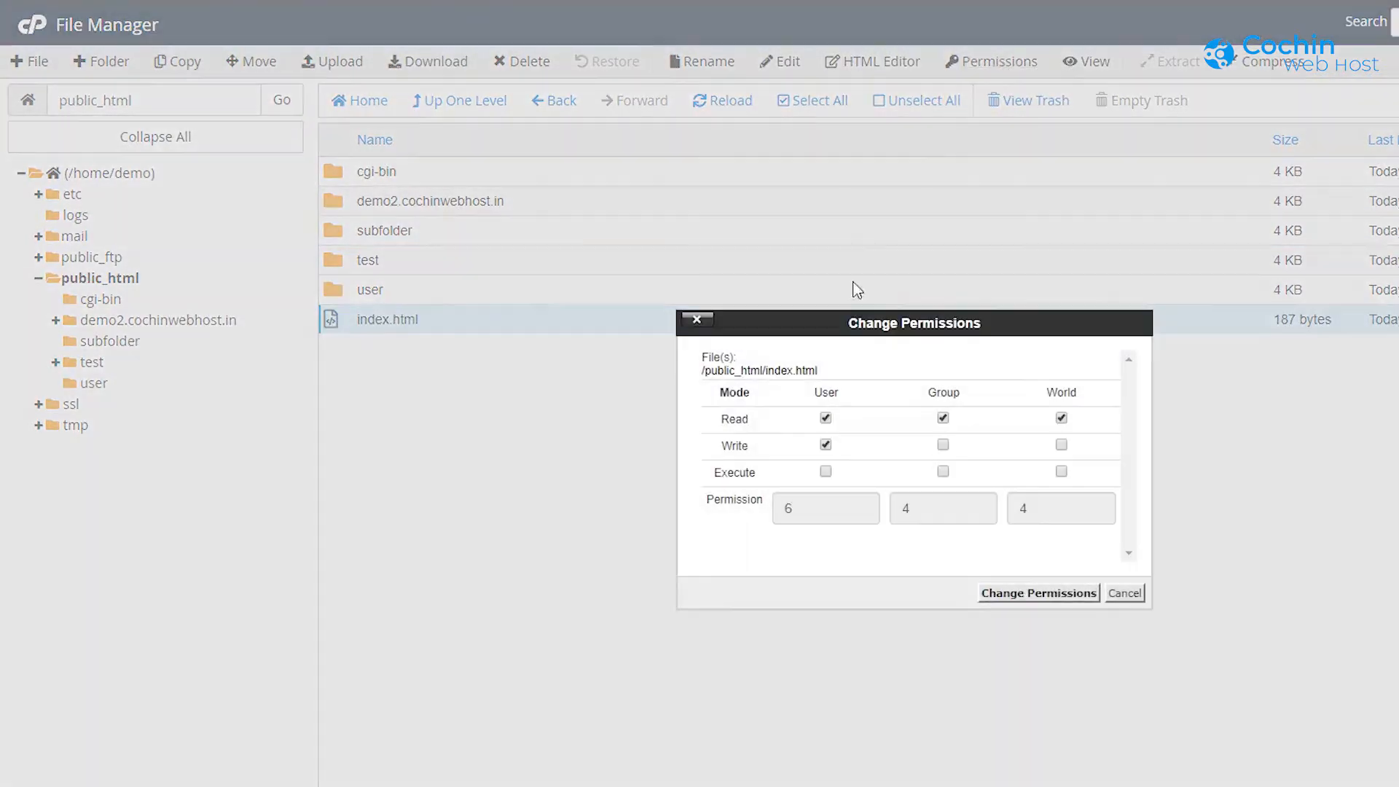
{"action": "left_click", "coordinate": [1133, 599]}
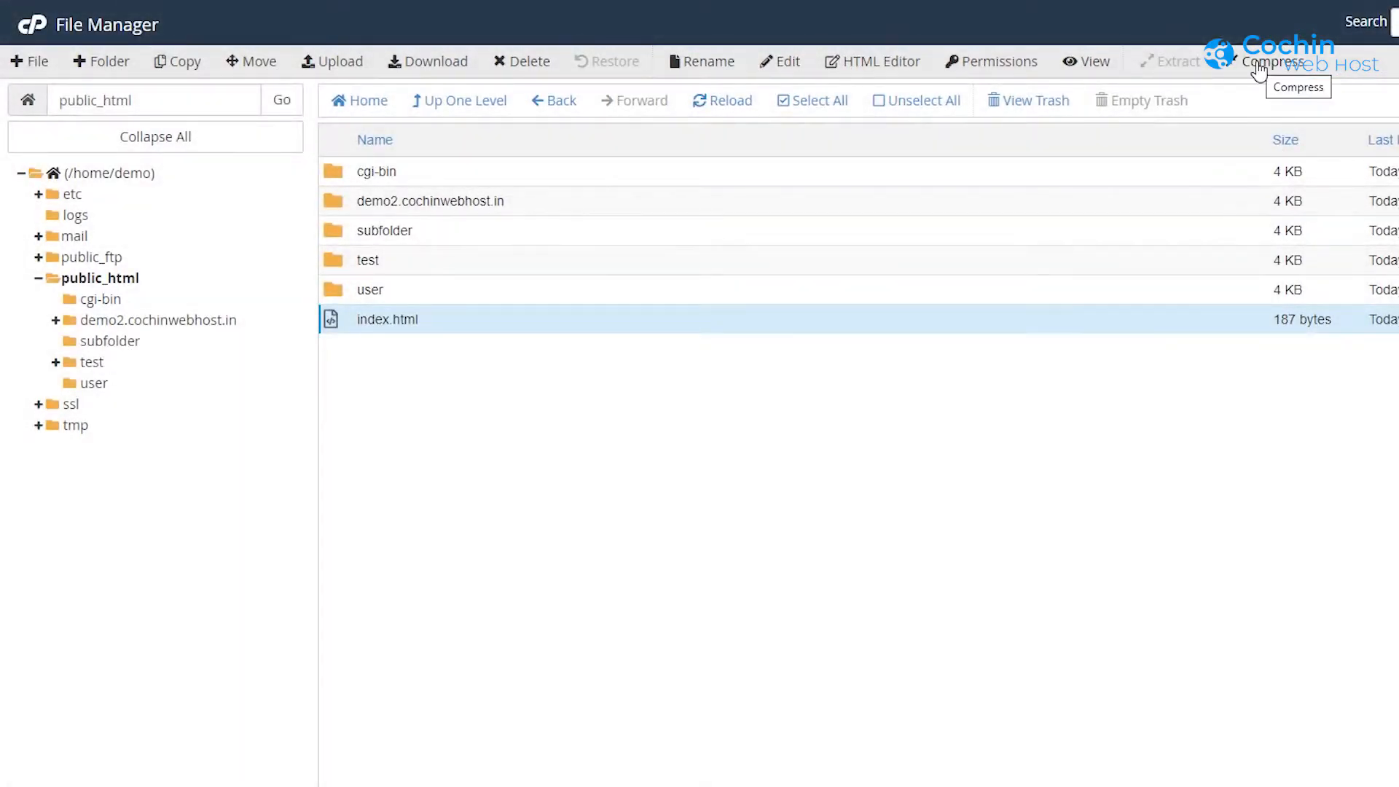
Step: Compress index.html as a Zip Archive into index.html.zip
{"action": "left_click", "coordinate": [1264, 63]}
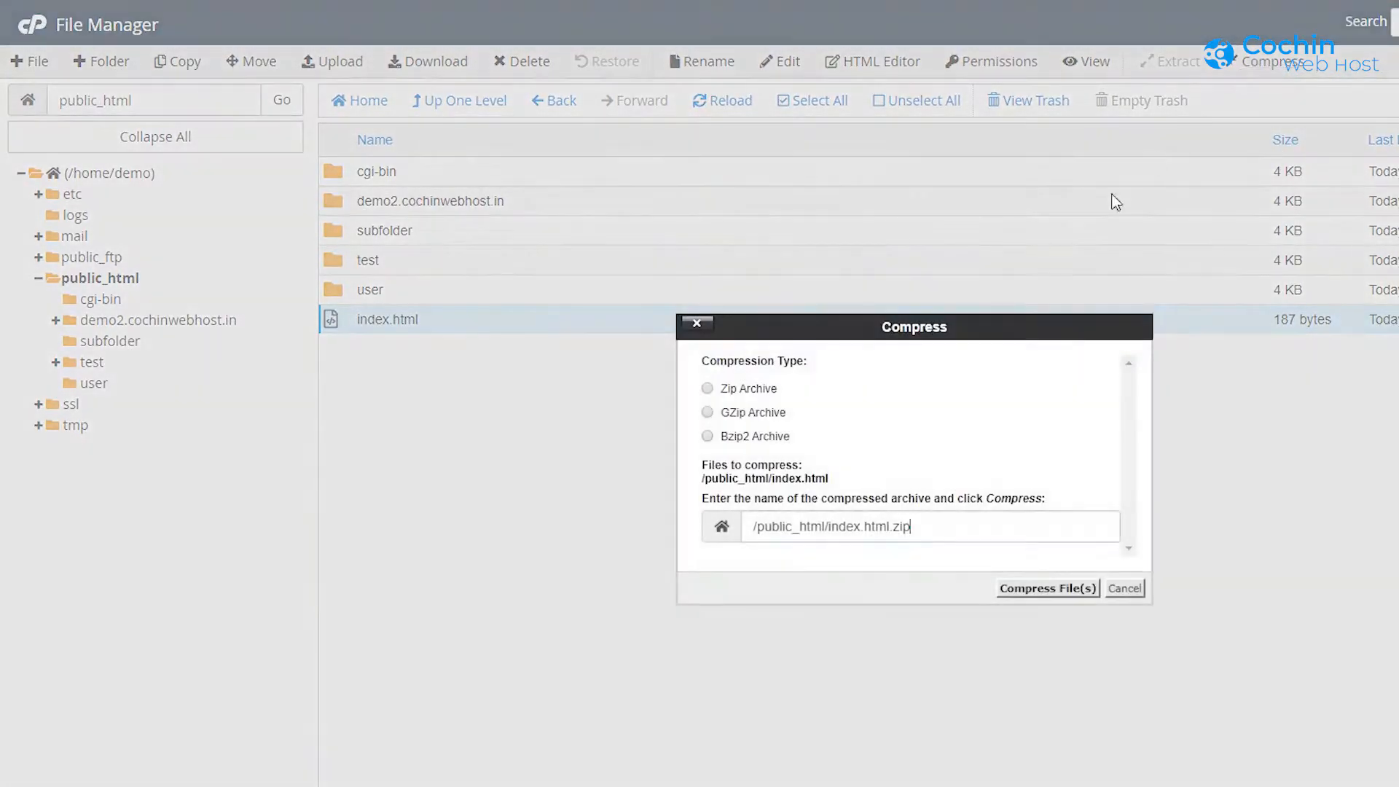
{"action": "left_click", "coordinate": [707, 388]}
{"action": "left_click", "coordinate": [1044, 590]}
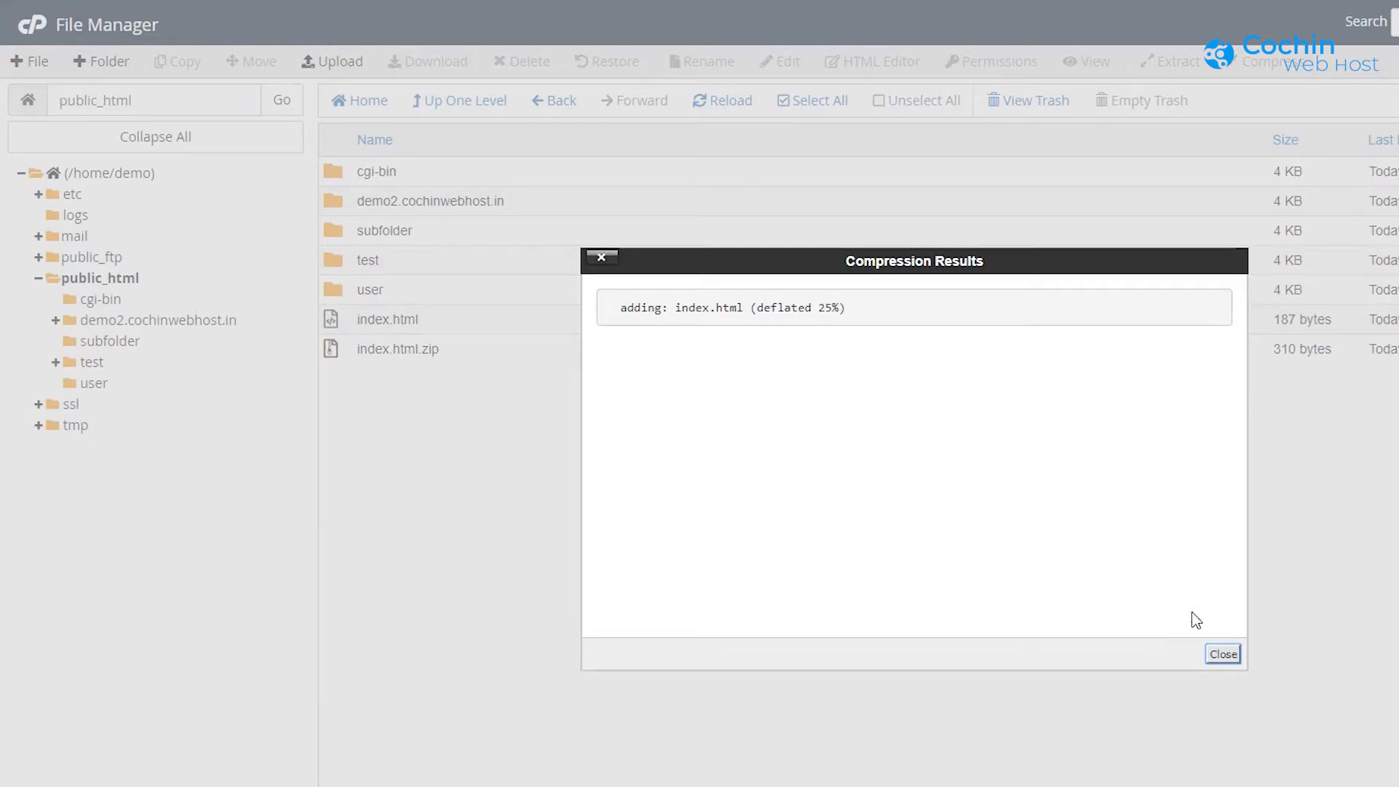
{"action": "left_click", "coordinate": [1223, 656]}
{"action": "left_click", "coordinate": [457, 348]}
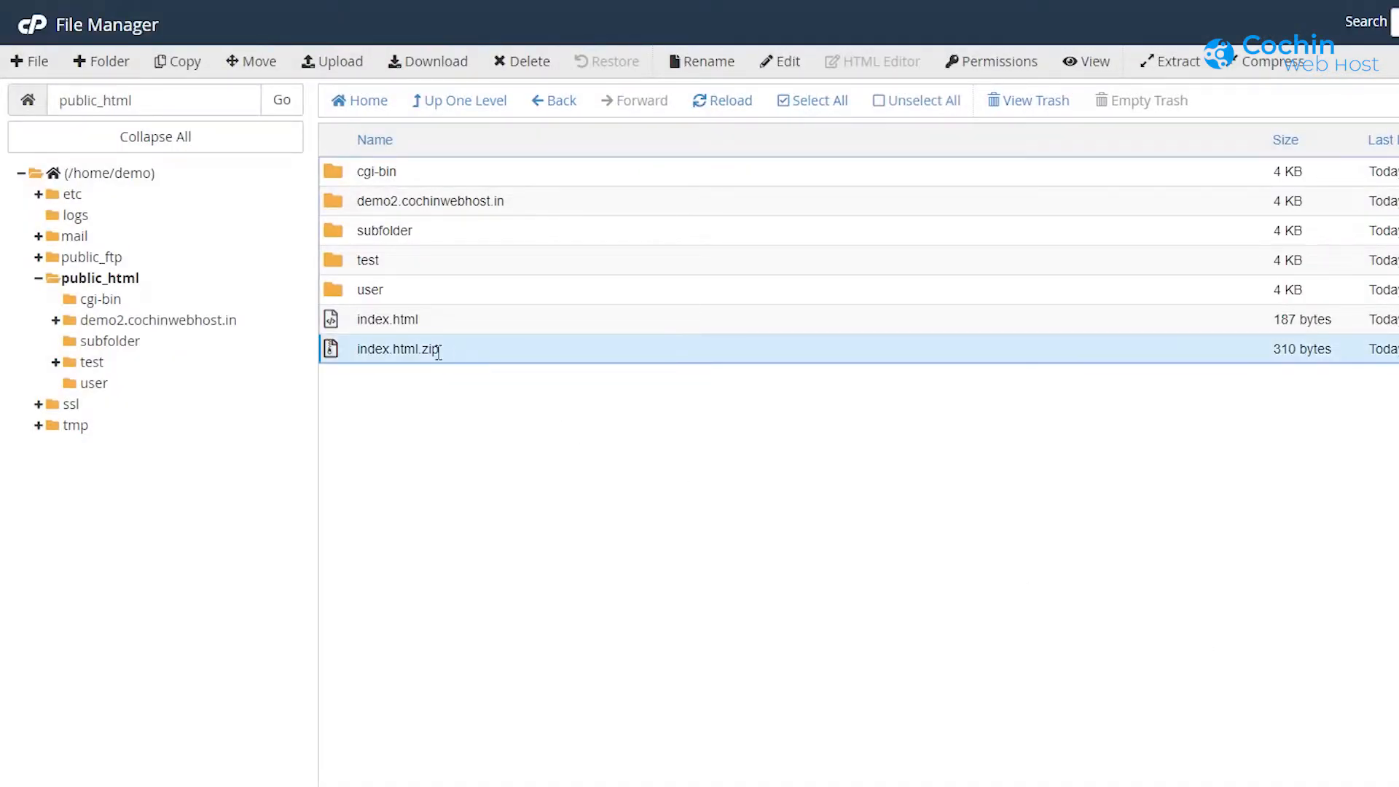
Step: Extract index.html.zip into /public_html and close the extraction results
{"action": "left_click", "coordinate": [1171, 62]}
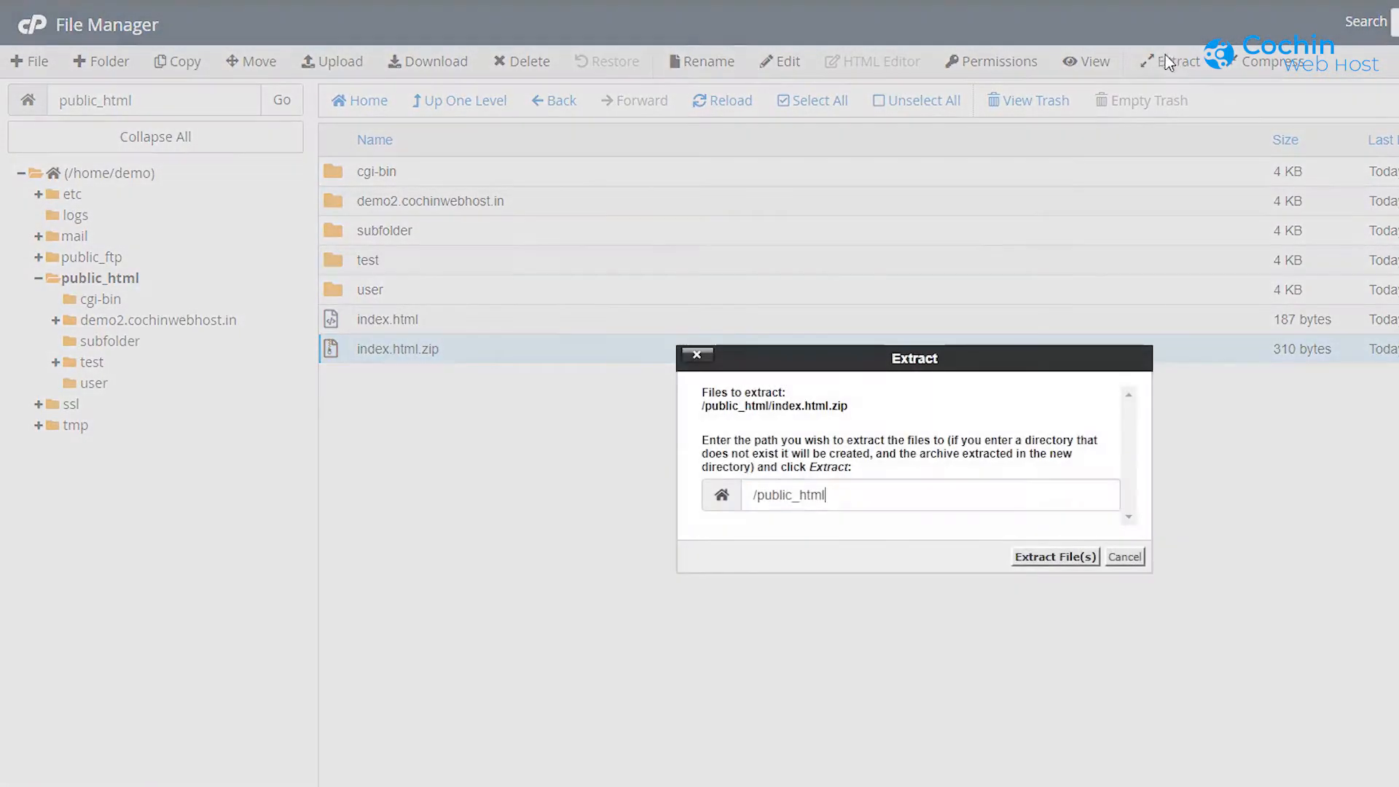
{"action": "left_click", "coordinate": [1055, 560]}
{"action": "left_click", "coordinate": [1225, 654]}
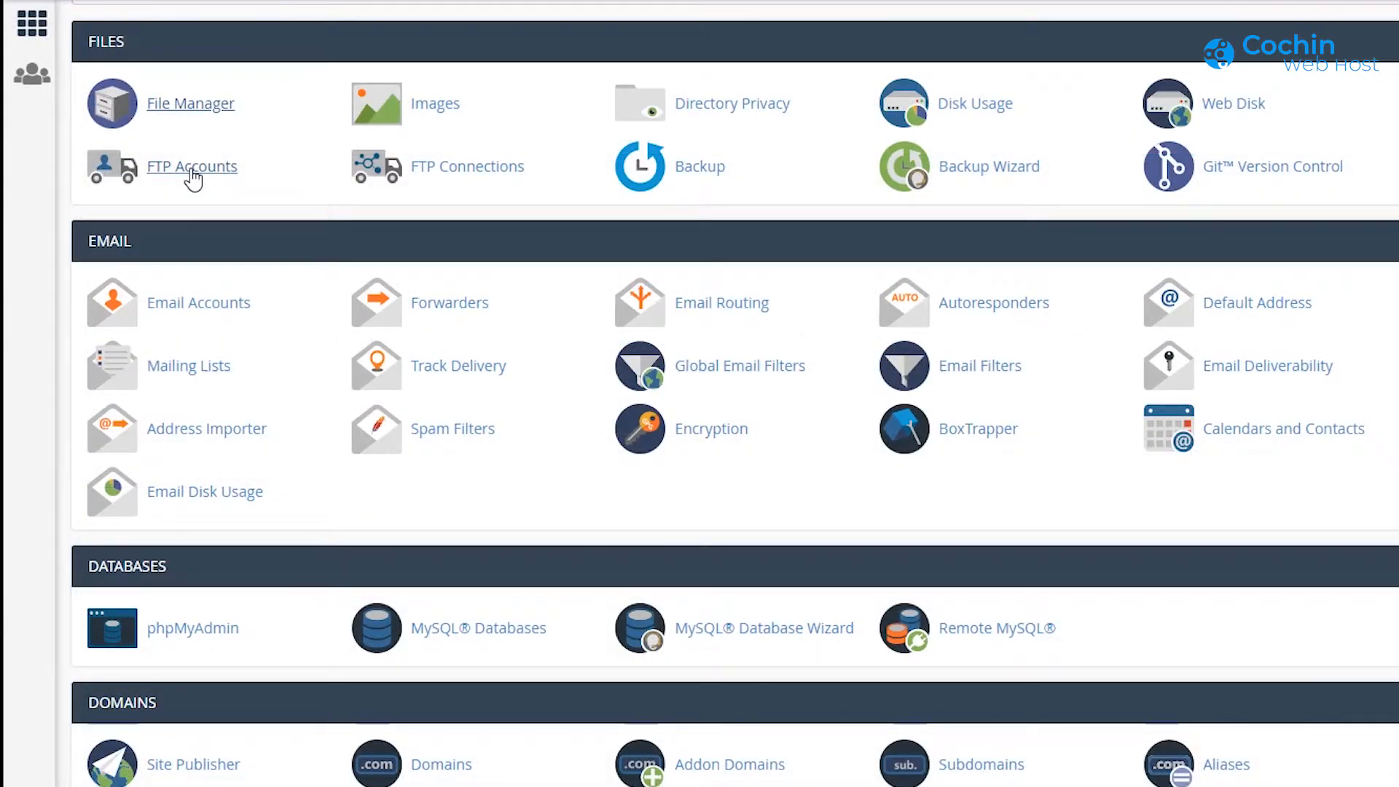
Step: In FTP Accounts, enter login 'ftpuser' on the demo.cochinwebhost.in domain
{"action": "left_click", "coordinate": [192, 168]}
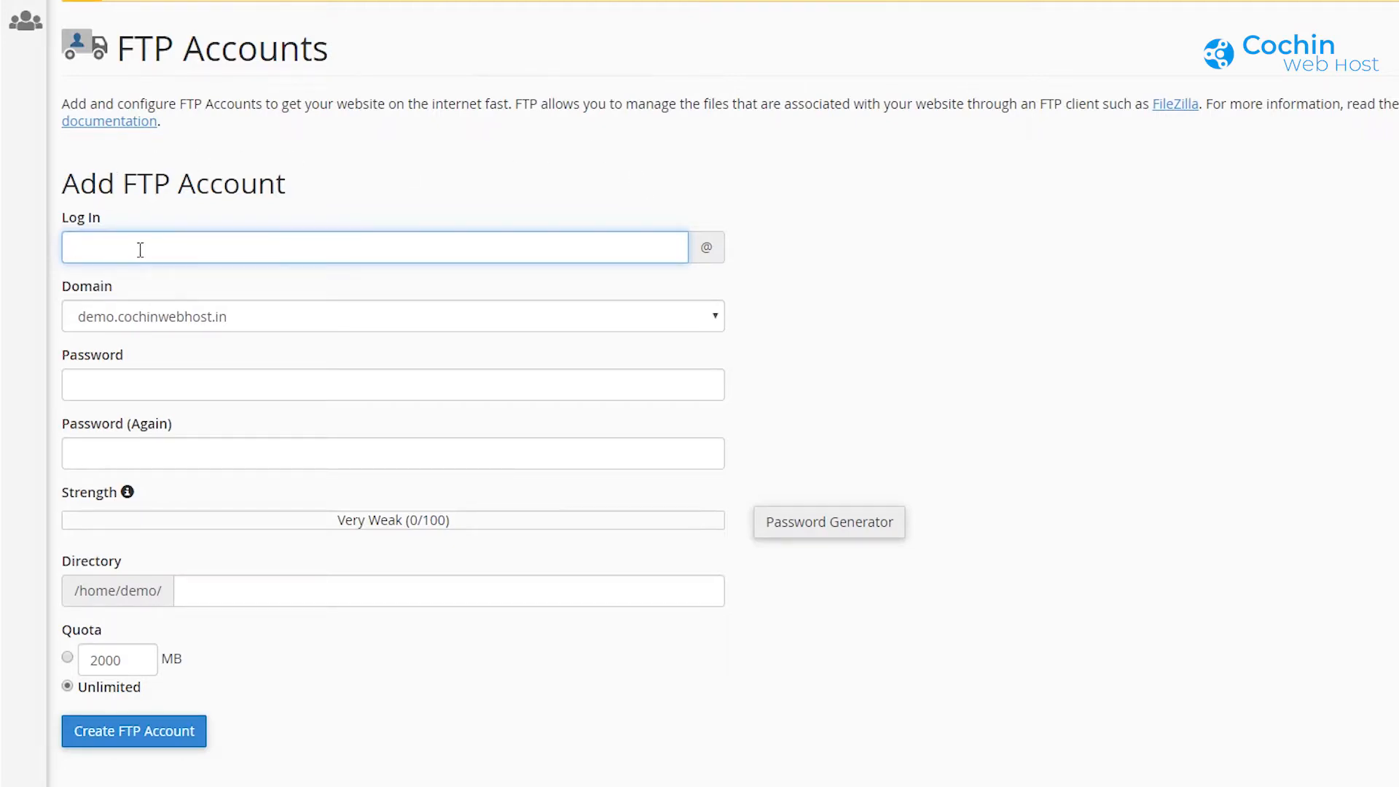
{"action": "type", "text": "ftpuser"}
{"action": "left_click", "coordinate": [244, 319]}
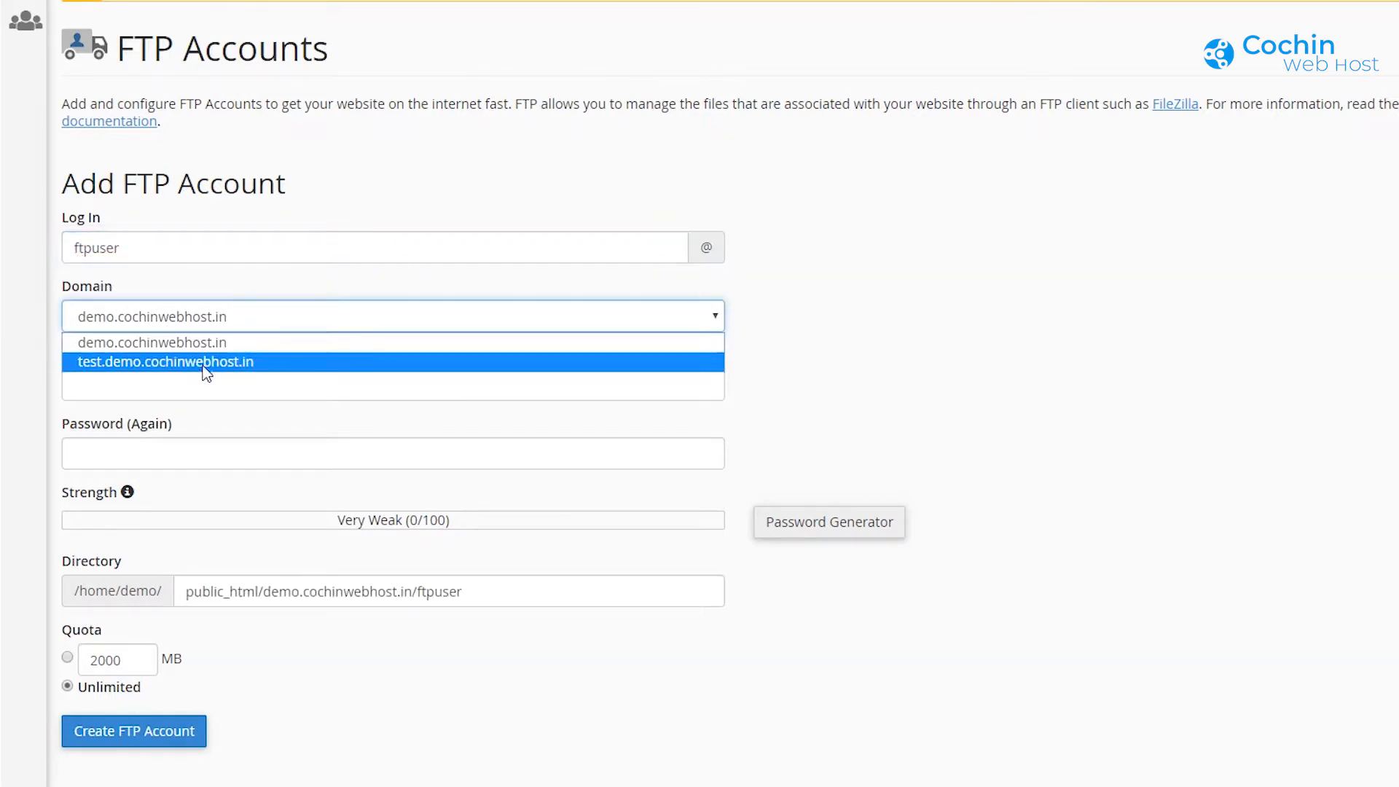
{"action": "left_click", "coordinate": [203, 365]}
{"action": "left_click", "coordinate": [225, 323]}
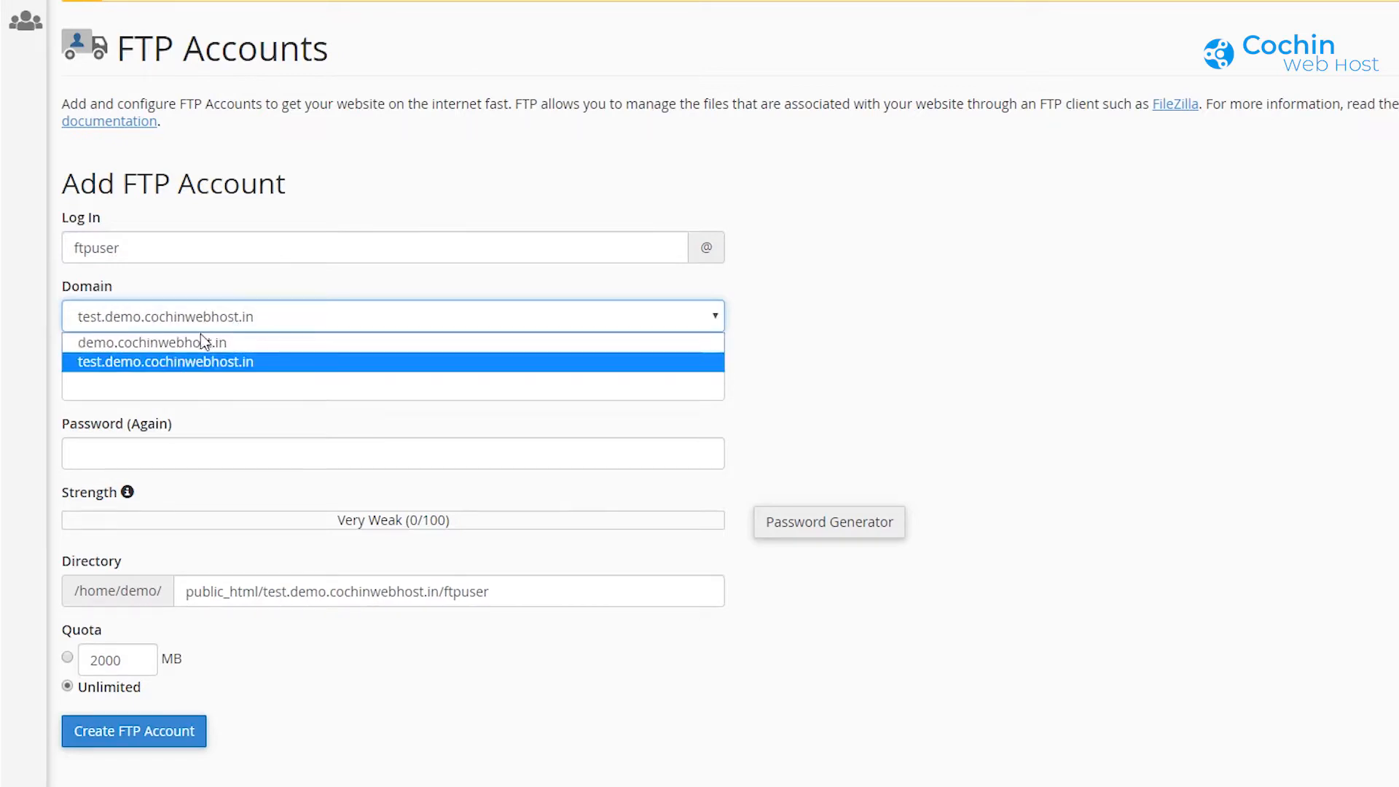
{"action": "left_click", "coordinate": [173, 366]}
{"action": "left_click", "coordinate": [165, 394]}
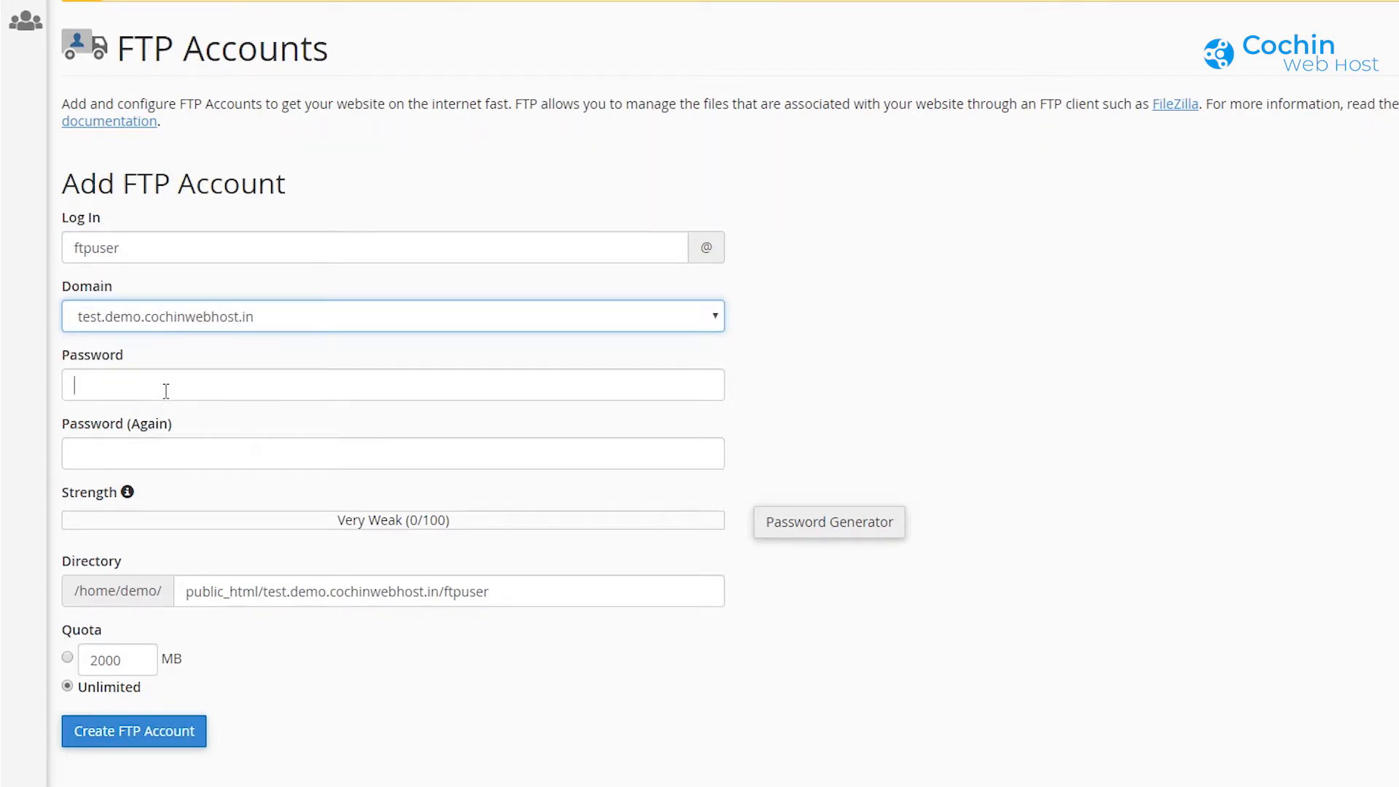
{"action": "left_click", "coordinate": [216, 325]}
{"action": "left_click", "coordinate": [202, 347]}
Step: Fill both password fields with a generated very strong password, copied for safekeeping
{"action": "left_click", "coordinate": [154, 383]}
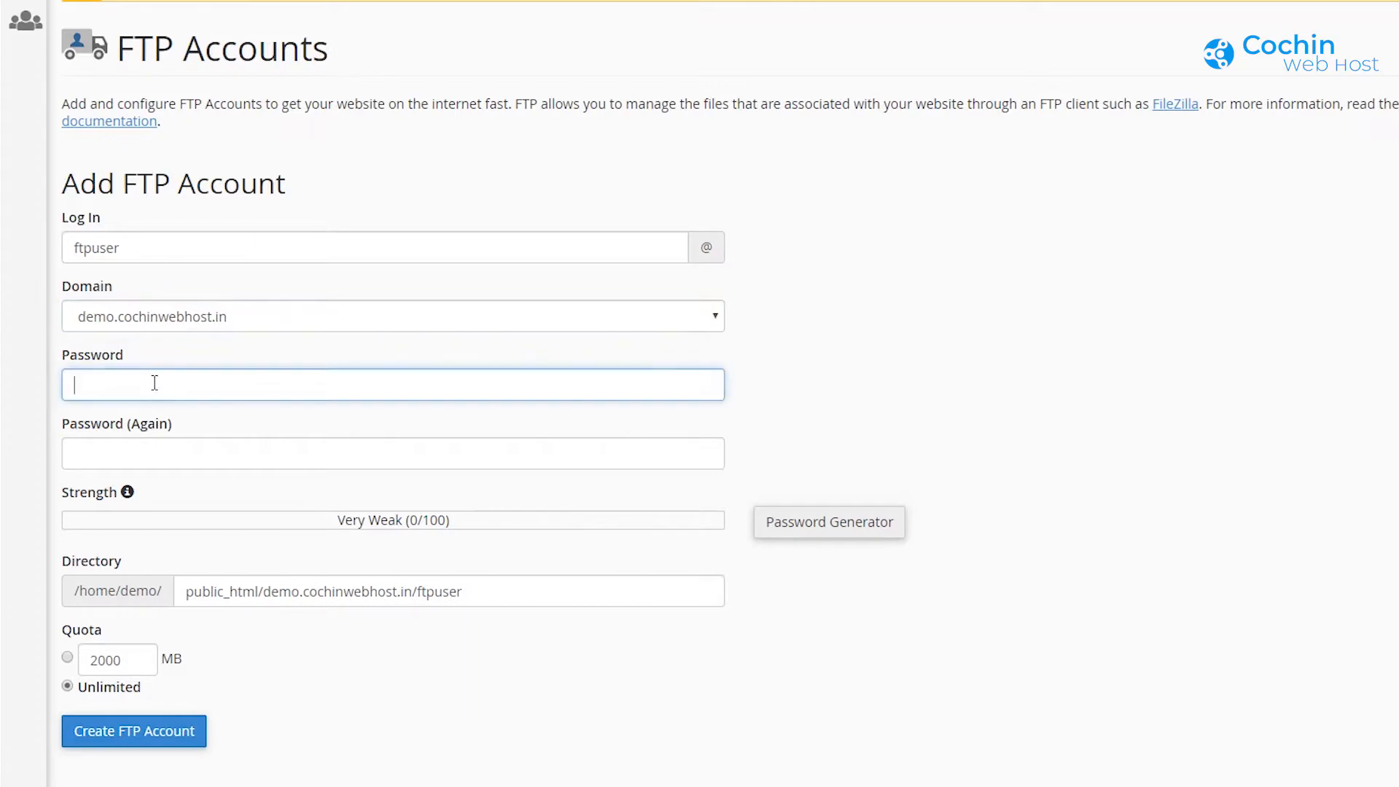
{"action": "left_click", "coordinate": [148, 446]}
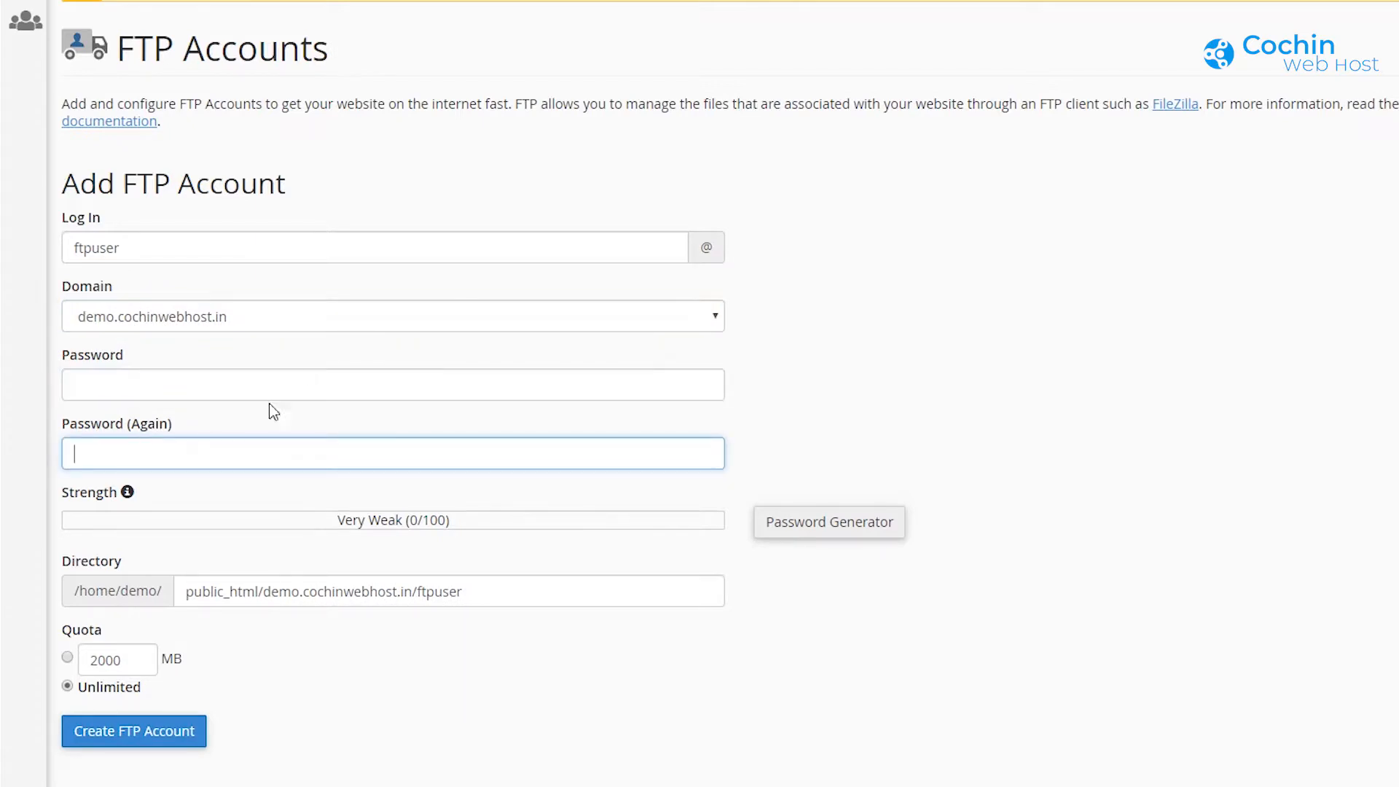
{"action": "left_click", "coordinate": [839, 531]}
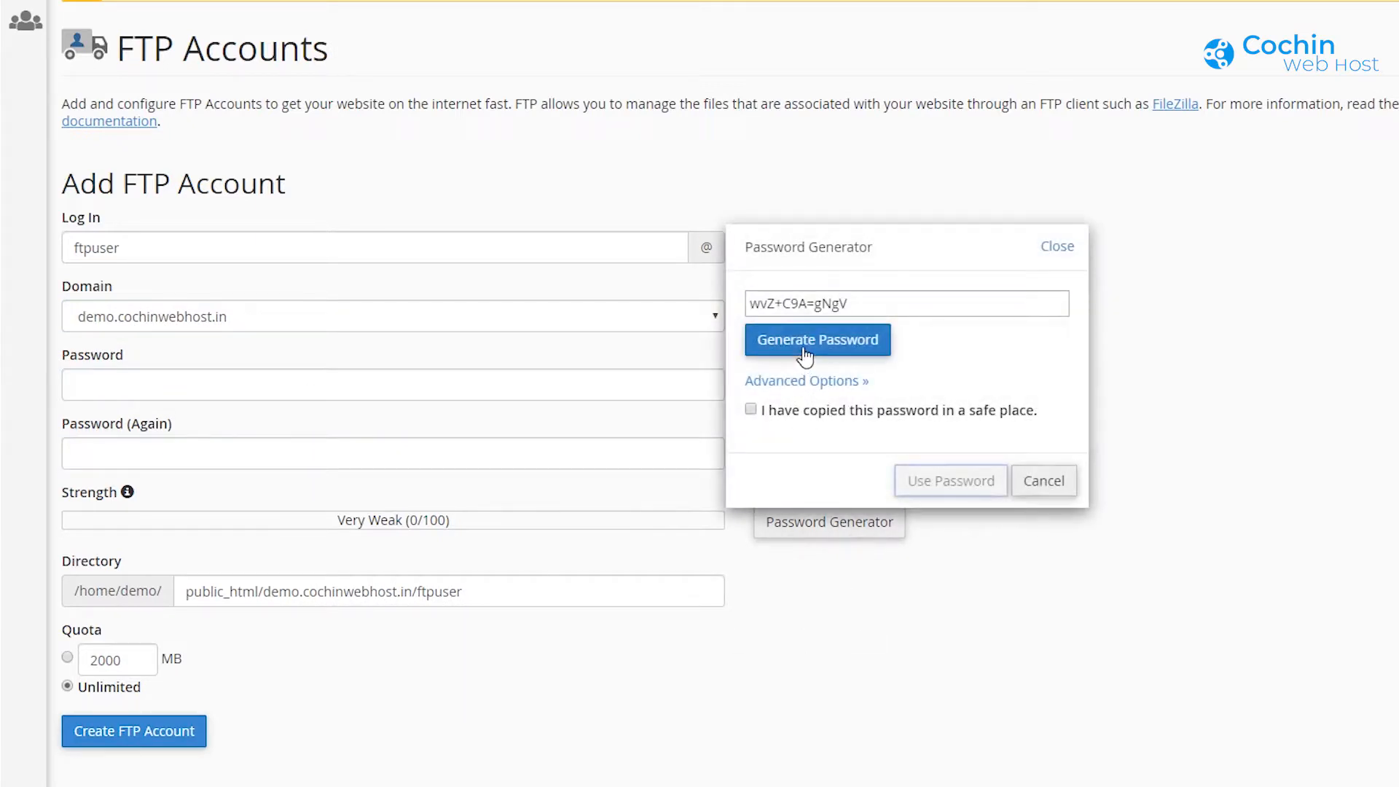
{"action": "left_click_drag", "start_coordinate": [864, 309], "coordinate": [711, 314]}
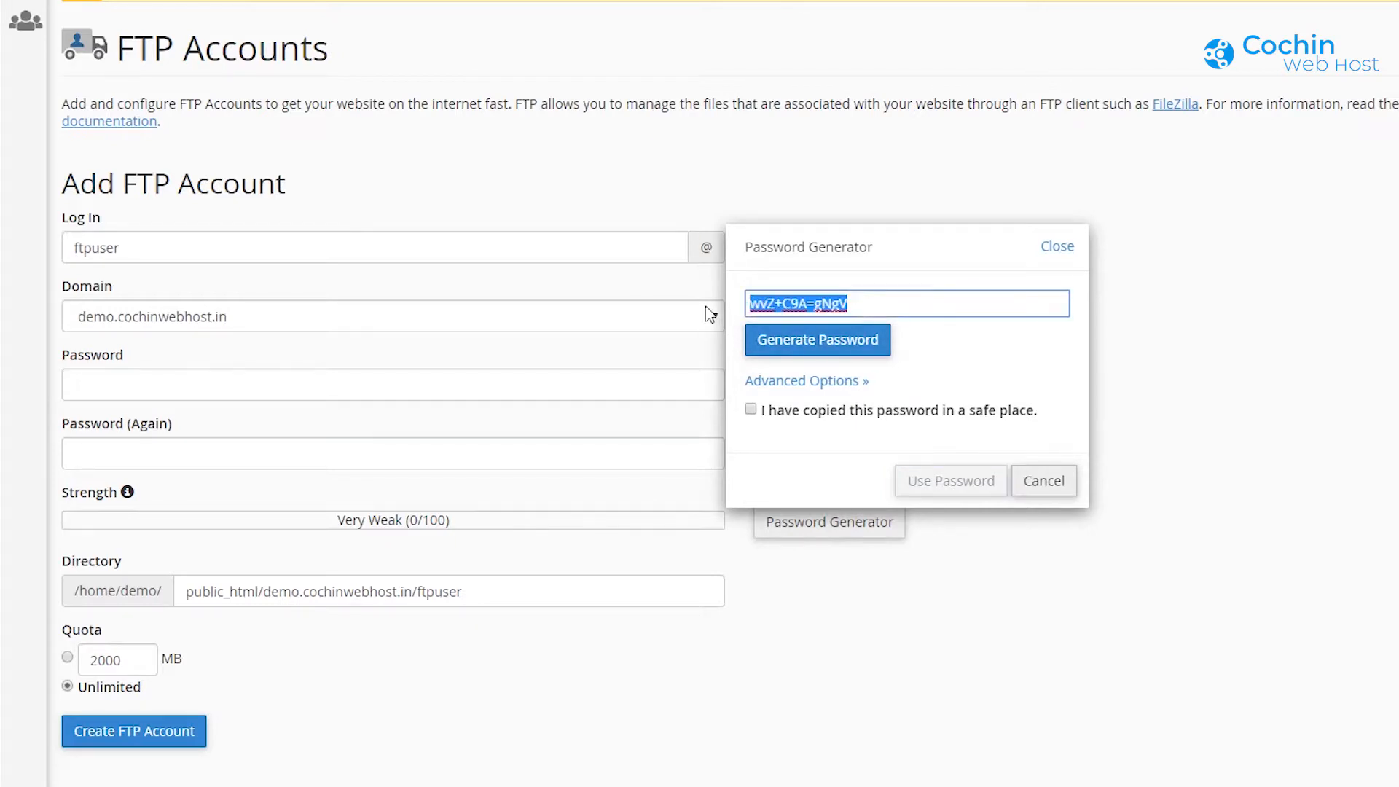
{"action": "right_click", "coordinate": [778, 302]}
{"action": "left_click", "coordinate": [832, 376]}
{"action": "left_click", "coordinate": [751, 411]}
{"action": "left_click", "coordinate": [955, 499]}
Step: Set the account directory to public_html and create the FTP account
{"action": "scroll", "coordinate": [650, 662], "scroll_direction": "down", "scroll_amount": 4}
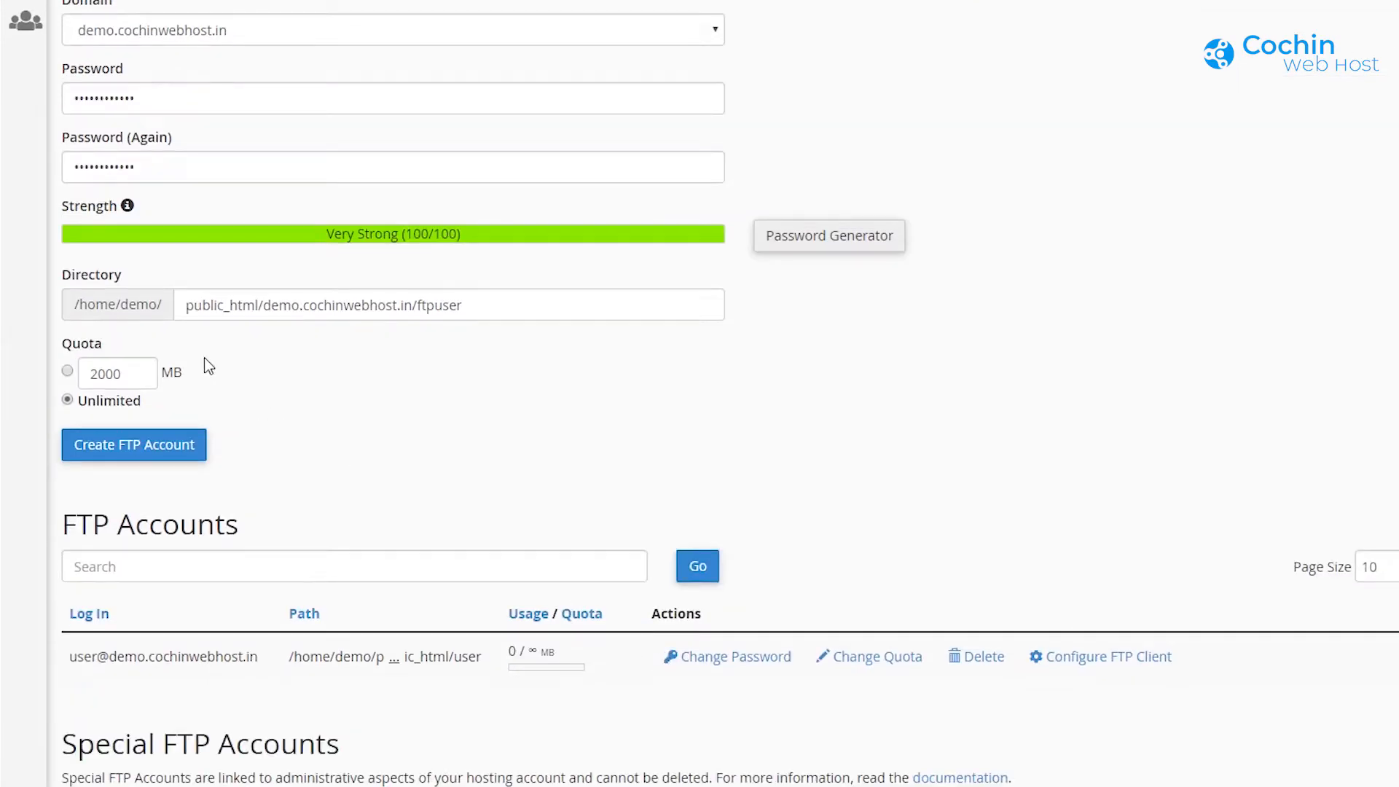
{"action": "left_click_drag", "start_coordinate": [263, 304], "coordinate": [595, 307]}
{"action": "left_click_drag", "start_coordinate": [487, 305], "coordinate": [263, 309]}
{"action": "key", "text": "BackSpace"}
{"action": "key", "text": "BackSpace"}
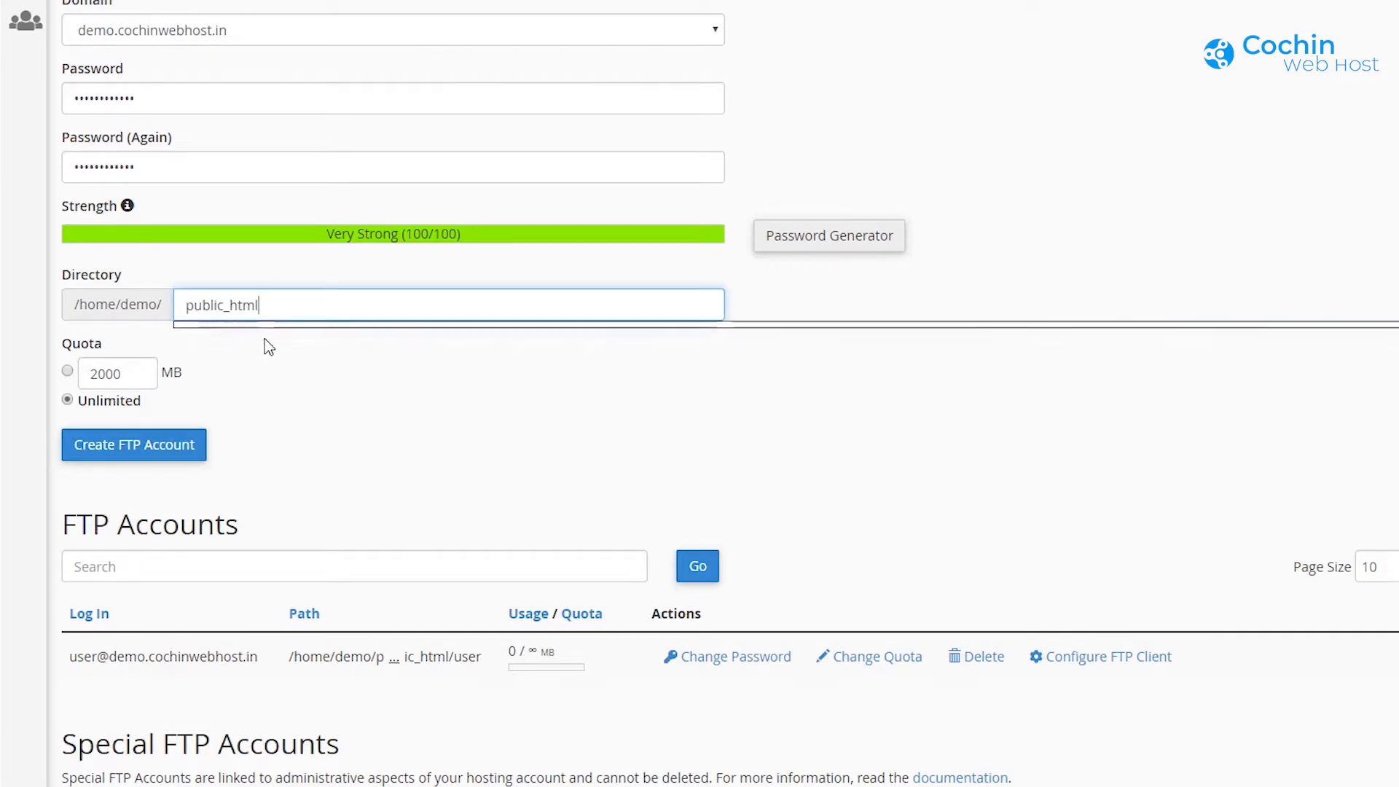
{"action": "left_click", "coordinate": [357, 423]}
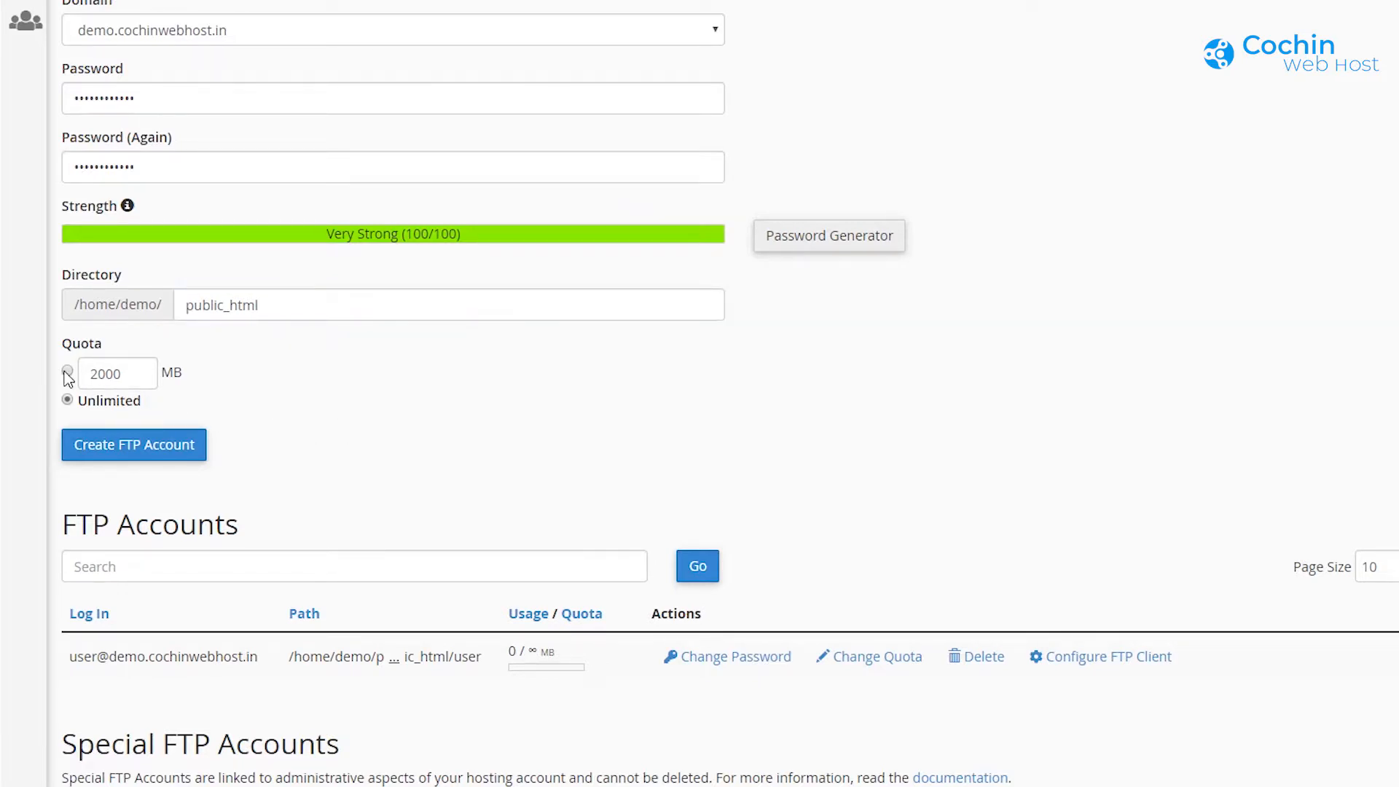
{"action": "left_click", "coordinate": [161, 448]}
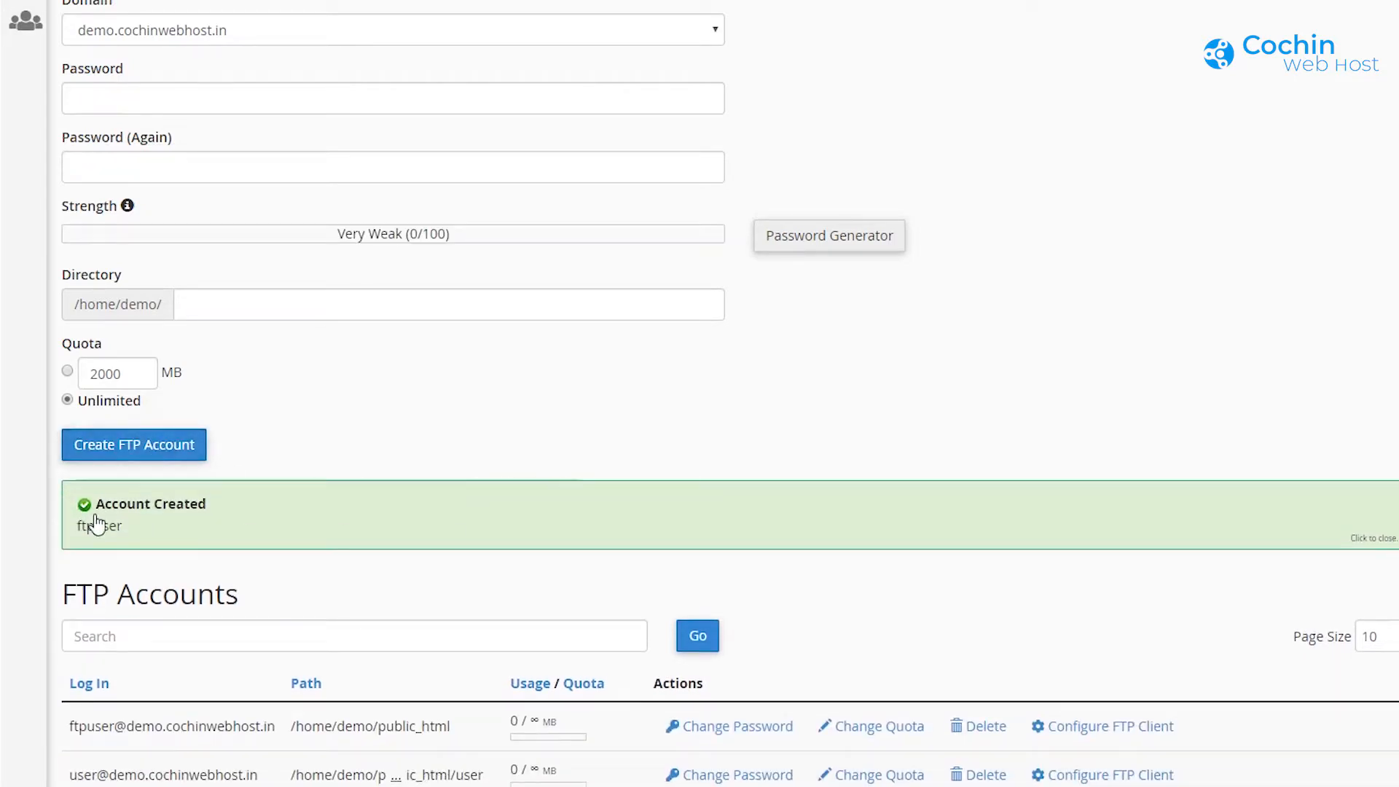
Step: Scroll down to the Databases section and launch the MySQL Database Wizard
{"action": "left_click_drag", "start_coordinate": [210, 506], "coordinate": [100, 515]}
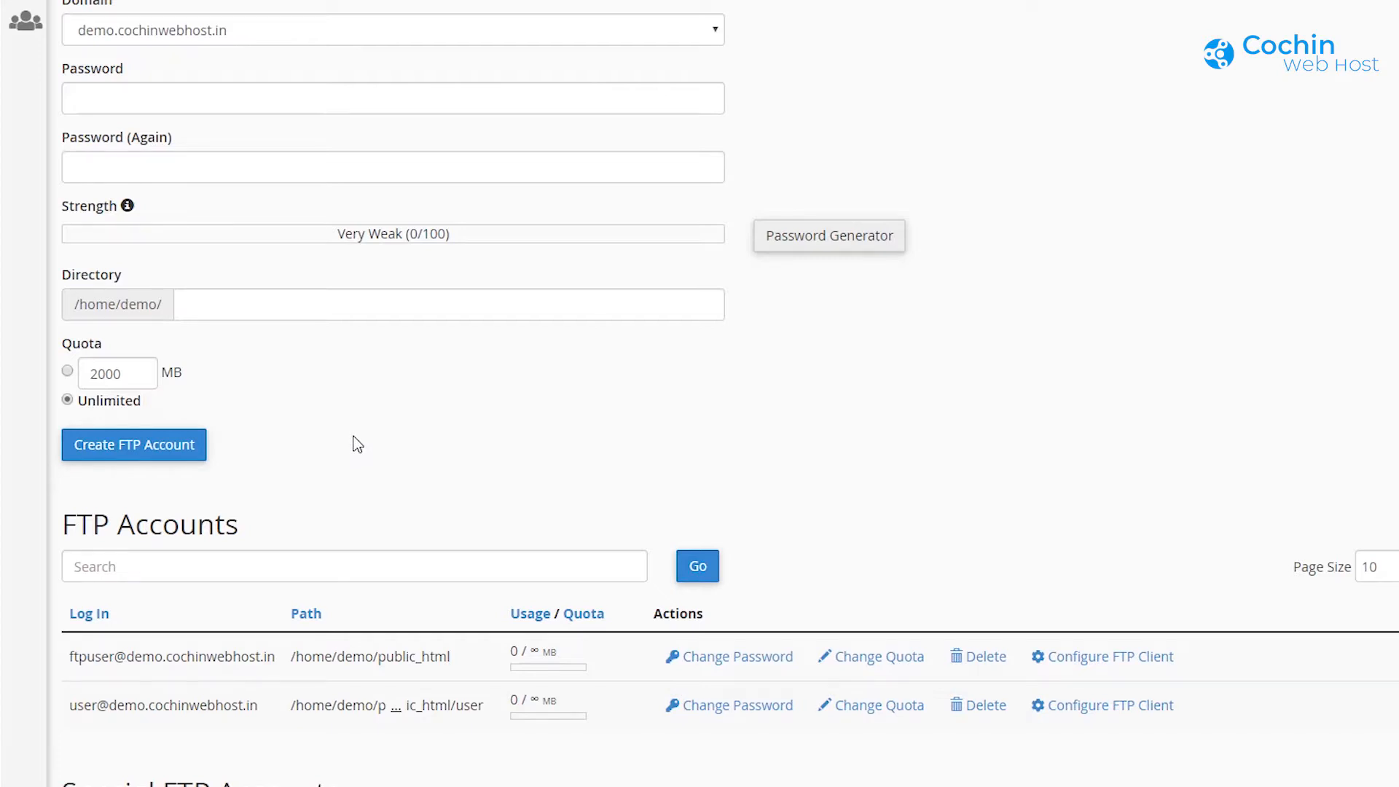
{"action": "scroll", "coordinate": [358, 445], "scroll_direction": "down", "scroll_amount": 3}
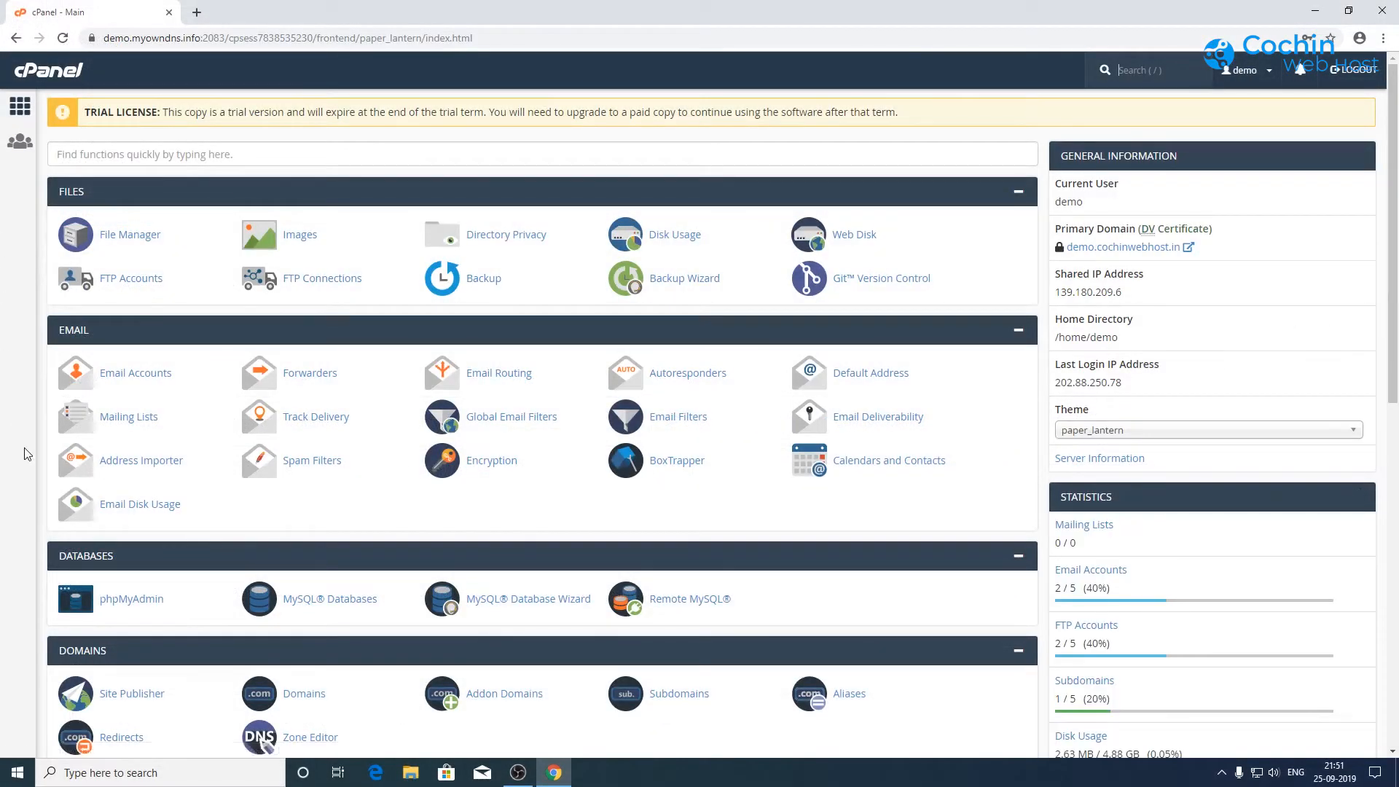
{"action": "scroll", "coordinate": [22, 448], "scroll_direction": "down", "scroll_amount": 2}
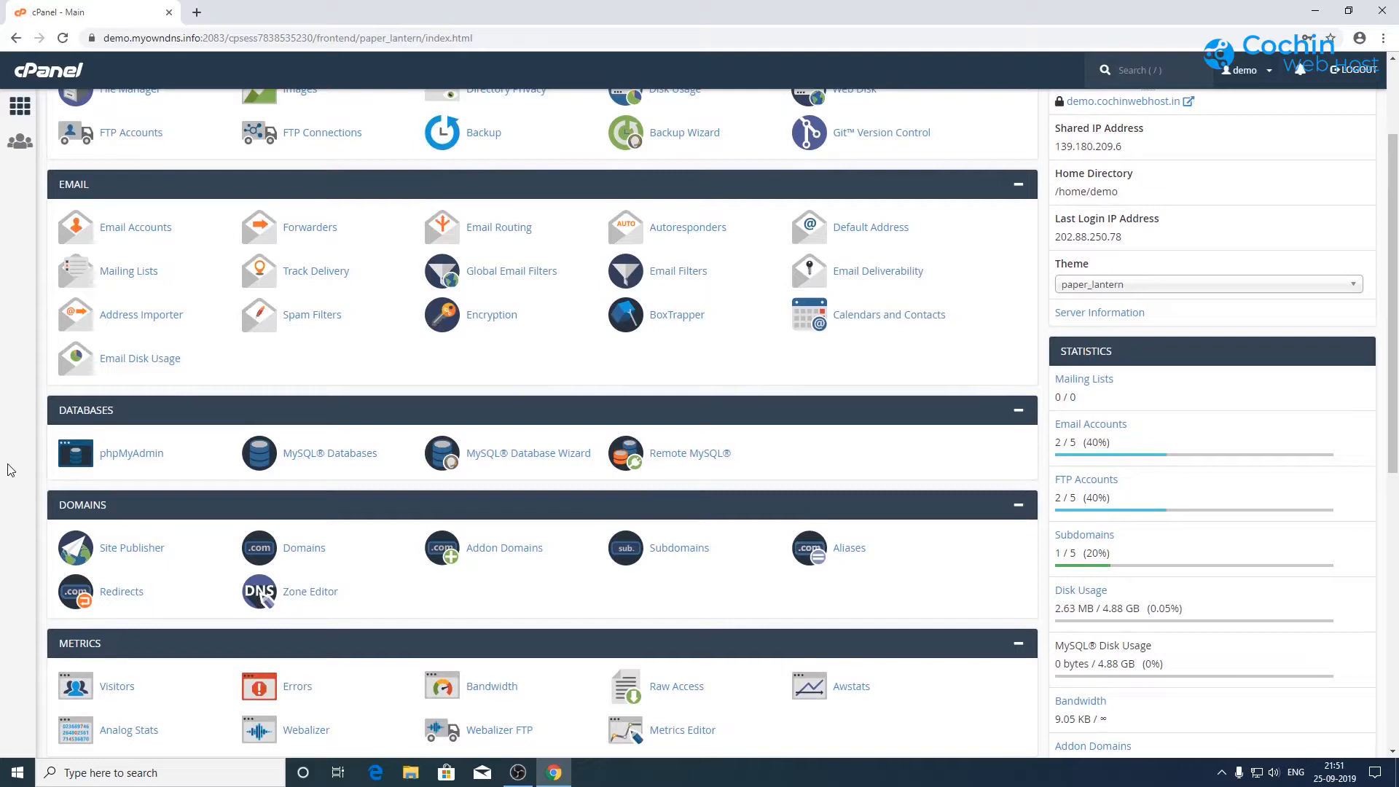
{"action": "scroll", "coordinate": [10, 470], "scroll_direction": "down", "scroll_amount": 1}
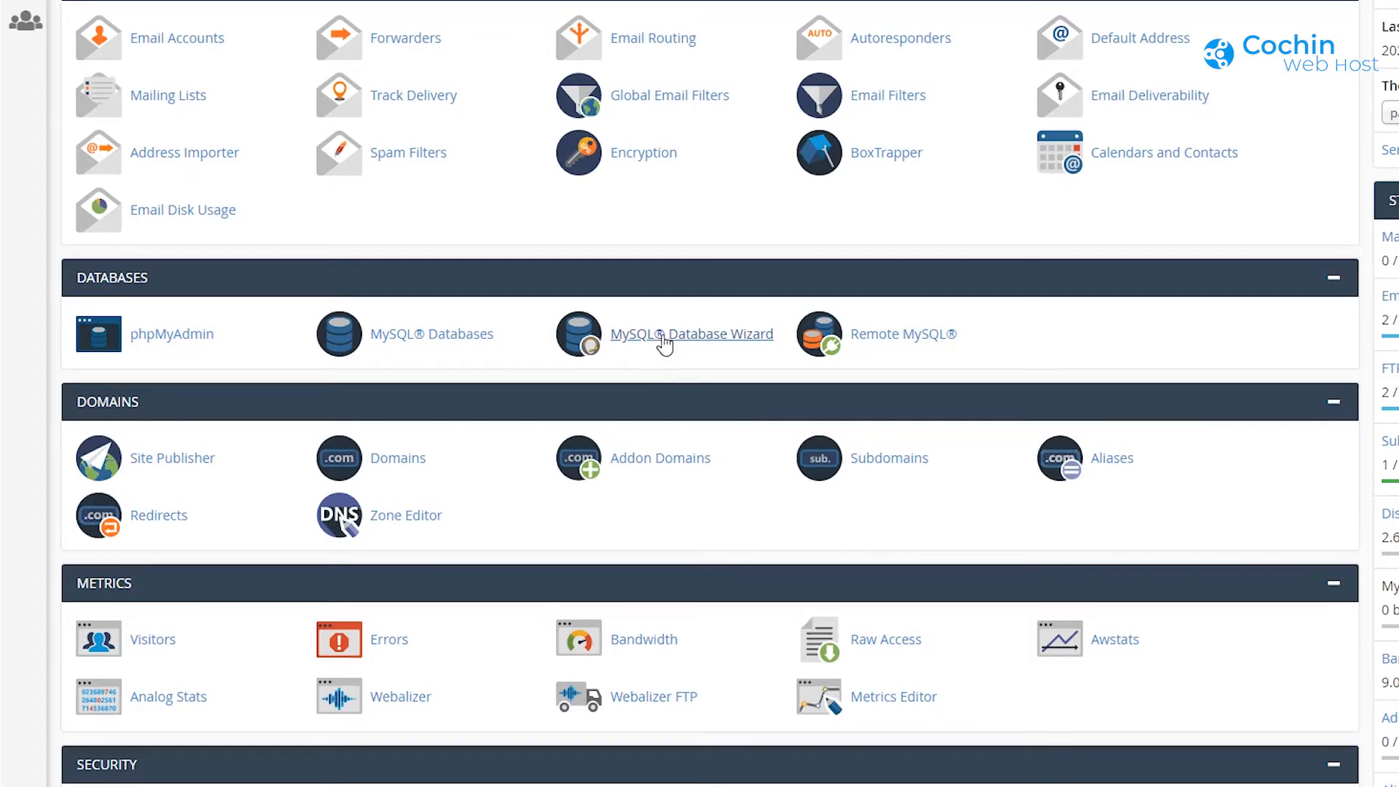
{"action": "left_click", "coordinate": [664, 337]}
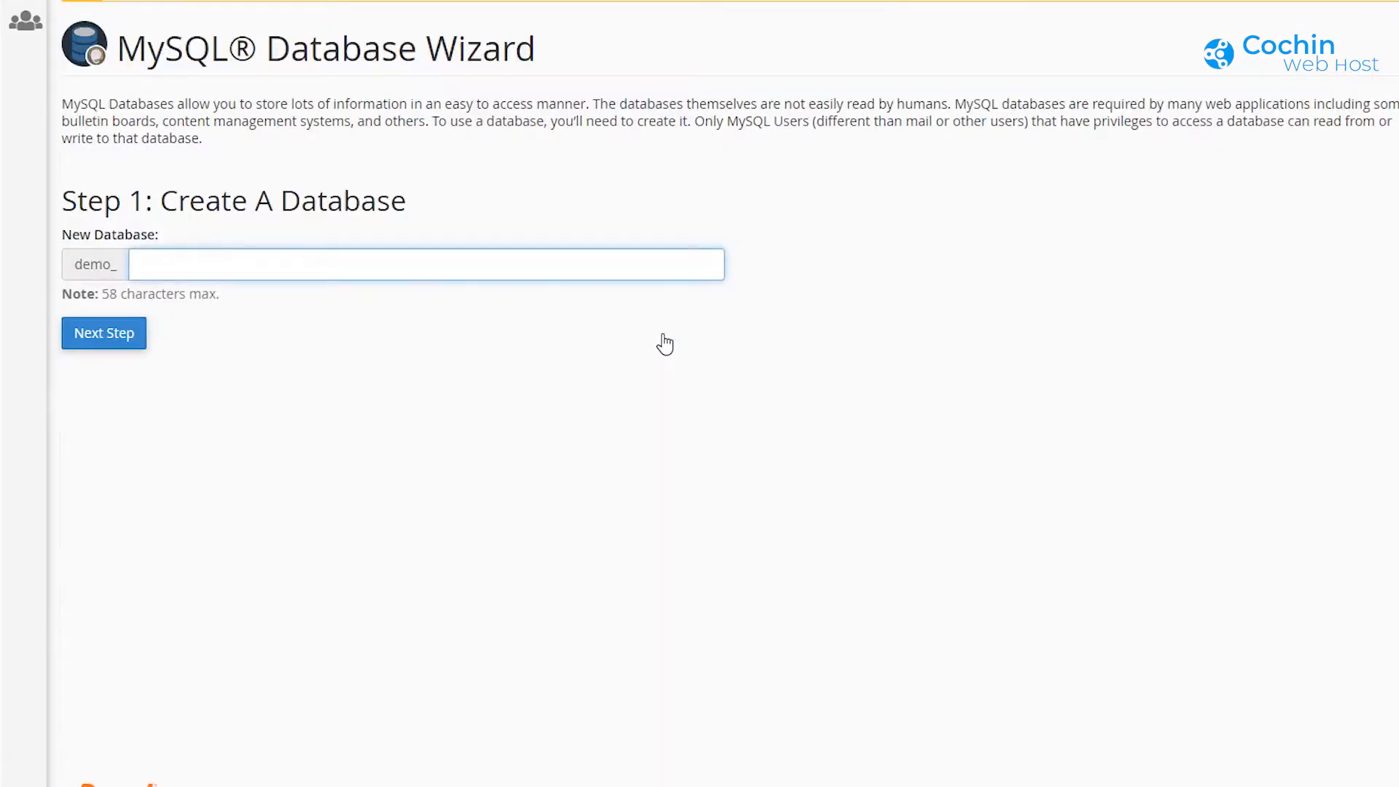
Step: Create the database db1 (demo_db1) and enter 'user' as the new username
{"action": "type", "text": "db1"}
{"action": "left_click", "coordinate": [99, 341]}
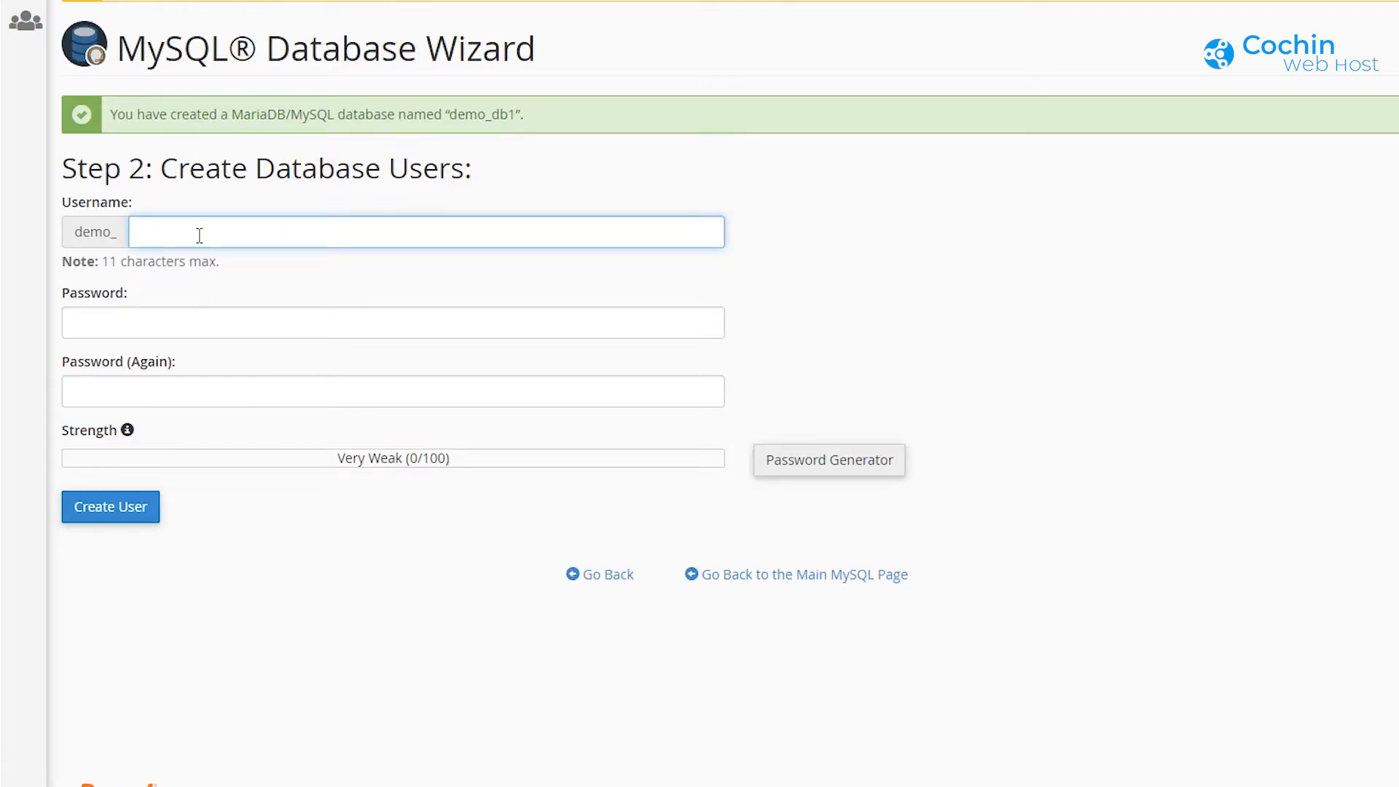
{"action": "type", "text": "user1"}
{"action": "left_click", "coordinate": [181, 320]}
Step: Use a generated very strong password and create the user demo_user1
{"action": "left_click", "coordinate": [817, 465]}
{"action": "left_click_drag", "start_coordinate": [866, 305], "coordinate": [755, 312]}
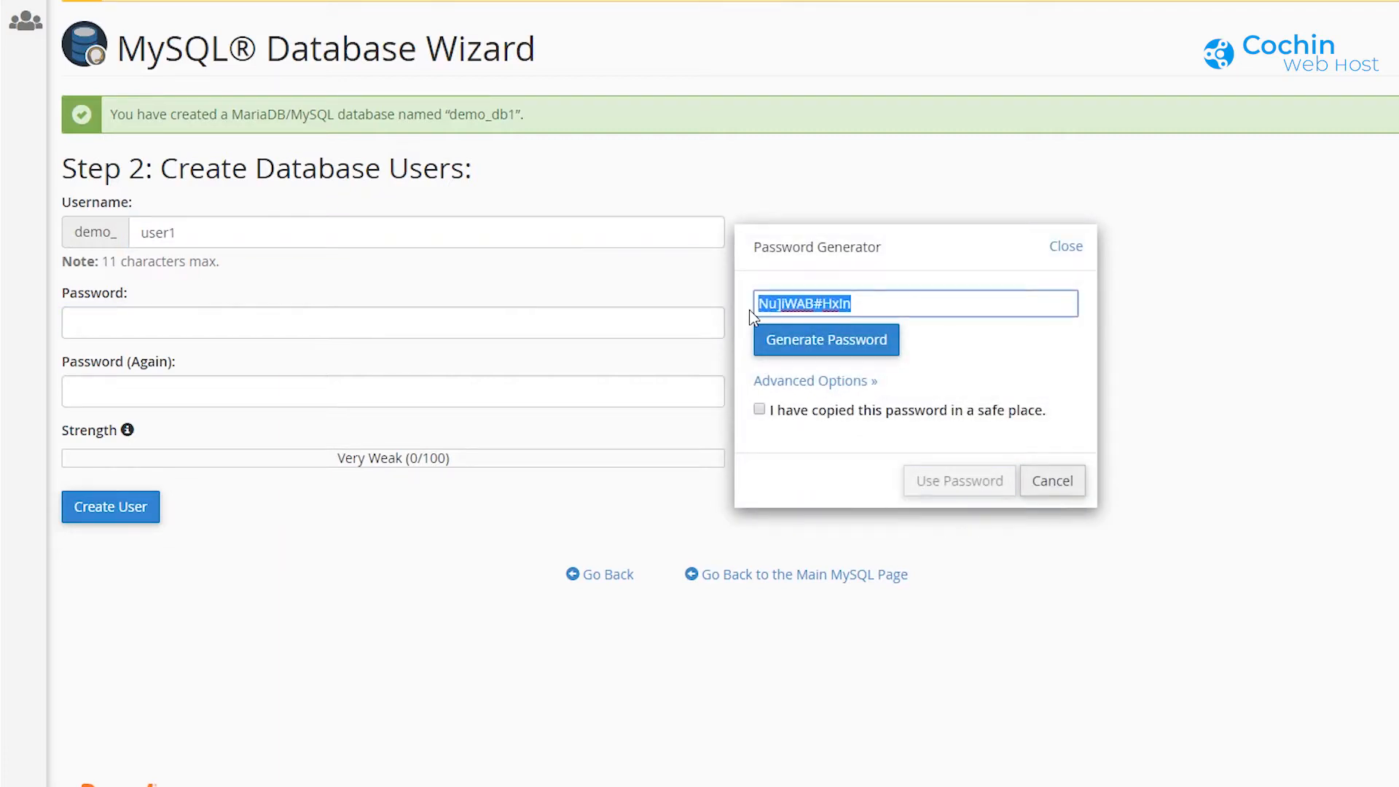
{"action": "right_click", "coordinate": [802, 304]}
{"action": "left_click", "coordinate": [858, 375]}
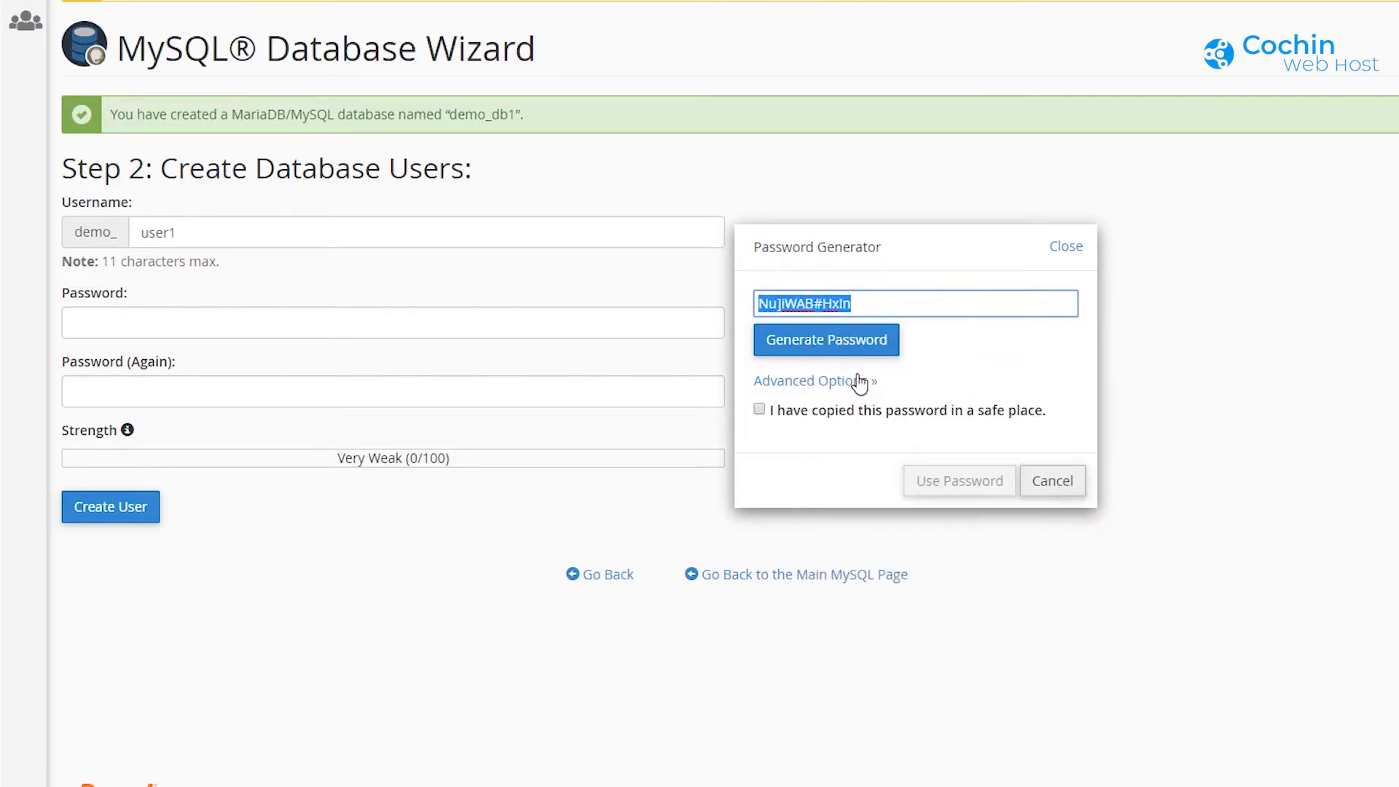
{"action": "left_click", "coordinate": [759, 410]}
{"action": "left_click", "coordinate": [947, 480]}
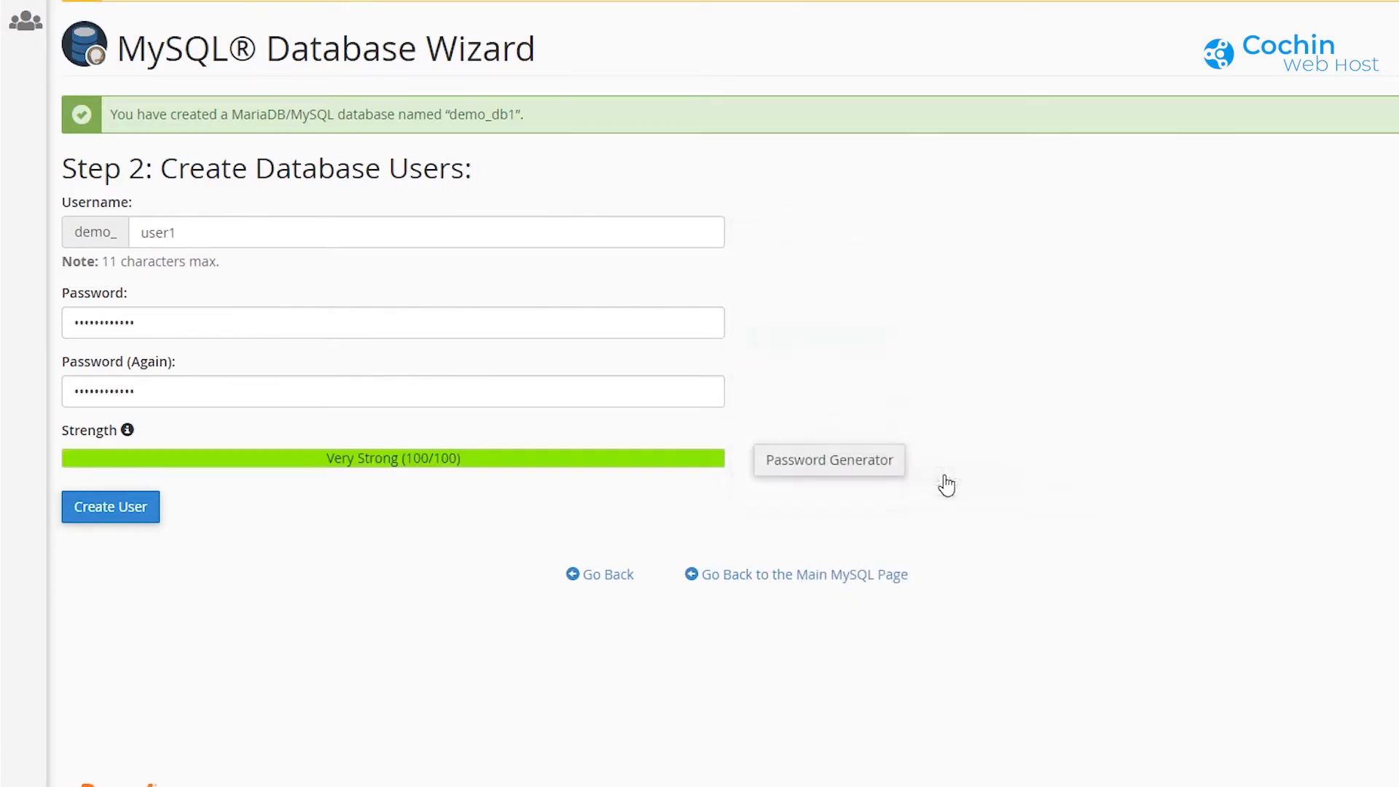
{"action": "left_click", "coordinate": [108, 519]}
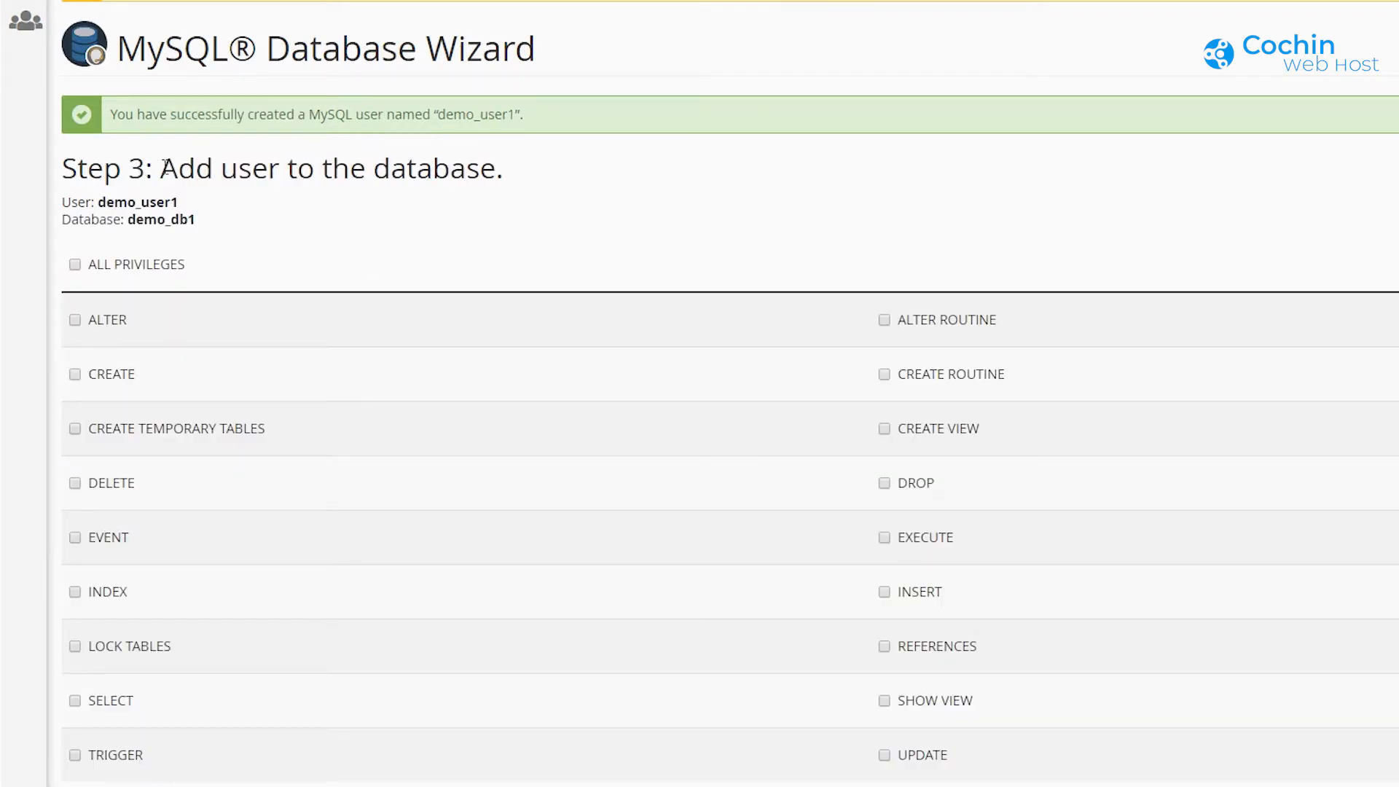
Step: Grant demo_user1 all privileges on demo_db1
{"action": "left_click_drag", "start_coordinate": [167, 168], "coordinate": [505, 171]}
{"action": "left_click", "coordinate": [527, 190]}
{"action": "scroll", "coordinate": [231, 306], "scroll_direction": "down", "scroll_amount": 1}
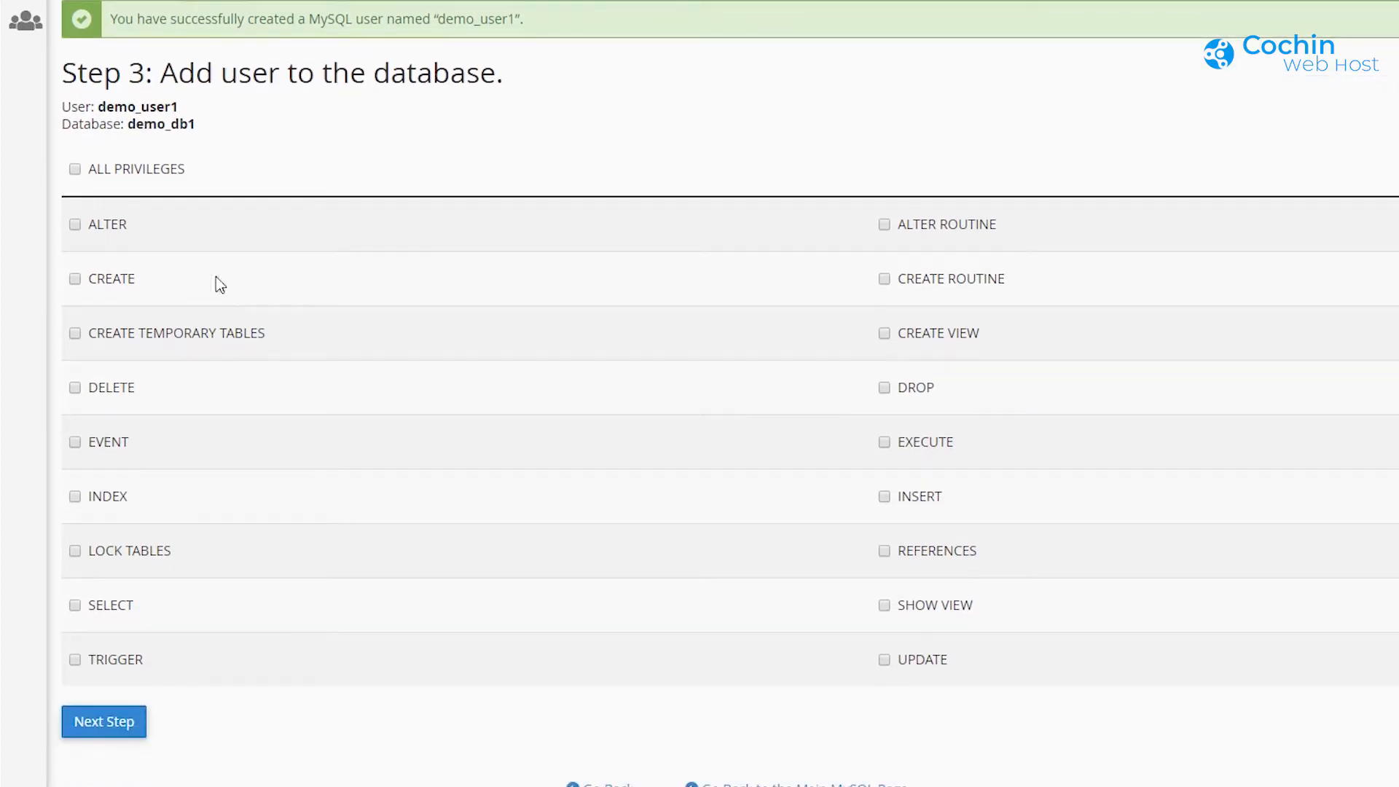
{"action": "left_click", "coordinate": [75, 170]}
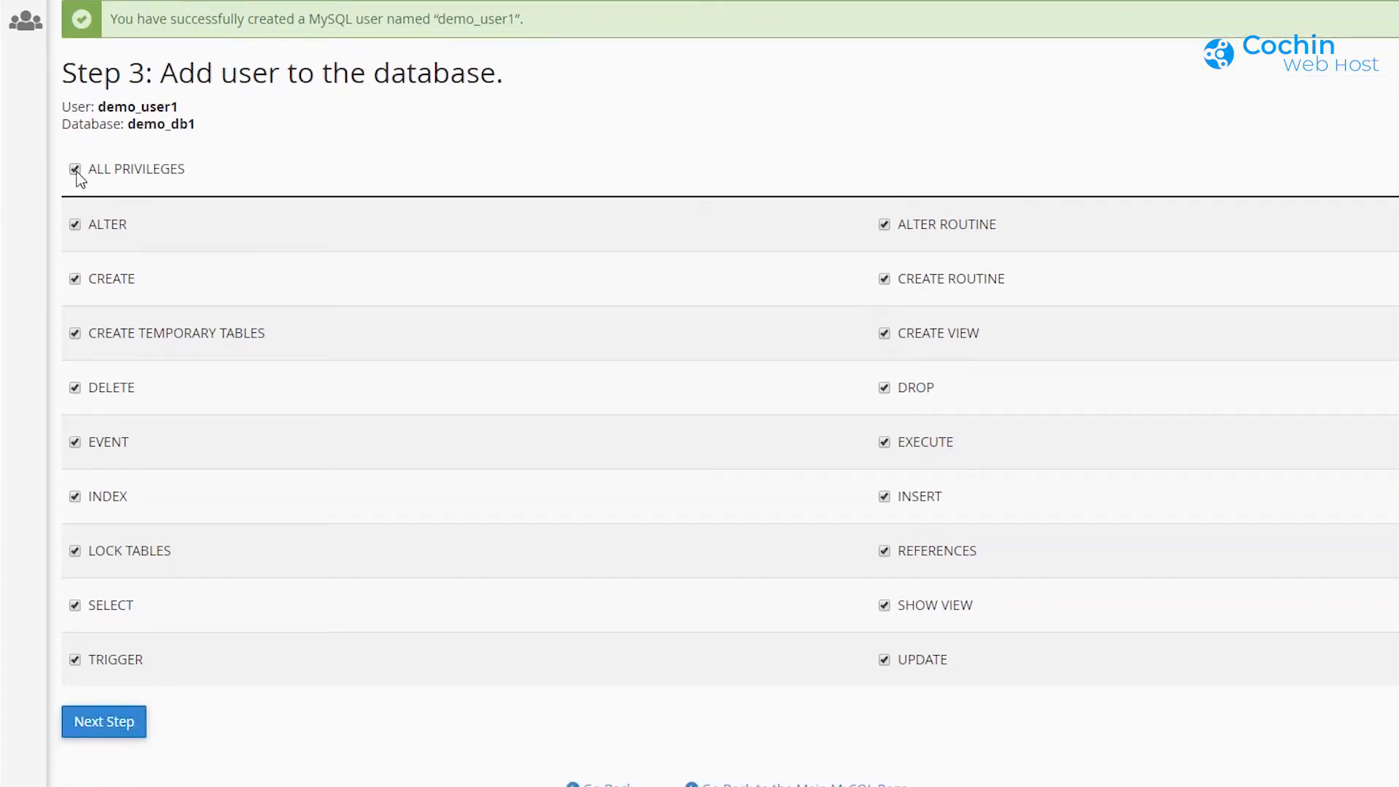
{"action": "left_click", "coordinate": [105, 722]}
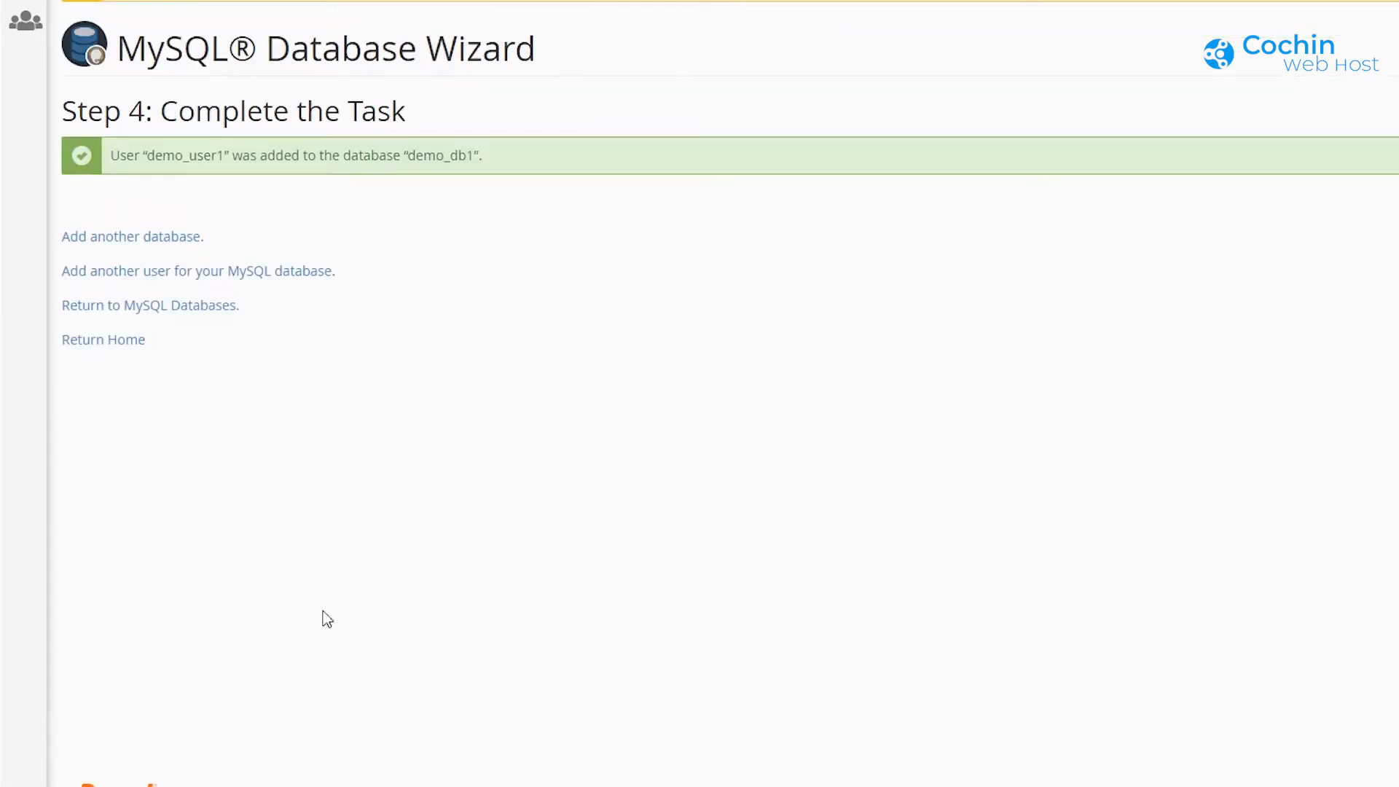
{"action": "left_click_drag", "start_coordinate": [498, 157], "coordinate": [108, 163]}
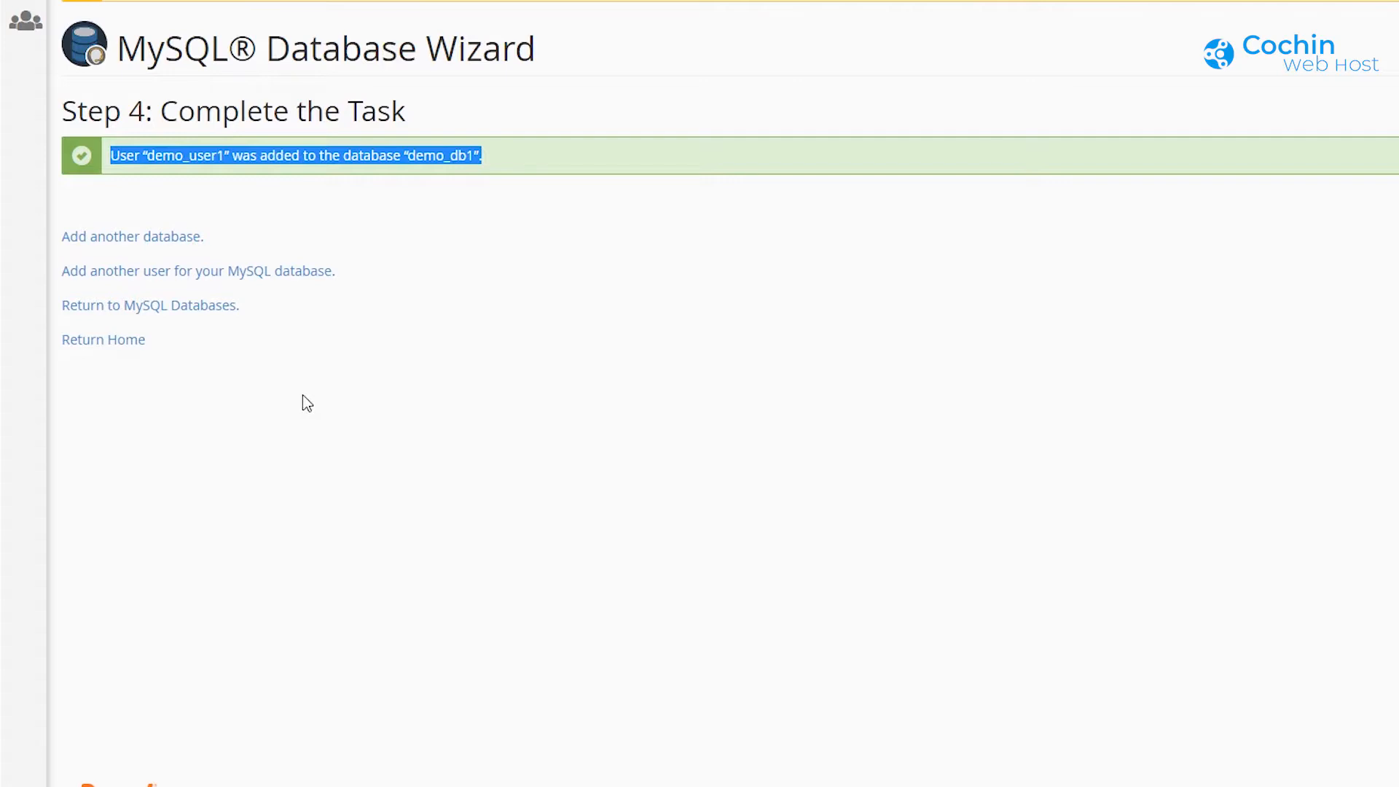
Step: Review databases and users on MySQL Databases, then return to cPanel home
{"action": "left_click", "coordinate": [180, 312]}
{"action": "scroll", "coordinate": [517, 380], "scroll_direction": "down", "scroll_amount": 9}
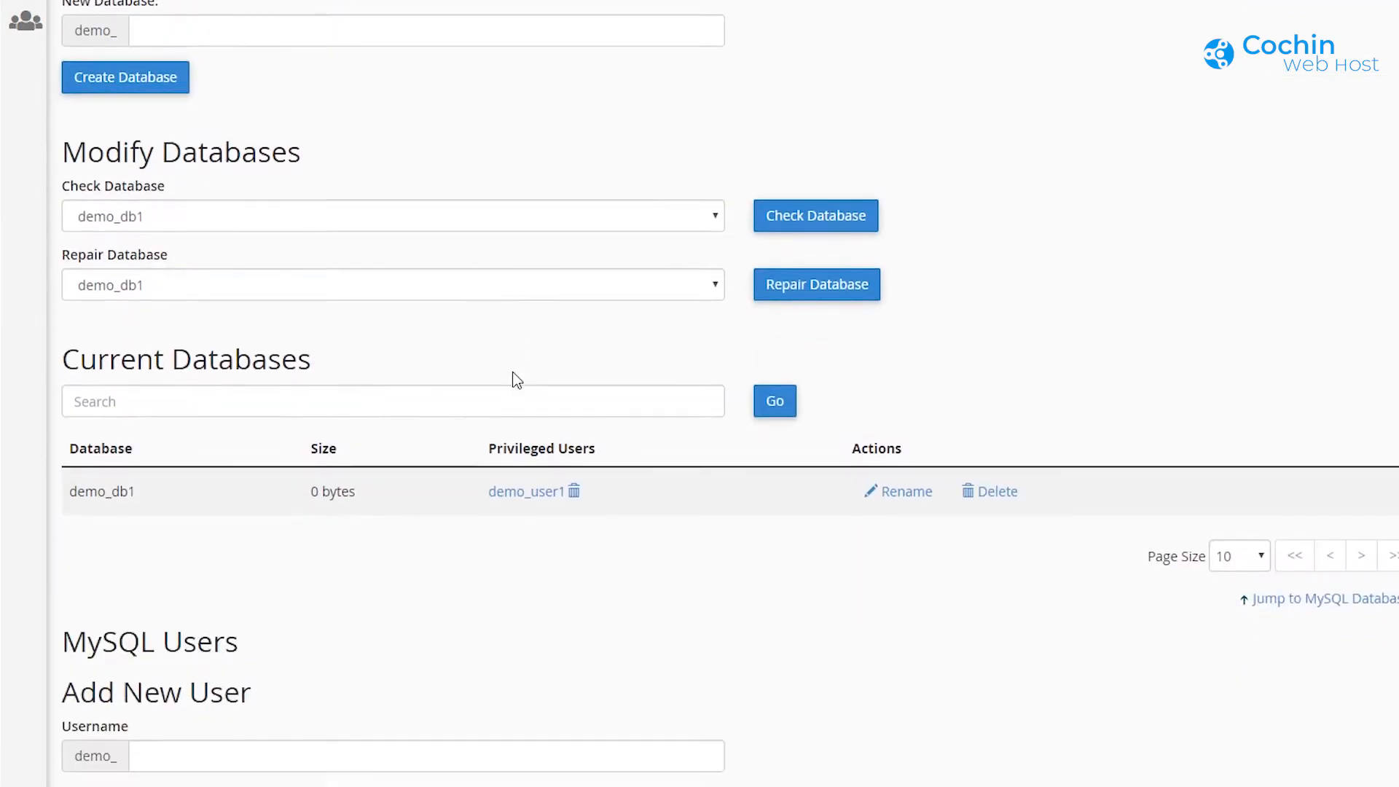
{"action": "scroll", "coordinate": [521, 402], "scroll_direction": "up", "scroll_amount": 4}
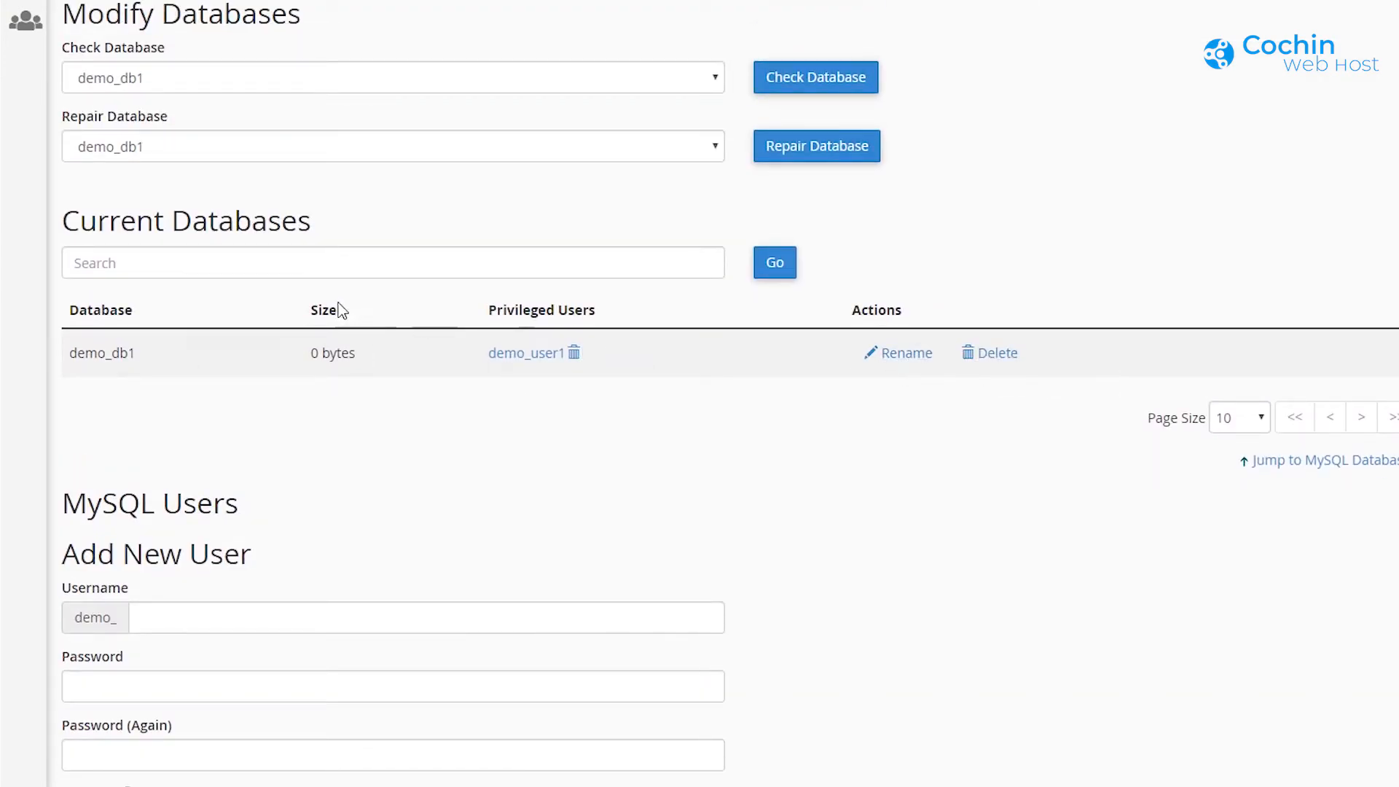
{"action": "scroll", "coordinate": [541, 572], "scroll_direction": "down", "scroll_amount": 8}
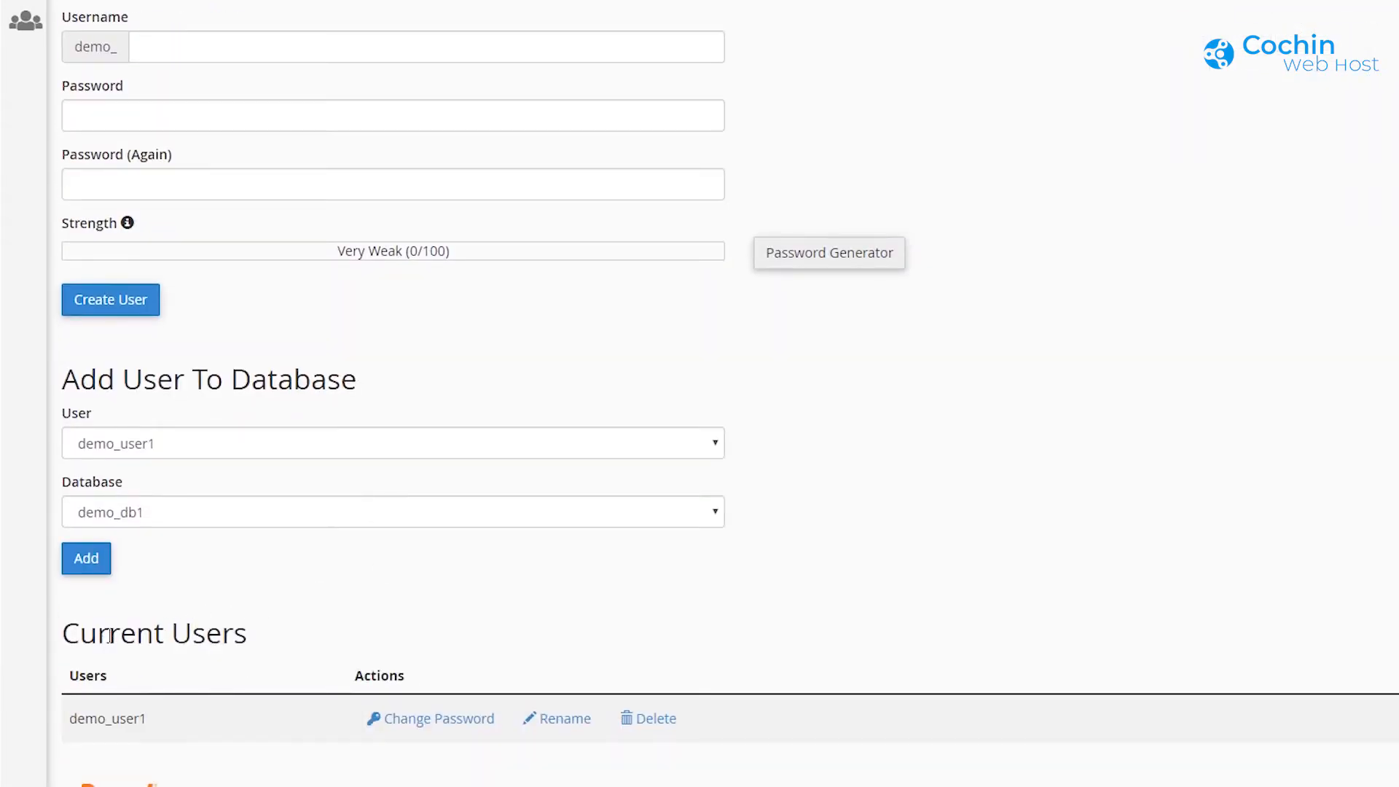
{"action": "left_click_drag", "start_coordinate": [115, 636], "coordinate": [278, 634]}
{"action": "left_click", "coordinate": [287, 630]}
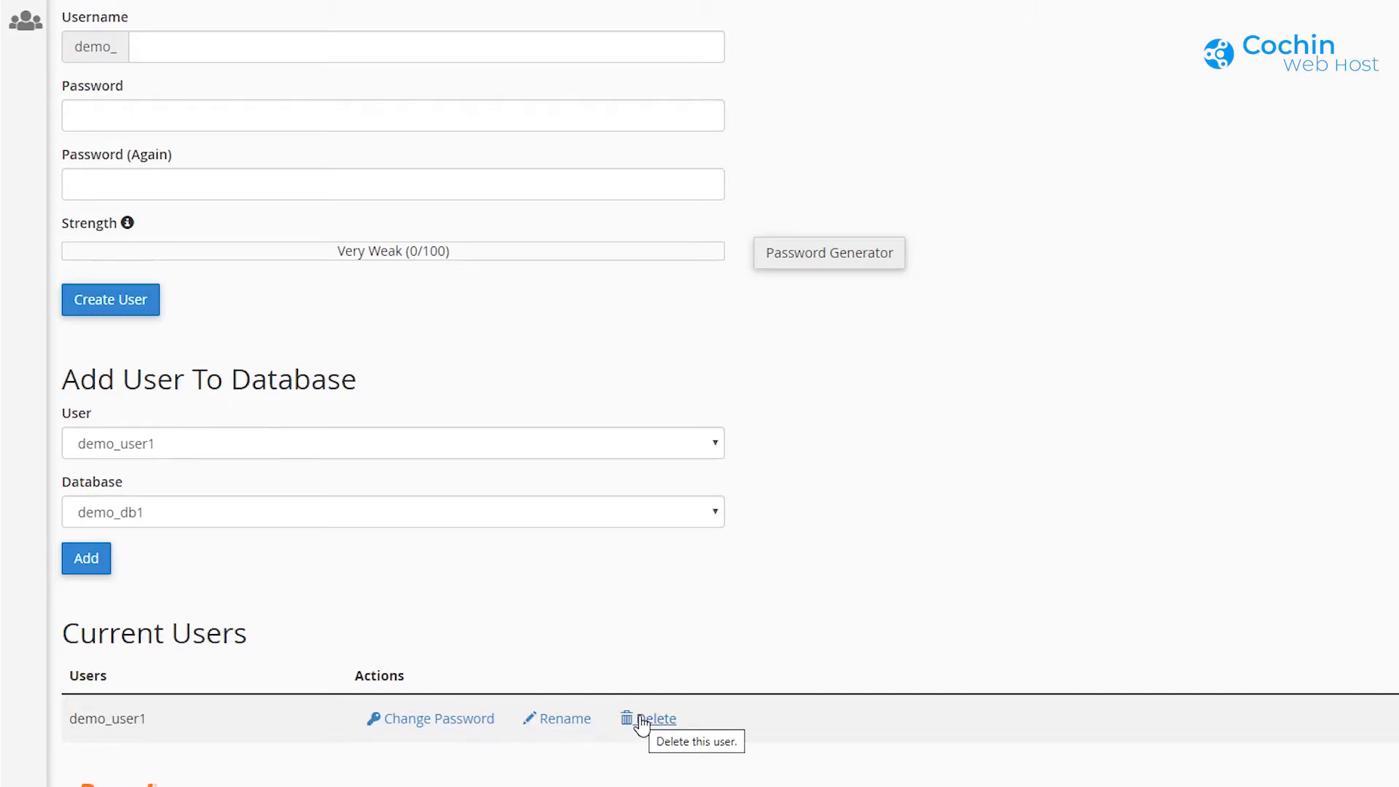
{"action": "scroll", "coordinate": [638, 718], "scroll_direction": "up", "scroll_amount": 6}
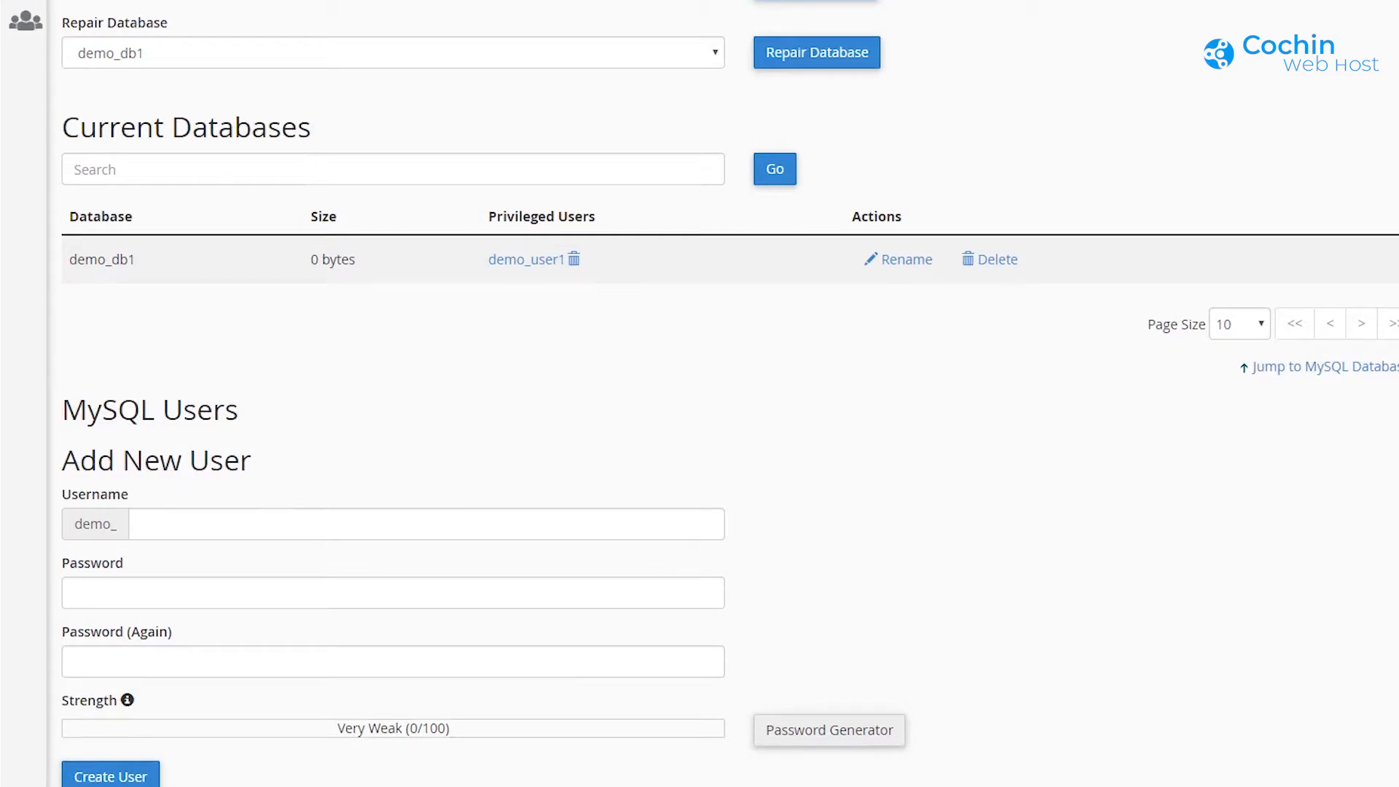
{"action": "left_click", "coordinate": [26, 2]}
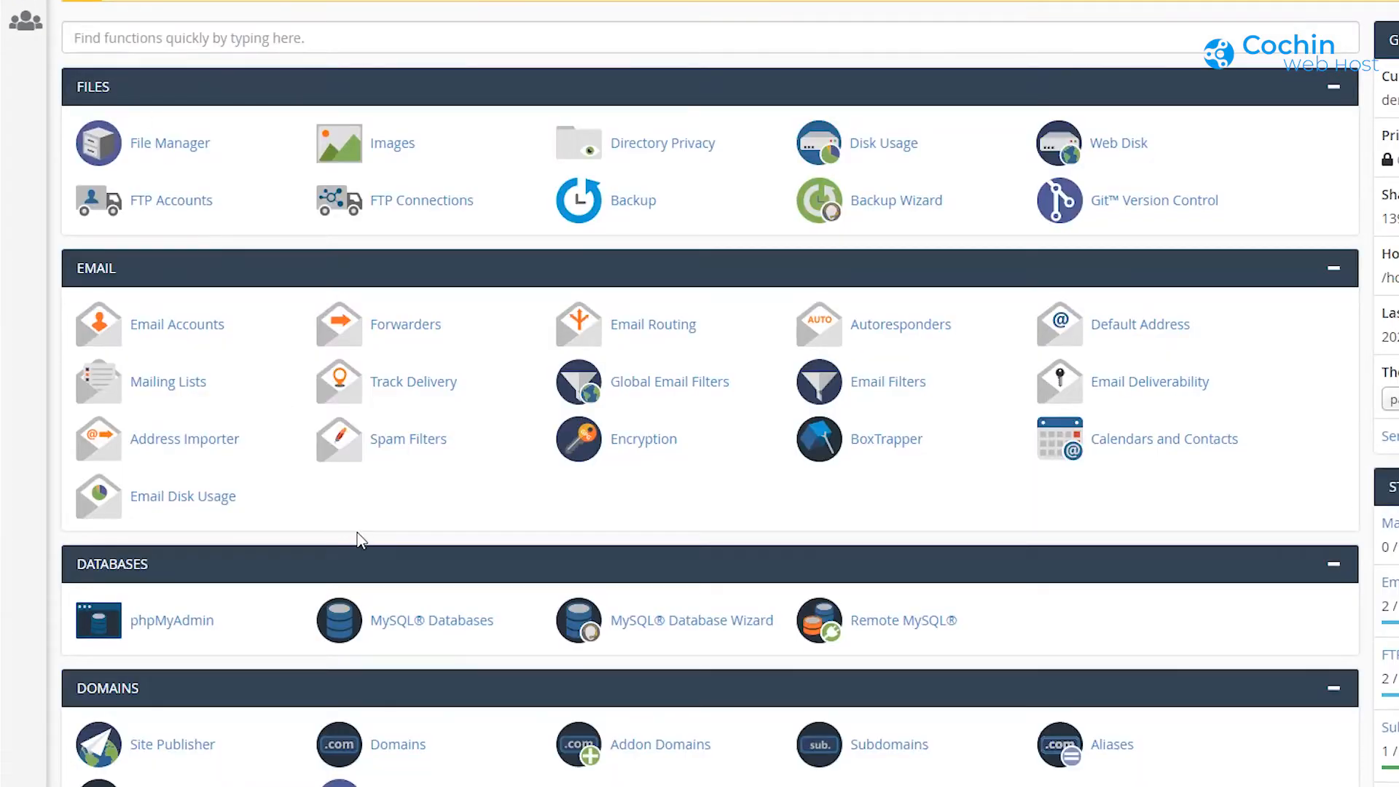
Step: Scroll to the Databases section and launch phpMyAdmin
{"action": "scroll", "coordinate": [357, 539], "scroll_direction": "down", "scroll_amount": 3}
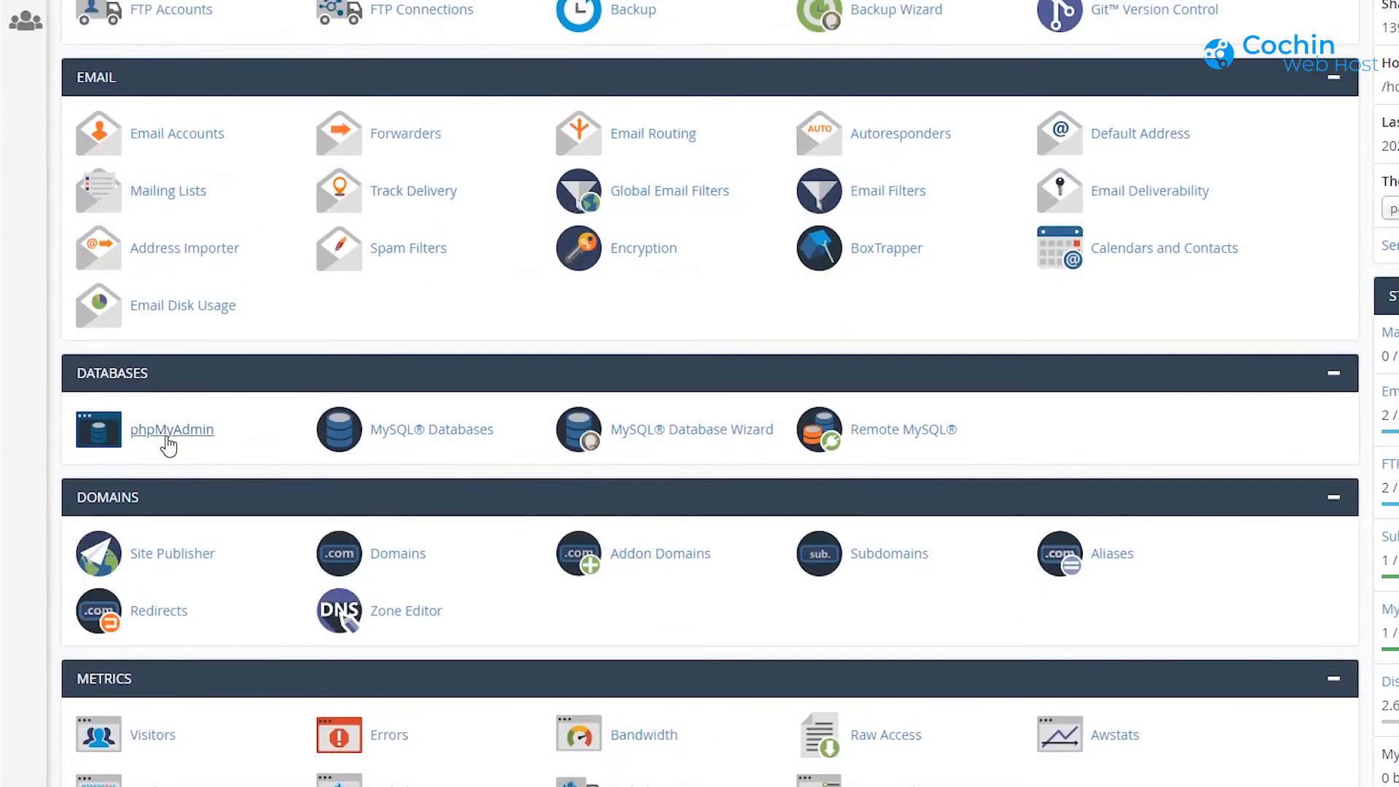
{"action": "left_click", "coordinate": [168, 436]}
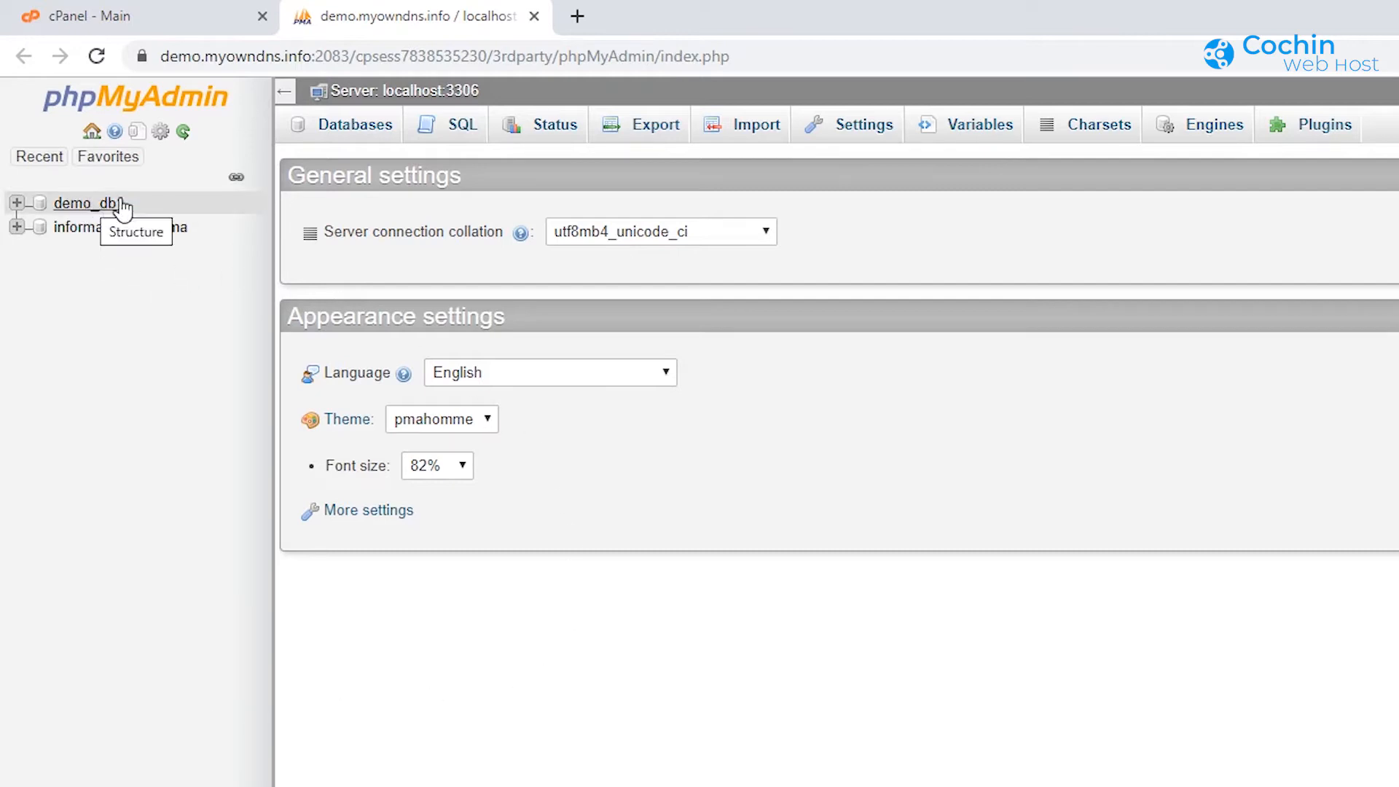
Step: In demo_db1, start a new table user_table with 3 columns
{"action": "left_click", "coordinate": [97, 205]}
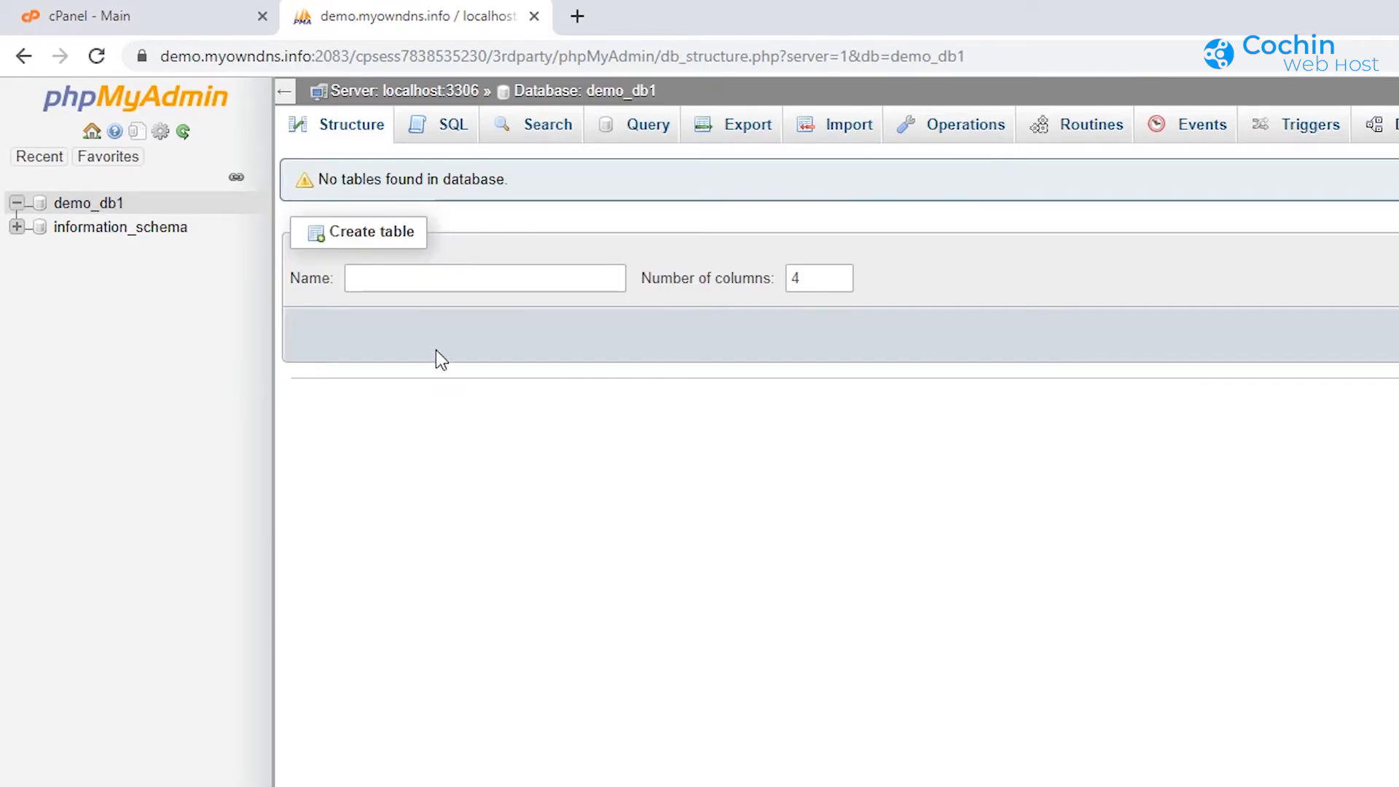
{"action": "left_click", "coordinate": [394, 280]}
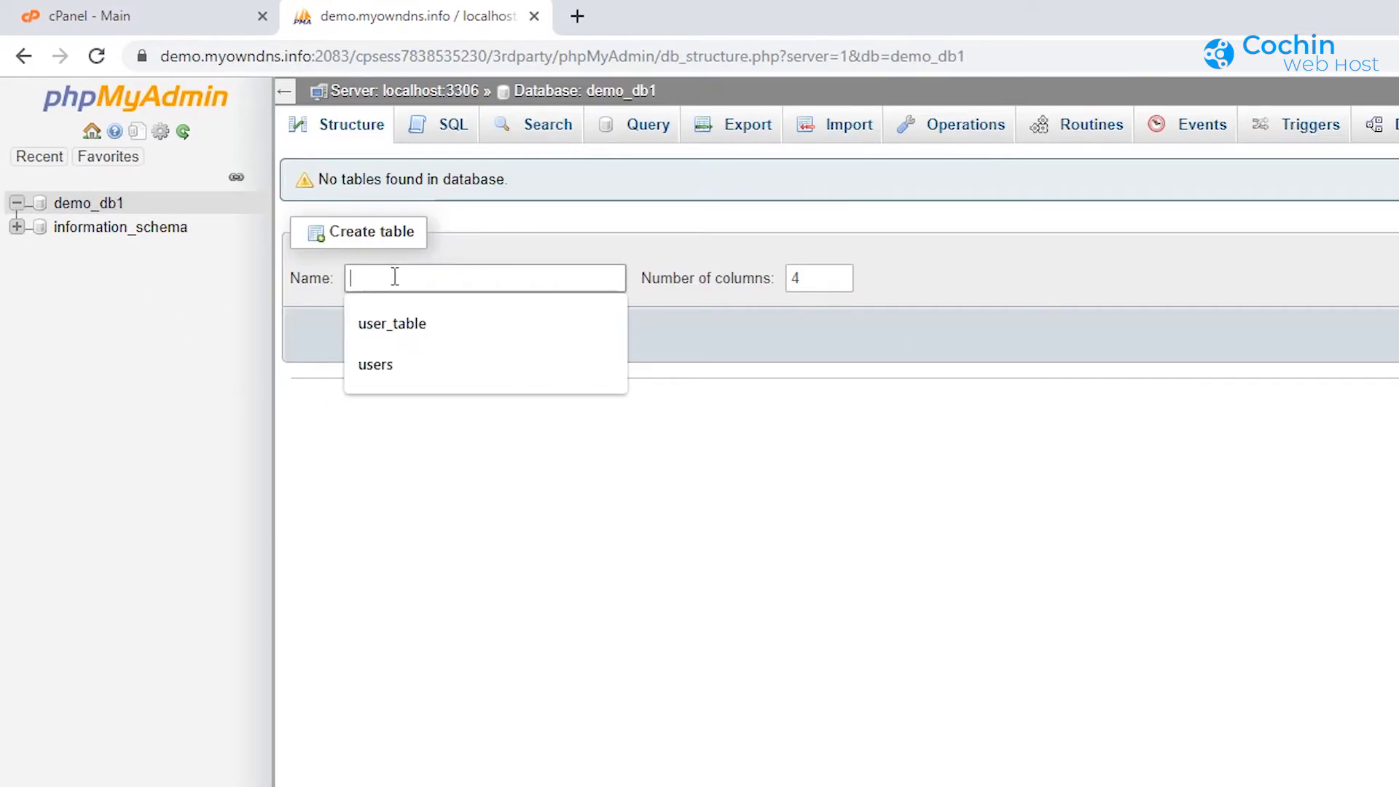
{"action": "left_click", "coordinate": [399, 323]}
{"action": "left_click", "coordinate": [792, 280]}
{"action": "type", "text": "3"}
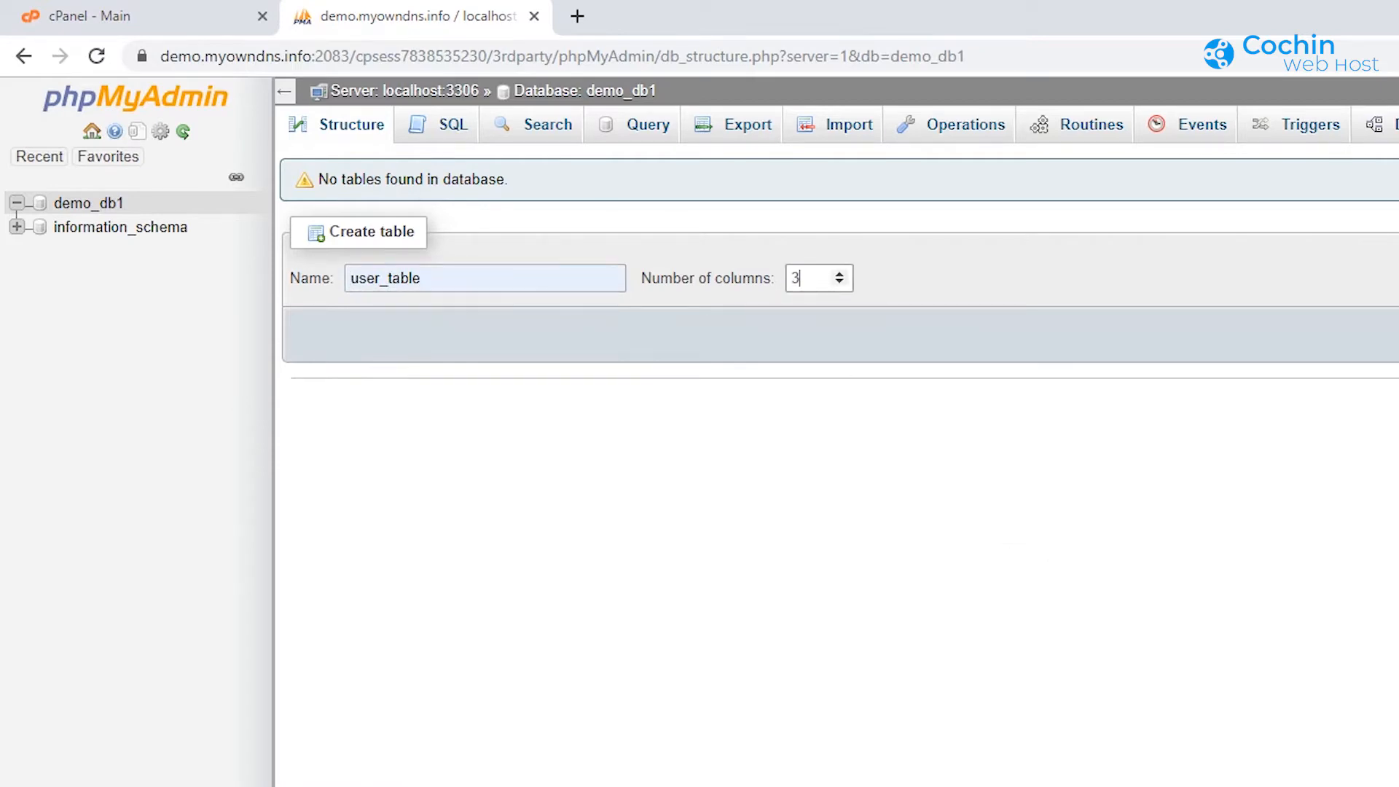
{"action": "key", "text": "Return"}
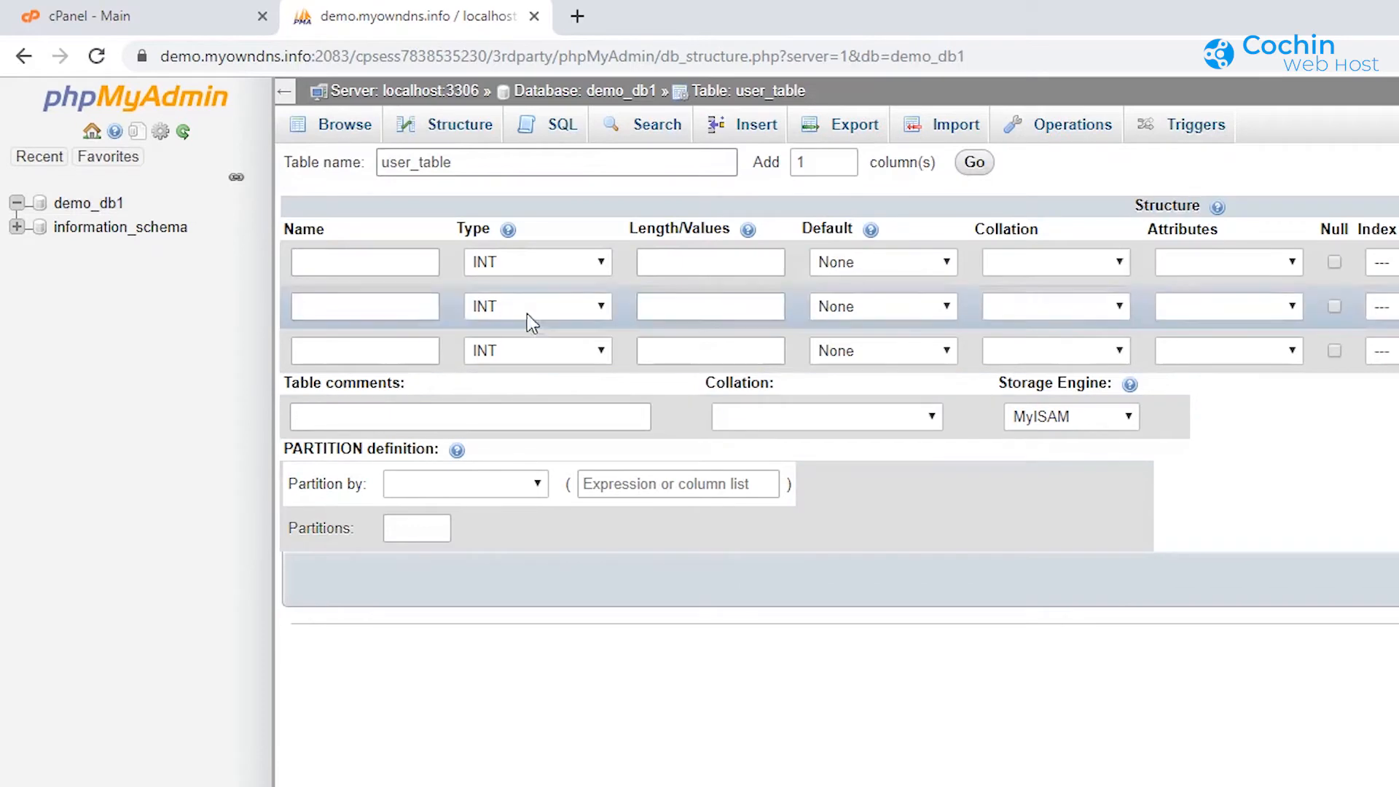
Step: Name the three columns id, name and password
{"action": "left_click", "coordinate": [406, 262]}
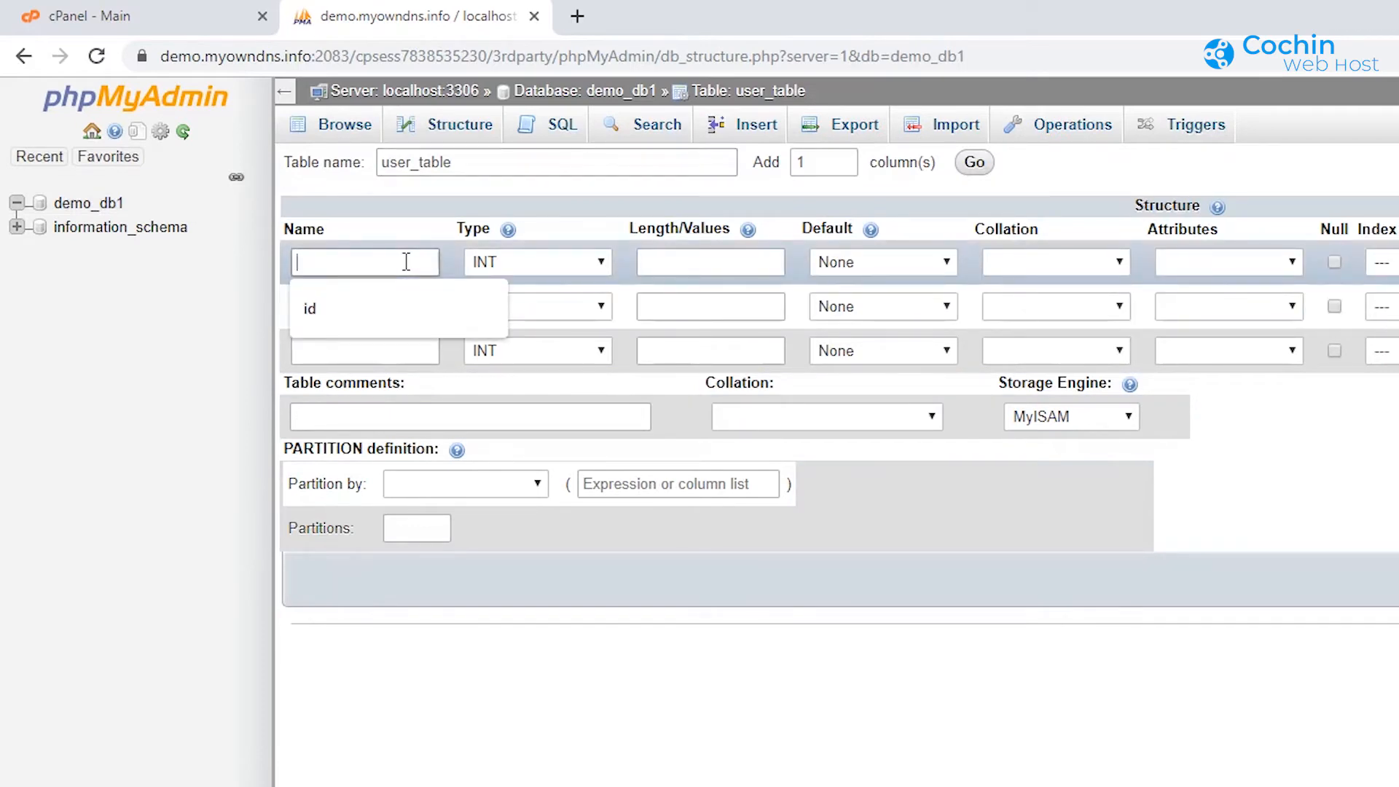
{"action": "left_click", "coordinate": [383, 309]}
{"action": "left_click", "coordinate": [372, 309]}
{"action": "left_click", "coordinate": [351, 353]}
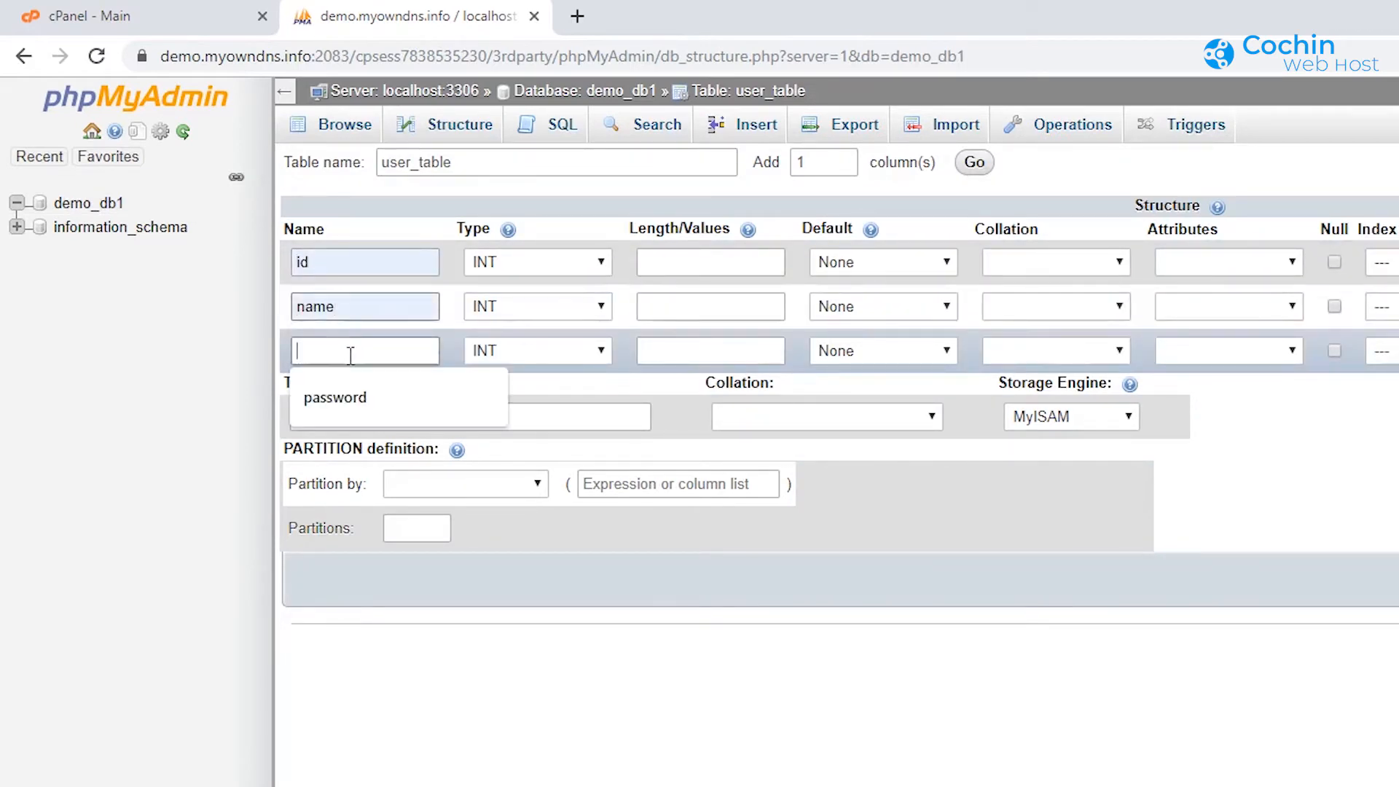
{"action": "left_click", "coordinate": [344, 392]}
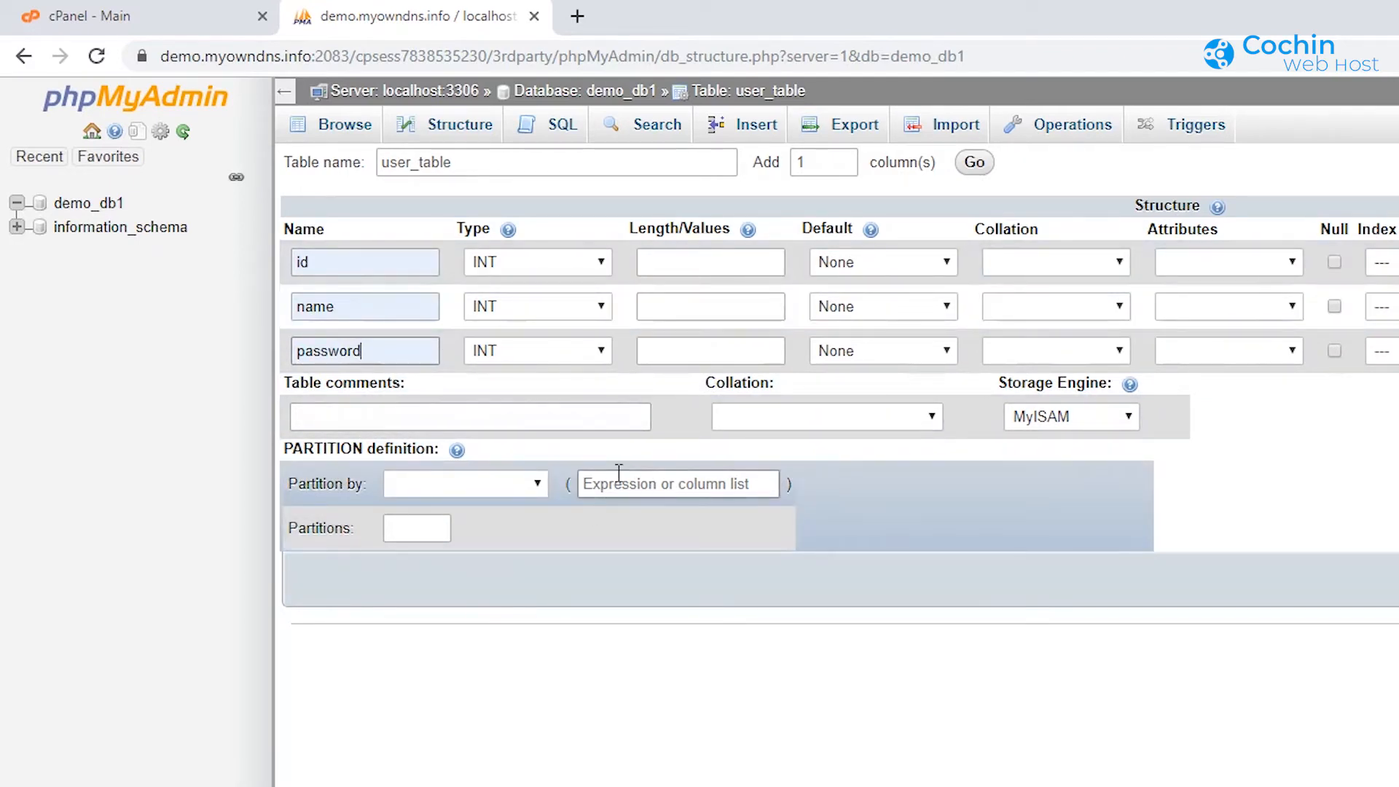
Step: Make name and password VARCHAR columns with length 25
{"action": "left_click", "coordinate": [593, 308]}
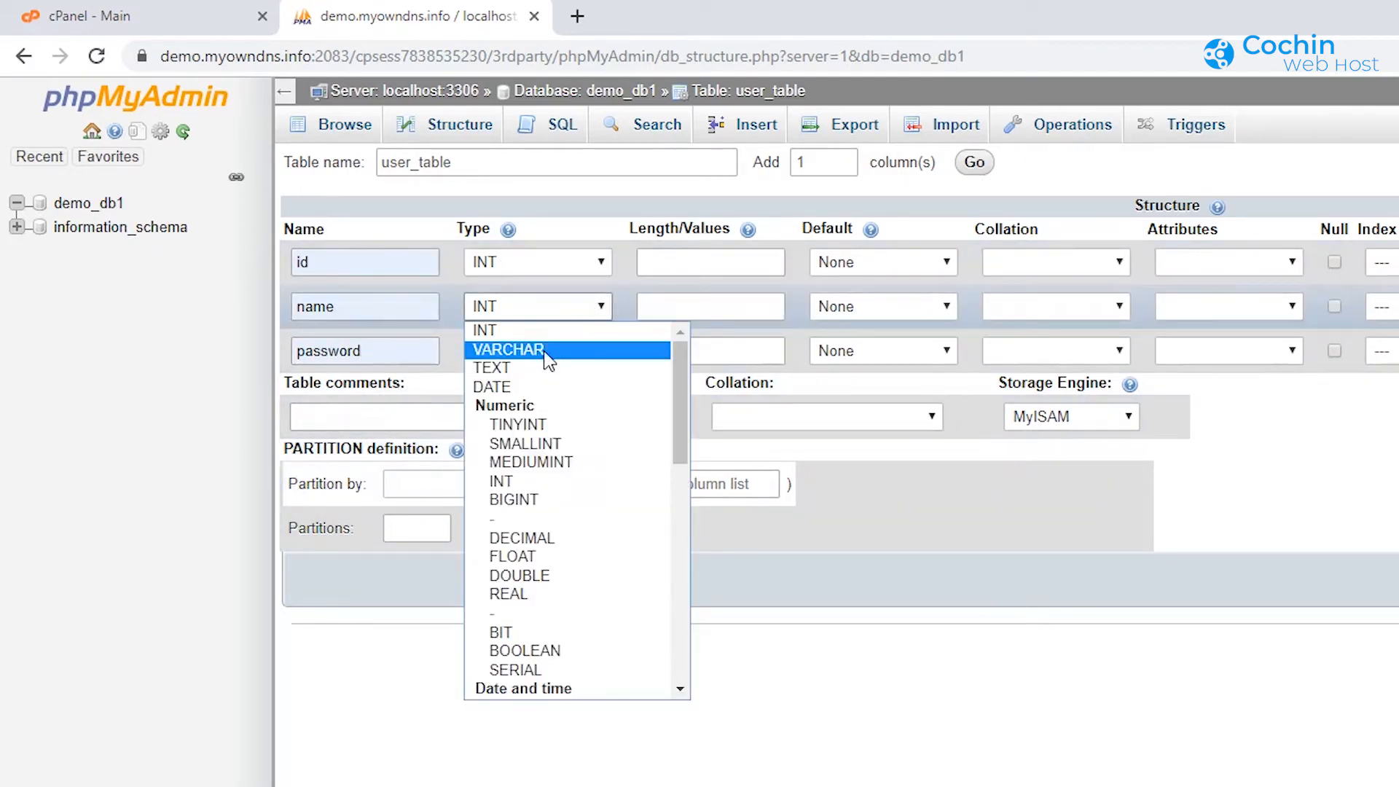
{"action": "left_click", "coordinate": [544, 350]}
{"action": "left_click", "coordinate": [549, 350]}
{"action": "left_click", "coordinate": [536, 394]}
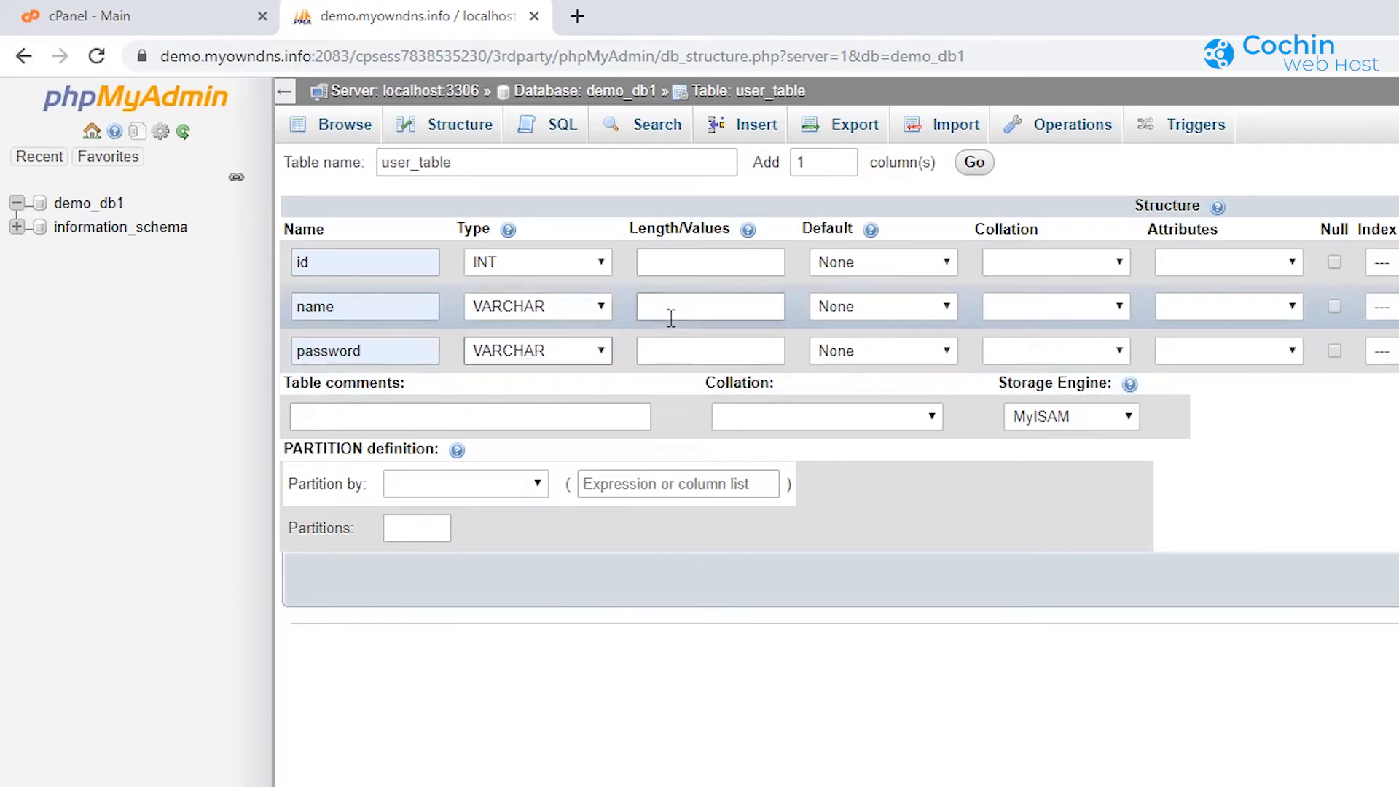
{"action": "left_click", "coordinate": [679, 305]}
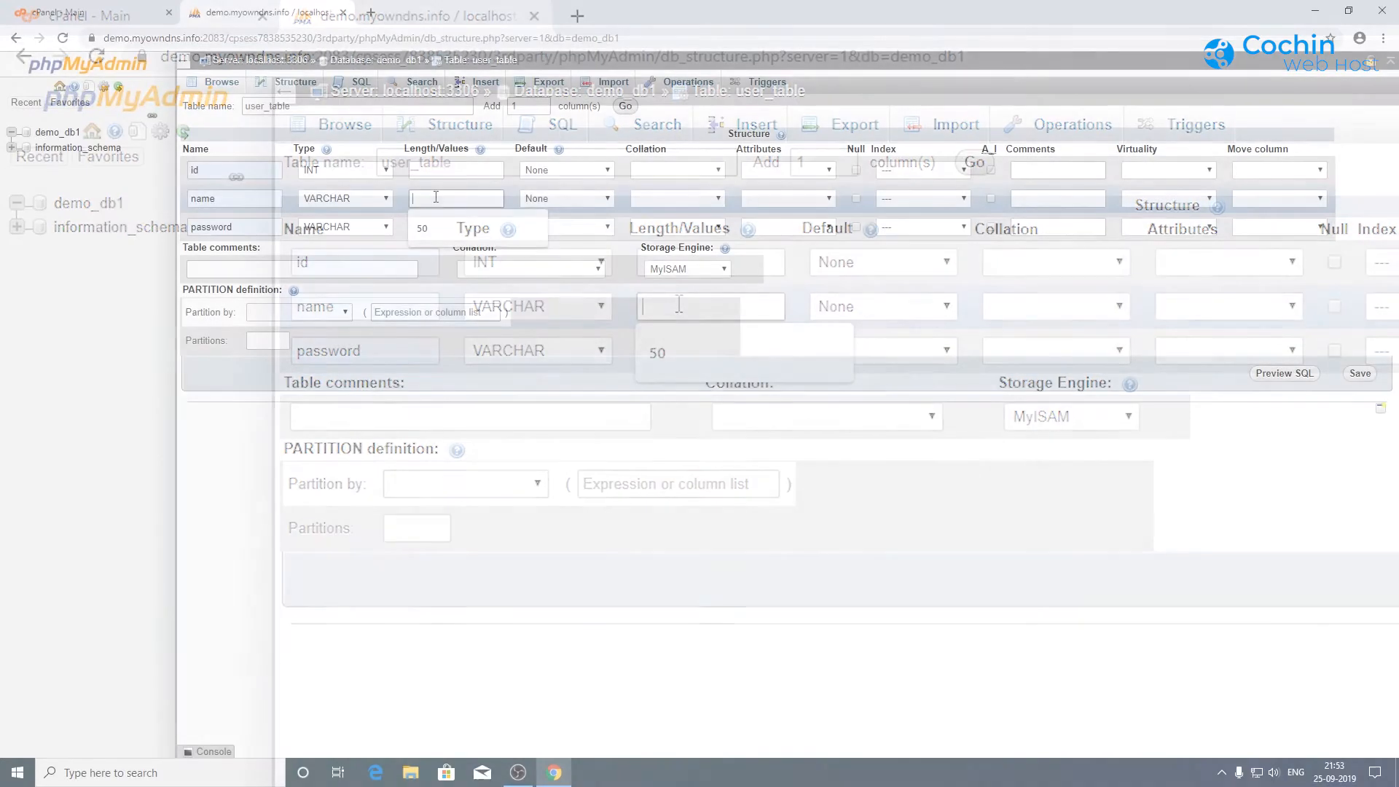
{"action": "type", "text": "25"}
{"action": "left_click", "coordinate": [424, 226]}
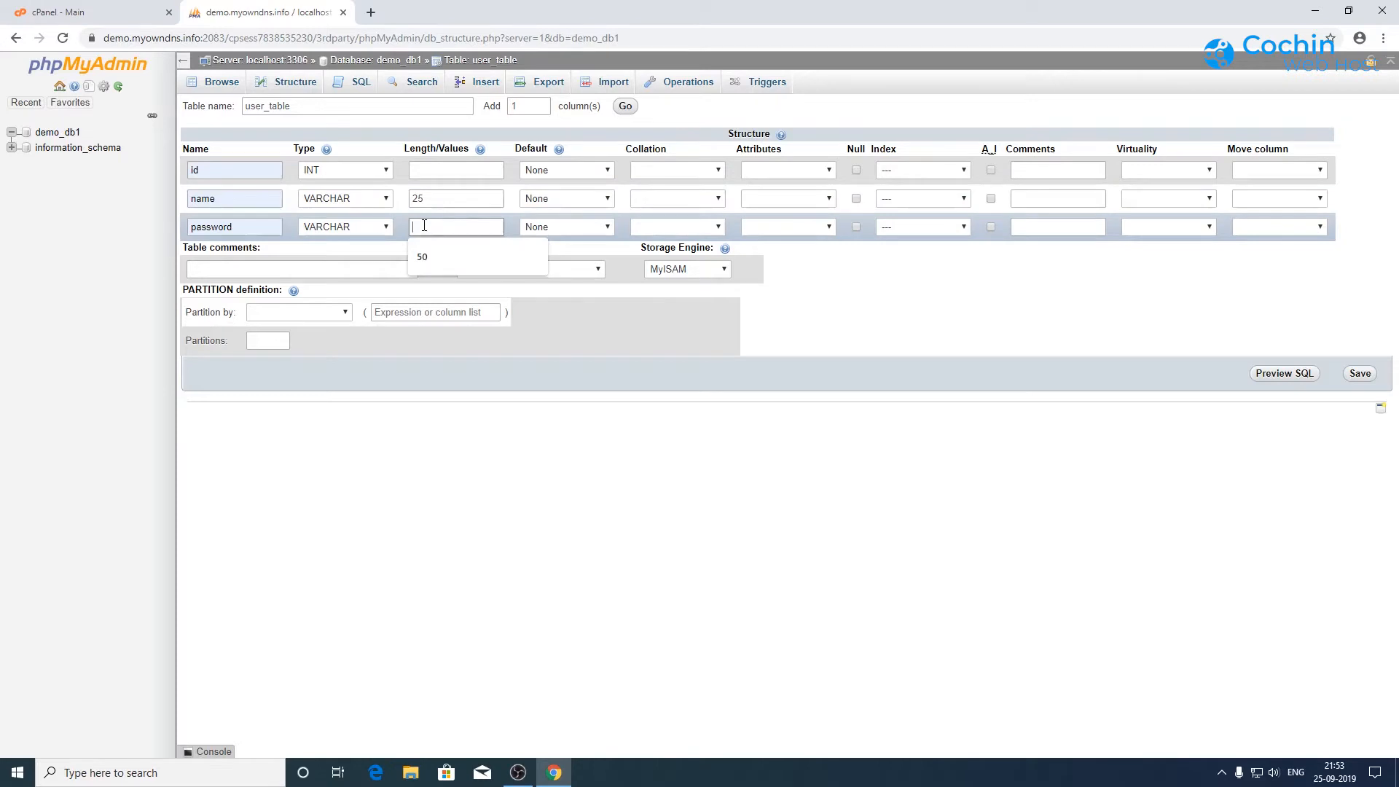
{"action": "type", "text": "25"}
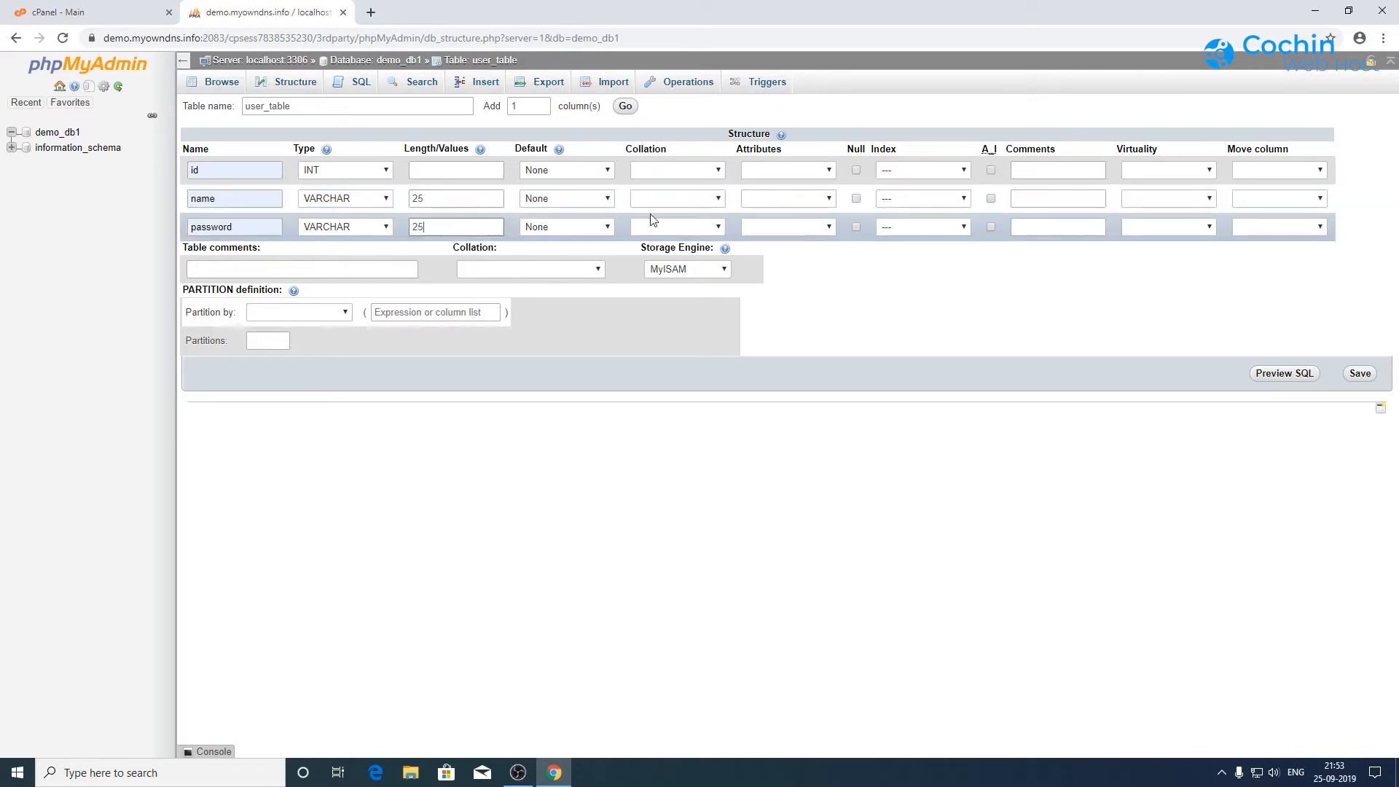
Step: Make id an auto-increment PRIMARY key and save the table structure
{"action": "left_click", "coordinate": [990, 169]}
{"action": "left_click", "coordinate": [778, 500]}
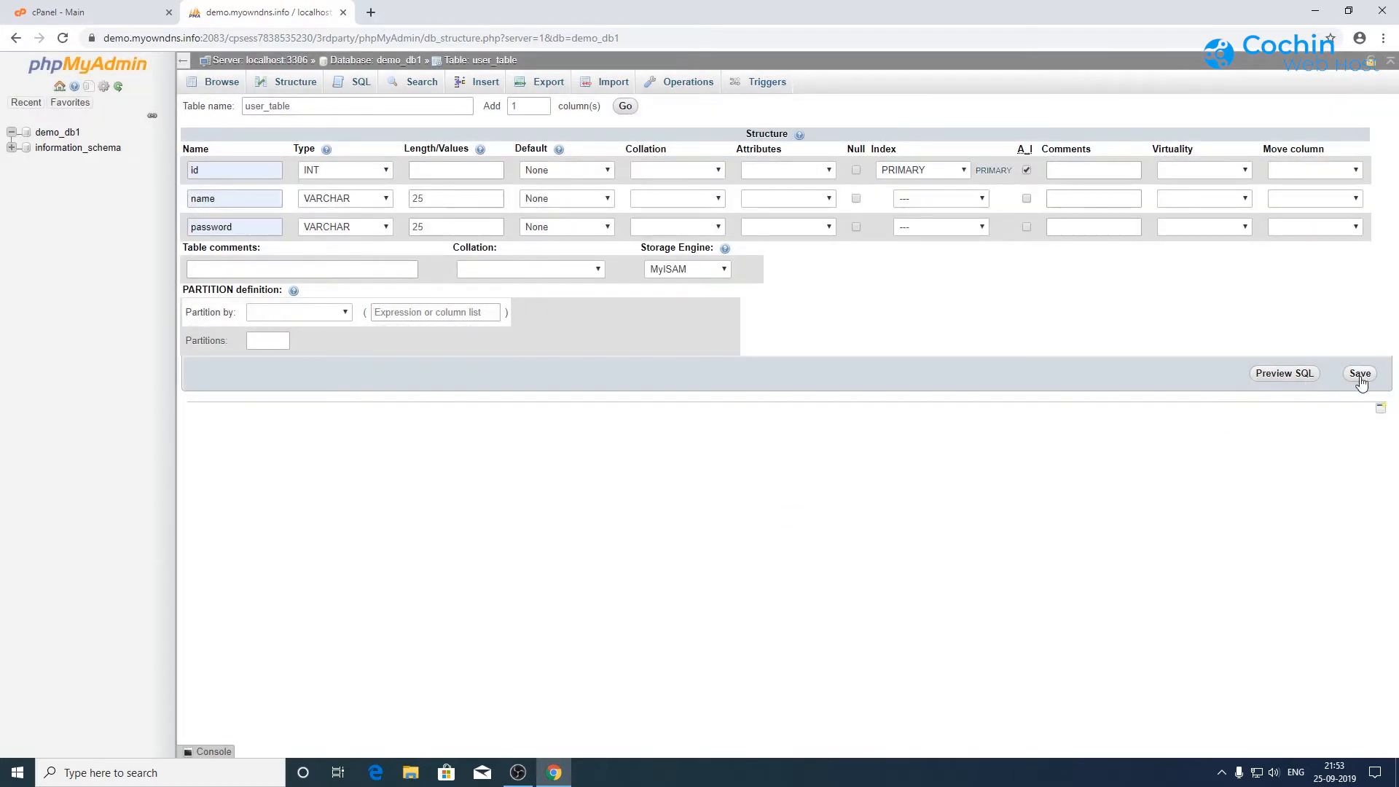
{"action": "left_click", "coordinate": [1360, 375]}
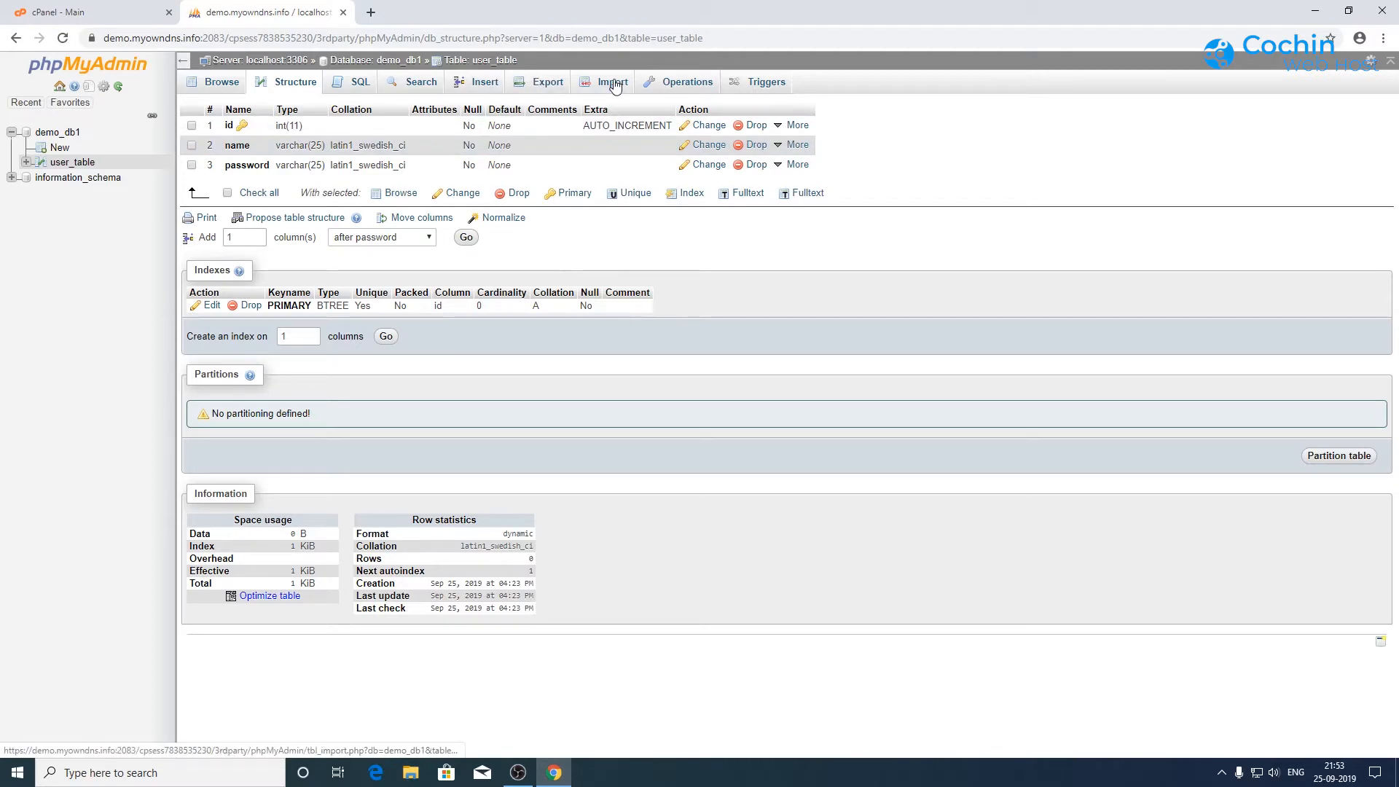
Step: View user_table's Export and Import pages, then go back to the cPanel tab
{"action": "left_click", "coordinate": [540, 86]}
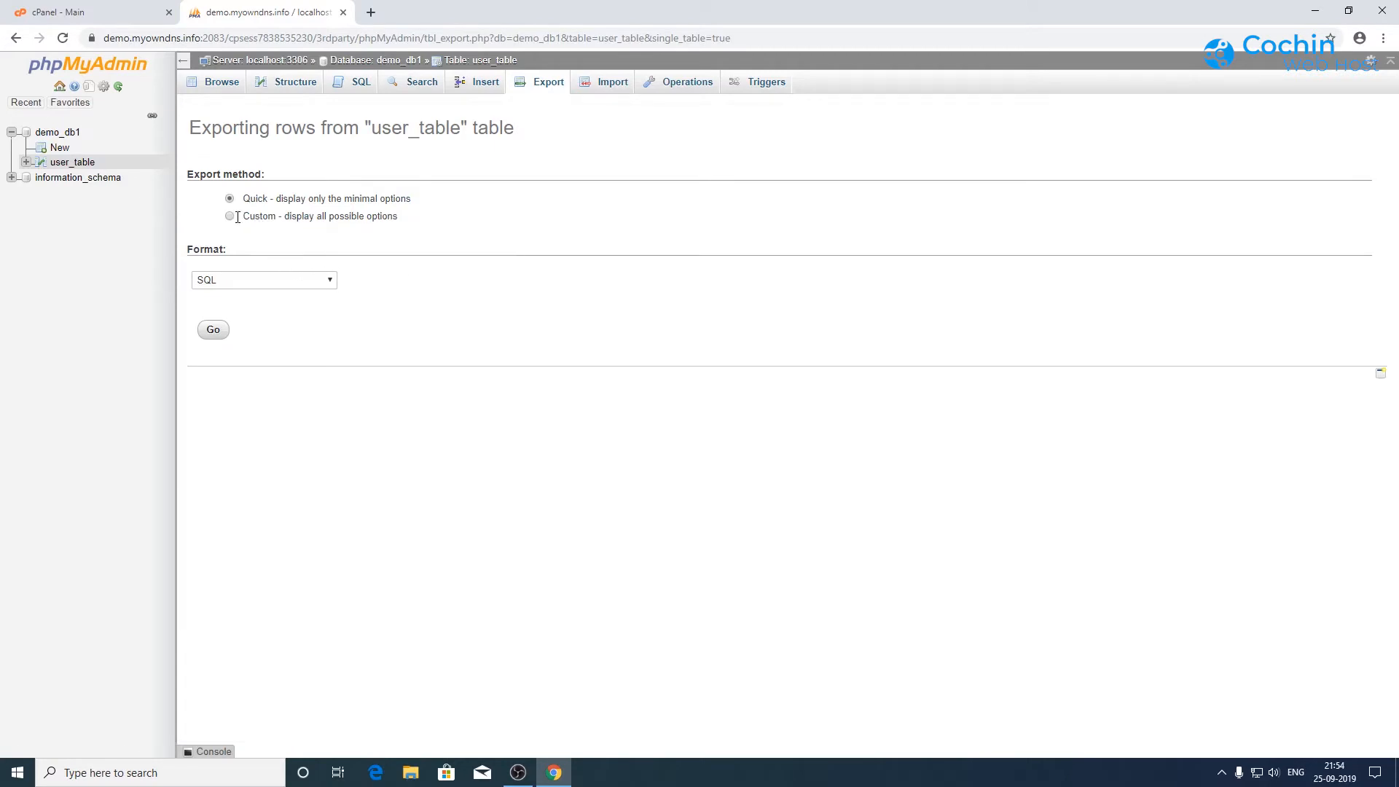
{"action": "left_click", "coordinate": [231, 216]}
{"action": "left_click", "coordinate": [604, 84]}
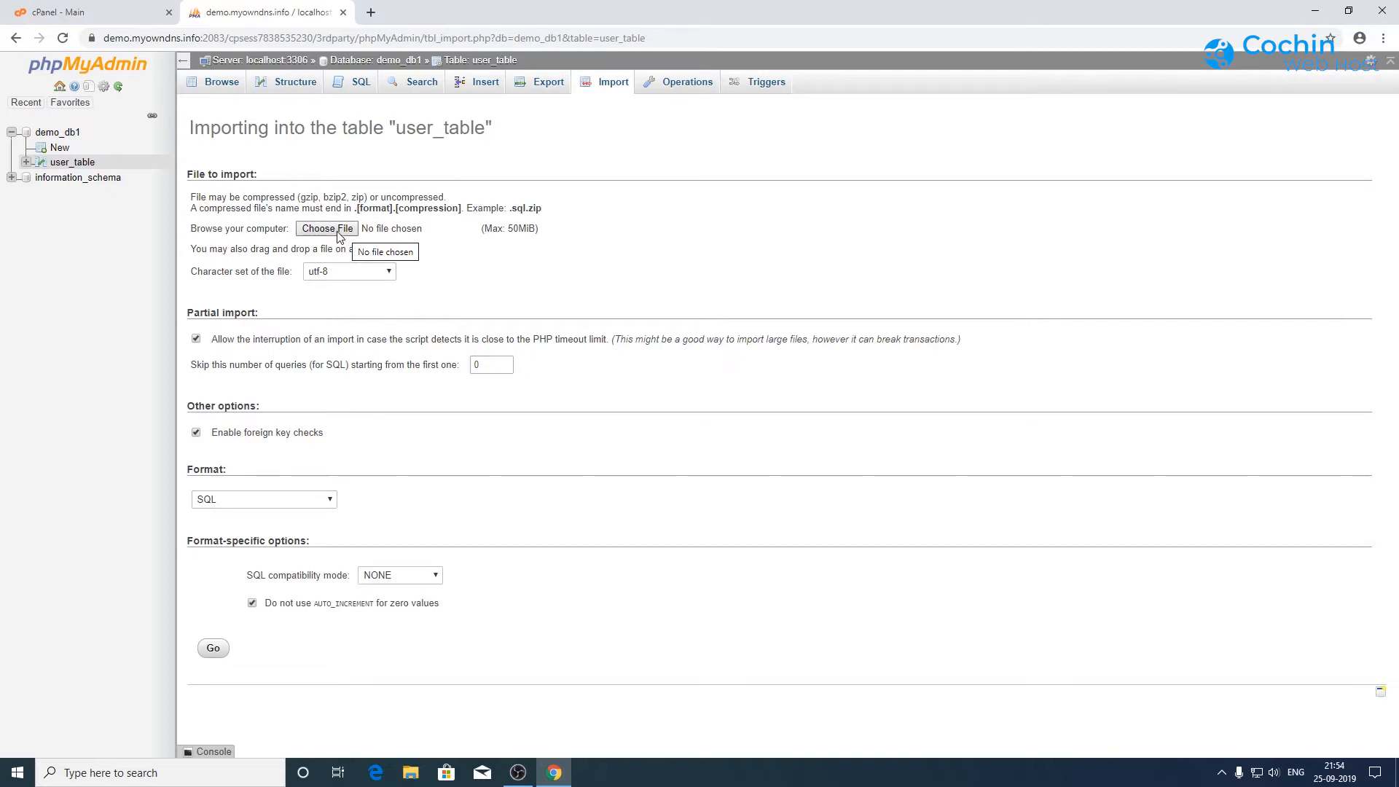
{"action": "left_click", "coordinate": [343, 12]}
Step: Open MultiPHP Manager and look over the available PHP versions
{"action": "scroll", "coordinate": [835, 440], "scroll_direction": "down", "scroll_amount": 3}
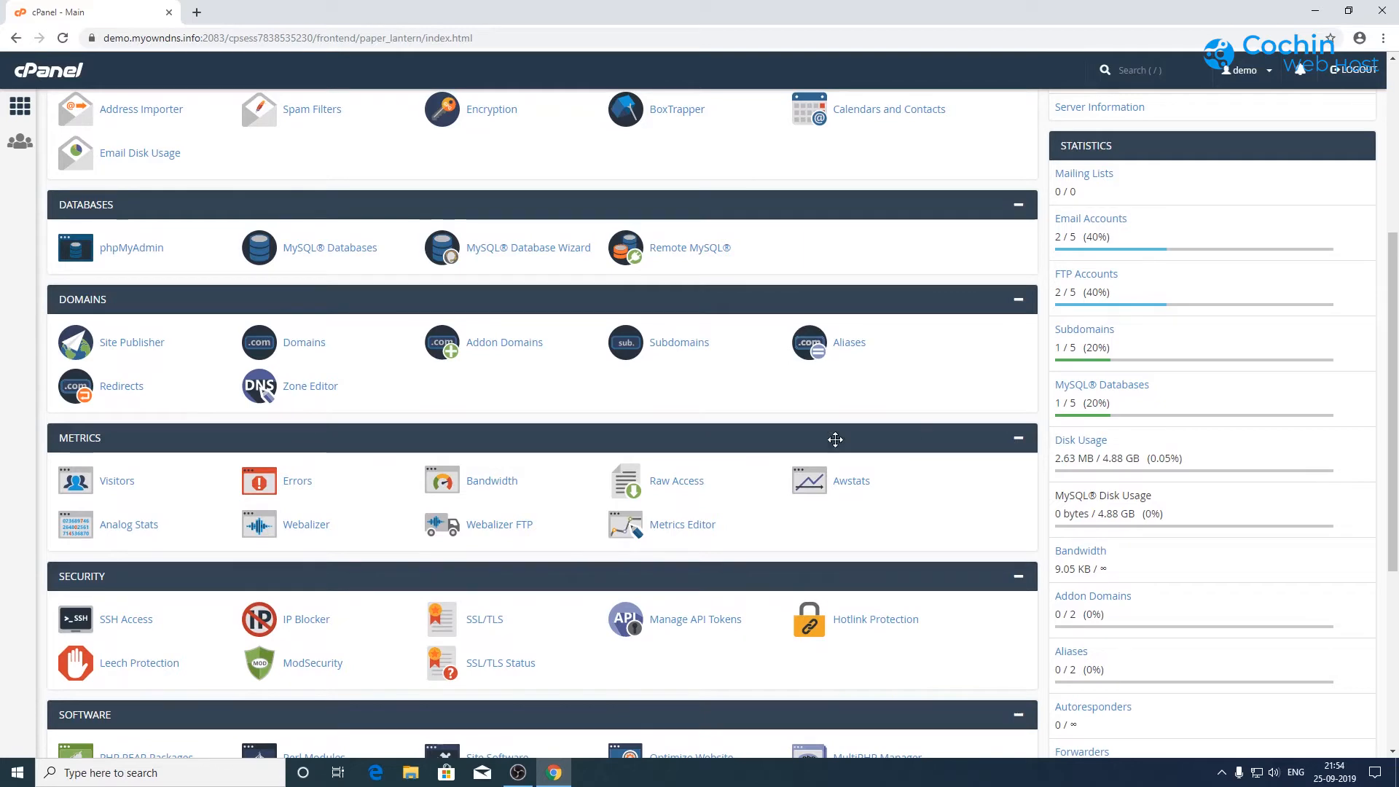
{"action": "scroll", "coordinate": [817, 430], "scroll_direction": "down", "scroll_amount": 2}
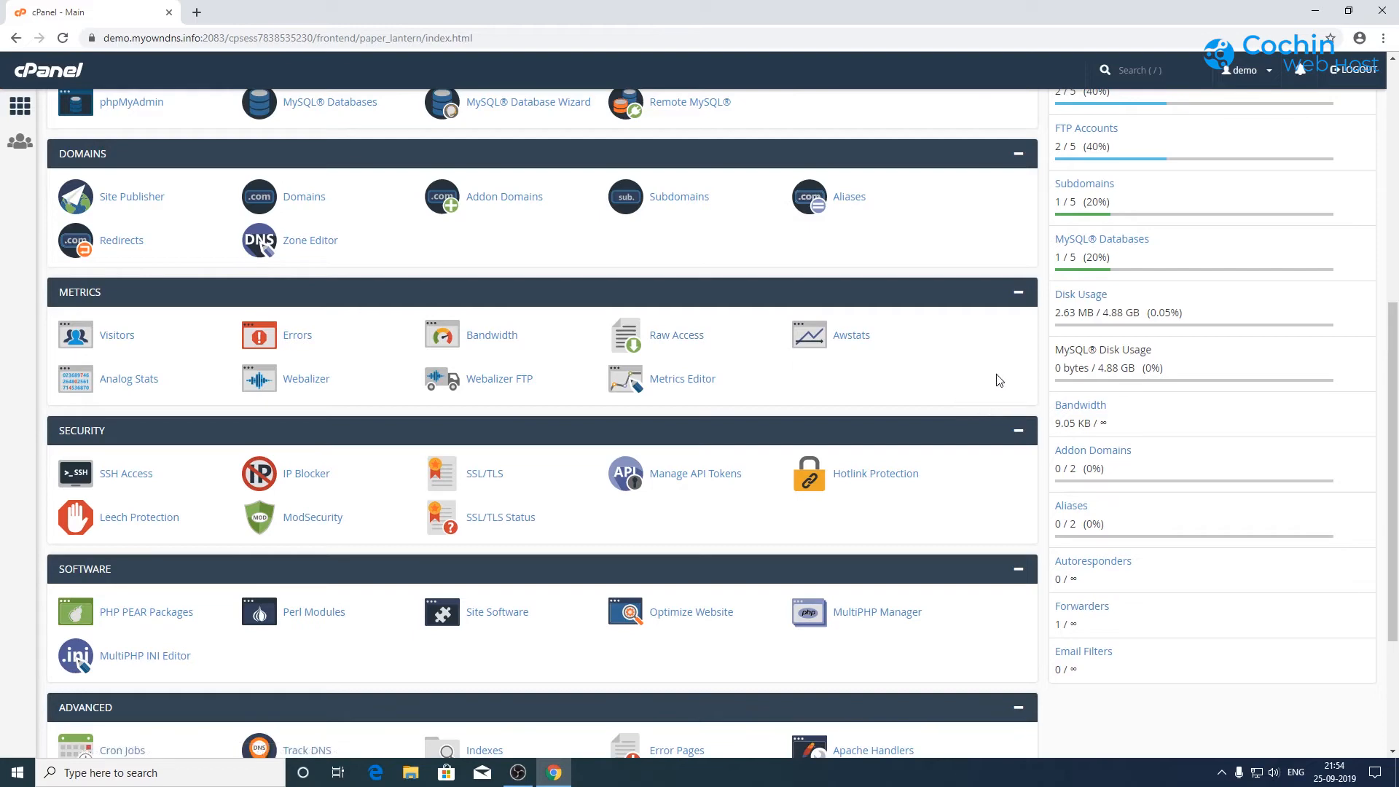
{"action": "scroll", "coordinate": [976, 366], "scroll_direction": "down", "scroll_amount": 2}
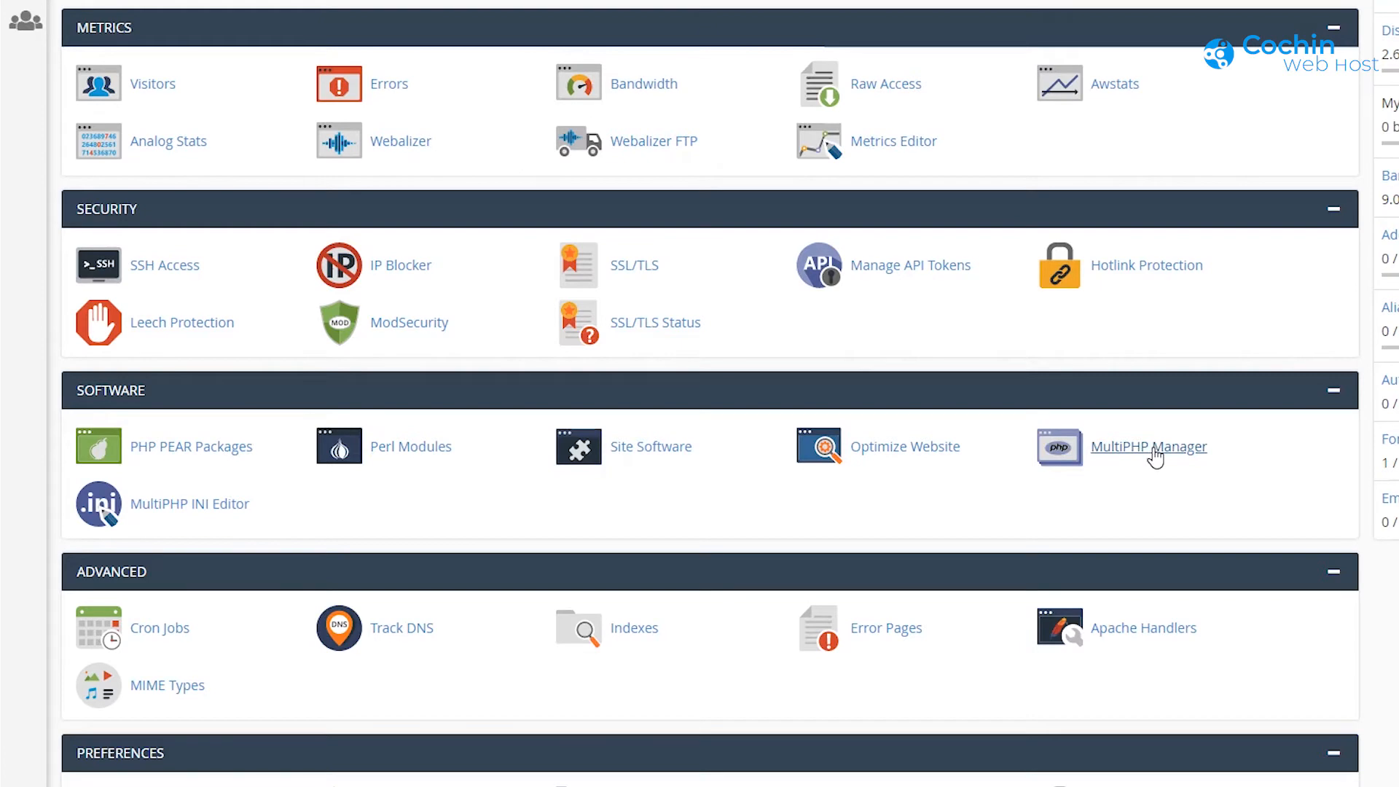
{"action": "left_click", "coordinate": [1156, 456]}
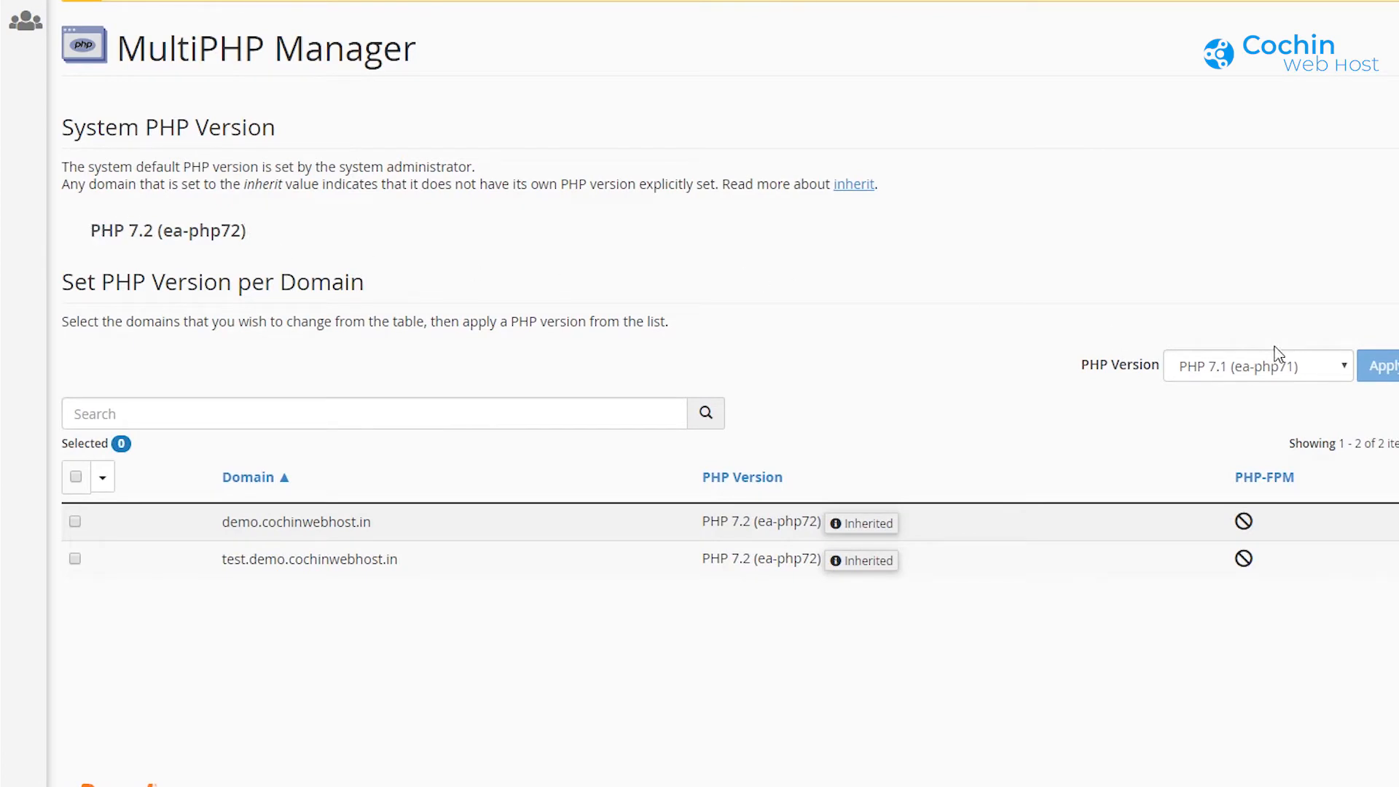
{"action": "left_click", "coordinate": [1263, 366]}
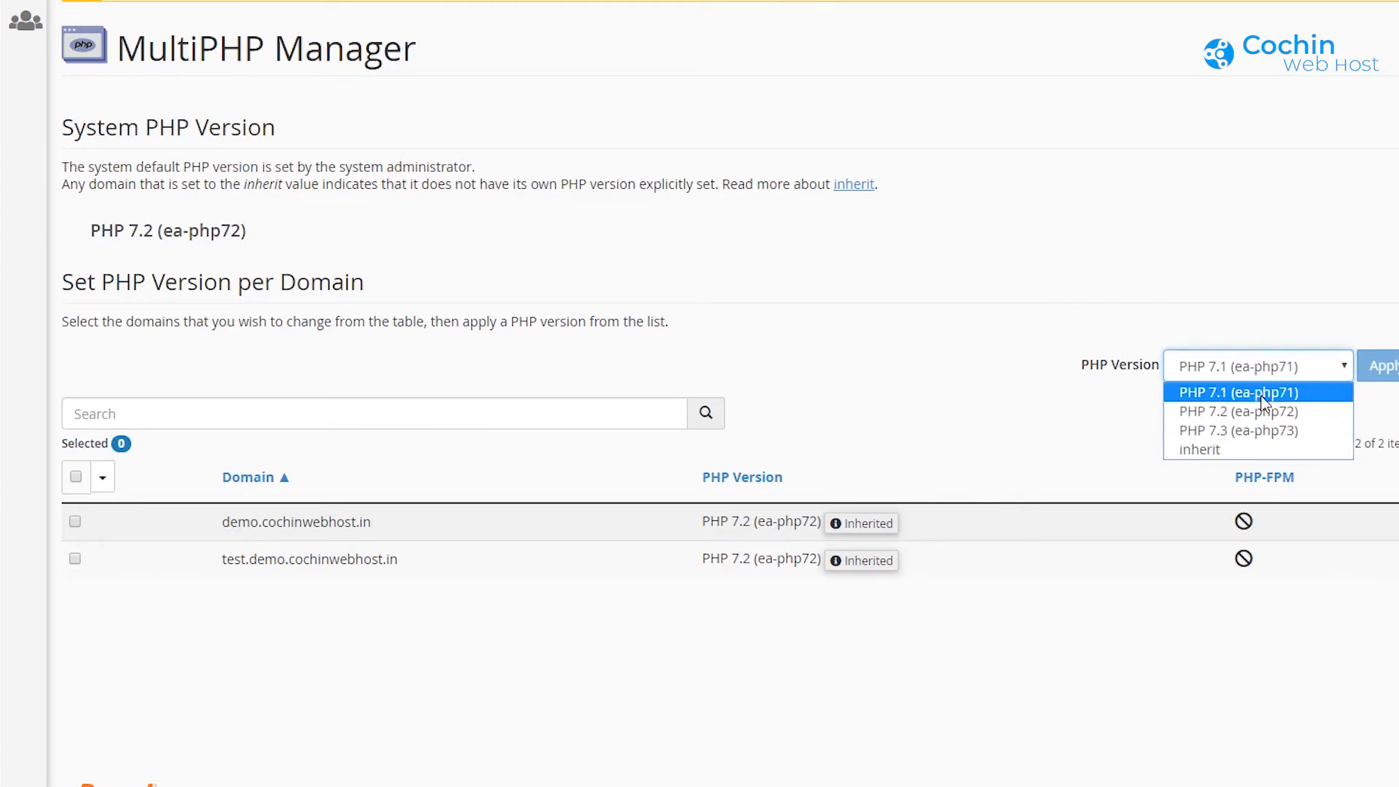
{"action": "left_click", "coordinate": [1252, 311]}
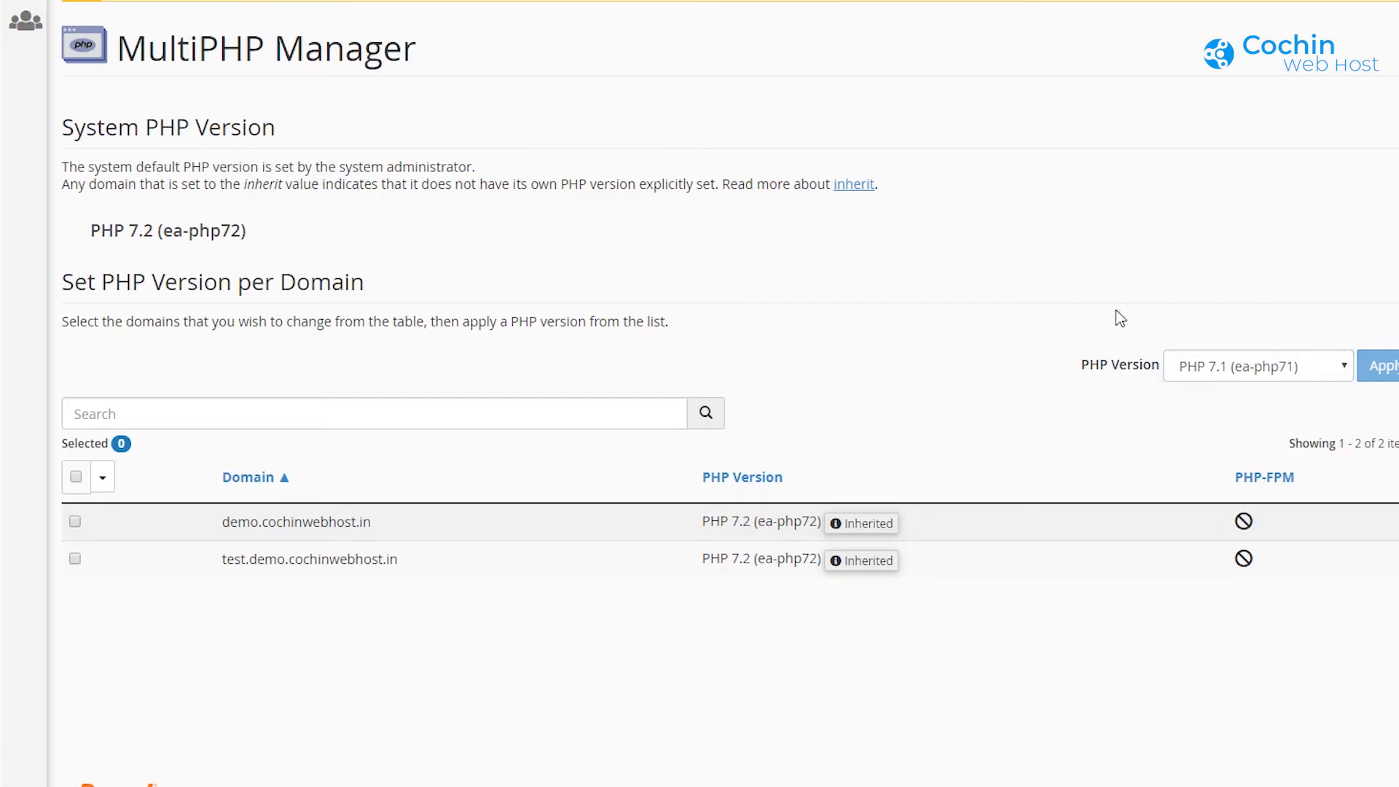
Step: Apply PHP 7.3 to the test.demo.cochinwebhost.in subdomain
{"action": "left_click", "coordinate": [75, 561]}
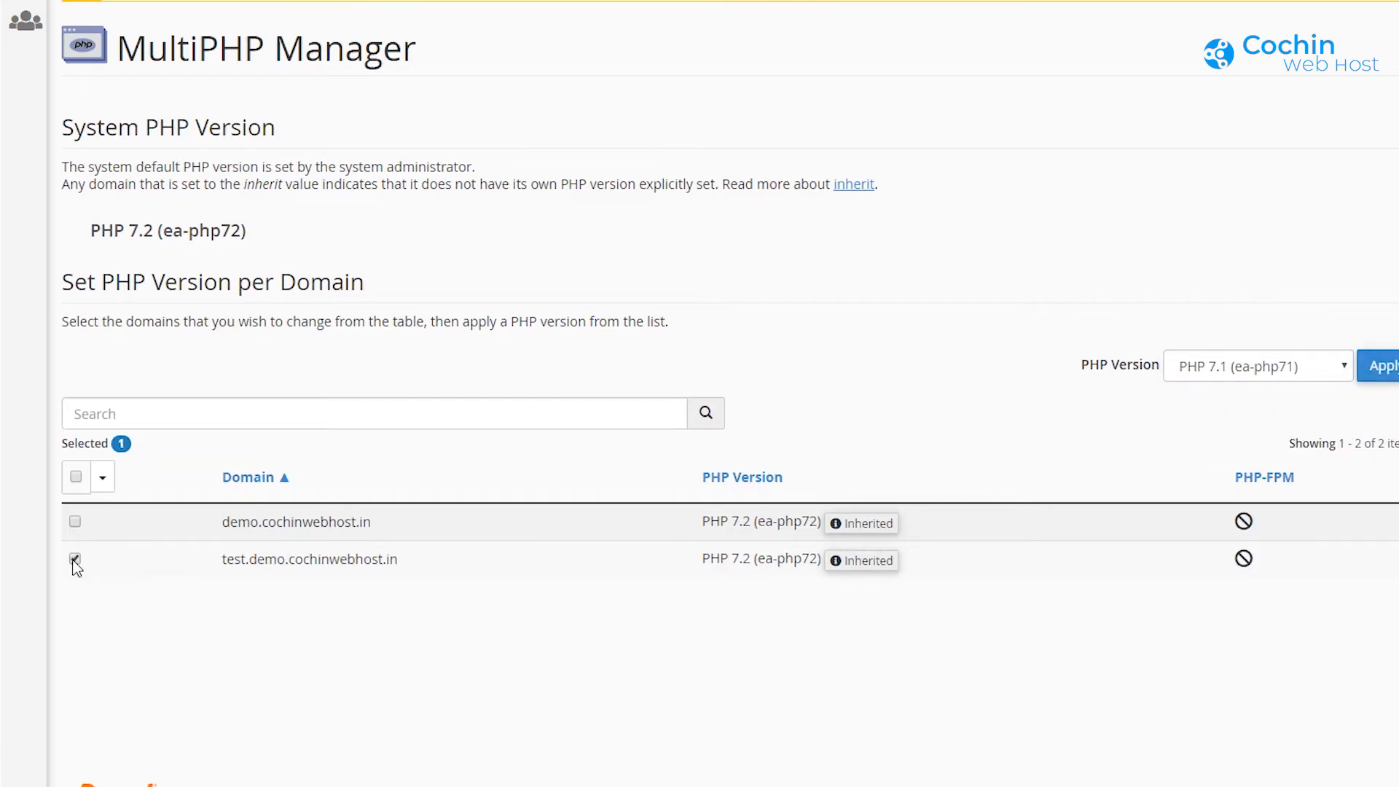
{"action": "left_click", "coordinate": [1326, 371]}
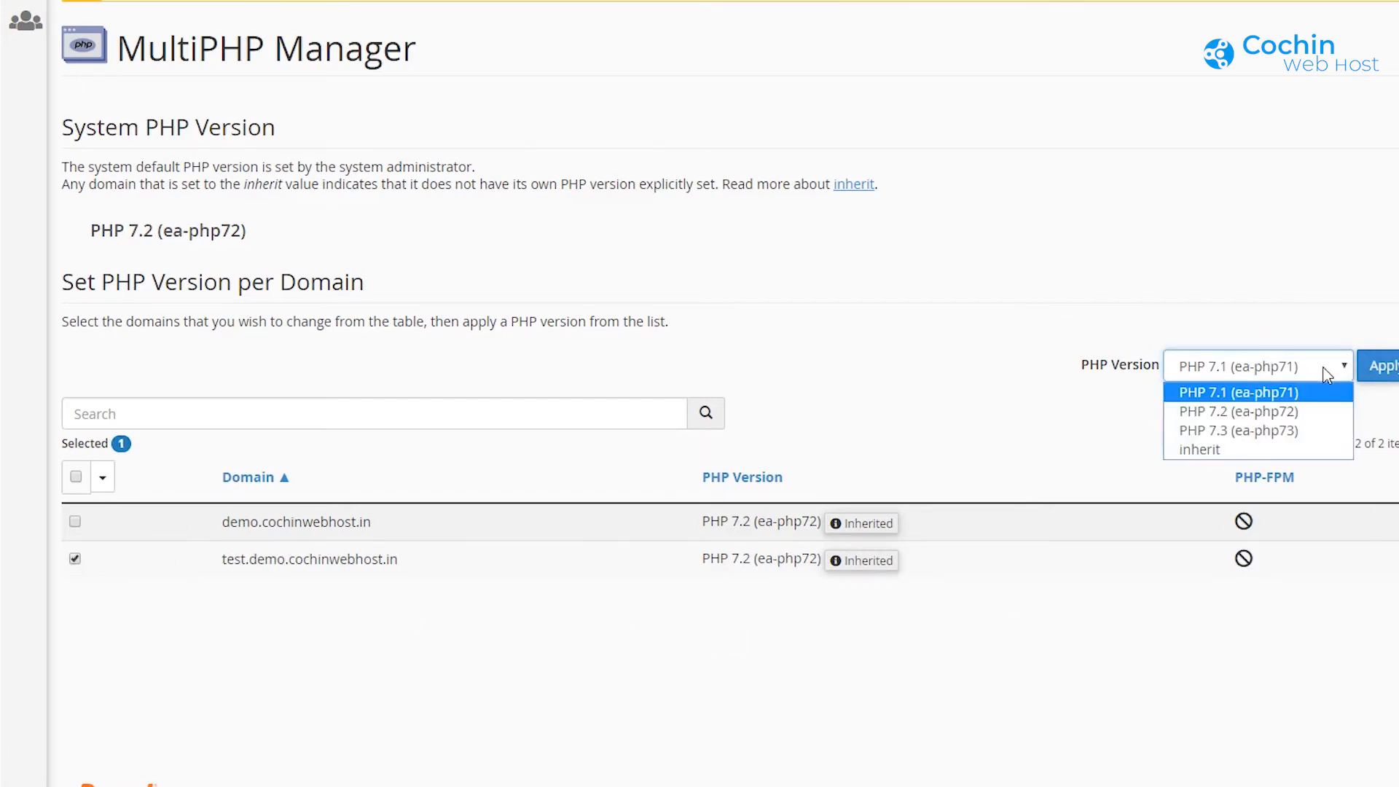
{"action": "left_click", "coordinate": [1265, 431]}
{"action": "left_click", "coordinate": [1379, 366]}
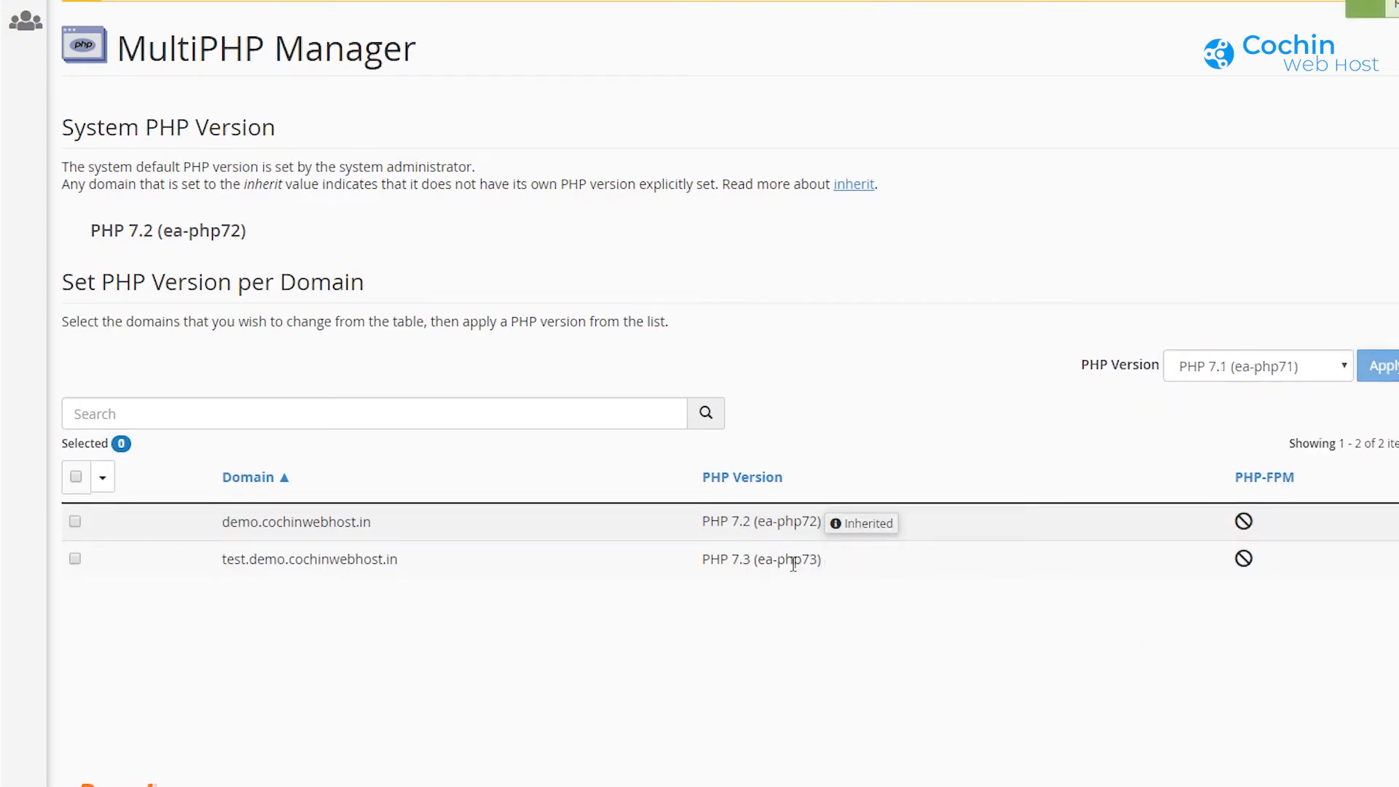
{"action": "left_click_drag", "start_coordinate": [793, 565], "coordinate": [786, 523]}
{"action": "left_click", "coordinate": [957, 372]}
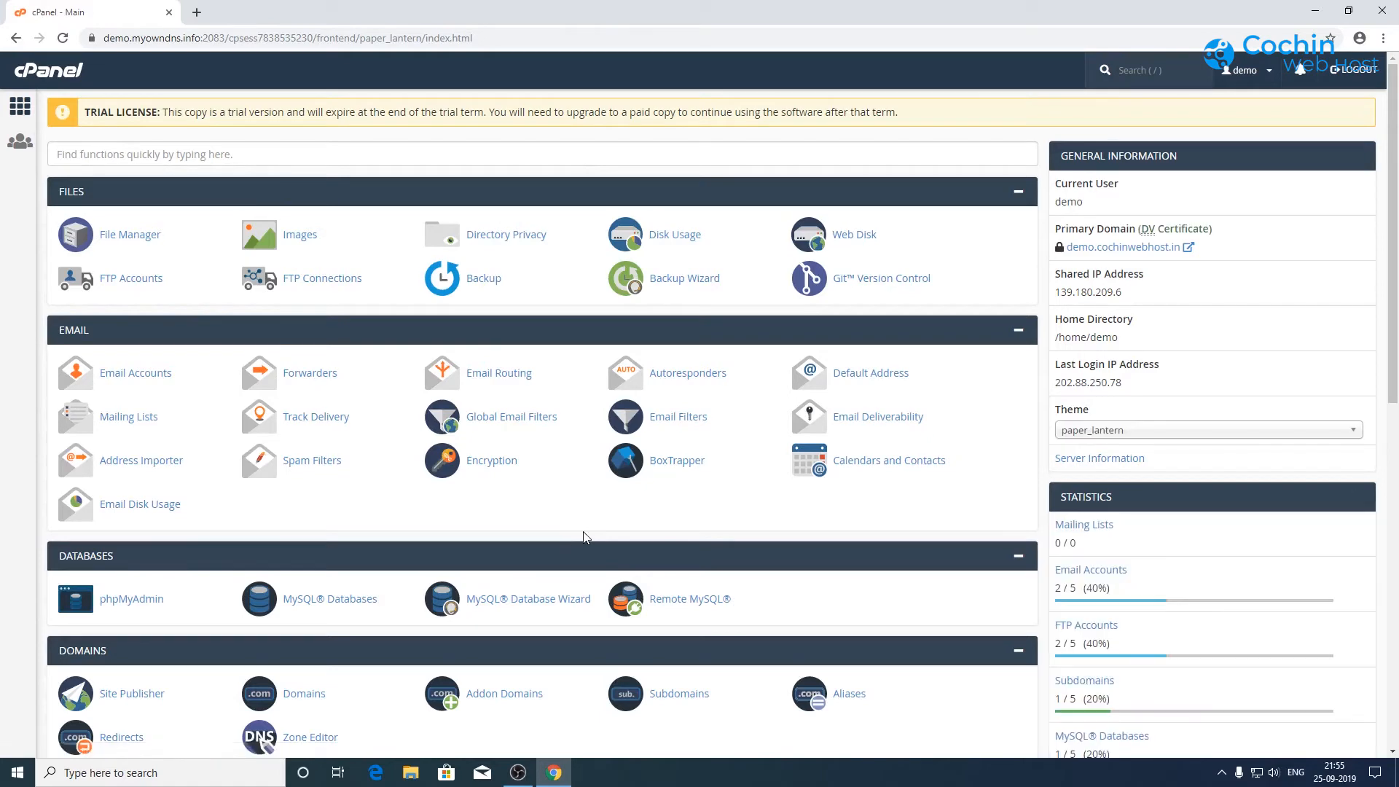
{"action": "scroll", "coordinate": [584, 538], "scroll_direction": "down", "scroll_amount": 5}
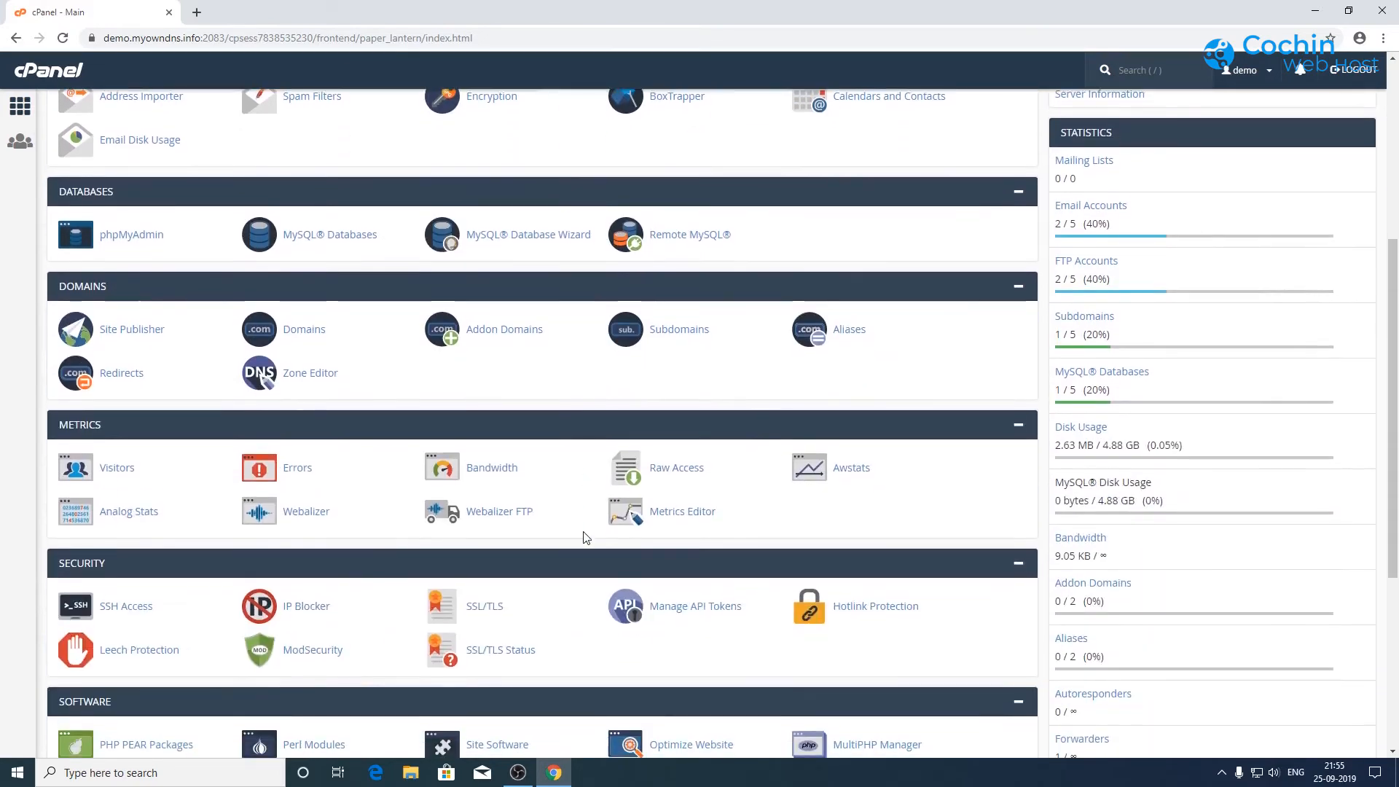
Step: Load demo.cochinwebhost.in's settings in the MultiPHP INI Editor
{"action": "scroll", "coordinate": [584, 538], "scroll_direction": "down", "scroll_amount": 5}
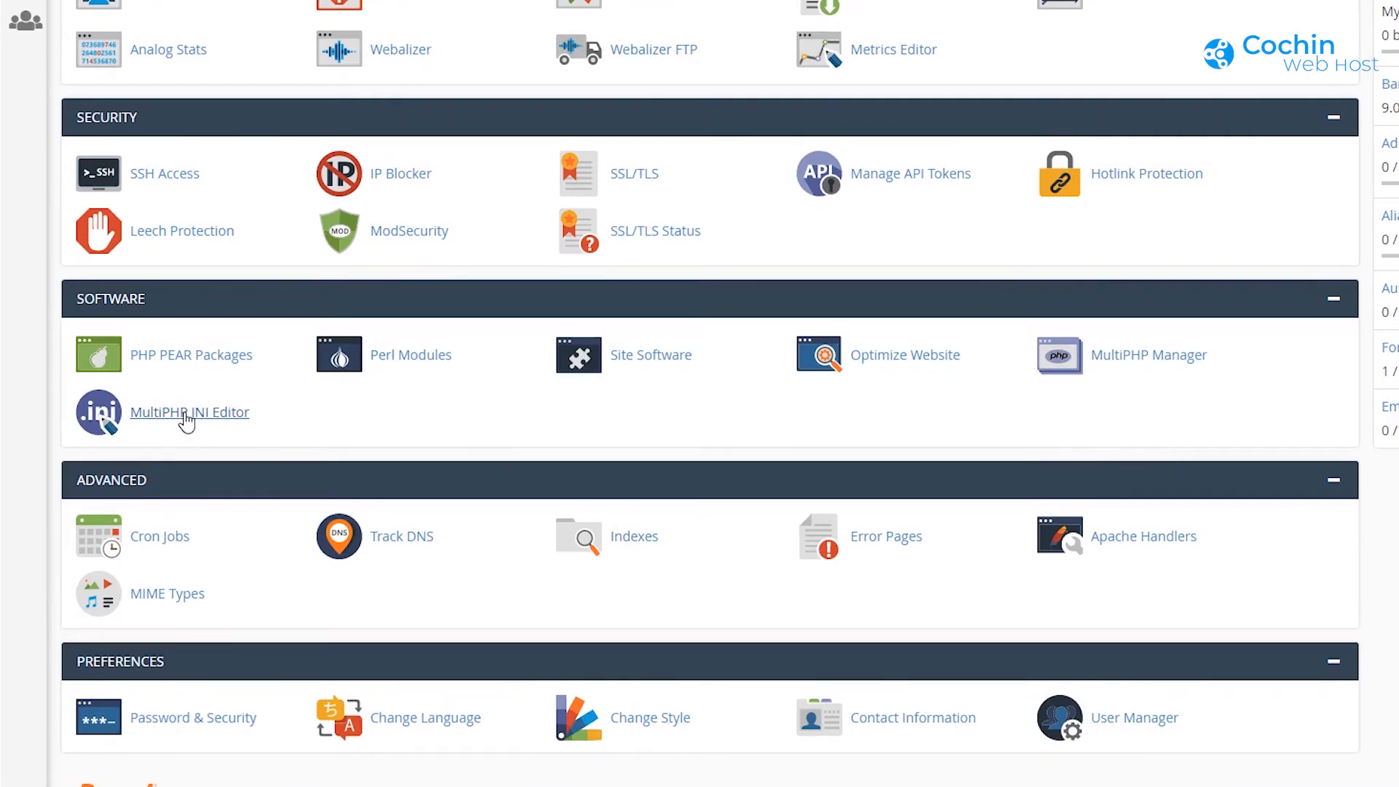
{"action": "left_click", "coordinate": [186, 419]}
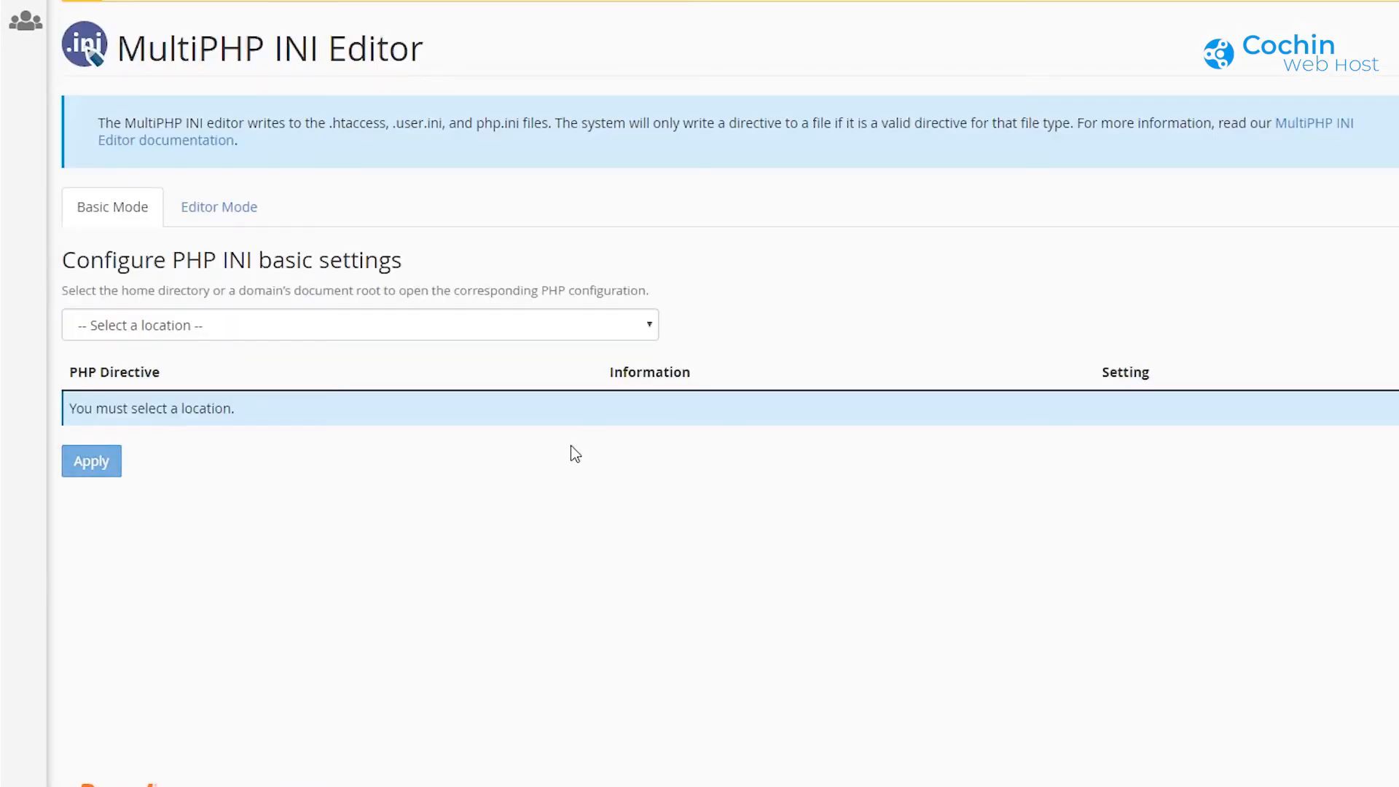
{"action": "left_click", "coordinate": [223, 326]}
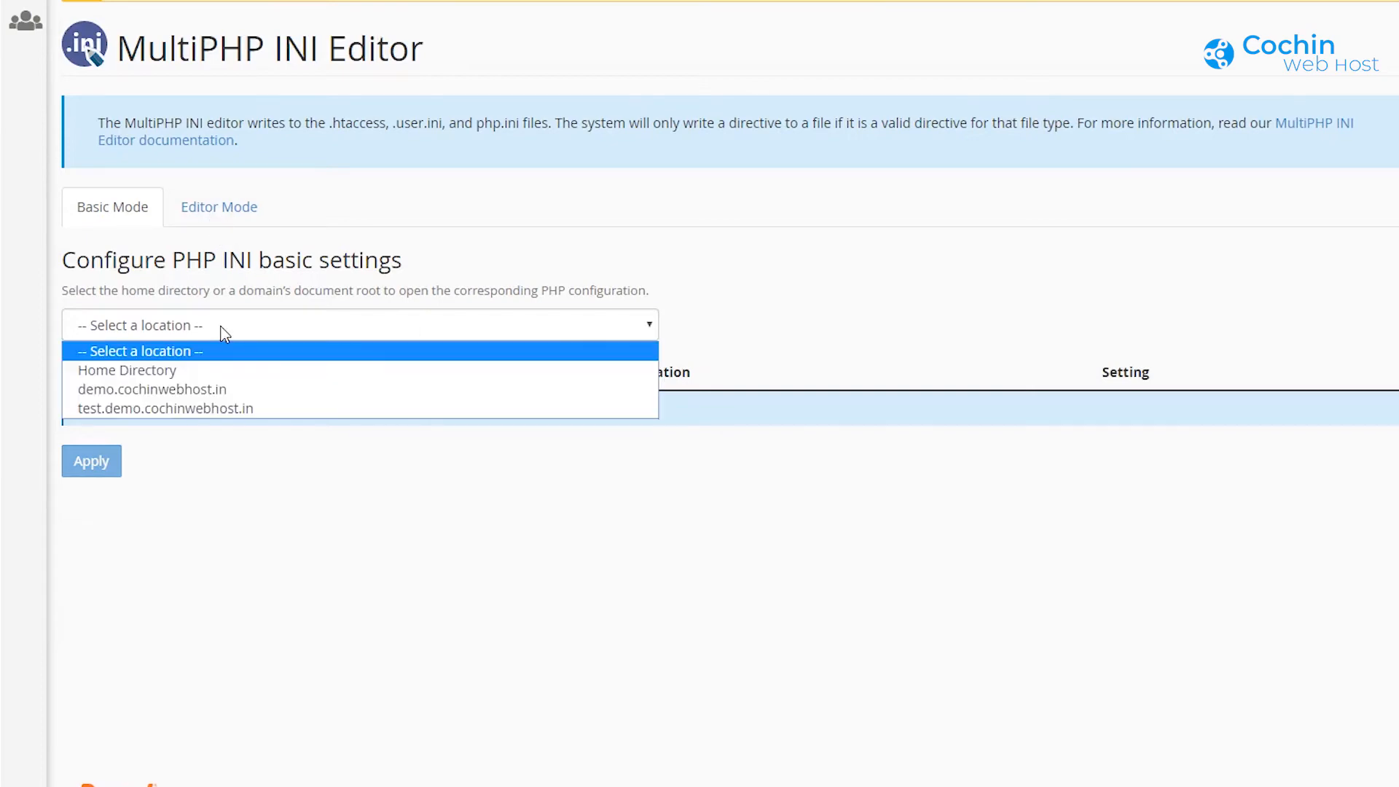
{"action": "left_click", "coordinate": [180, 390]}
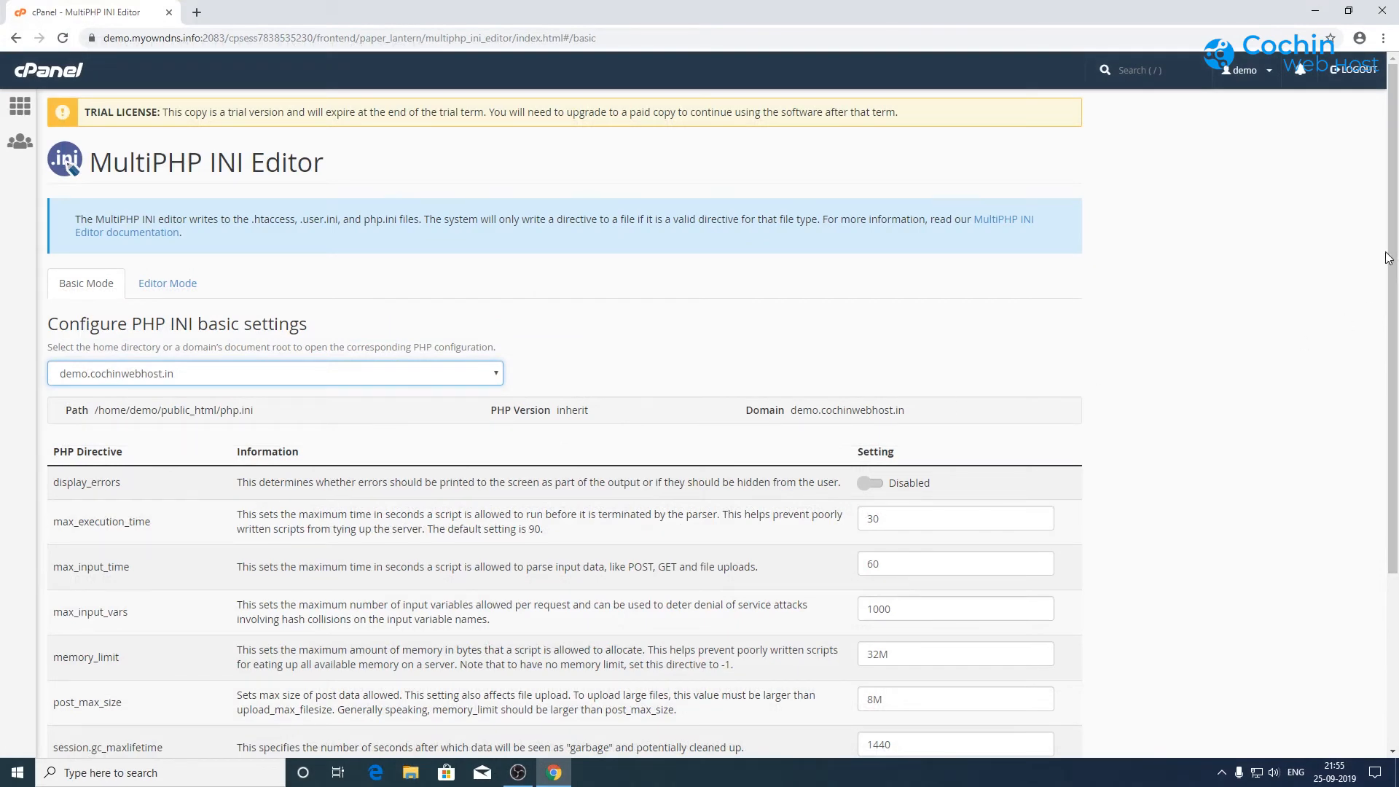
{"action": "left_click_drag", "start_coordinate": [1388, 258], "coordinate": [1397, 456]}
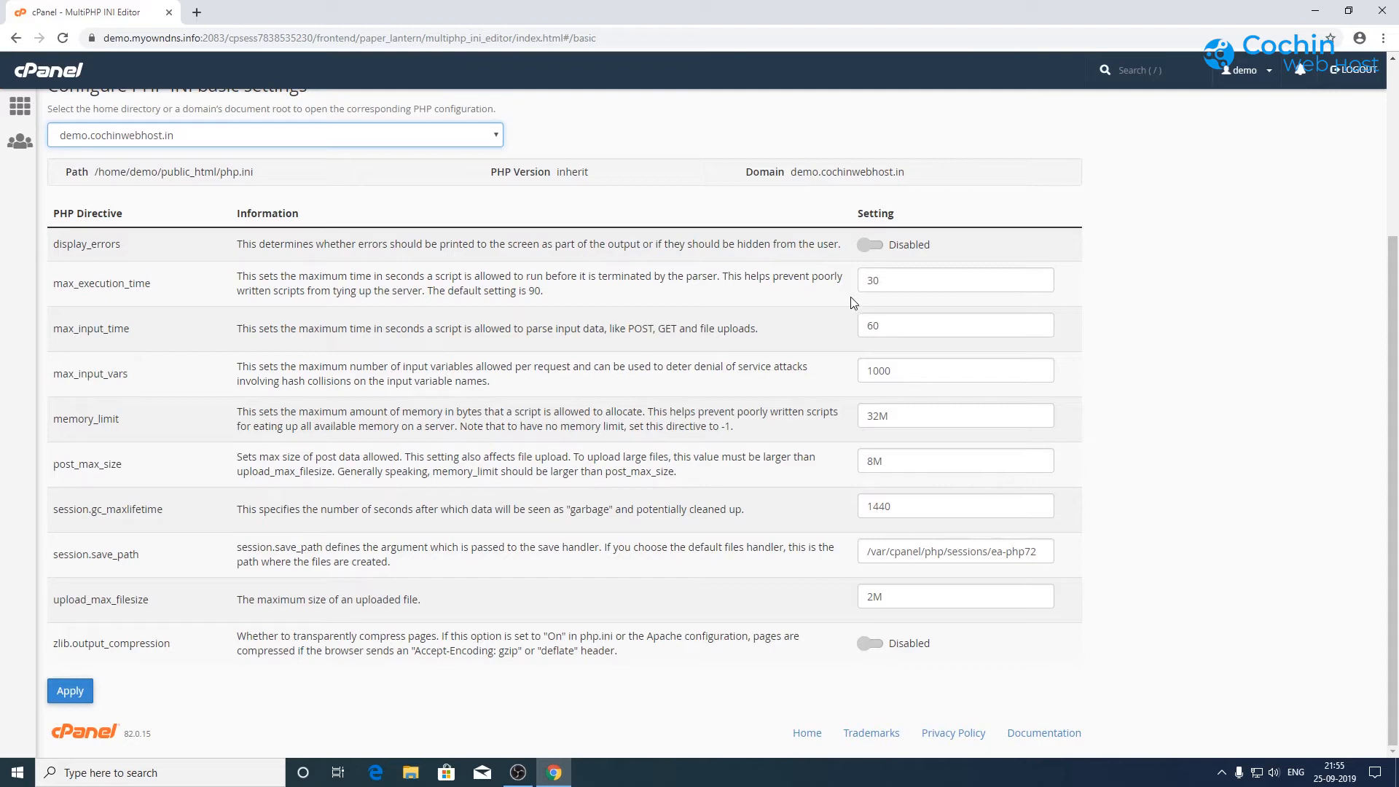
Step: Set max_execution_time to 60 and memory_limit to 64M
{"action": "left_click_drag", "start_coordinate": [54, 283], "coordinate": [155, 284]}
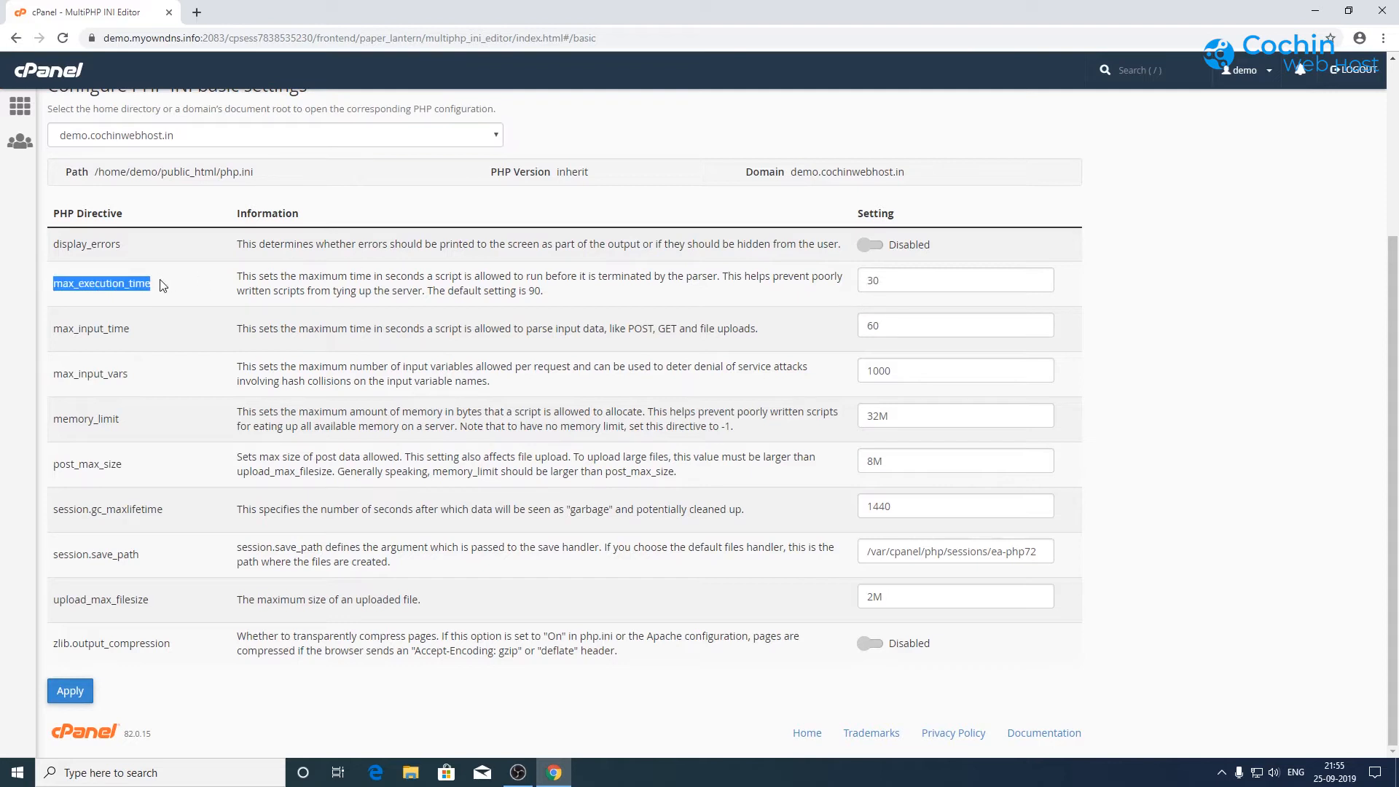
{"action": "left_click", "coordinate": [873, 284]}
{"action": "key", "text": "BackSpace"}
{"action": "key", "text": "BackSpace"}
{"action": "type", "text": "60"}
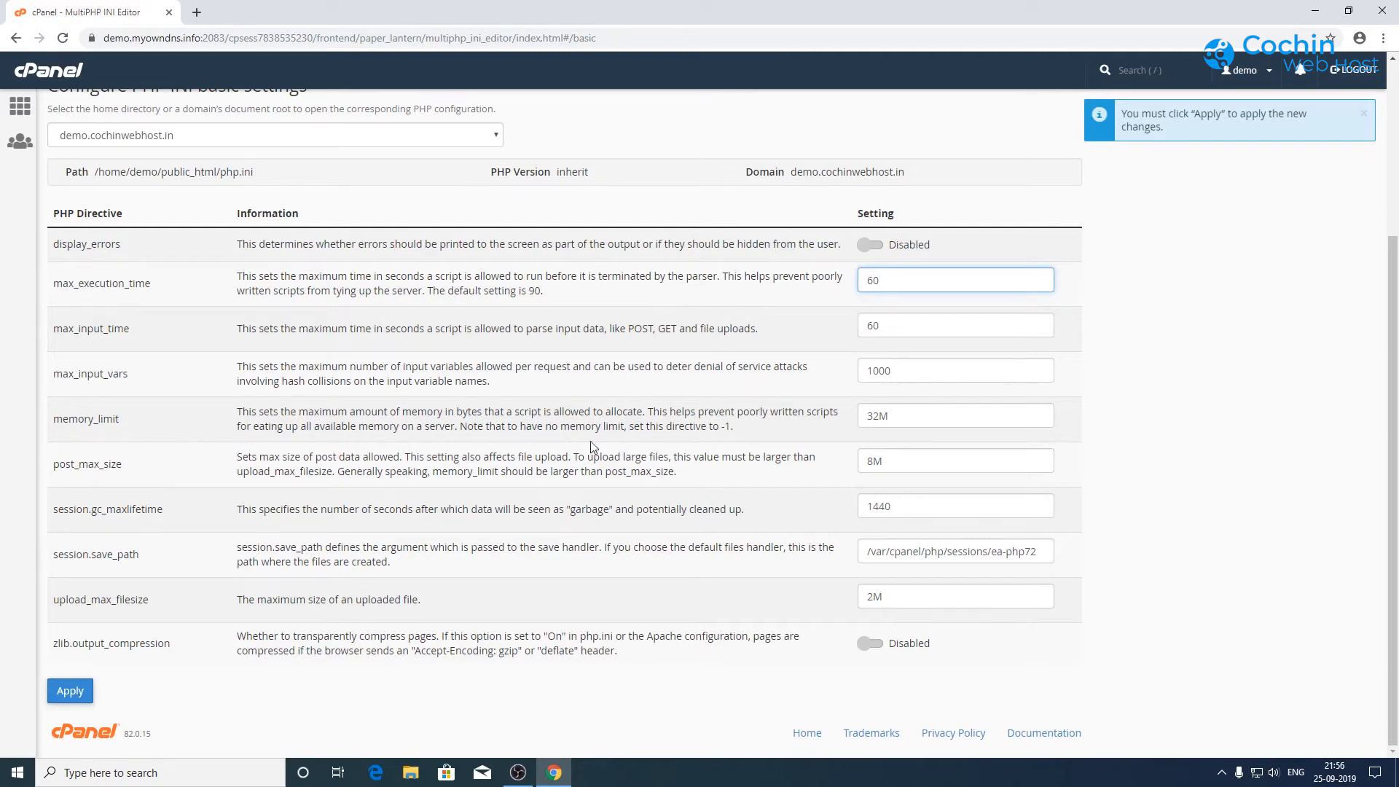
{"action": "left_click_drag", "start_coordinate": [880, 412], "coordinate": [855, 423]}
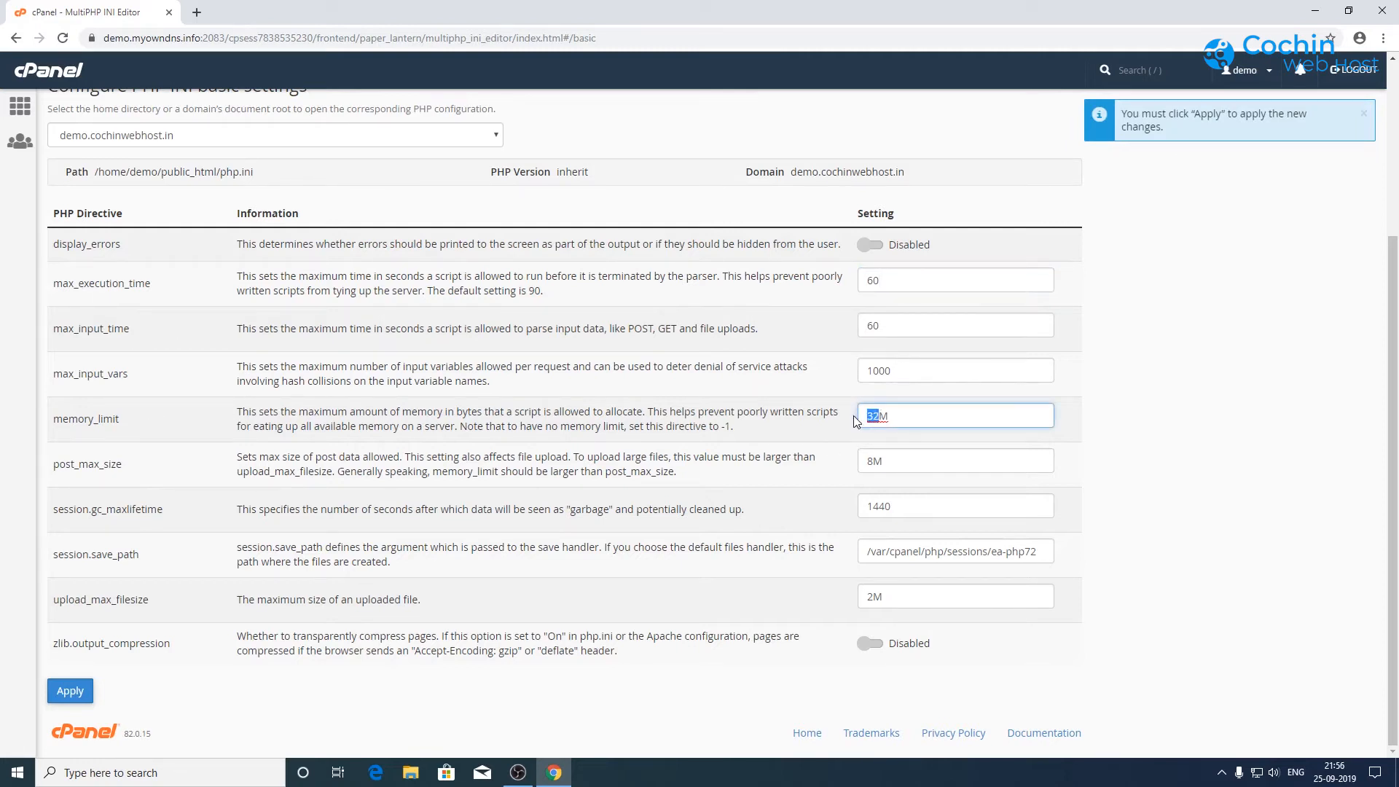
{"action": "type", "text": "64M"}
Step: Set post_max_size and upload_max_filesize to 64M, apply, and return home
{"action": "left_click_drag", "start_coordinate": [874, 462], "coordinate": [857, 469]}
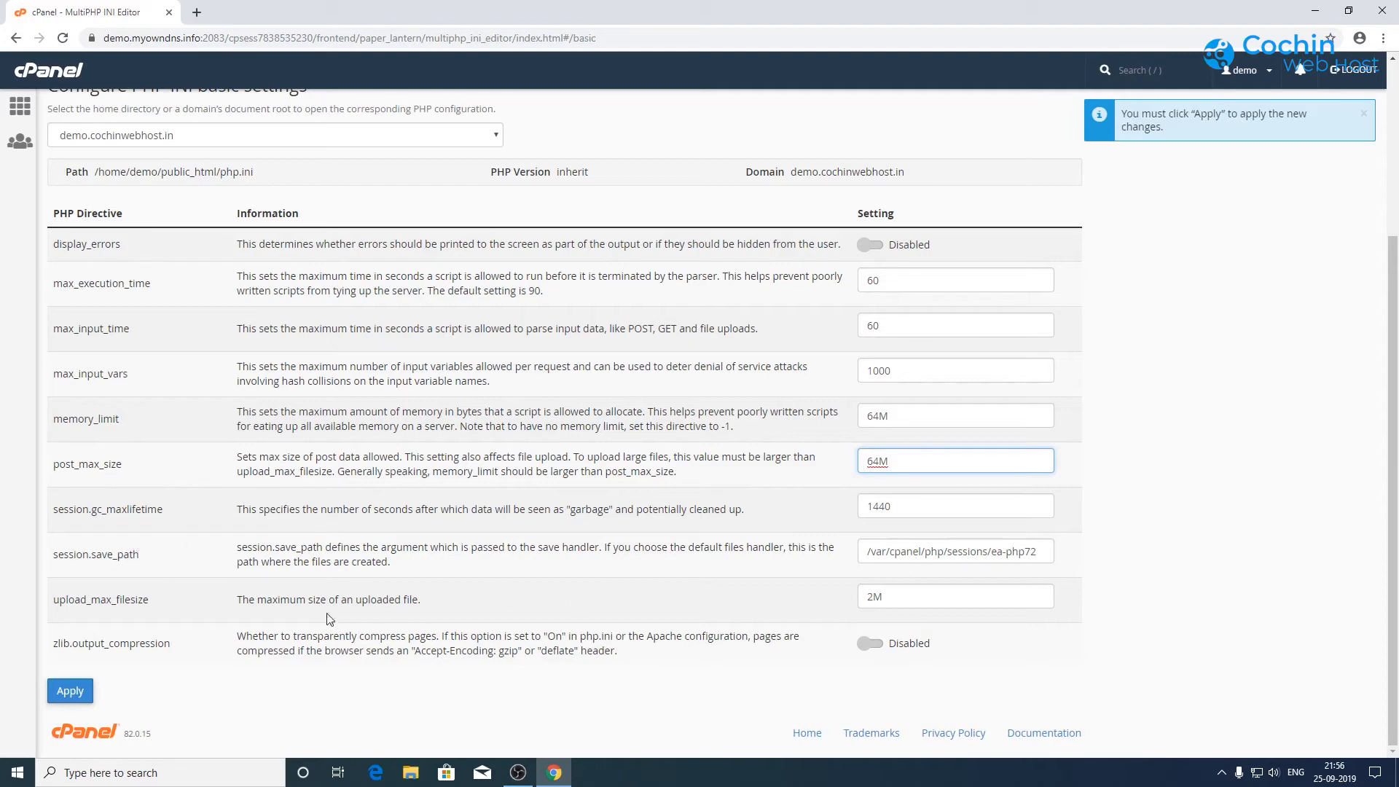
{"action": "left_click_drag", "start_coordinate": [54, 600], "coordinate": [157, 605]}
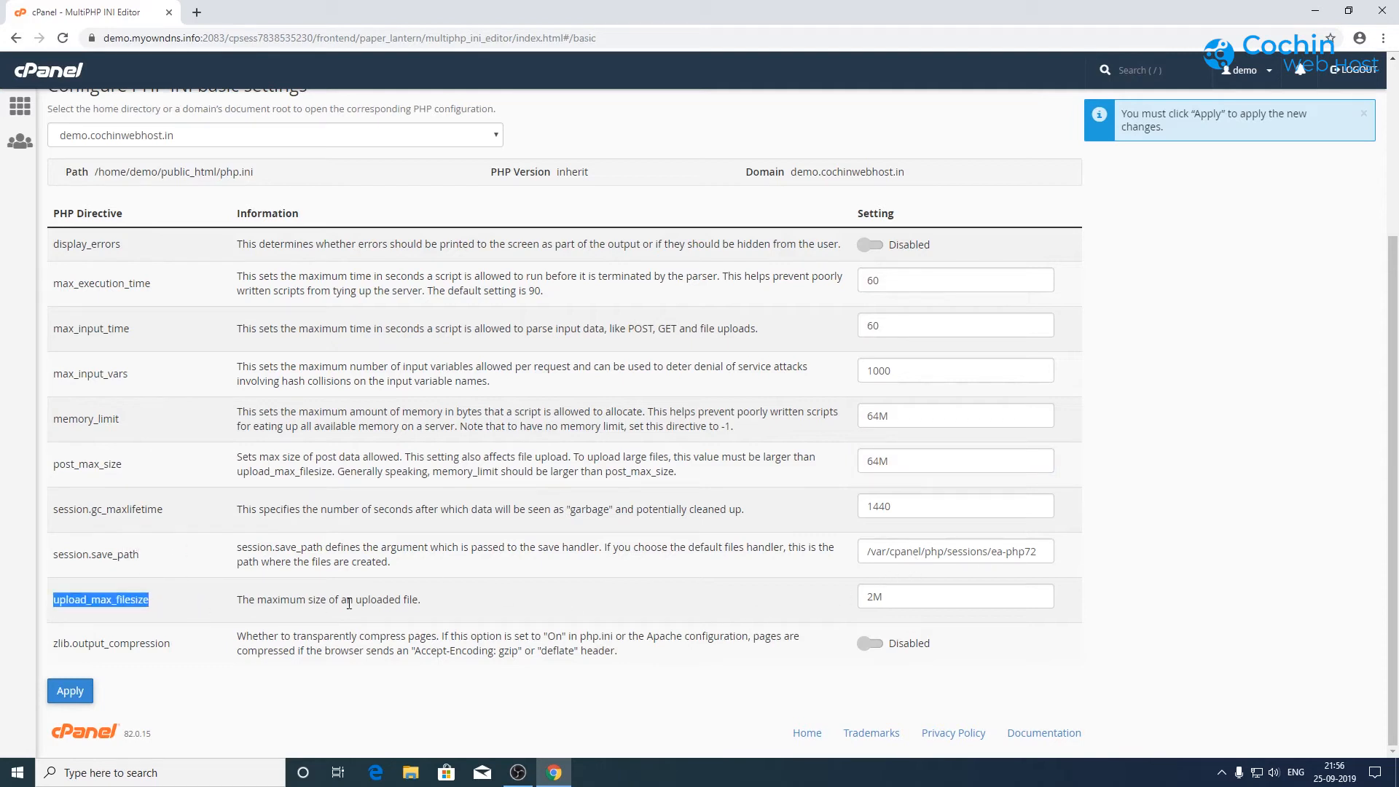
{"action": "left_click", "coordinate": [573, 601]}
{"action": "left_click_drag", "start_coordinate": [875, 598], "coordinate": [860, 598]}
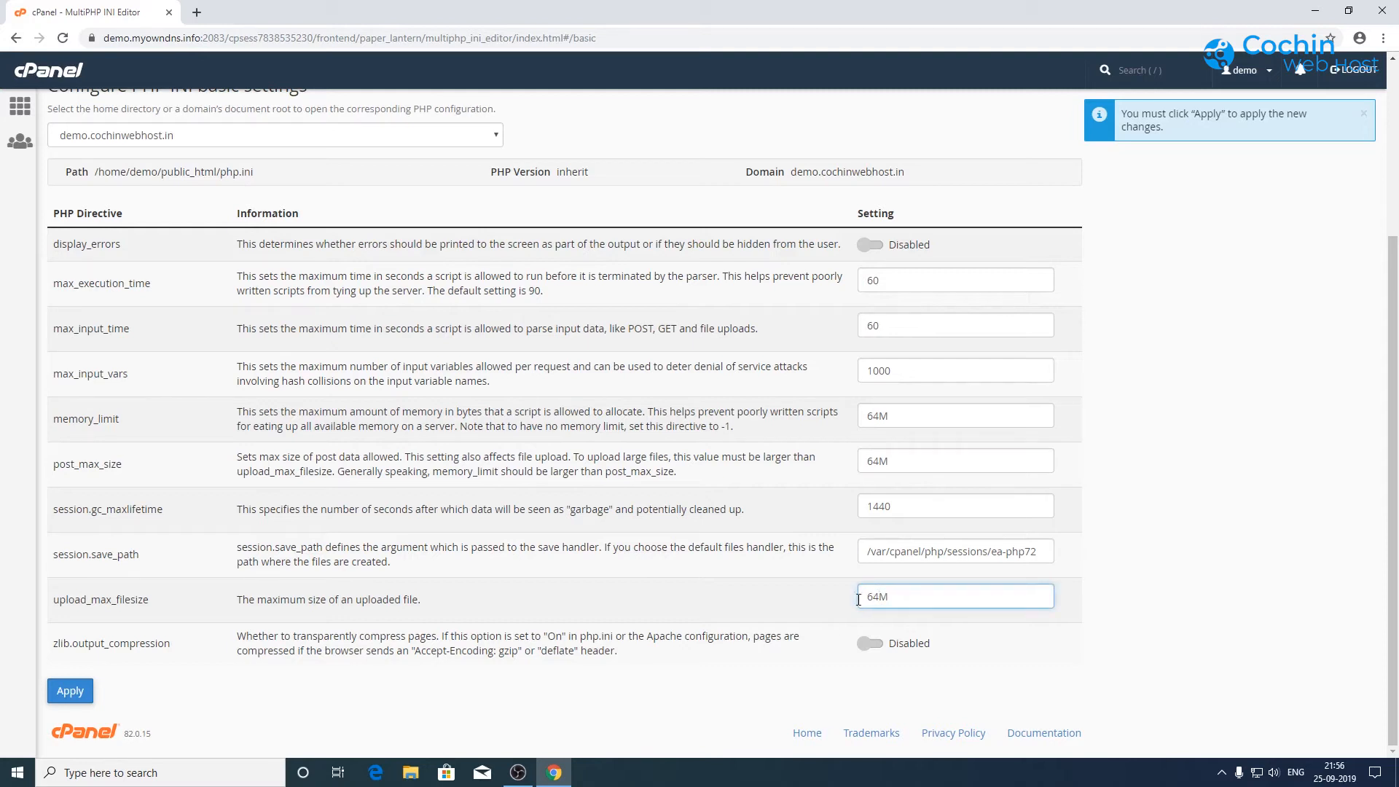
{"action": "left_click", "coordinate": [70, 694]}
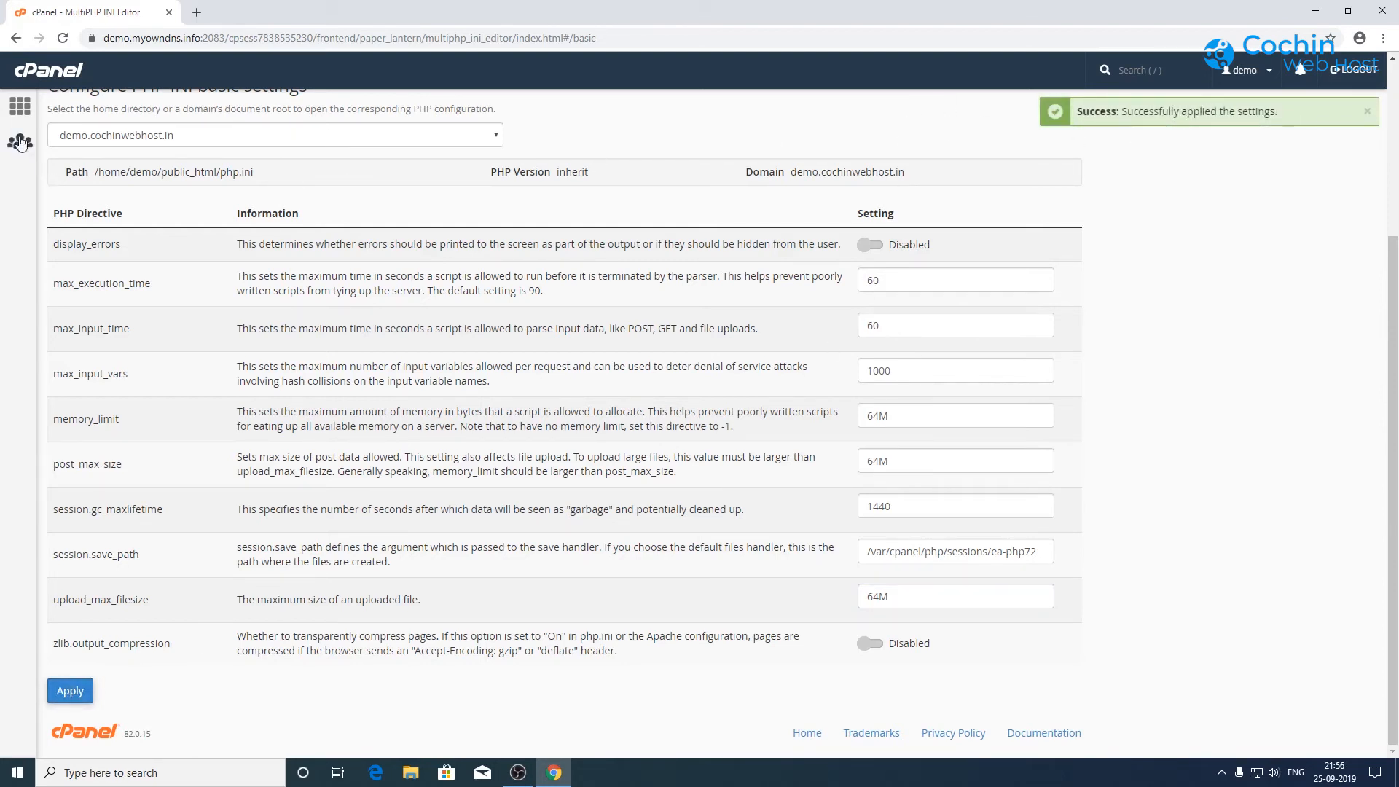
{"action": "left_click", "coordinate": [20, 107]}
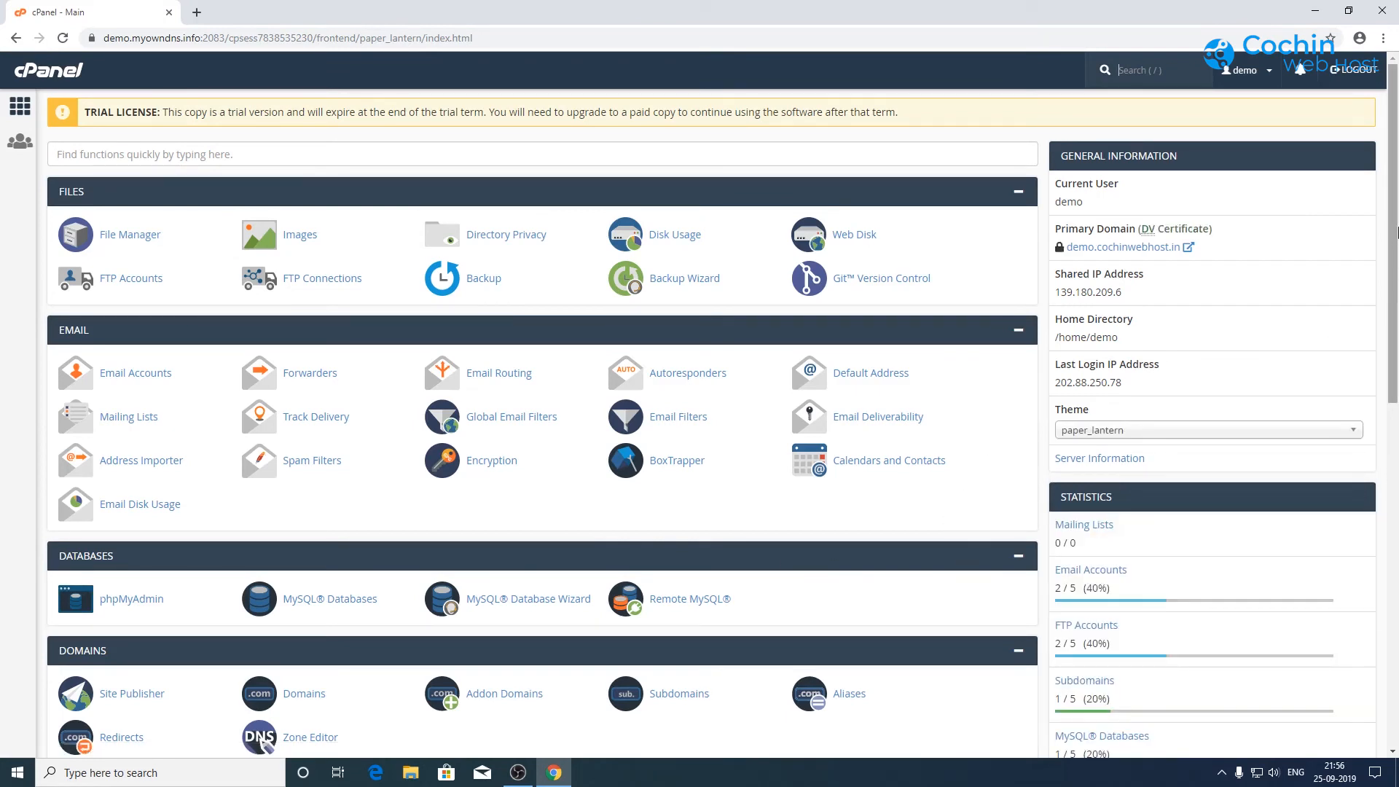
{"action": "left_click_drag", "start_coordinate": [1392, 234], "coordinate": [1397, 582]}
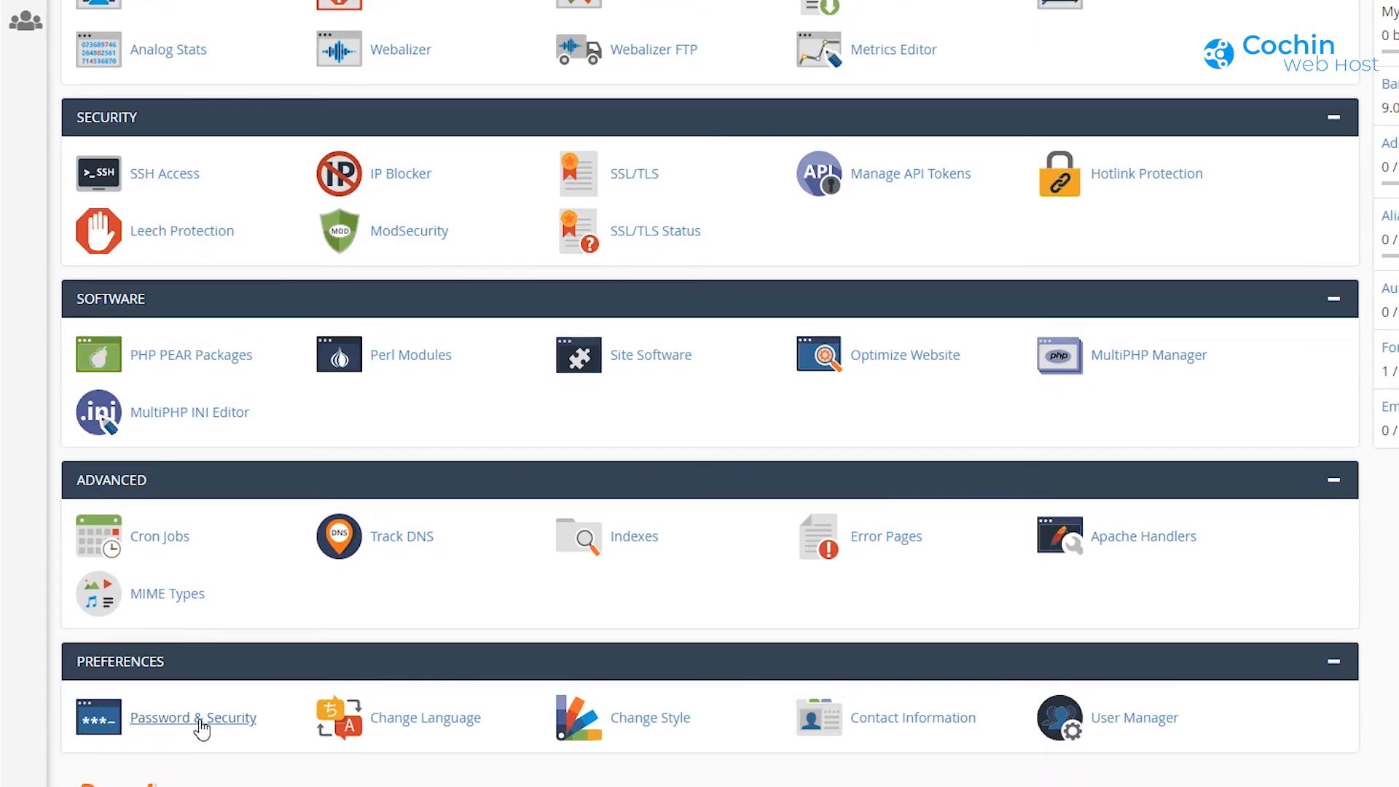
{"action": "left_click", "coordinate": [199, 722]}
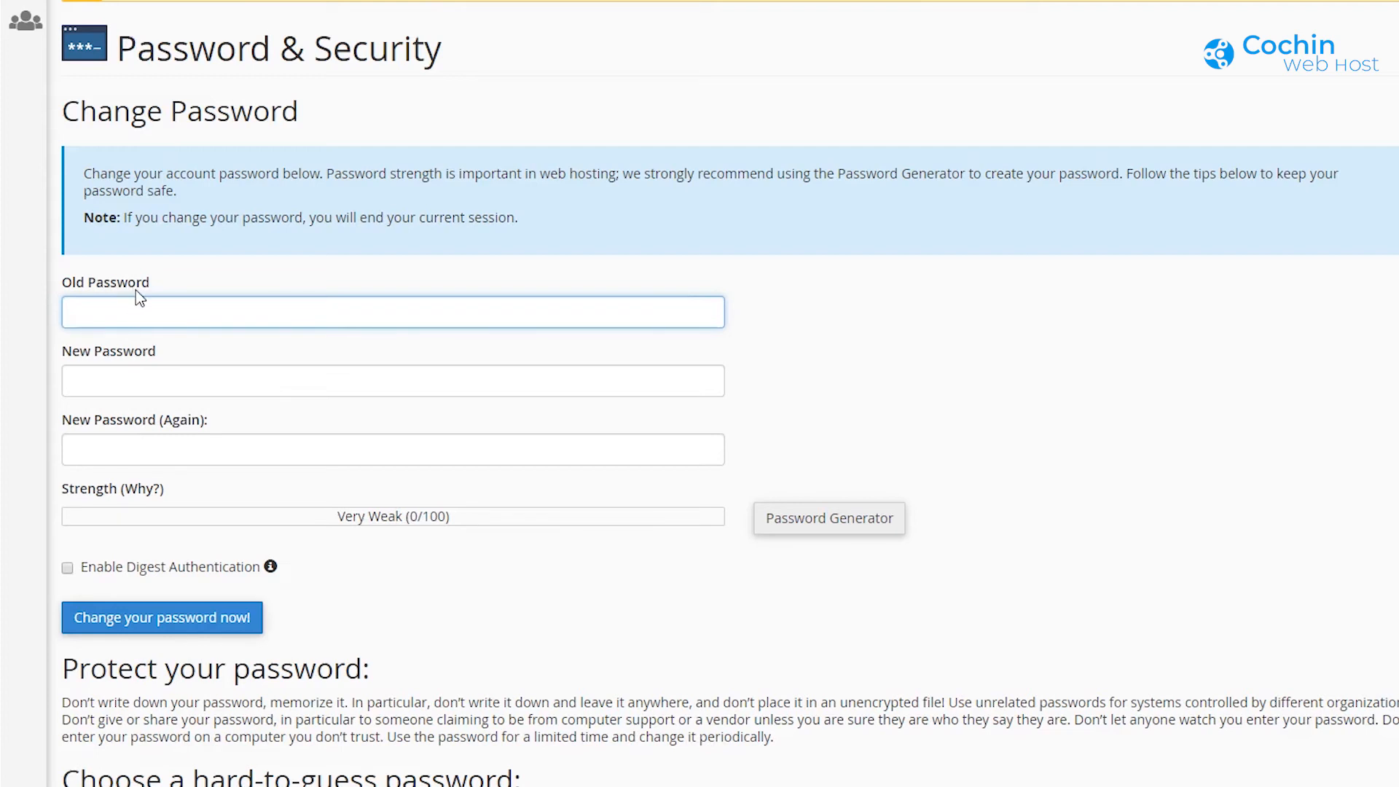
{"action": "left_click", "coordinate": [137, 380]}
{"action": "left_click", "coordinate": [131, 453]}
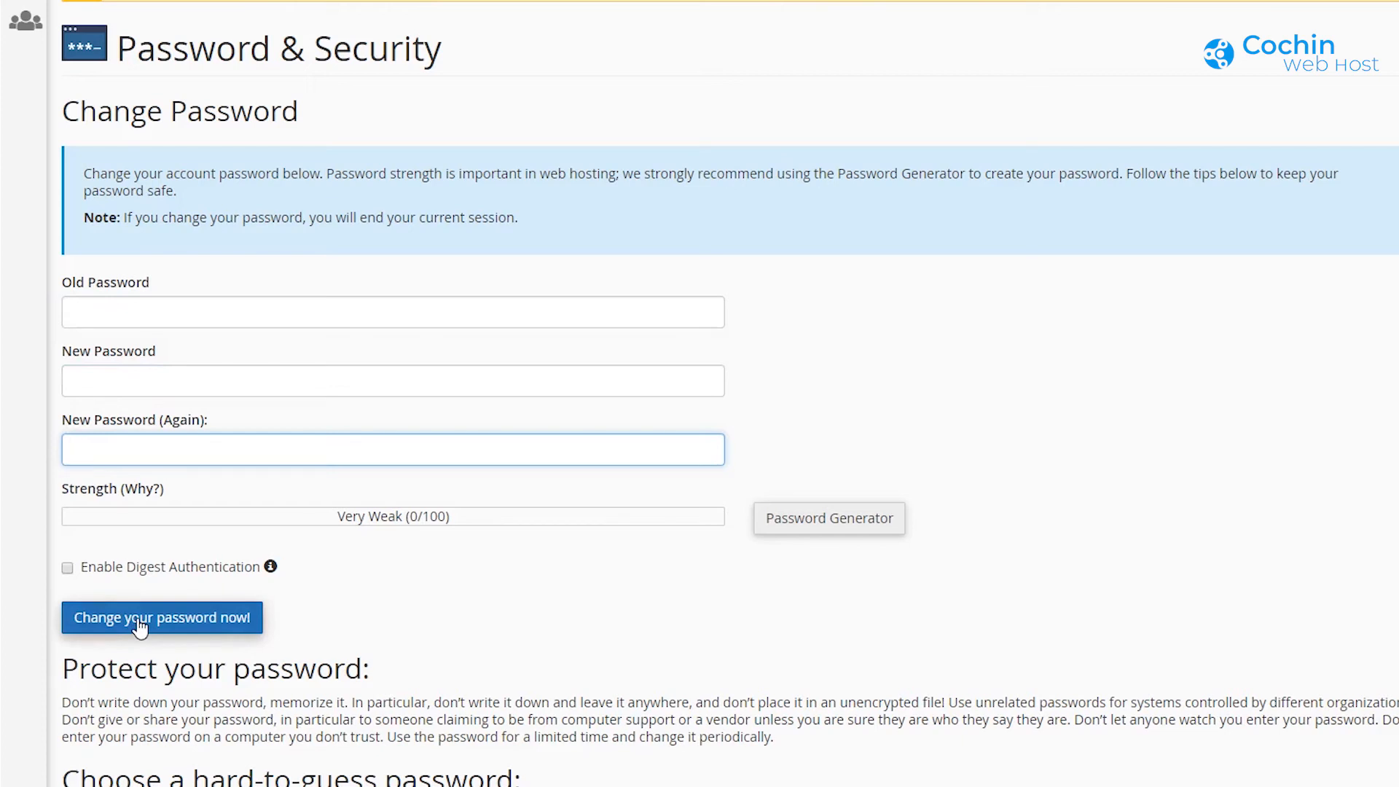
{"action": "scroll", "coordinate": [138, 626], "scroll_direction": "down", "scroll_amount": 2}
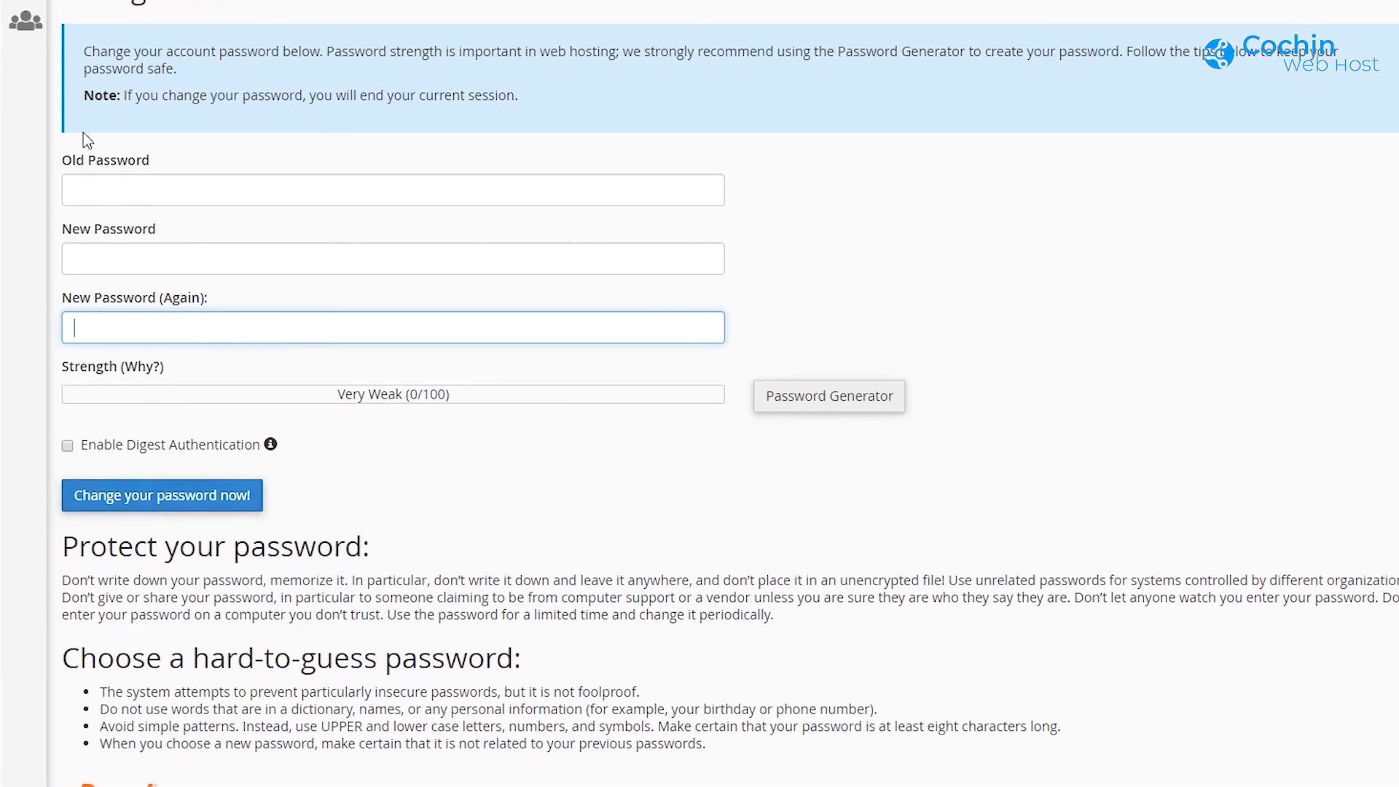
{"action": "left_click", "coordinate": [28, 114]}
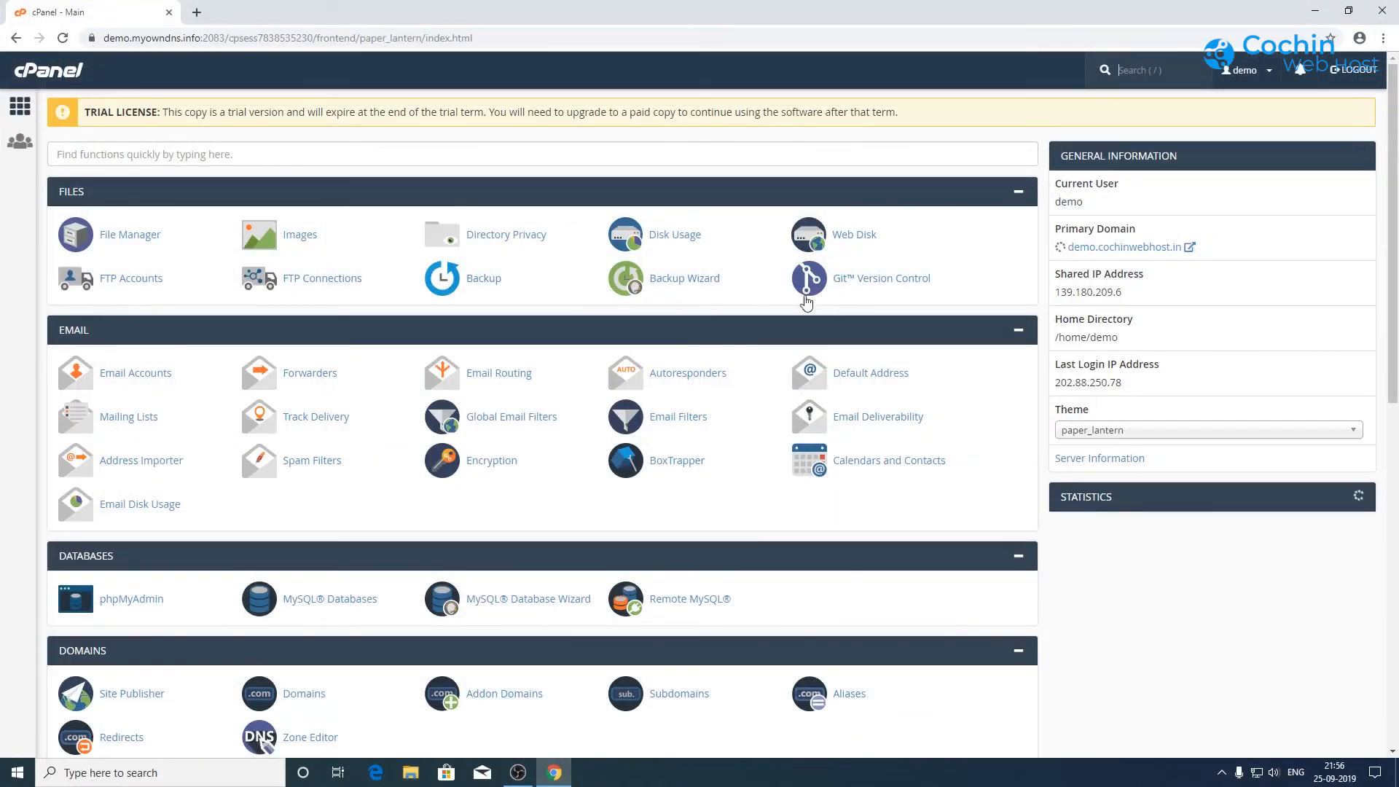
Step: Generate a full account backup to the Home Directory and return to the backups list
{"action": "scroll", "coordinate": [266, 598], "scroll_direction": "down", "scroll_amount": 2}
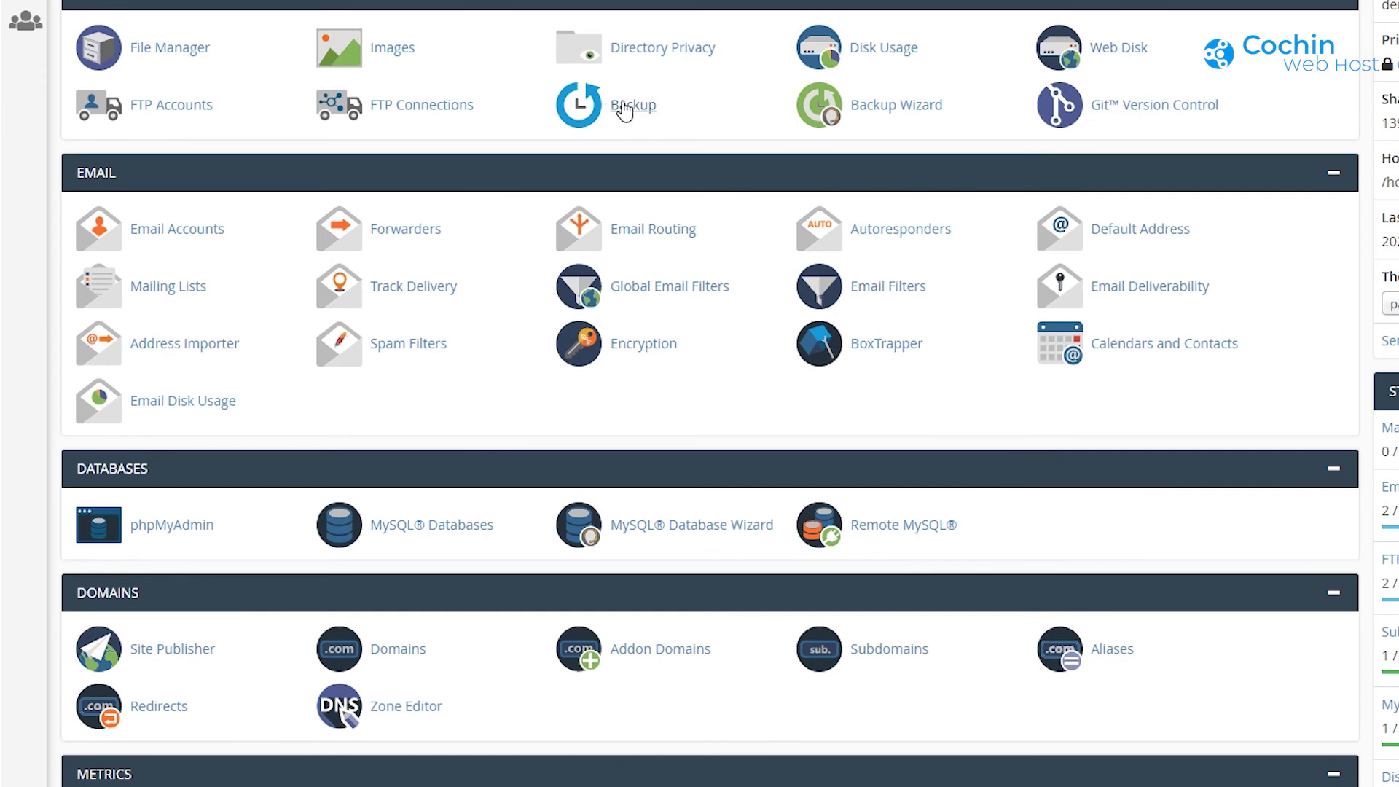
{"action": "left_click", "coordinate": [624, 107]}
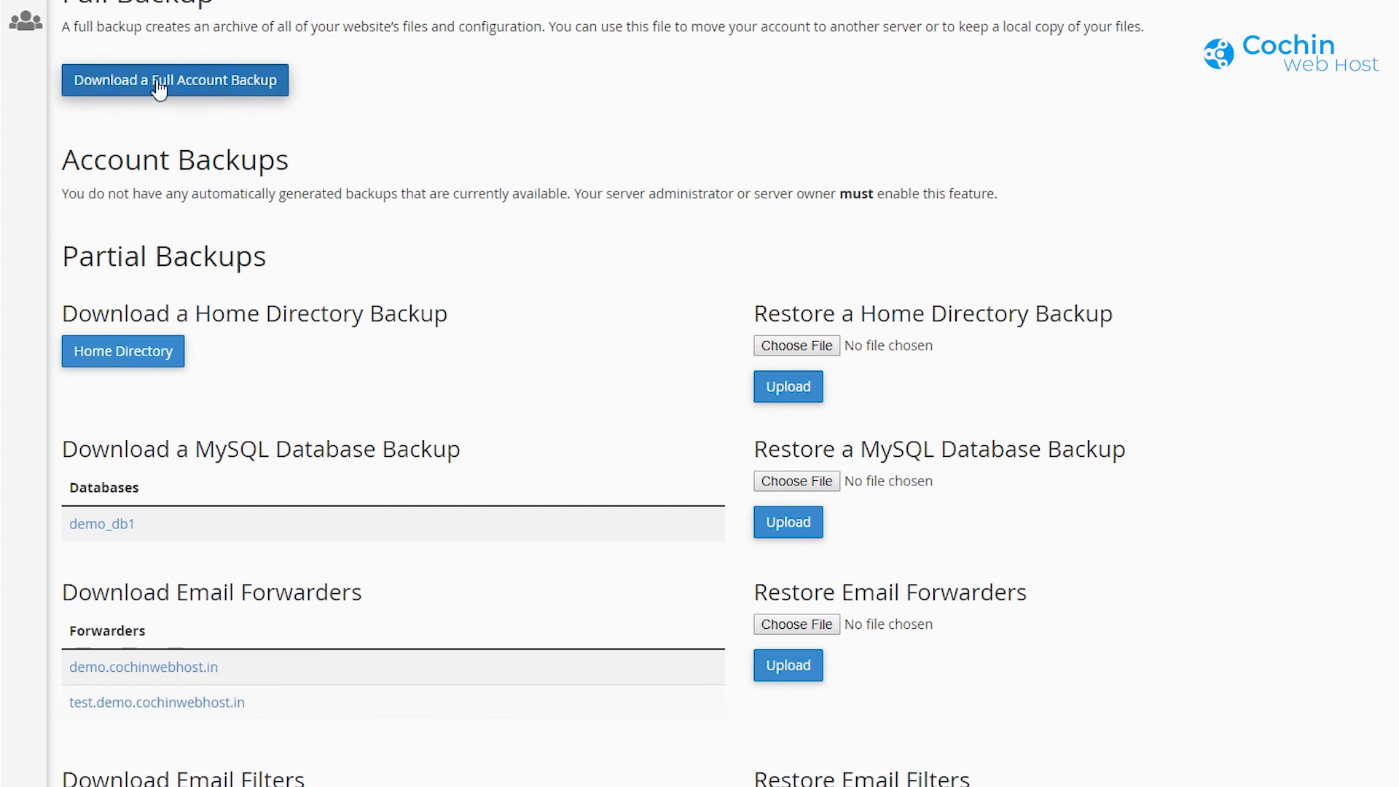
{"action": "left_click", "coordinate": [250, 87]}
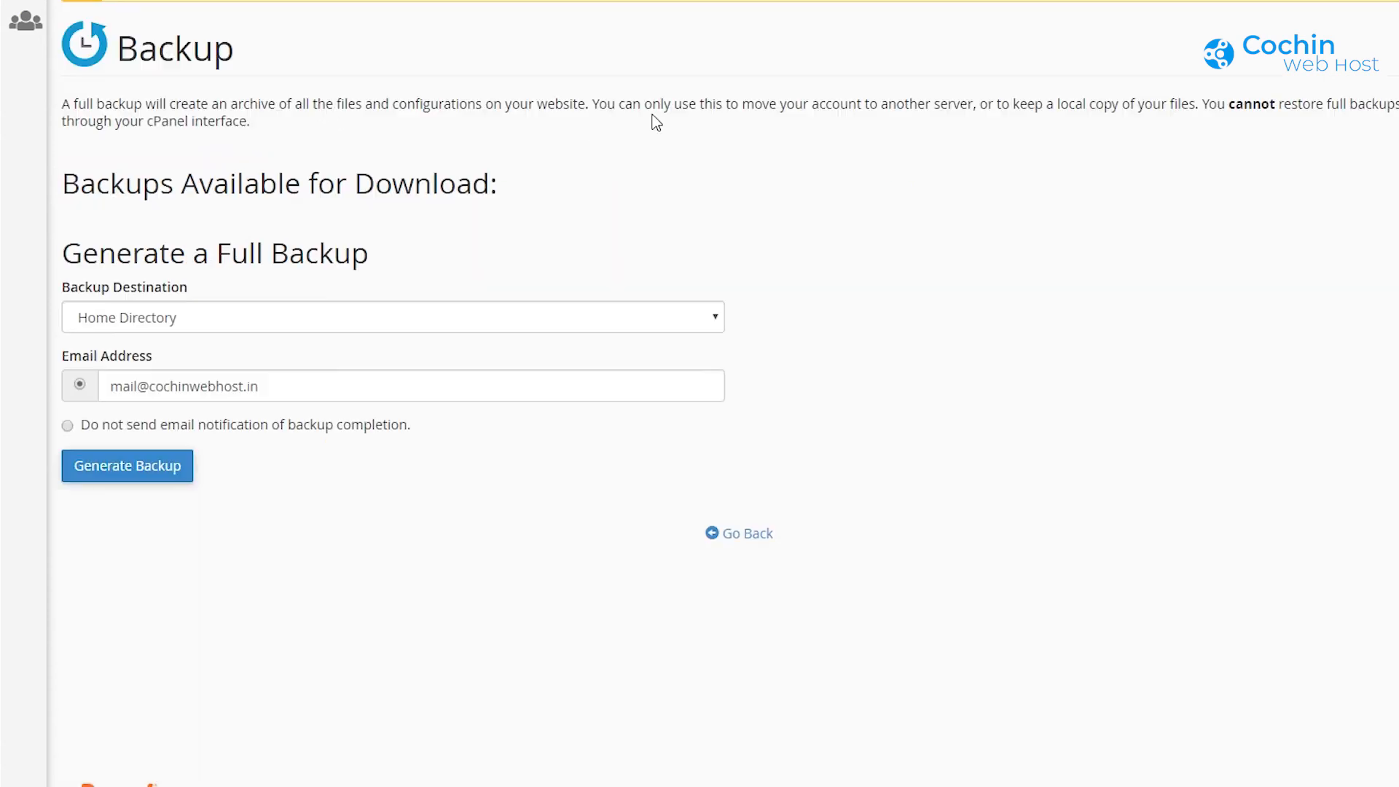
{"action": "left_click", "coordinate": [339, 321]}
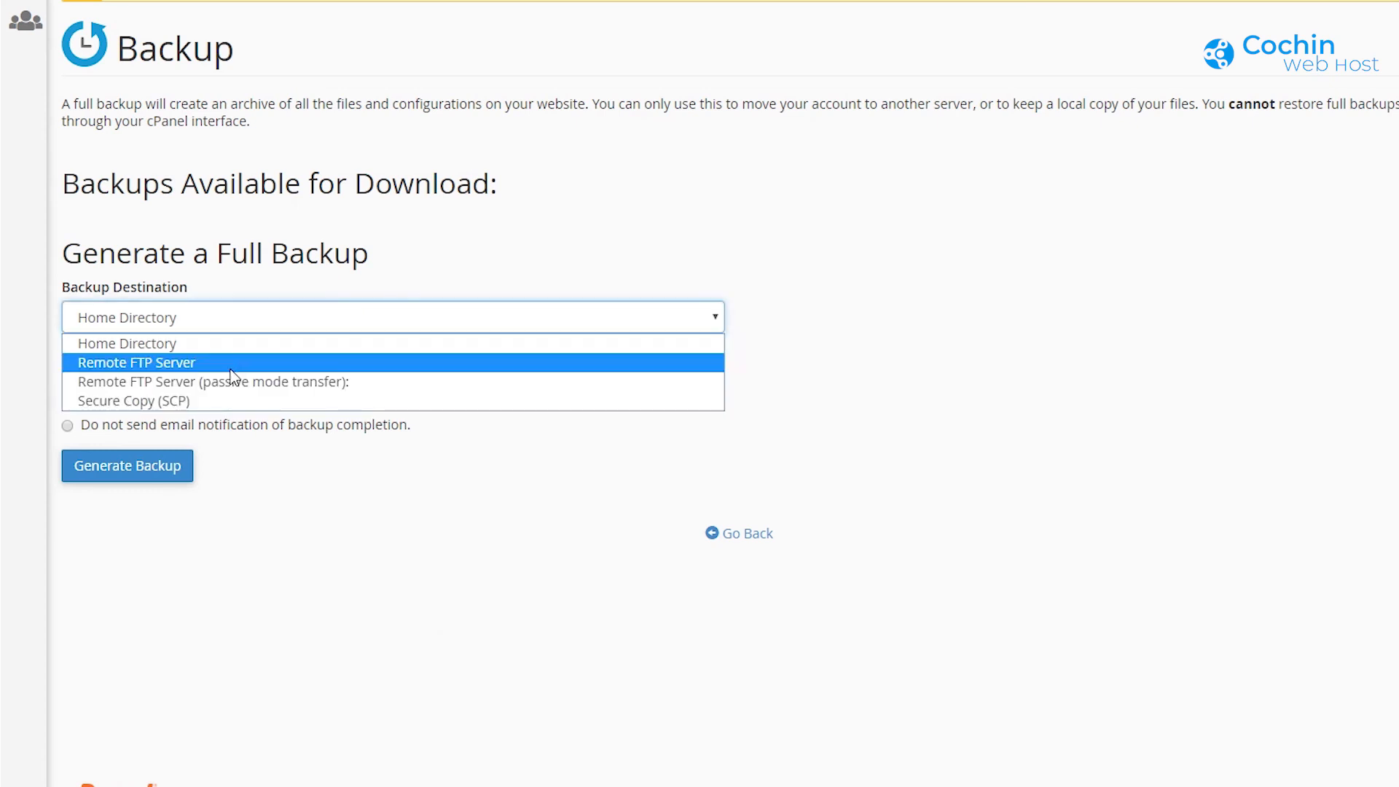
{"action": "left_click", "coordinate": [125, 345]}
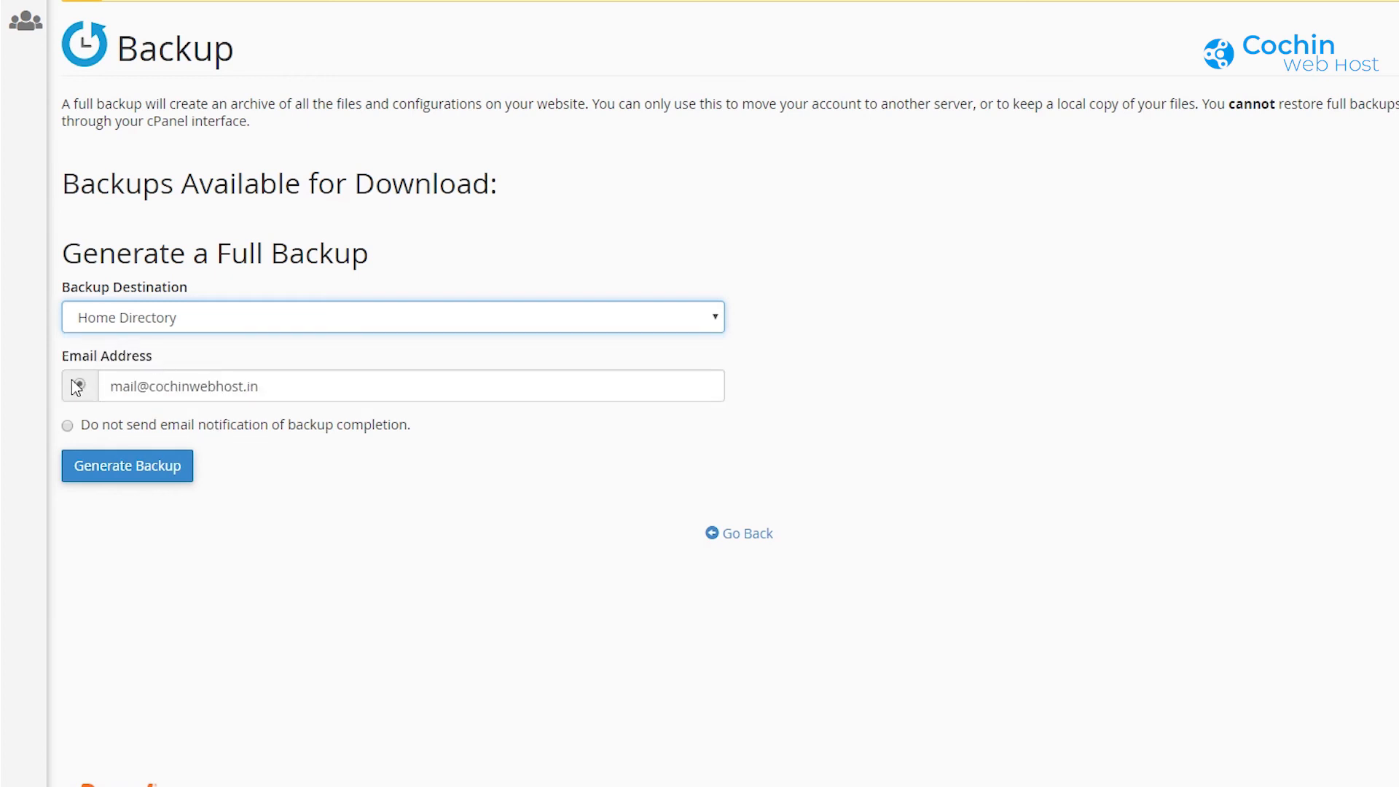
{"action": "left_click", "coordinate": [275, 394]}
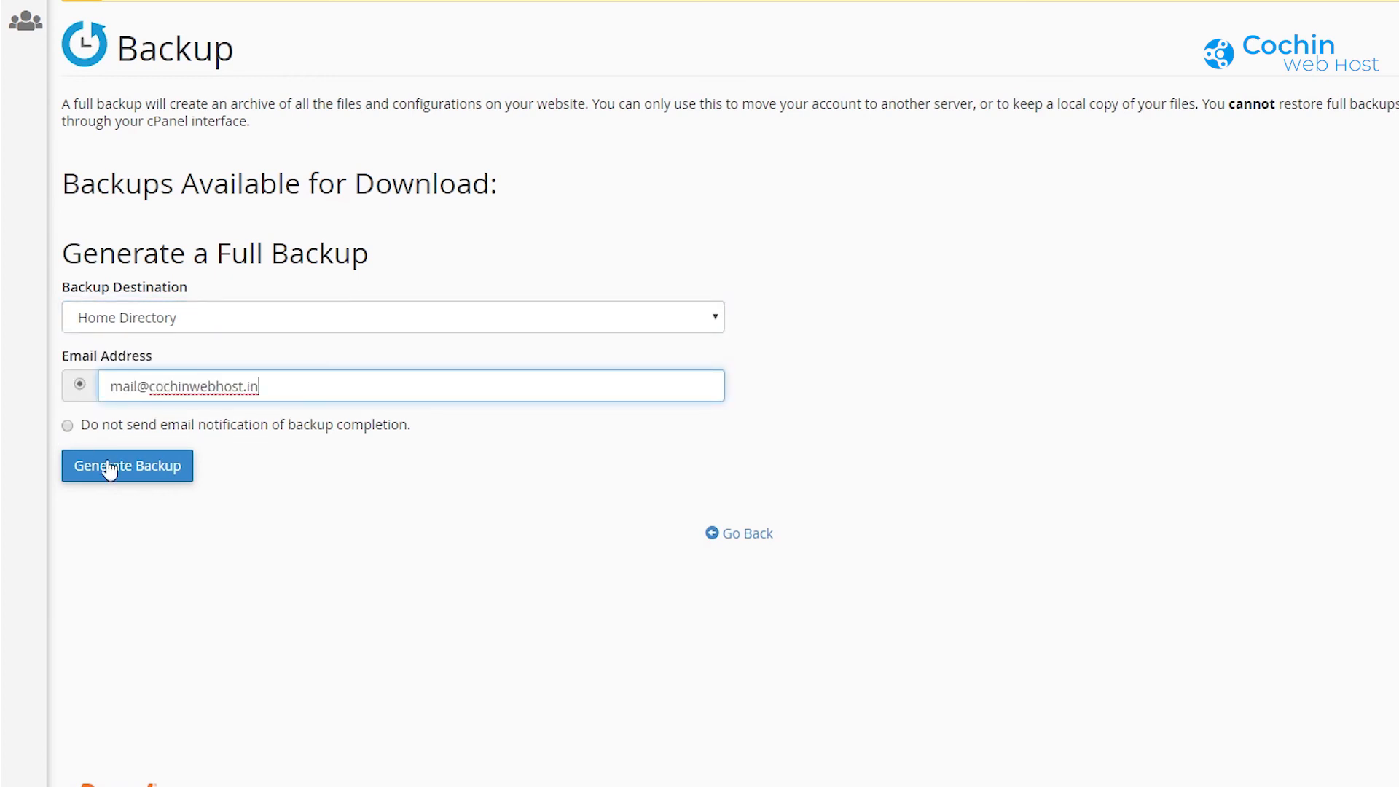
{"action": "left_click", "coordinate": [145, 480]}
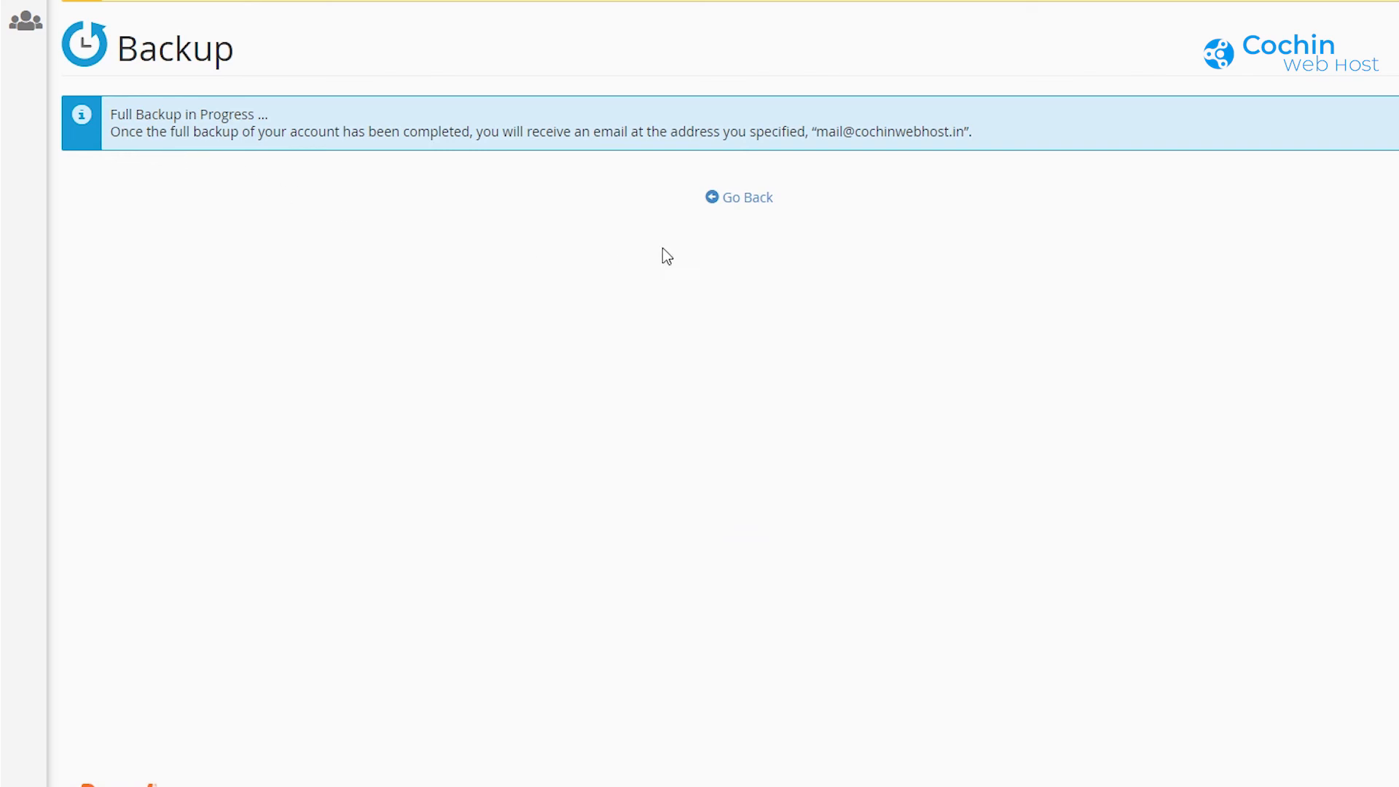
{"action": "left_click", "coordinate": [755, 207]}
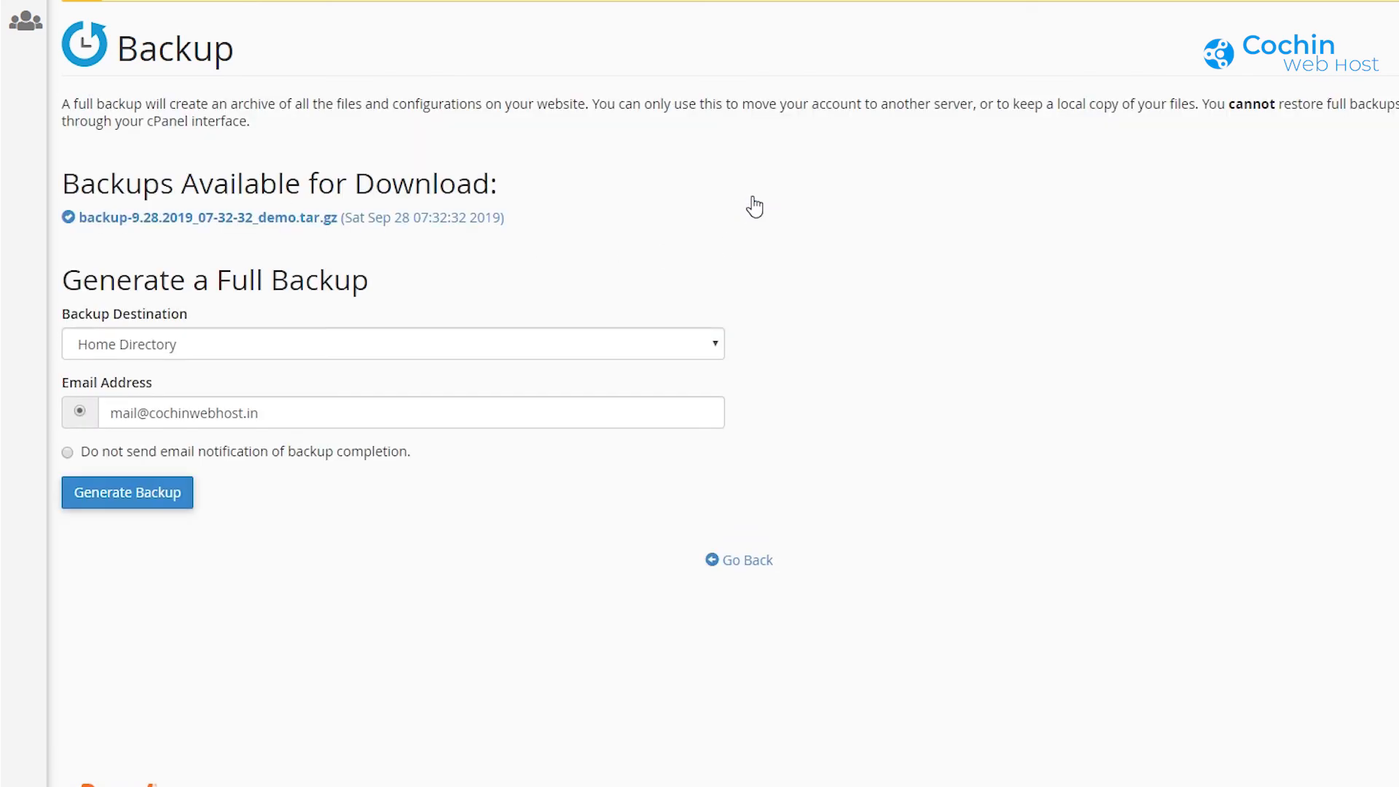
Step: Download the full account backup .tar.gz archive, then leave Backups for the cPanel home dashboard
{"action": "left_click", "coordinate": [288, 219]}
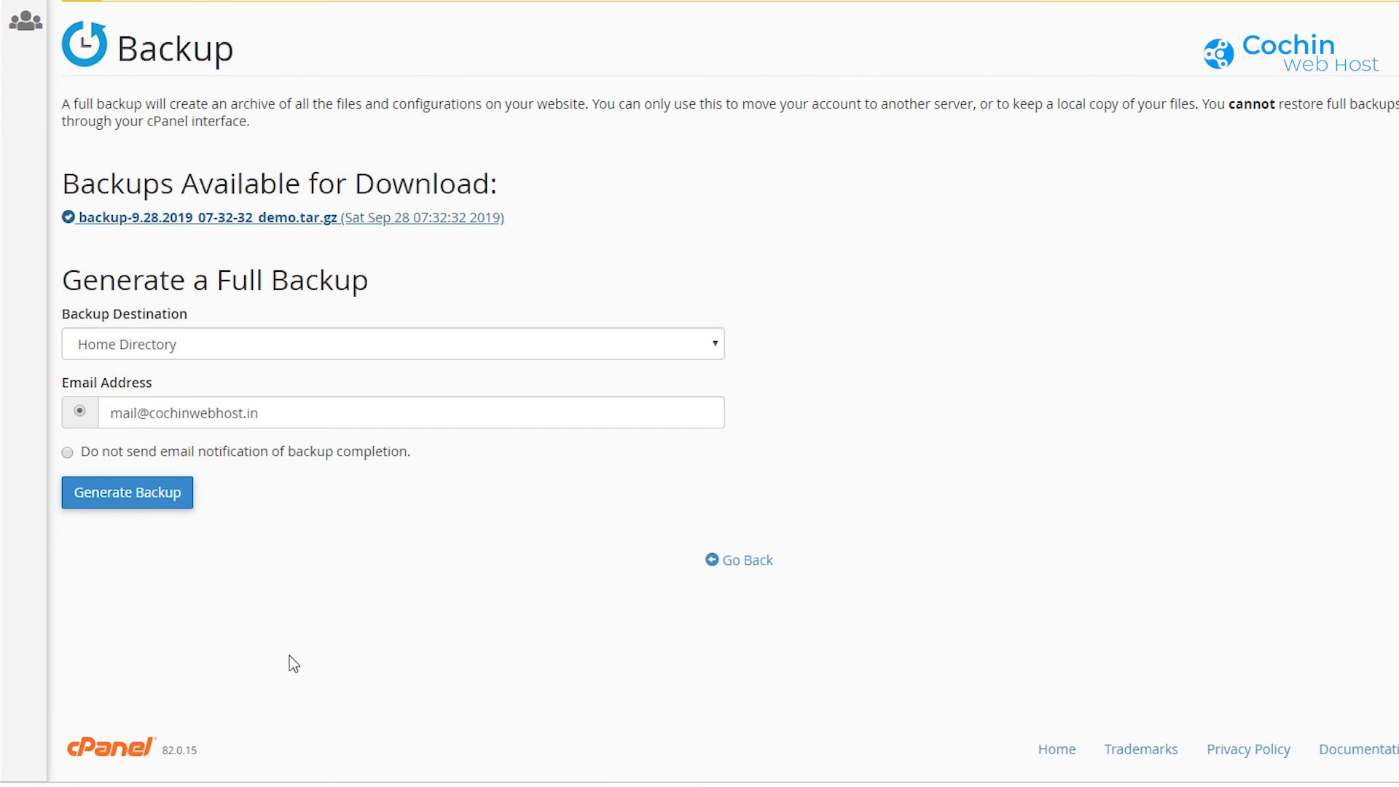
{"action": "left_click", "coordinate": [742, 567]}
{"action": "scroll", "coordinate": [547, 511], "scroll_direction": "down", "scroll_amount": 2}
{"action": "scroll", "coordinate": [545, 508], "scroll_direction": "down", "scroll_amount": 3}
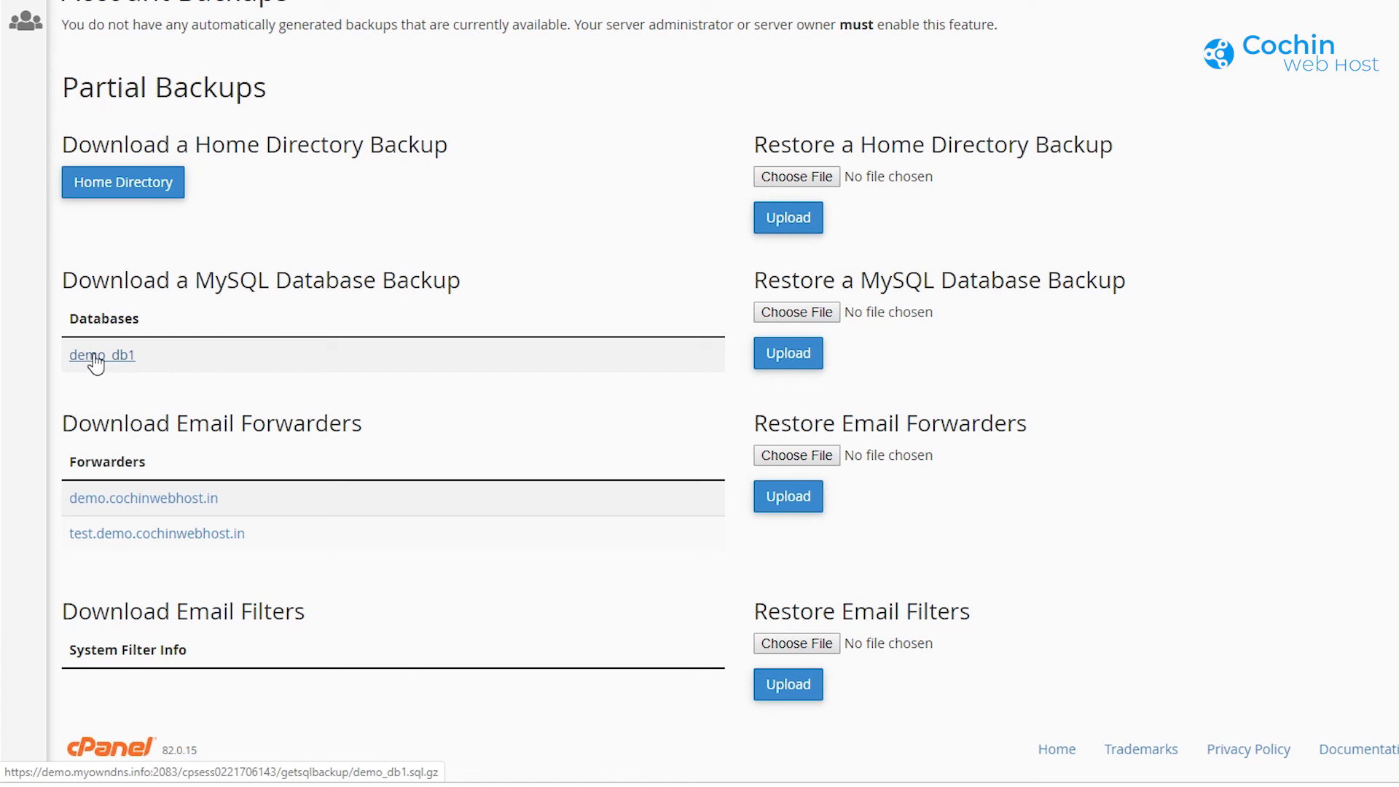
{"action": "left_click", "coordinate": [186, 546]}
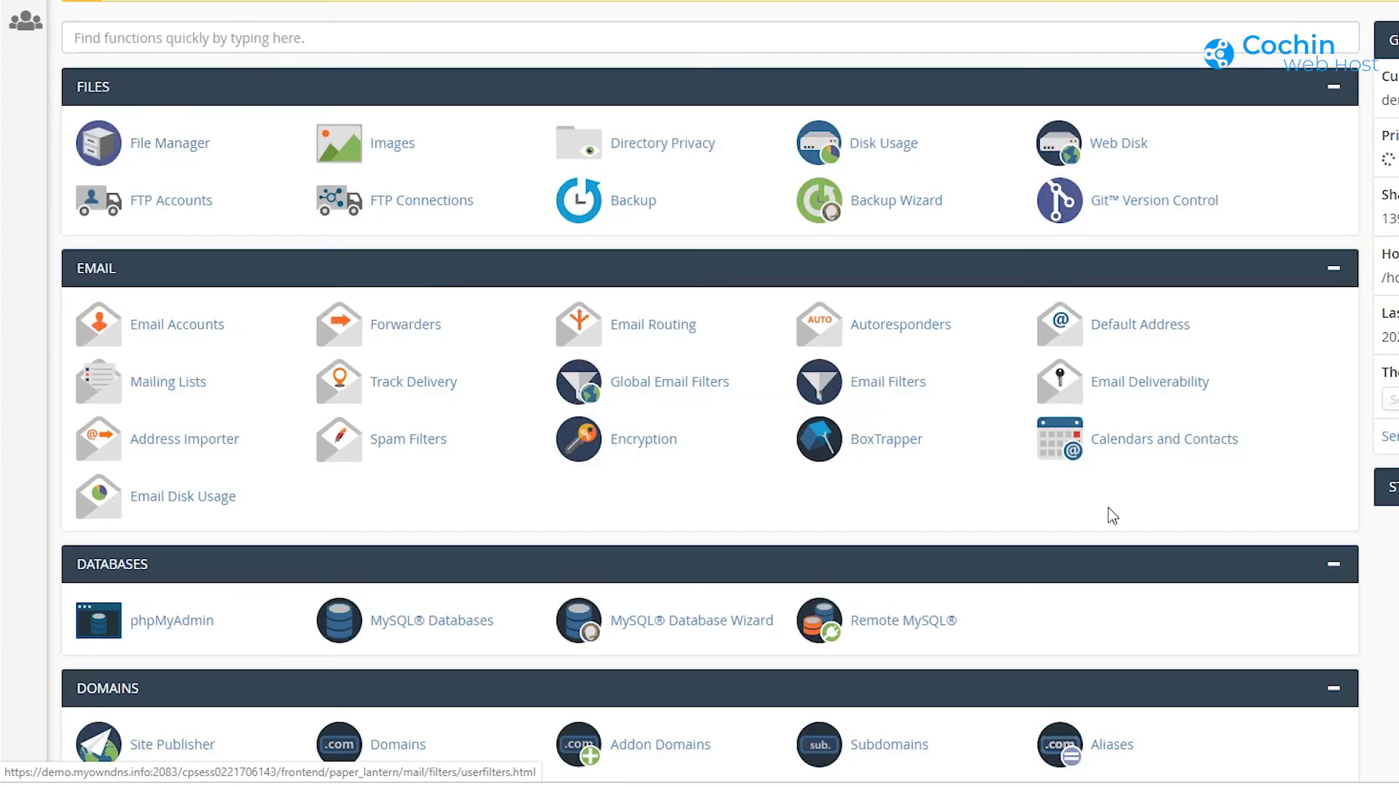
{"action": "scroll", "coordinate": [1235, 507], "scroll_direction": "down", "scroll_amount": 2}
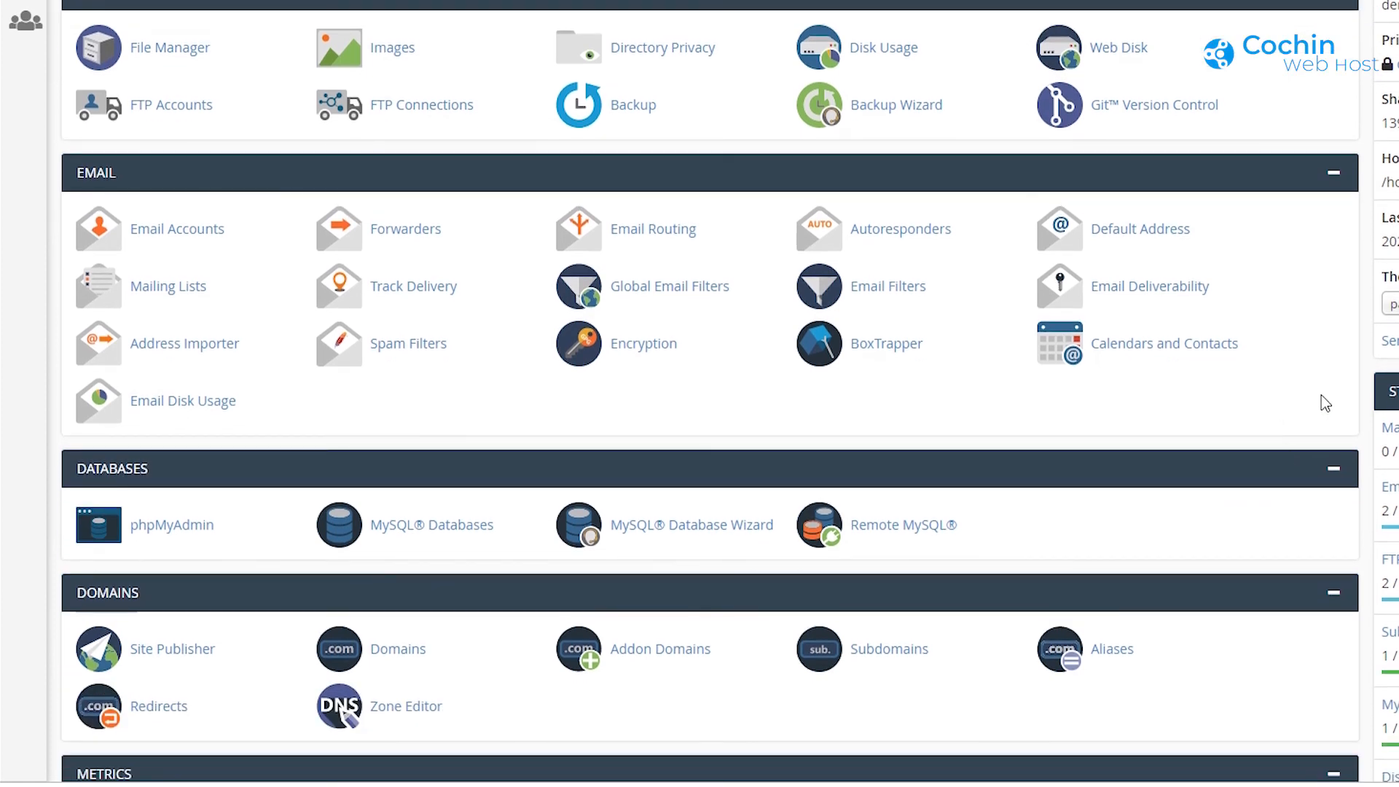